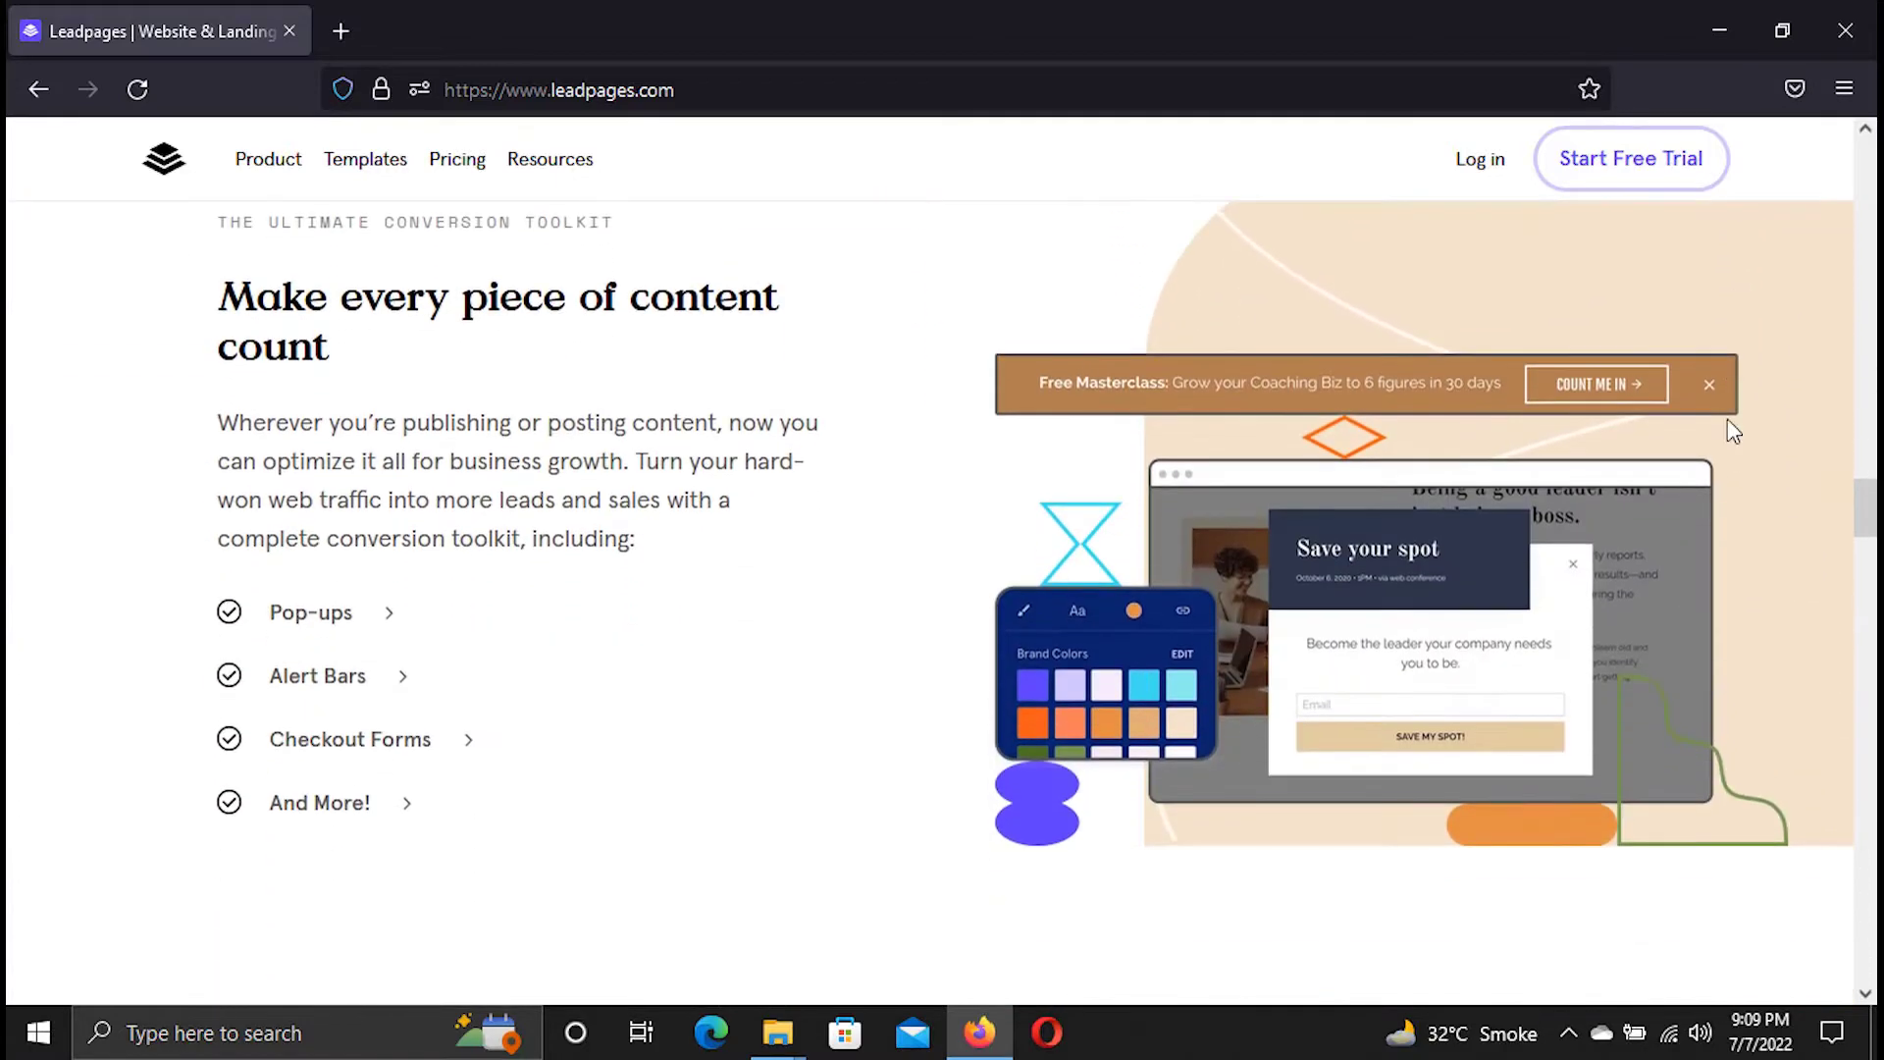
Look through the Leadpages homepage sections on conversion tools, analytics, templates, integrations and the builder demo.
{"action": "scroll", "coordinate": [1733, 431], "scroll_direction": "down", "scroll_amount": 10}
{"action": "scroll", "coordinate": [1733, 431], "scroll_direction": "down", "scroll_amount": 2}
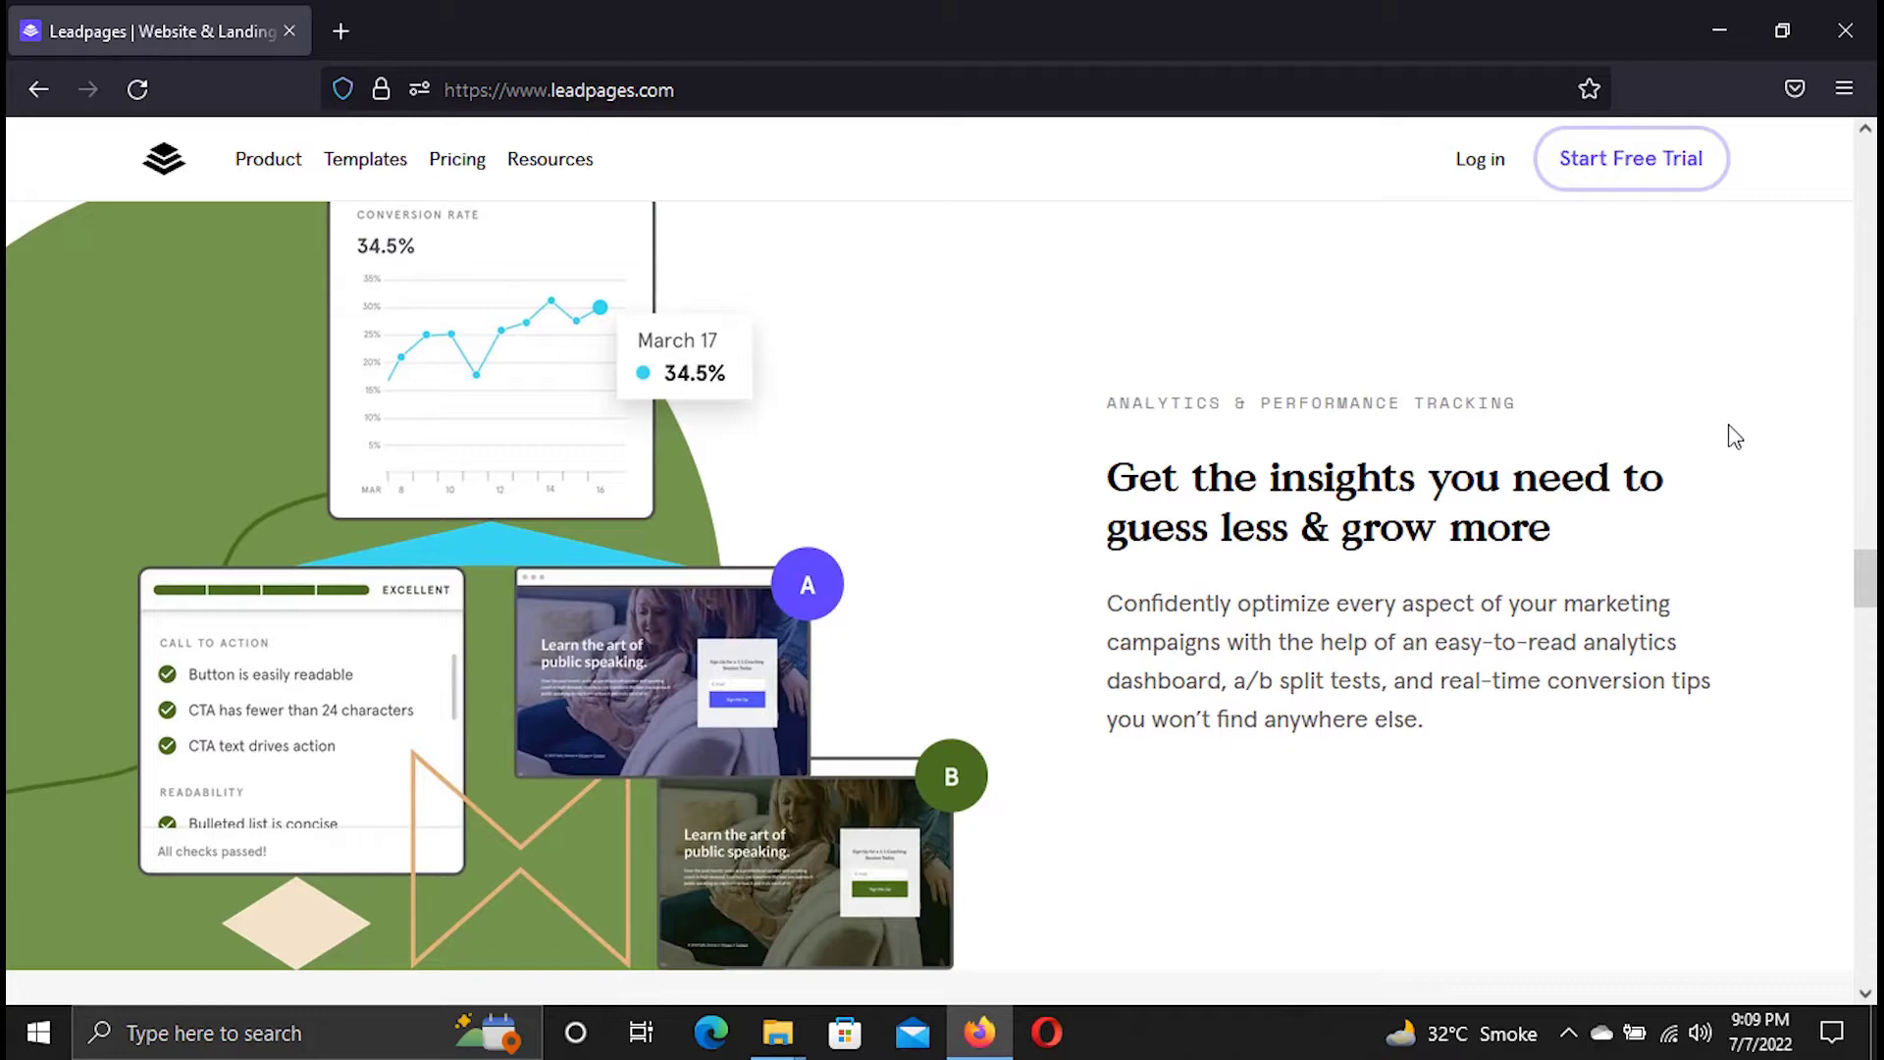
{"action": "scroll", "coordinate": [1753, 445], "scroll_direction": "down", "scroll_amount": 9}
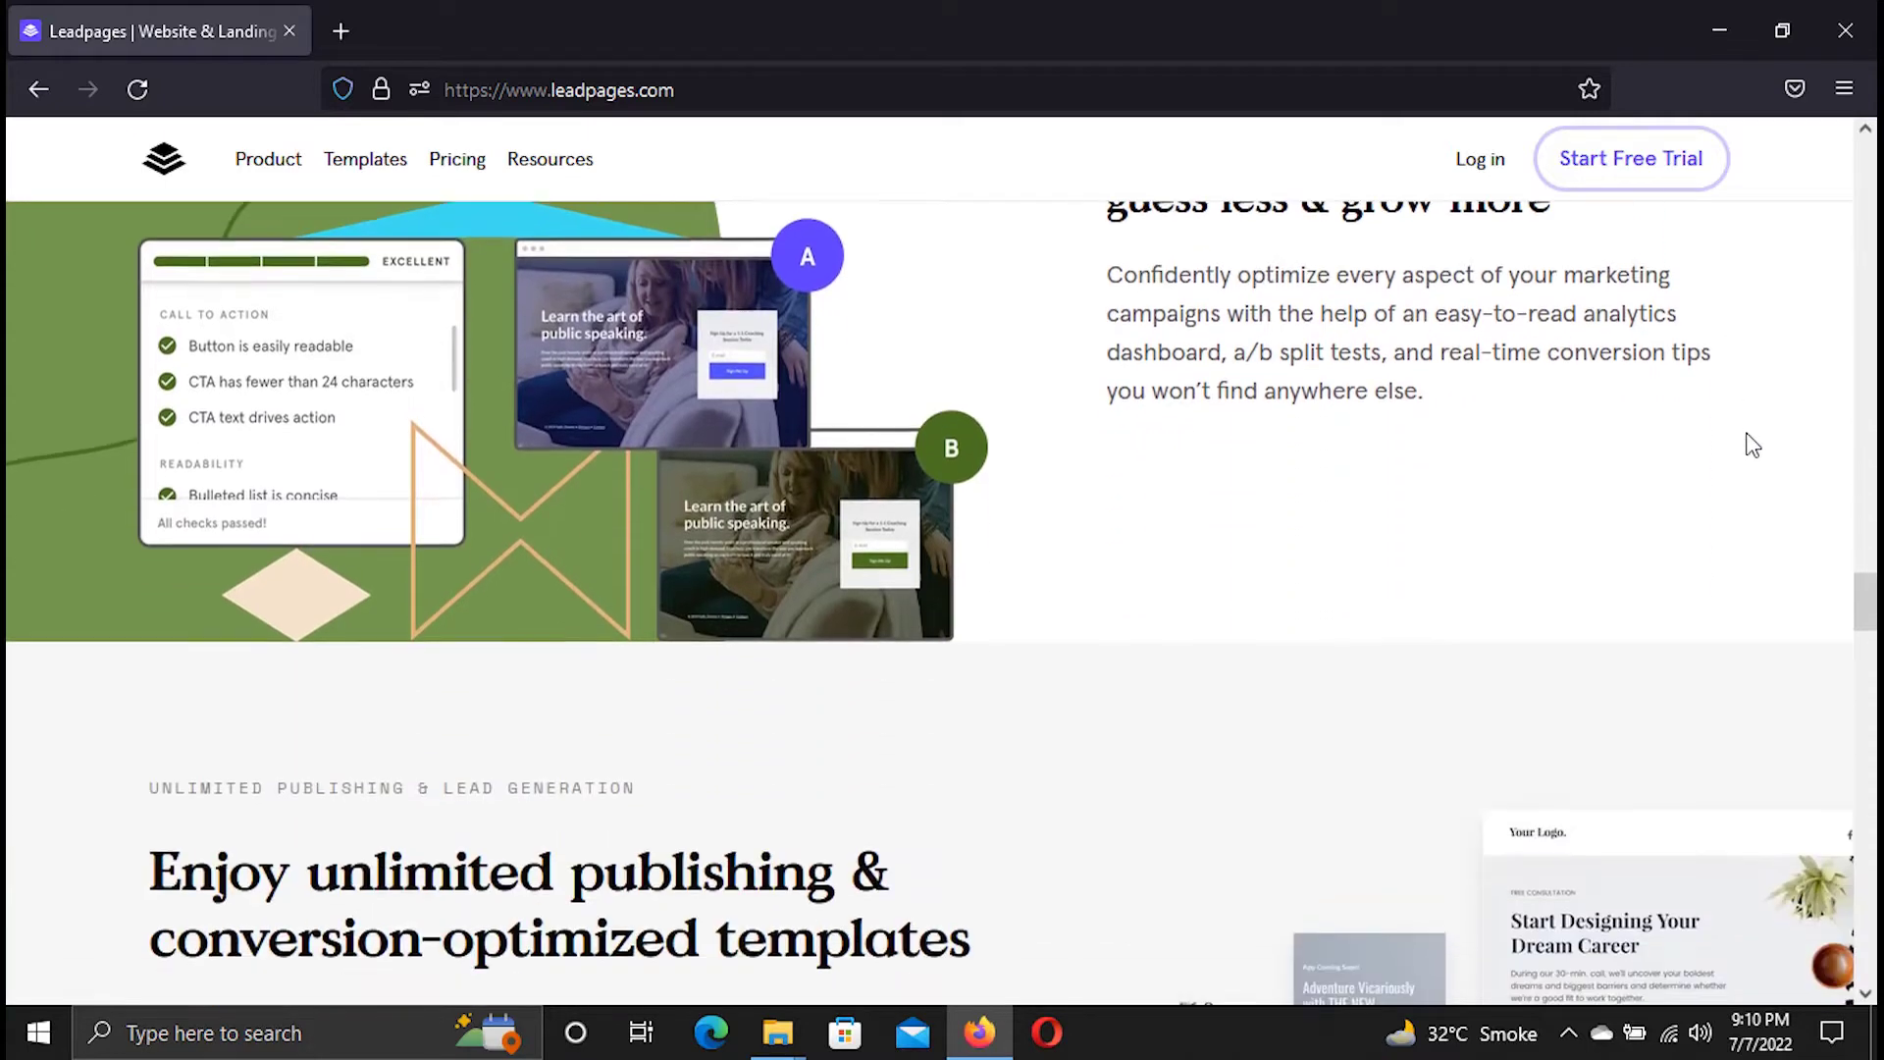
{"action": "scroll", "coordinate": [1753, 444], "scroll_direction": "down", "scroll_amount": 2}
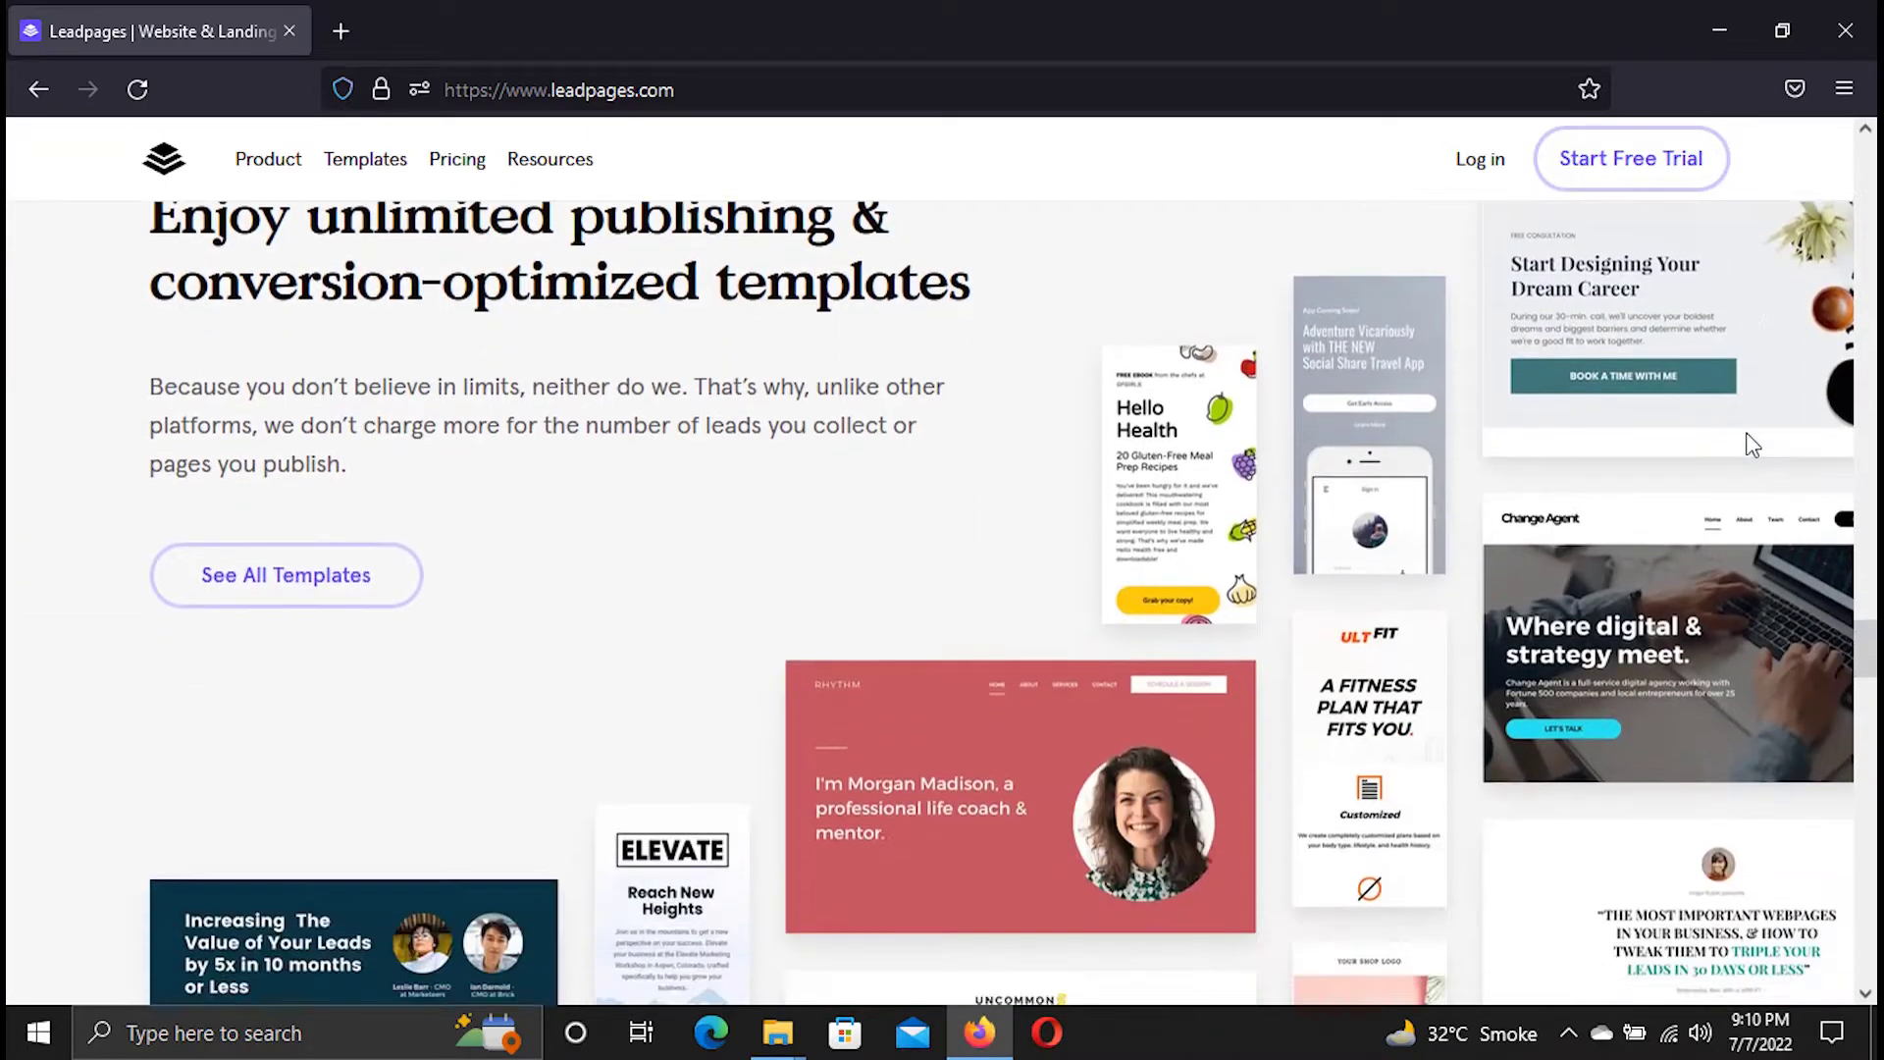
{"action": "scroll", "coordinate": [1753, 445], "scroll_direction": "down", "scroll_amount": 5}
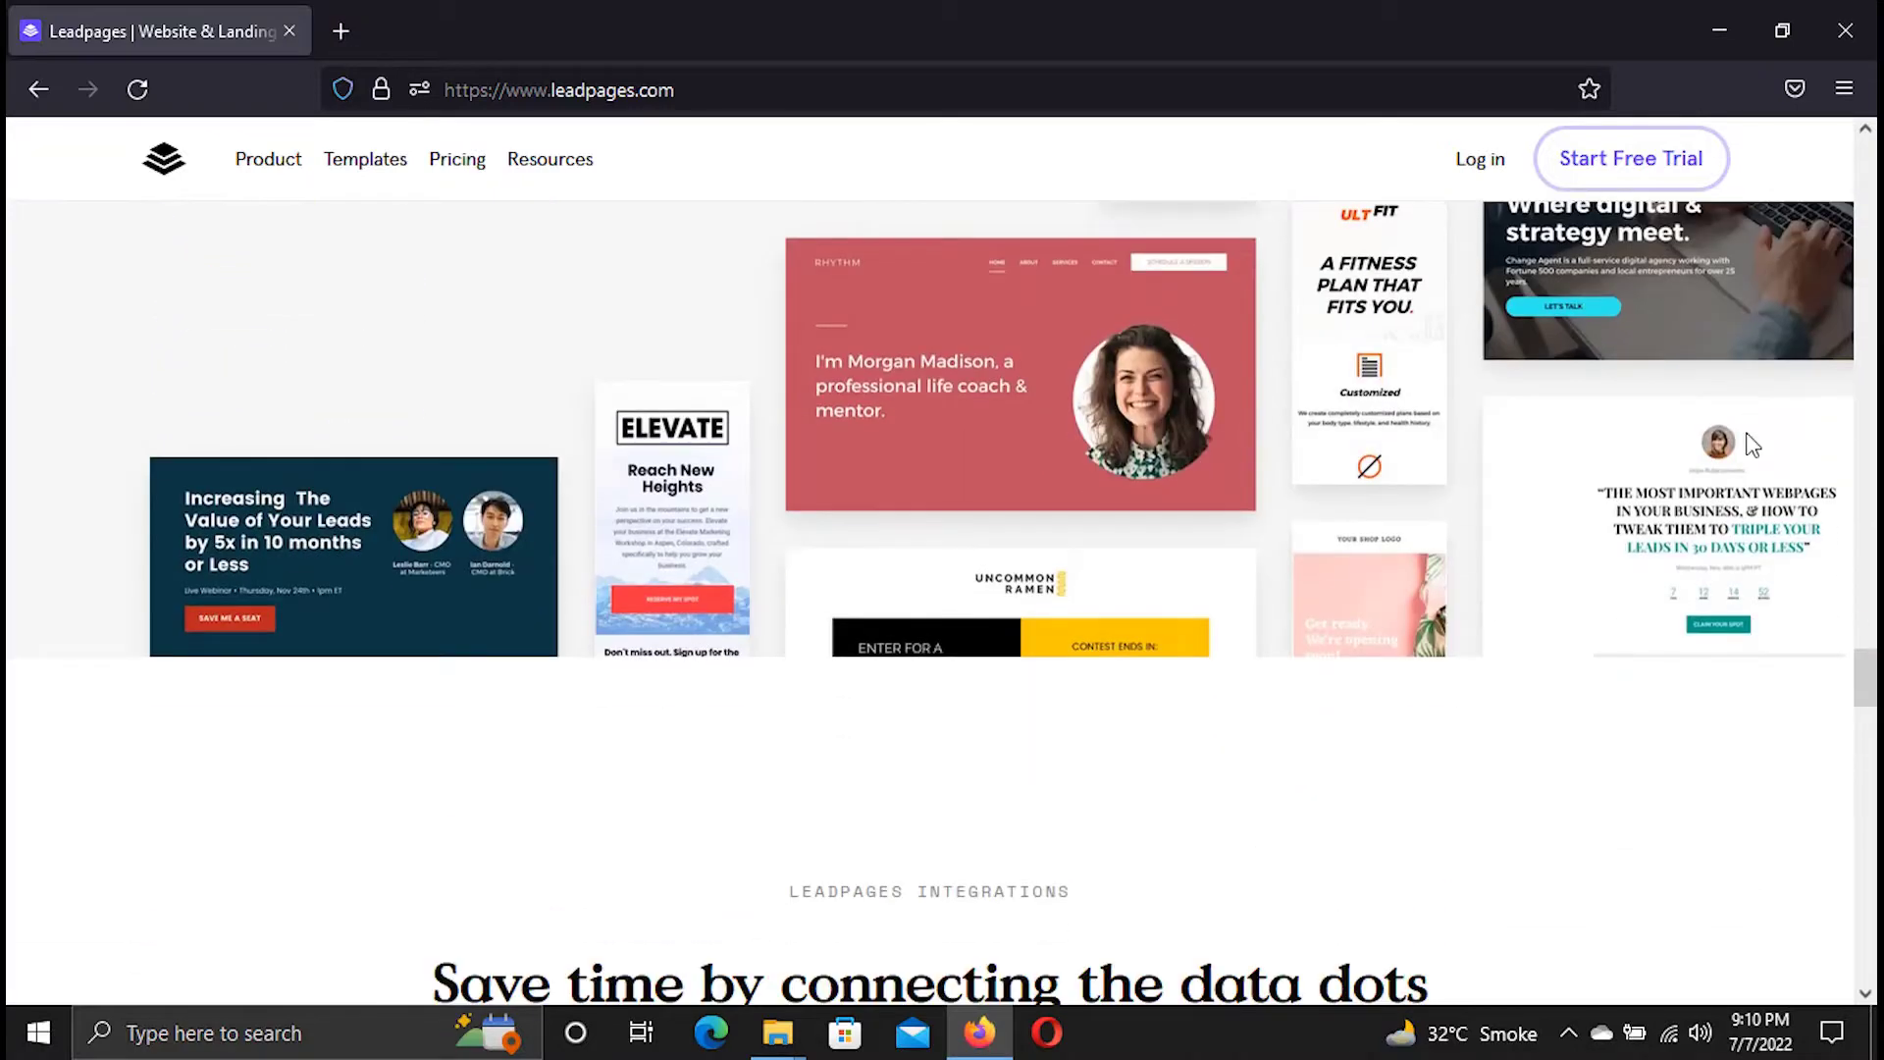
{"action": "scroll", "coordinate": [1752, 444], "scroll_direction": "up", "scroll_amount": 3}
{"action": "scroll", "coordinate": [1753, 444], "scroll_direction": "down", "scroll_amount": 15}
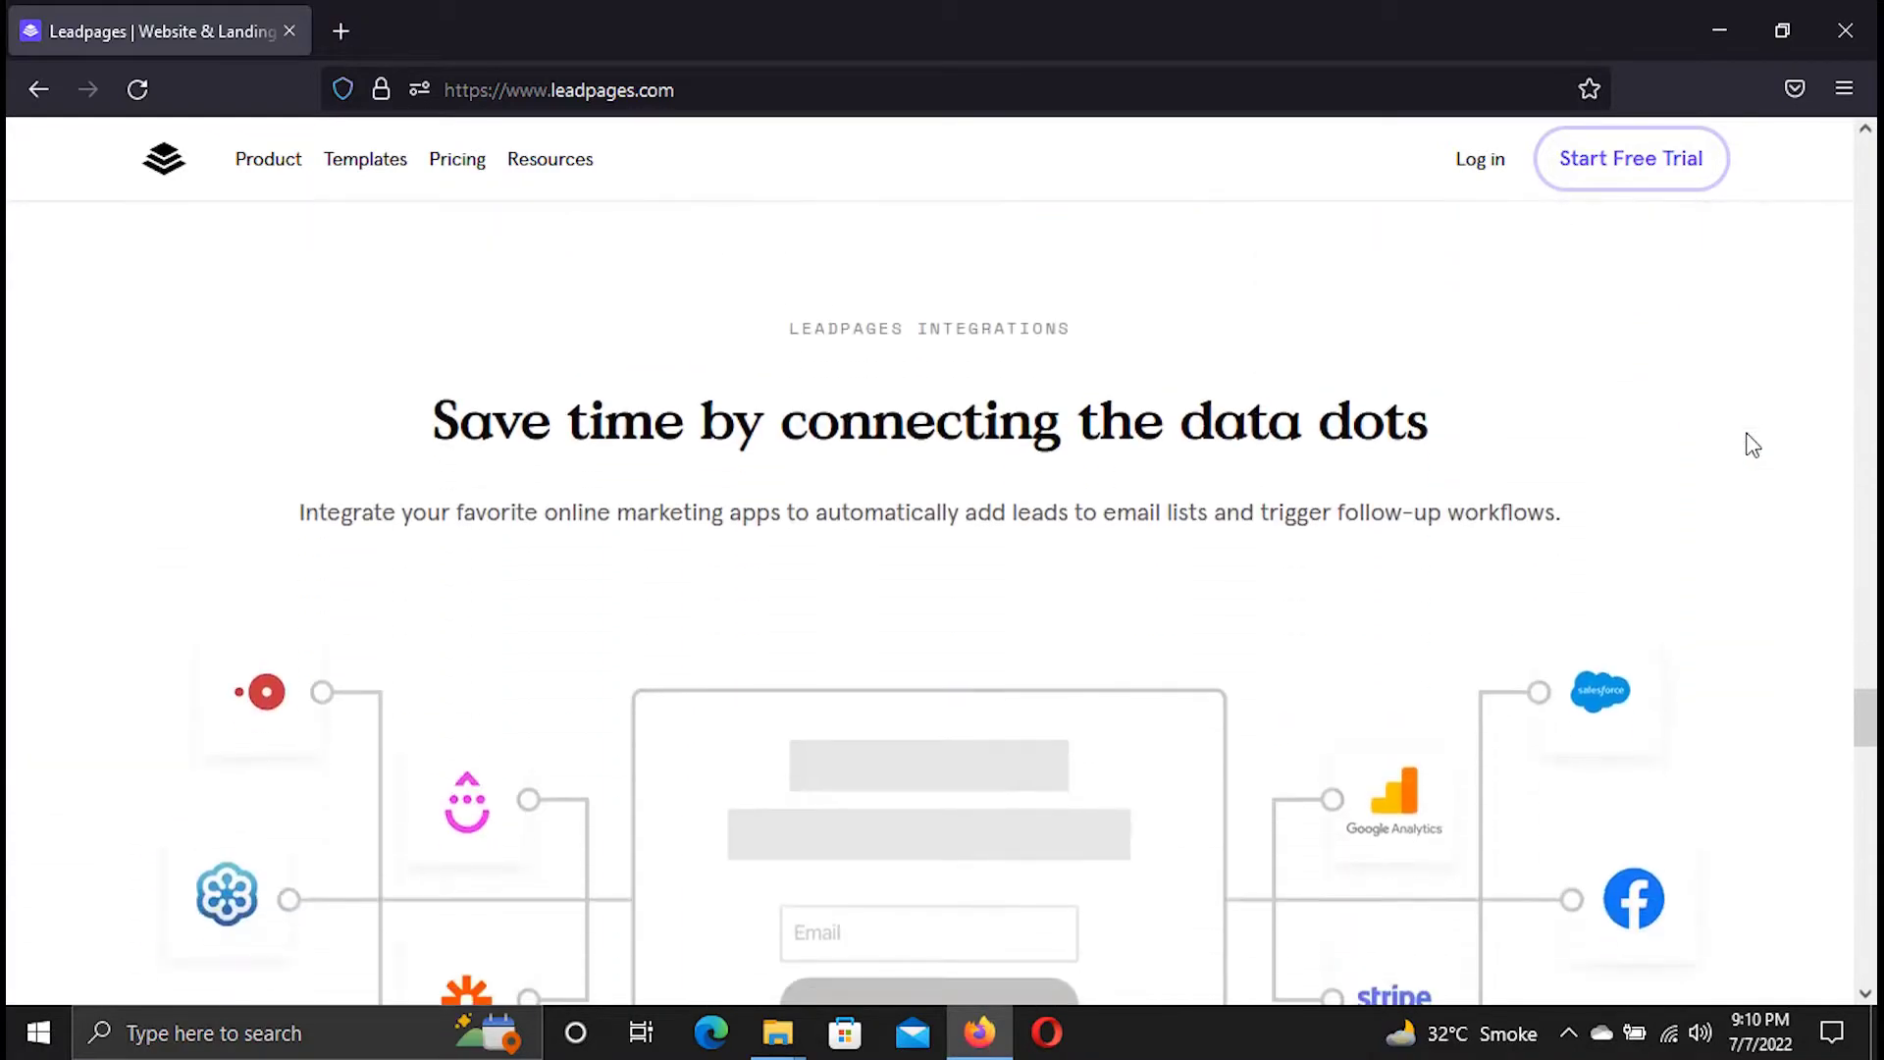
{"action": "scroll", "coordinate": [1753, 445], "scroll_direction": "up", "scroll_amount": 15}
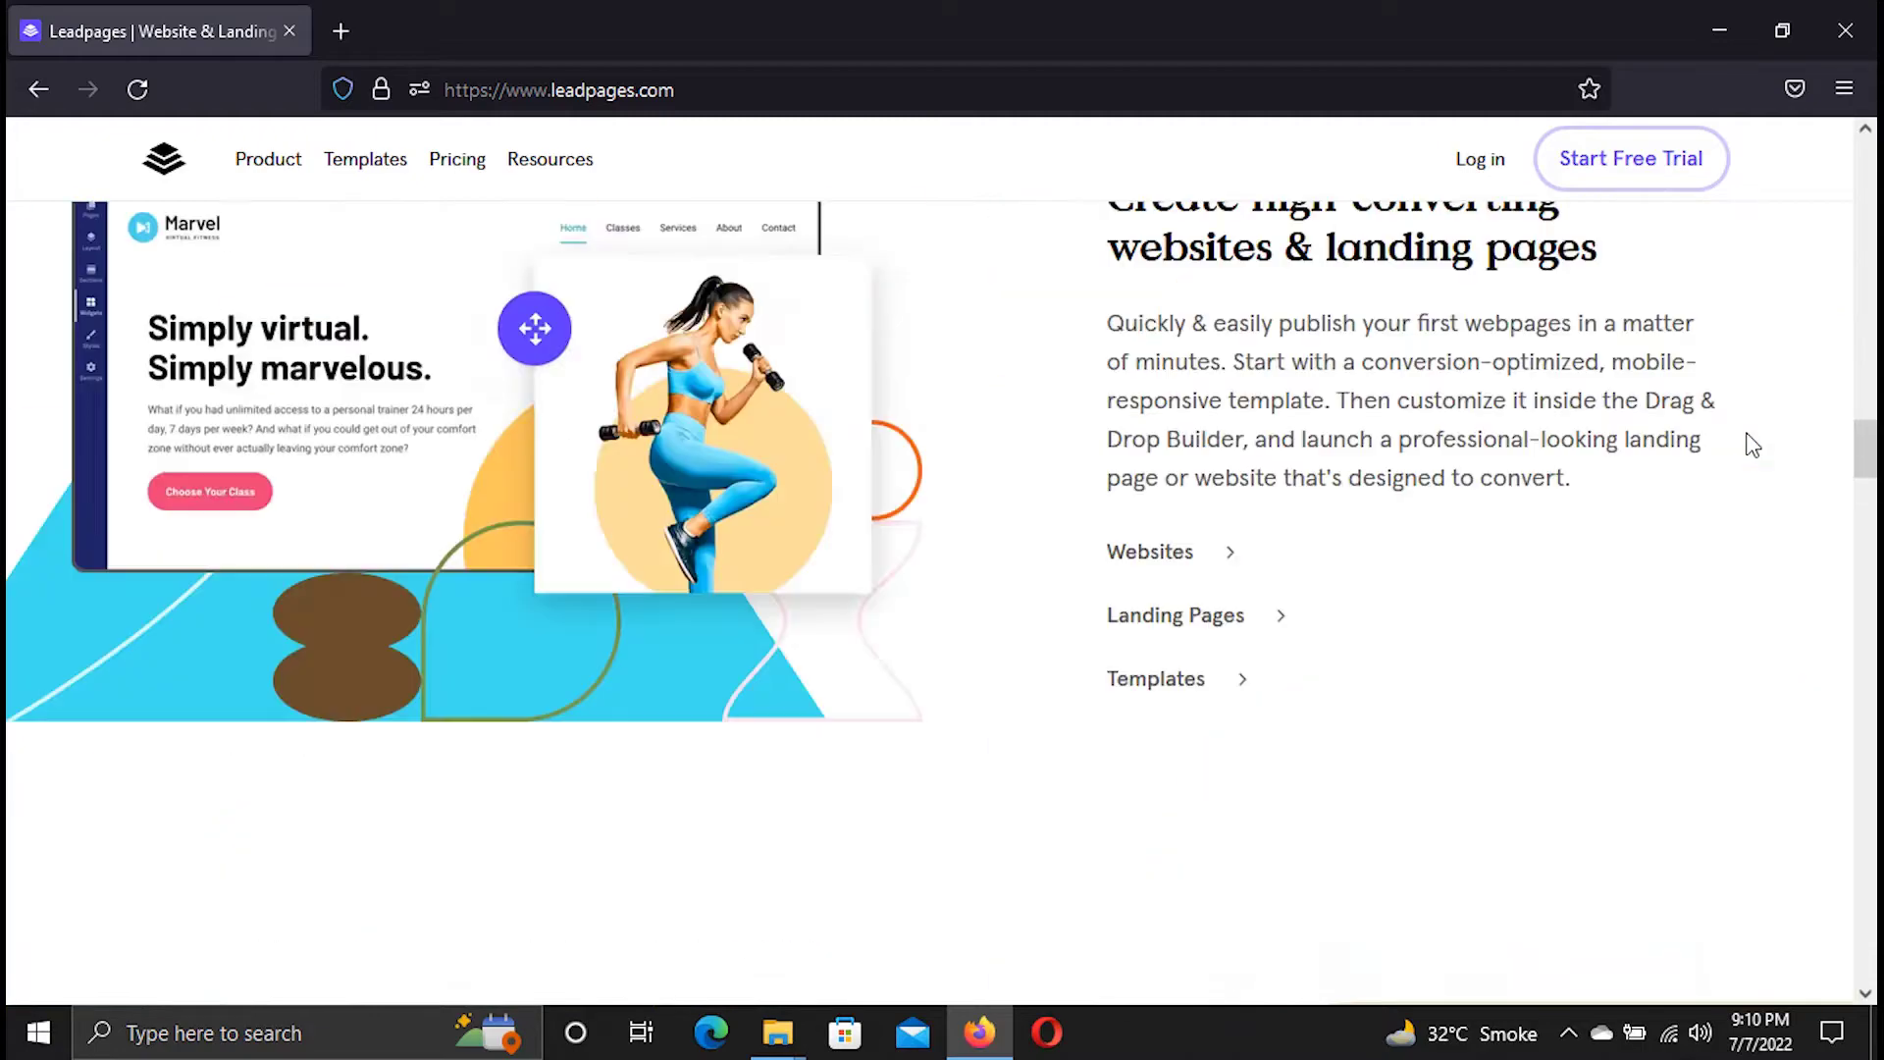
{"action": "scroll", "coordinate": [1753, 445], "scroll_direction": "up", "scroll_amount": 12}
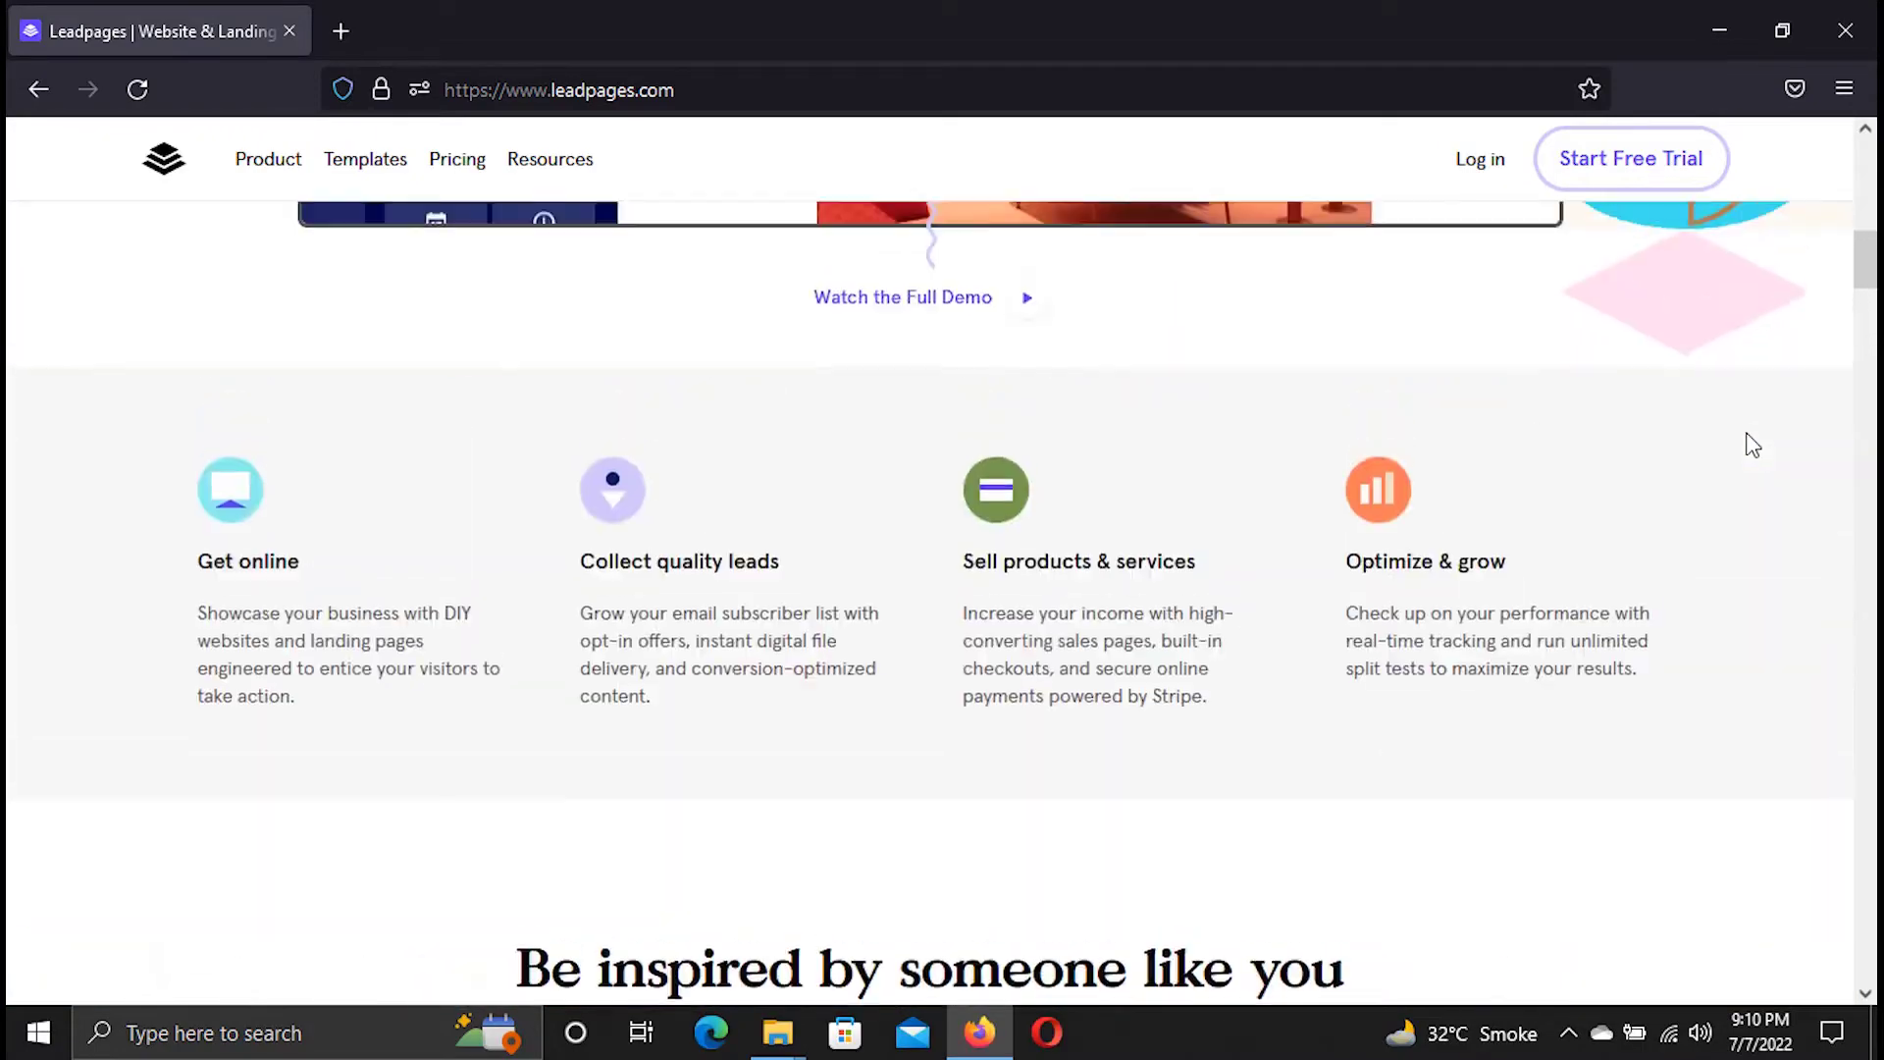
{"action": "scroll", "coordinate": [1753, 444], "scroll_direction": "up", "scroll_amount": 4}
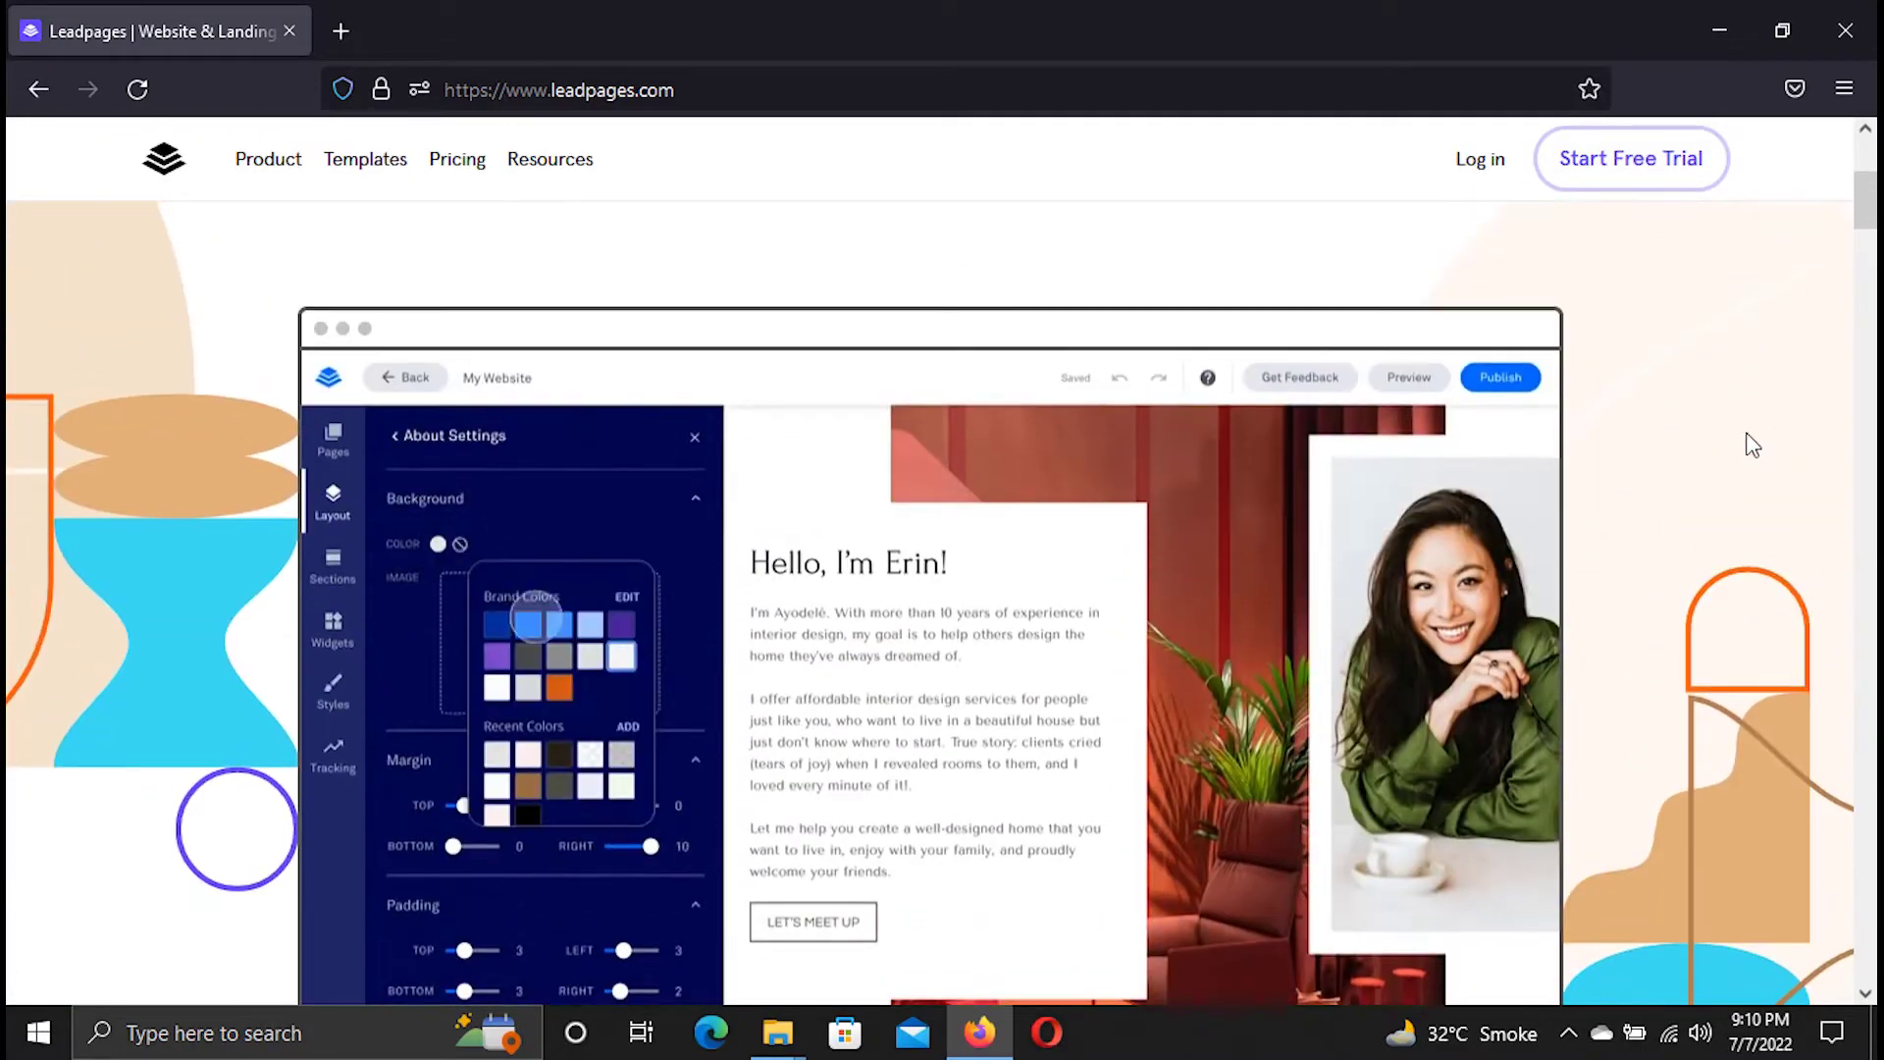
{"action": "scroll", "coordinate": [1753, 445], "scroll_direction": "down", "scroll_amount": 1}
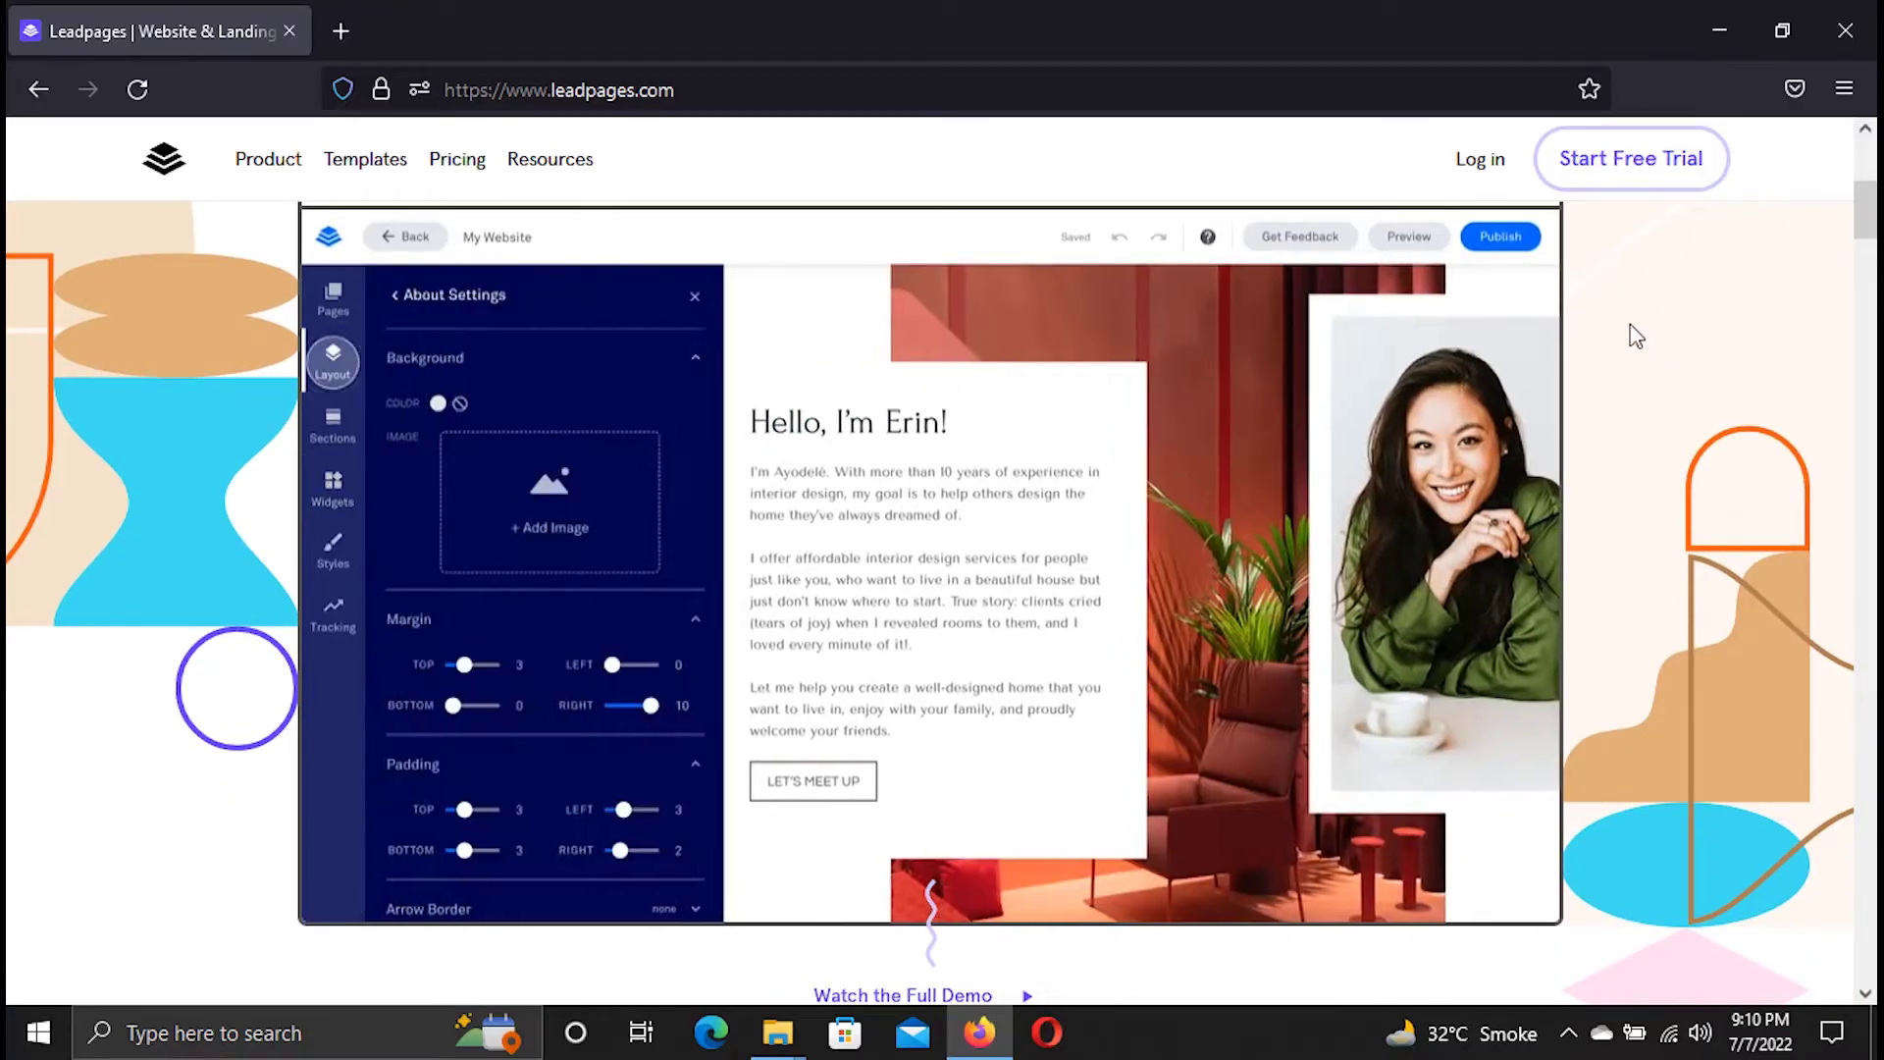
Open the Leadpages login page and sign in with the account's email address and password.
{"action": "left_click", "coordinate": [1478, 159]}
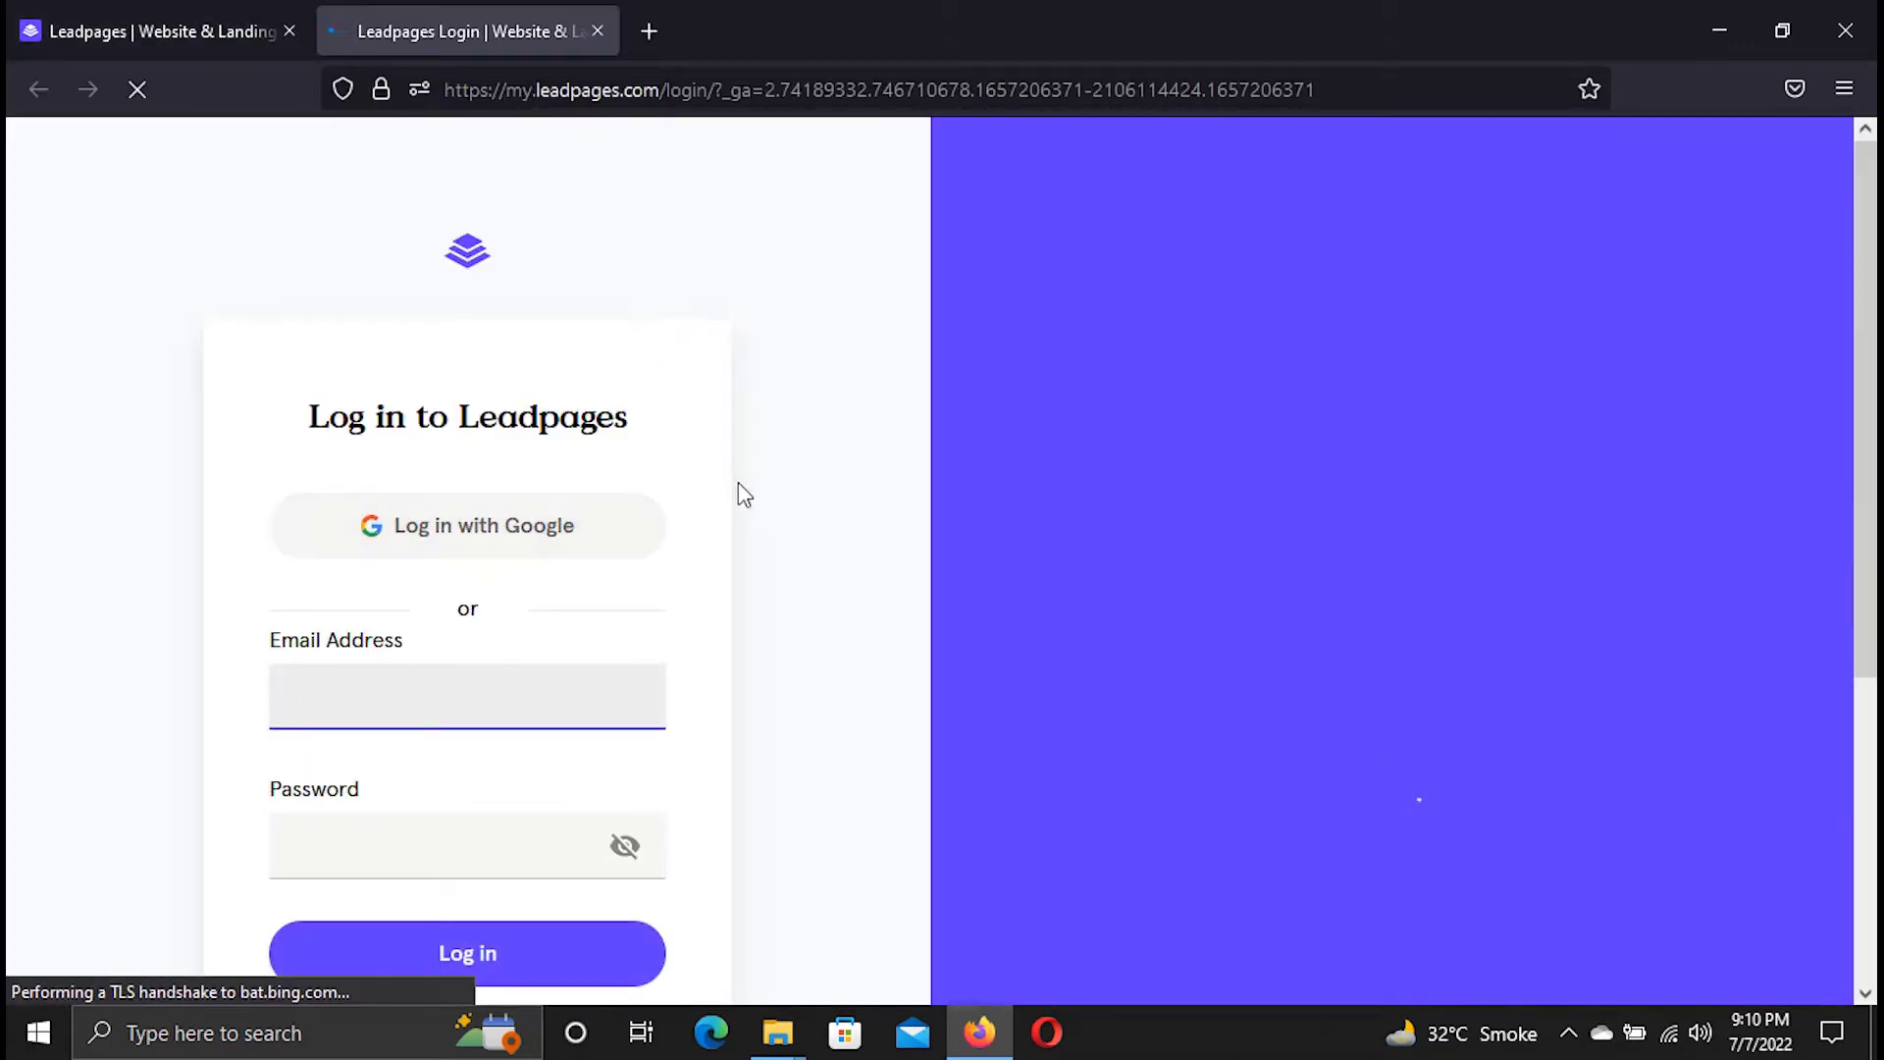
{"action": "scroll", "coordinate": [727, 501], "scroll_direction": "down", "scroll_amount": 2}
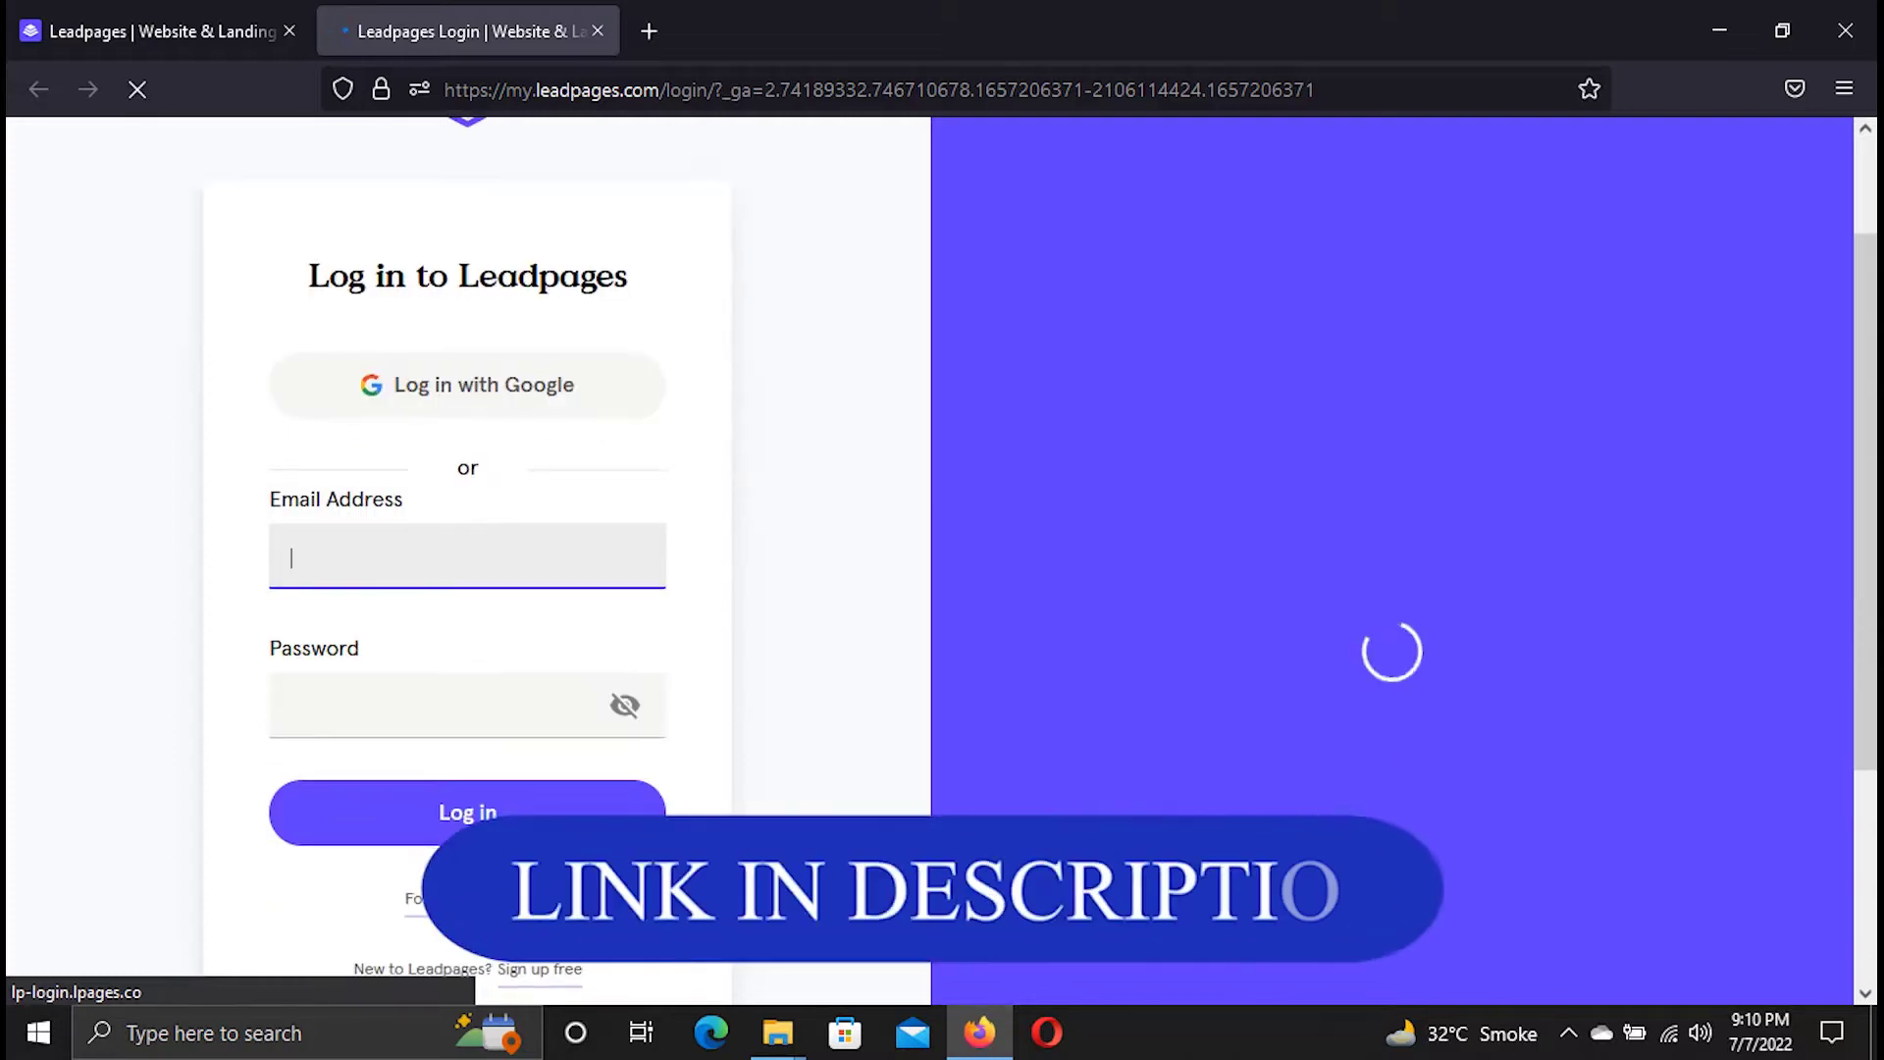
{"action": "key", "text": "Tab"}
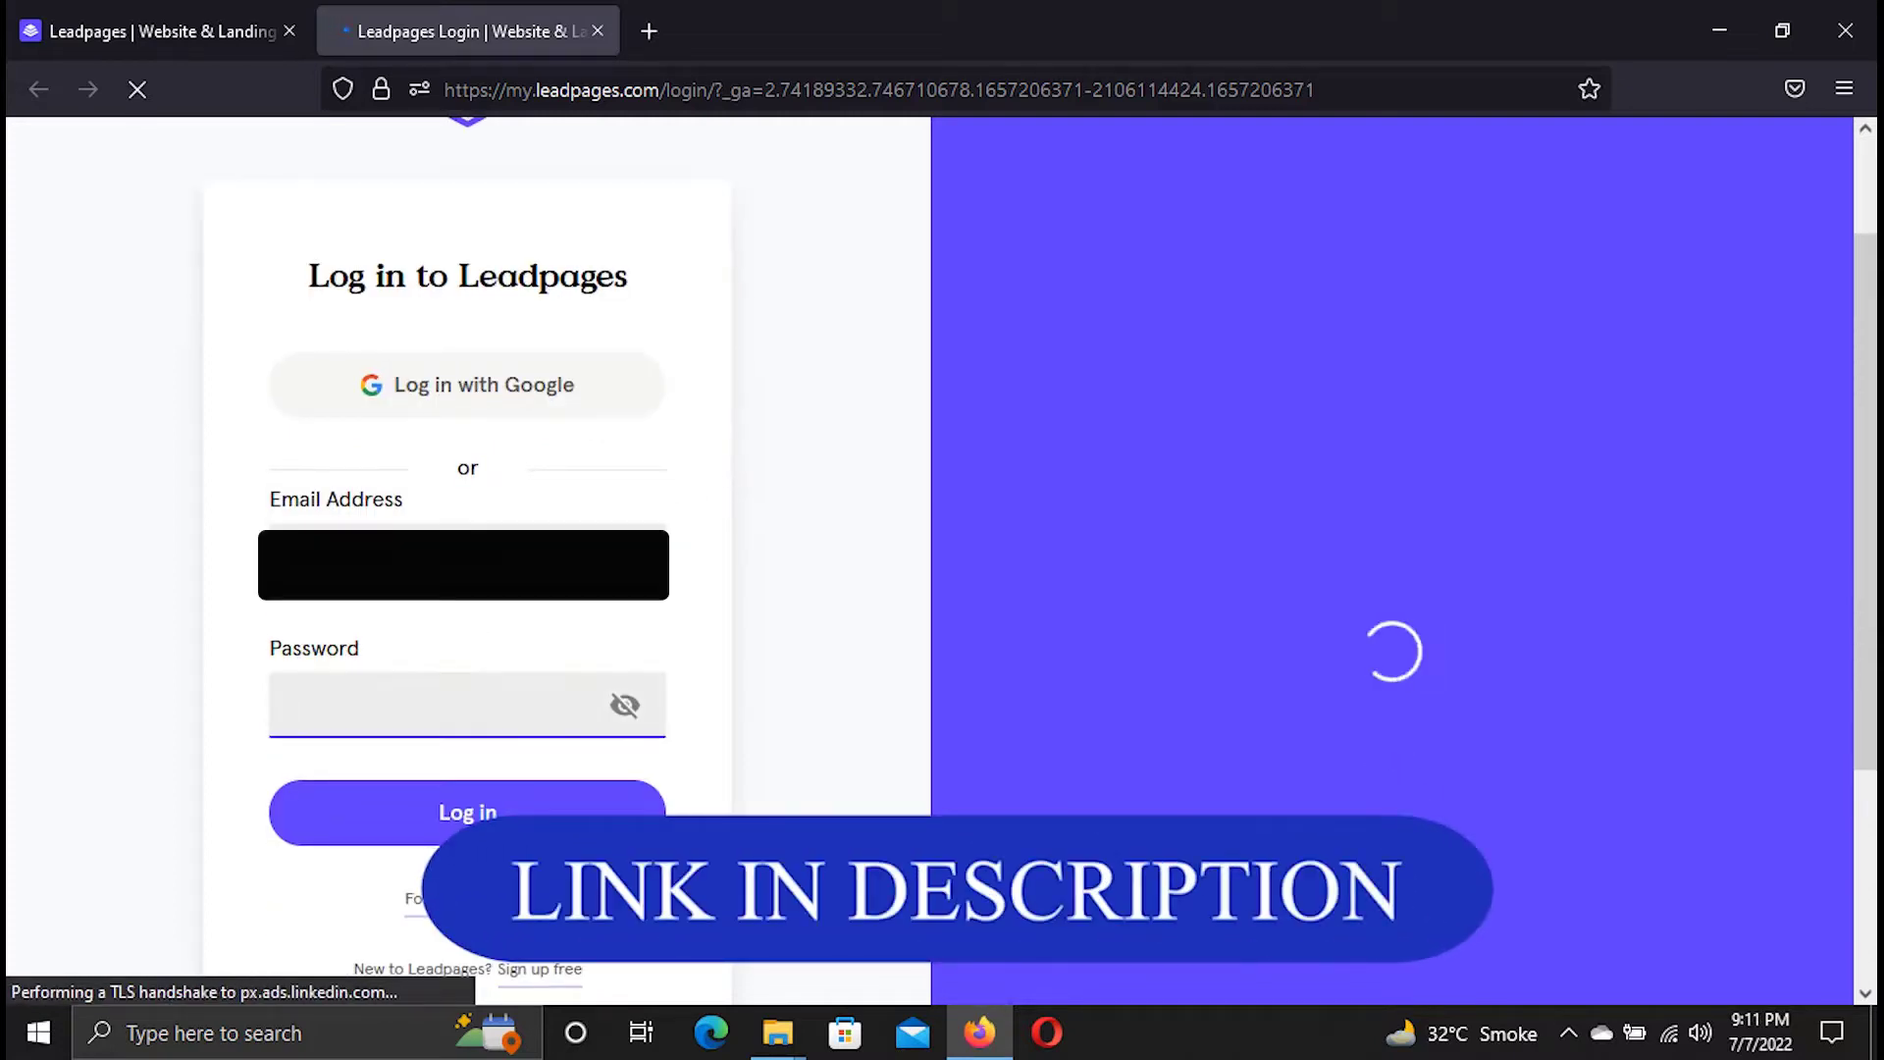
{"action": "type", "text": "••••••••••••••"}
{"action": "key", "text": "Return"}
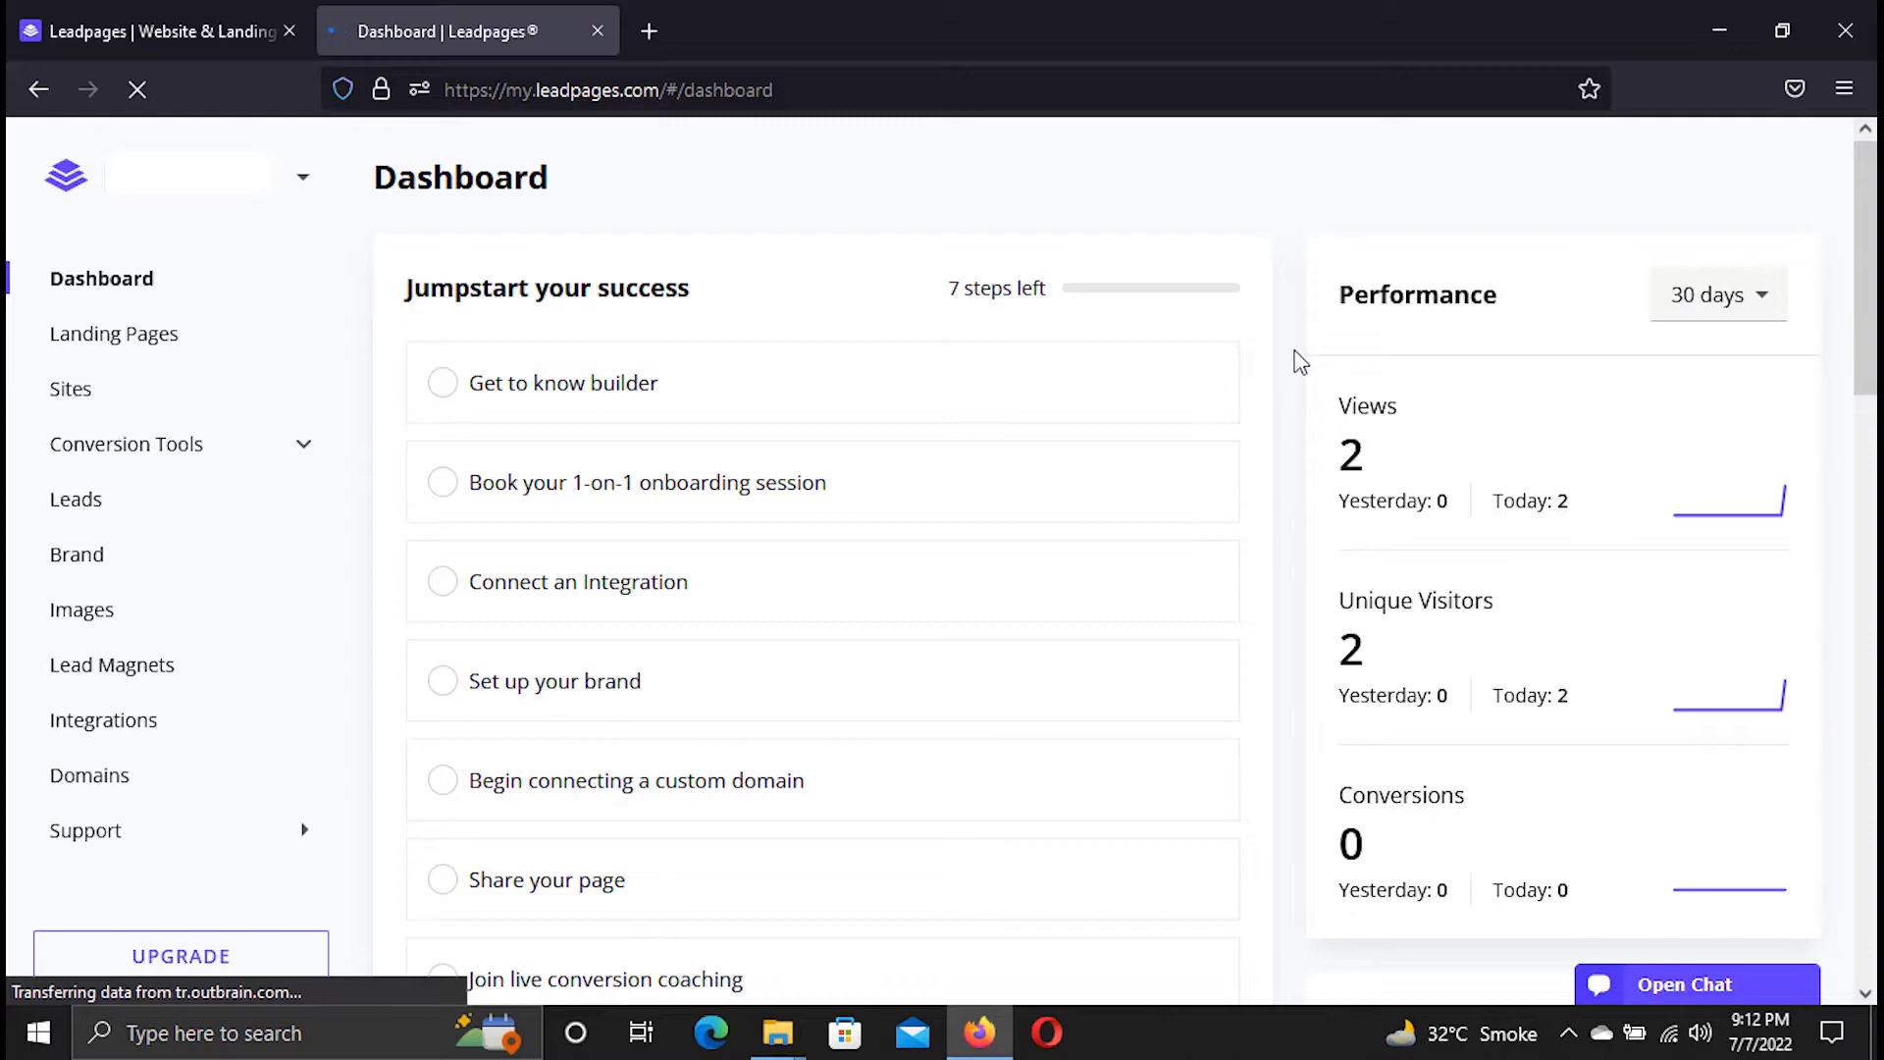
Look over the dashboard, then open the Landing Pages section and start creating a page.
{"action": "scroll", "coordinate": [656, 546], "scroll_direction": "down", "scroll_amount": 5}
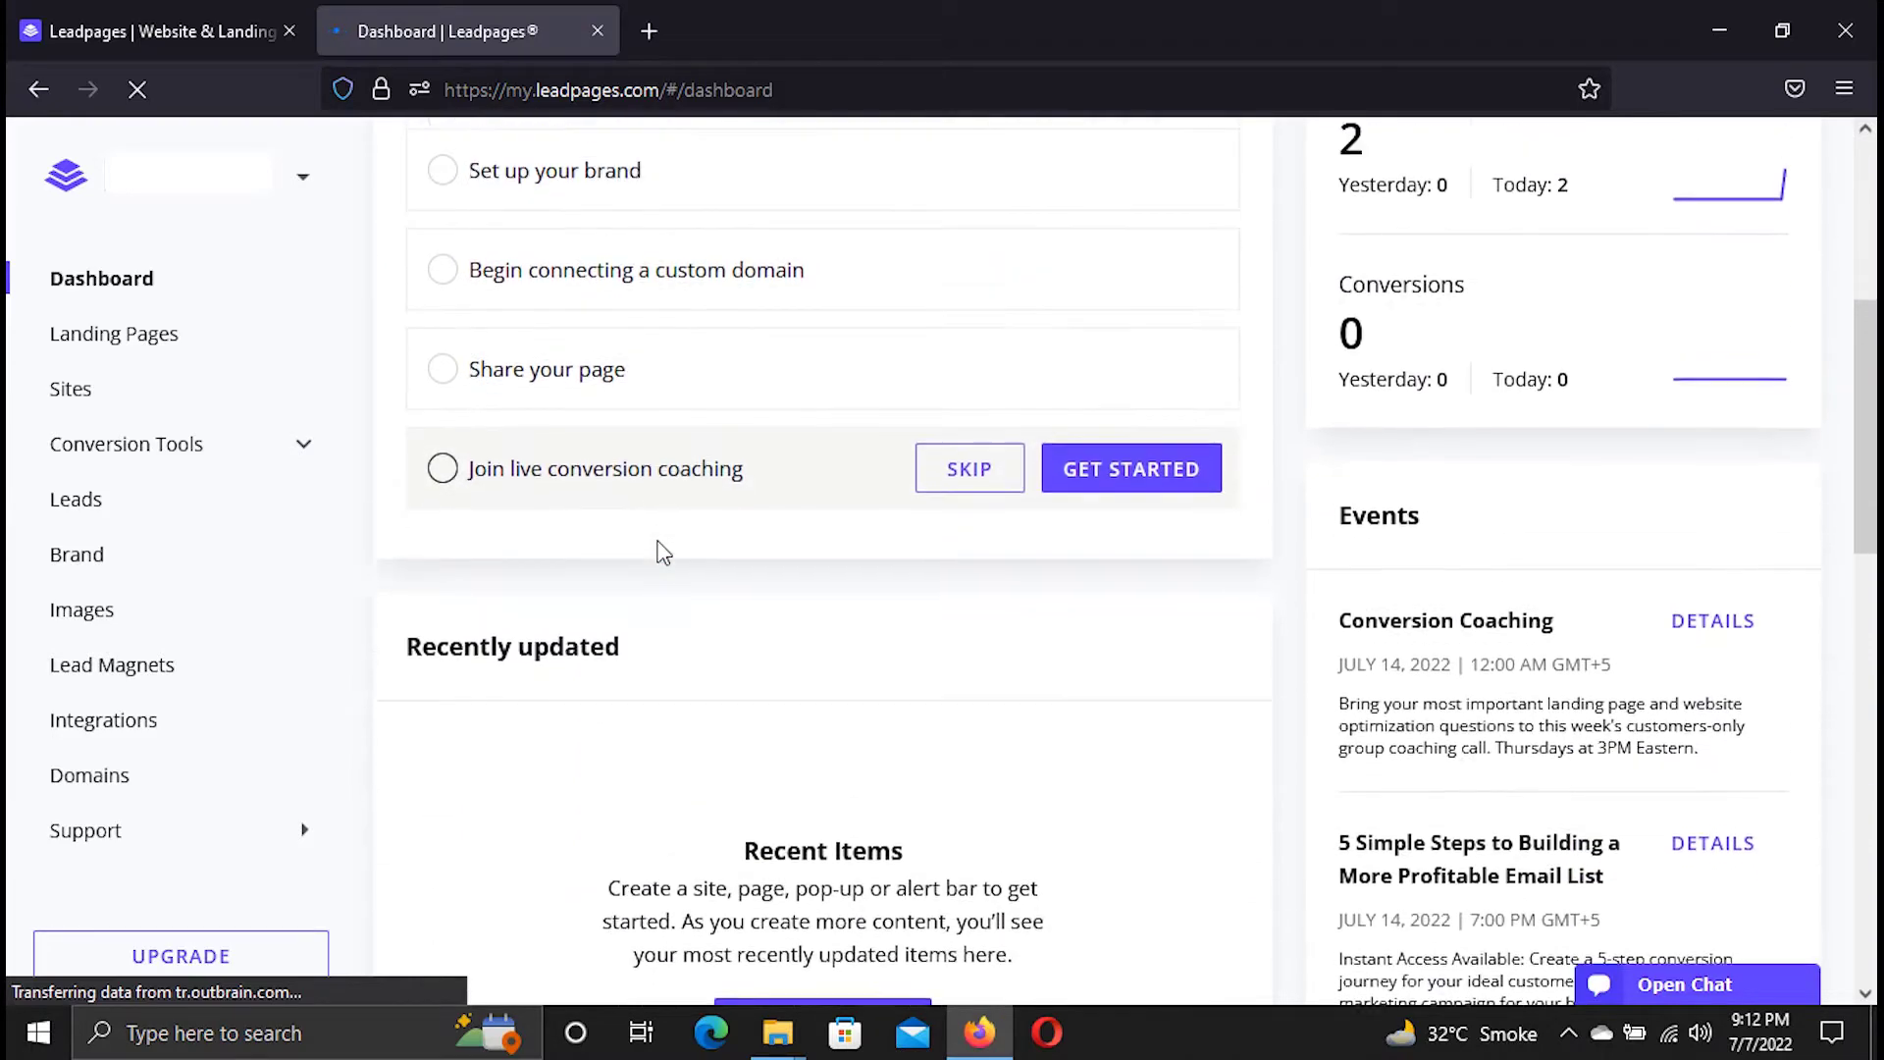
{"action": "scroll", "coordinate": [672, 541], "scroll_direction": "up", "scroll_amount": 5}
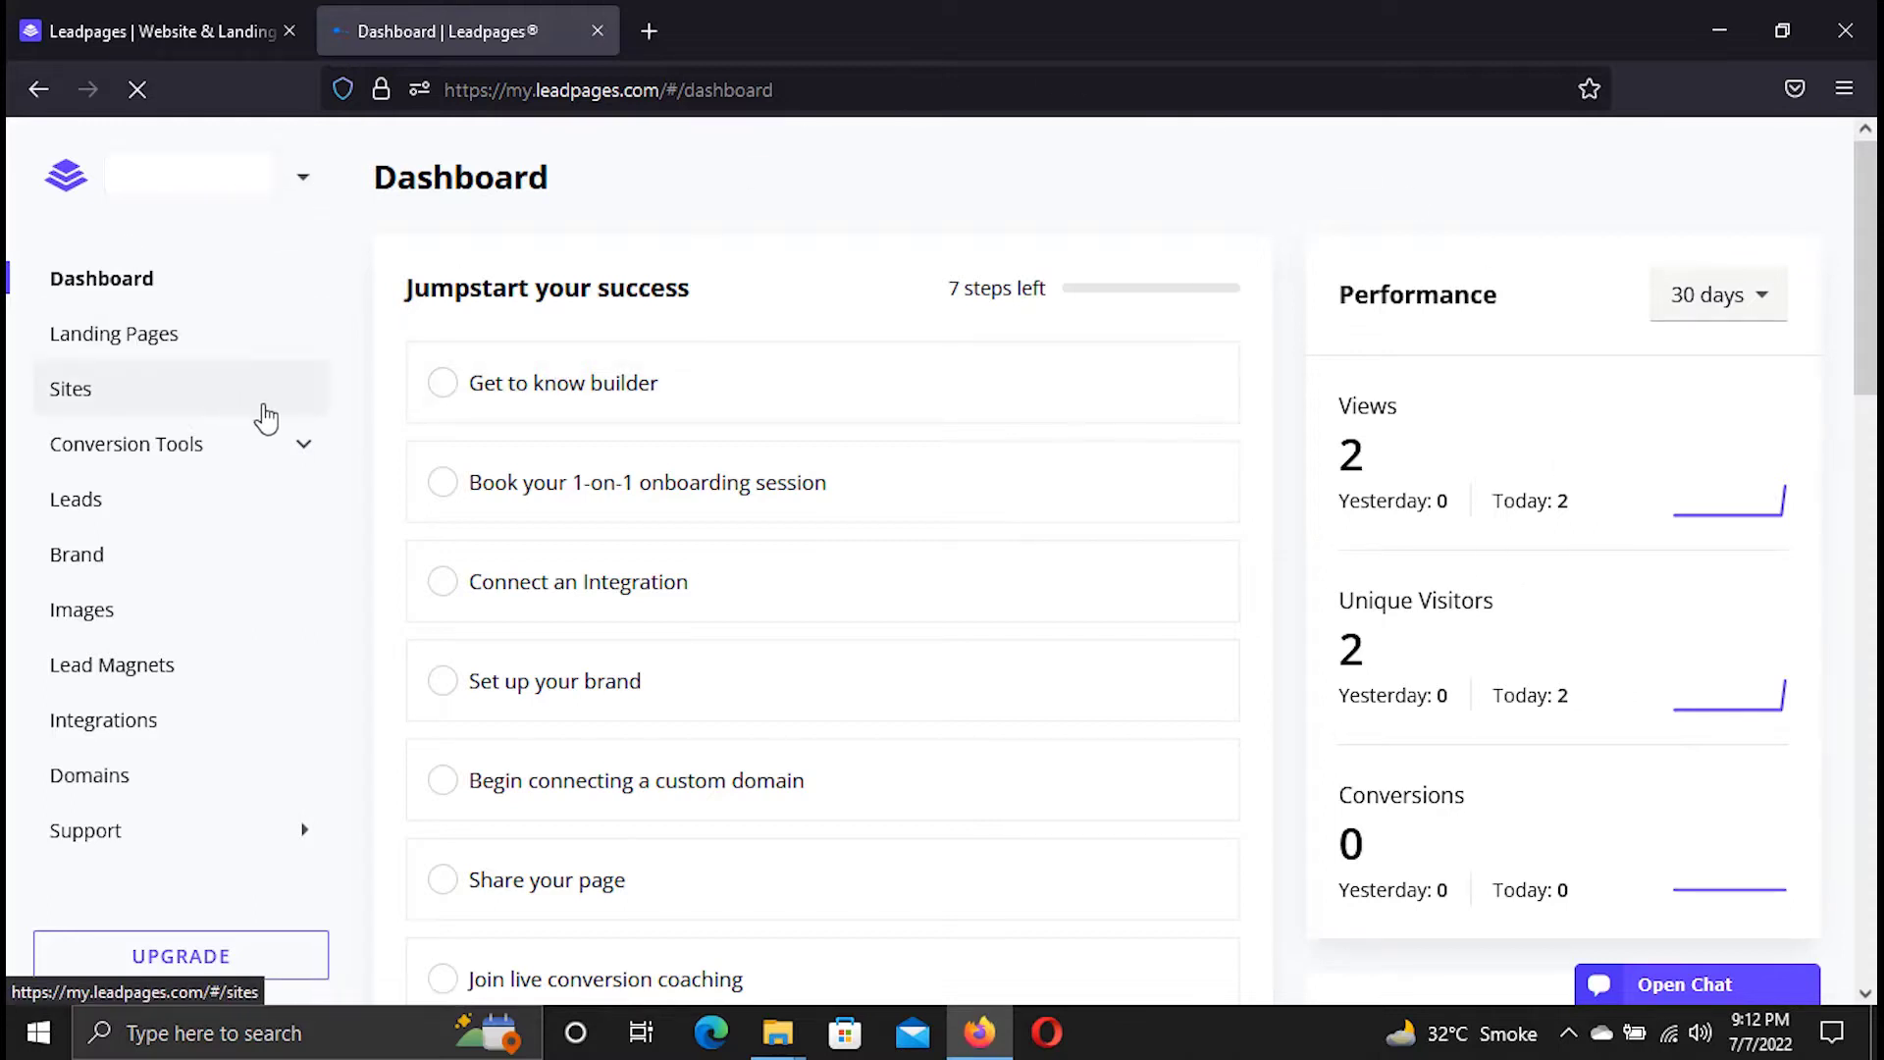
{"action": "scroll", "coordinate": [197, 345], "scroll_direction": "down", "scroll_amount": 1}
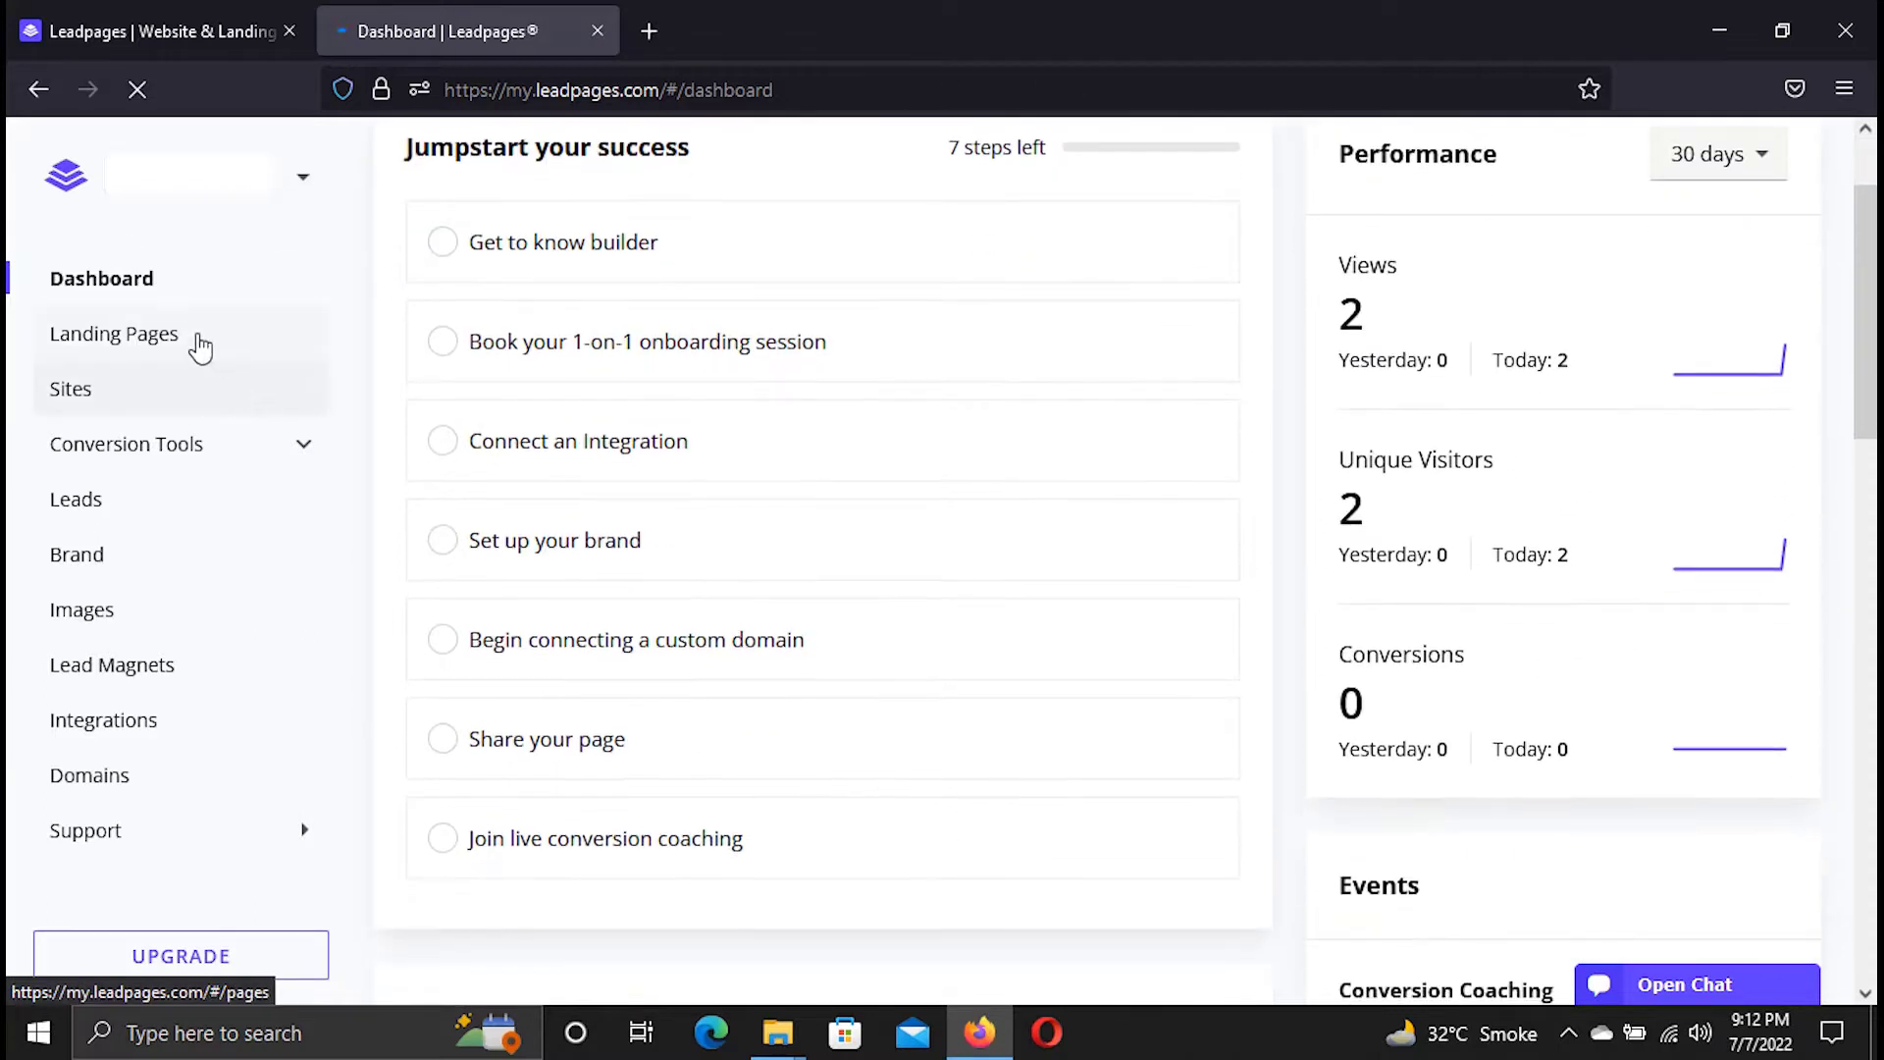
{"action": "left_click", "coordinate": [147, 348]}
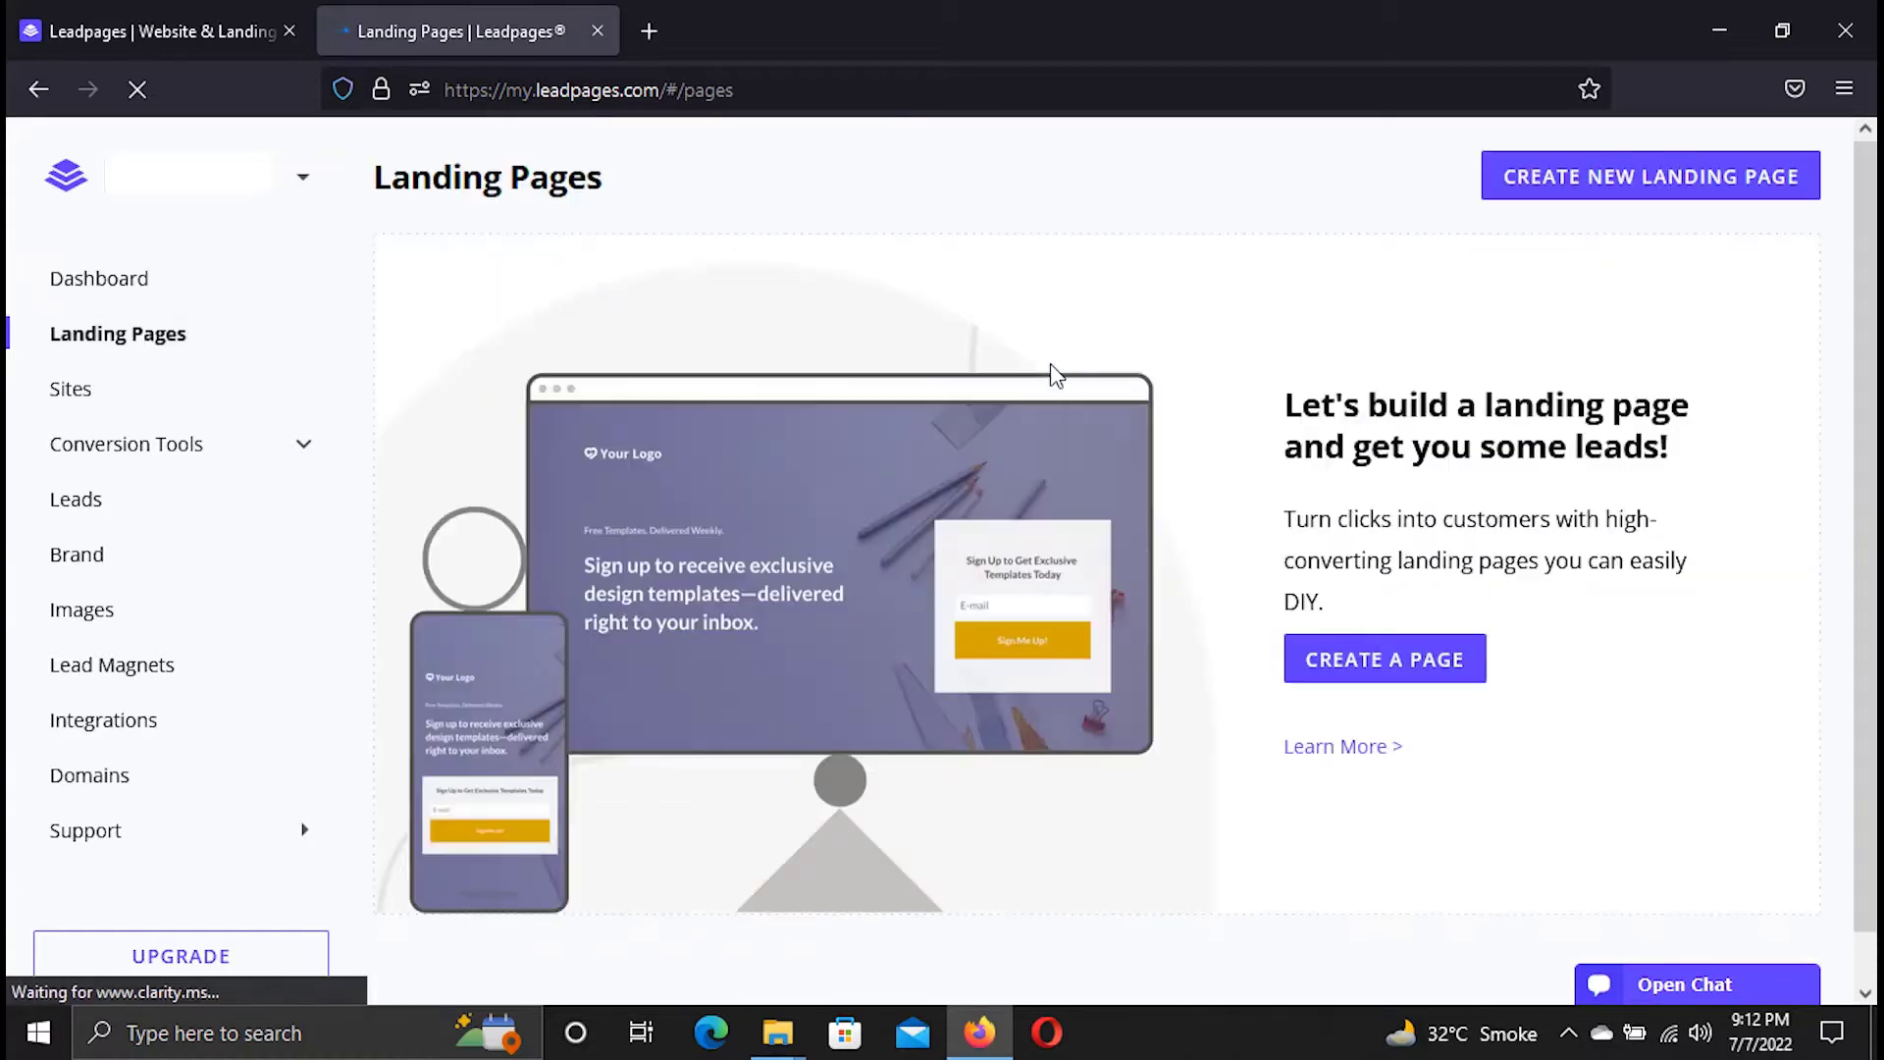
{"action": "scroll", "coordinate": [1215, 416], "scroll_direction": "down", "scroll_amount": 1}
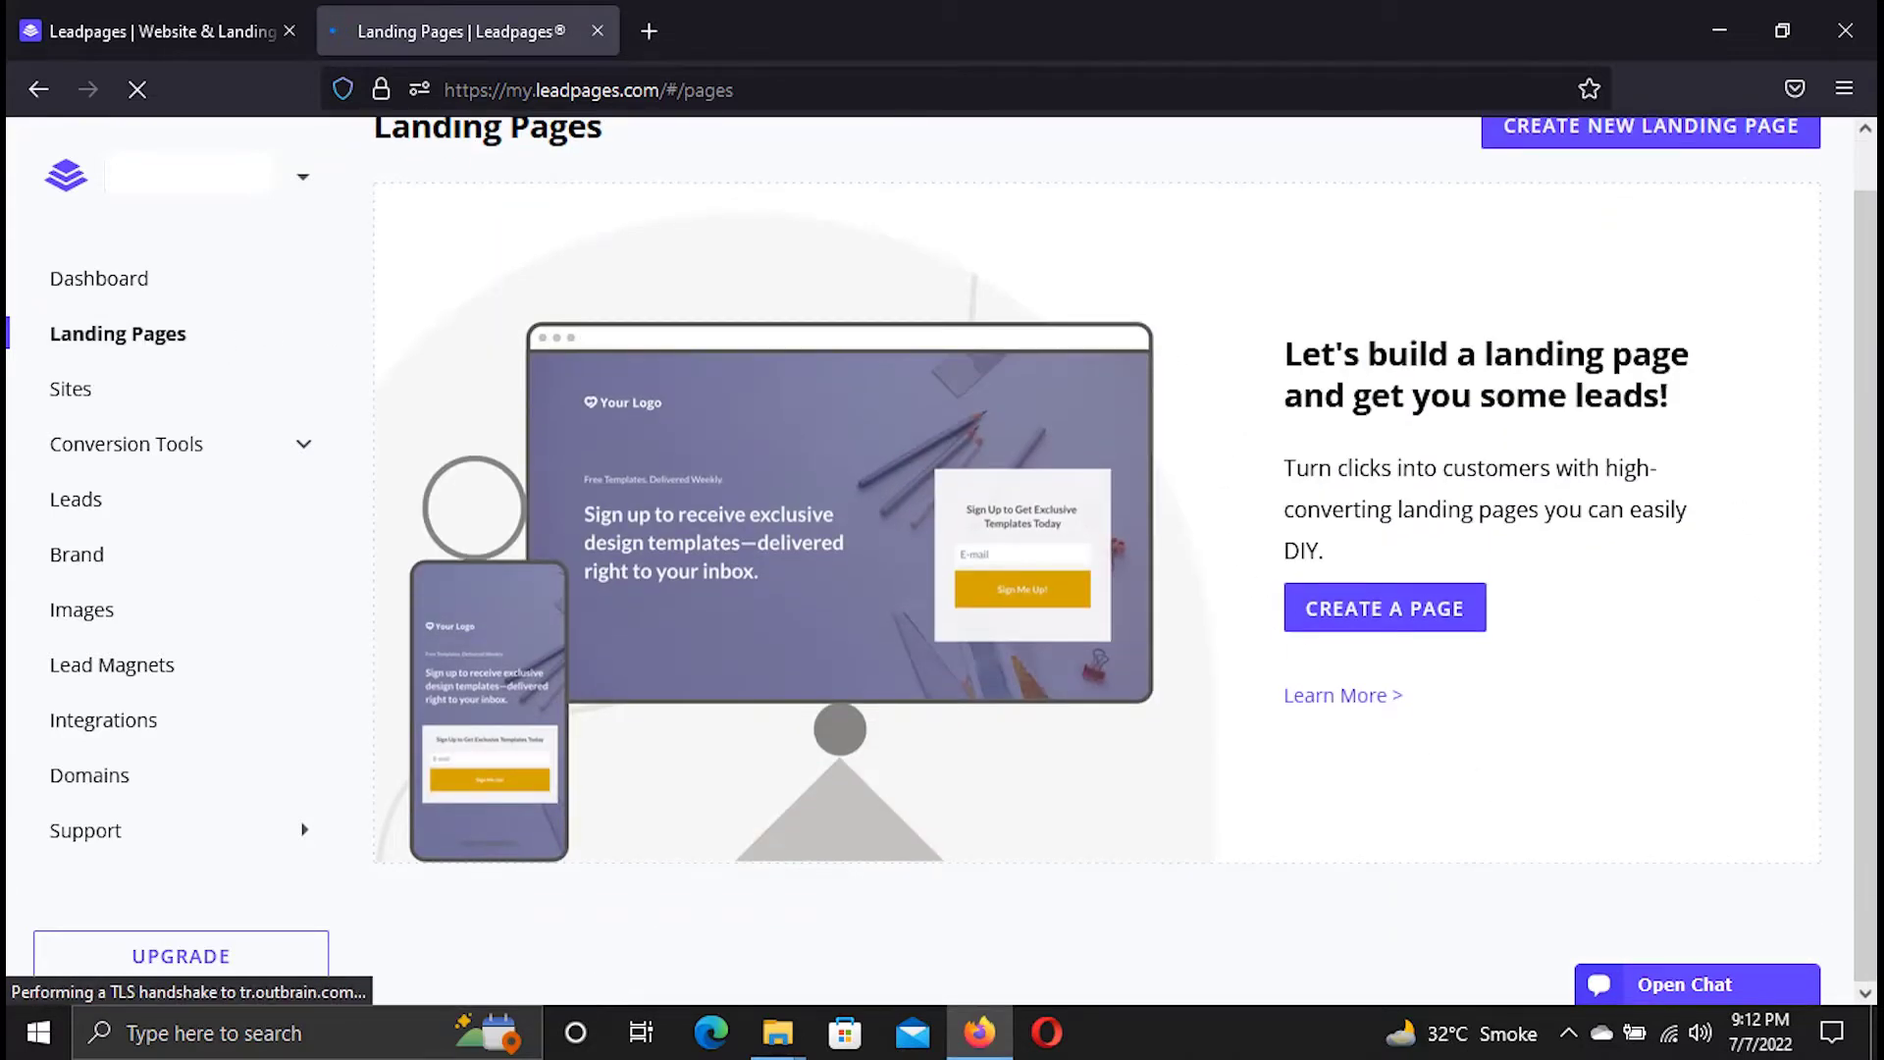
{"action": "left_click", "coordinate": [1451, 626]}
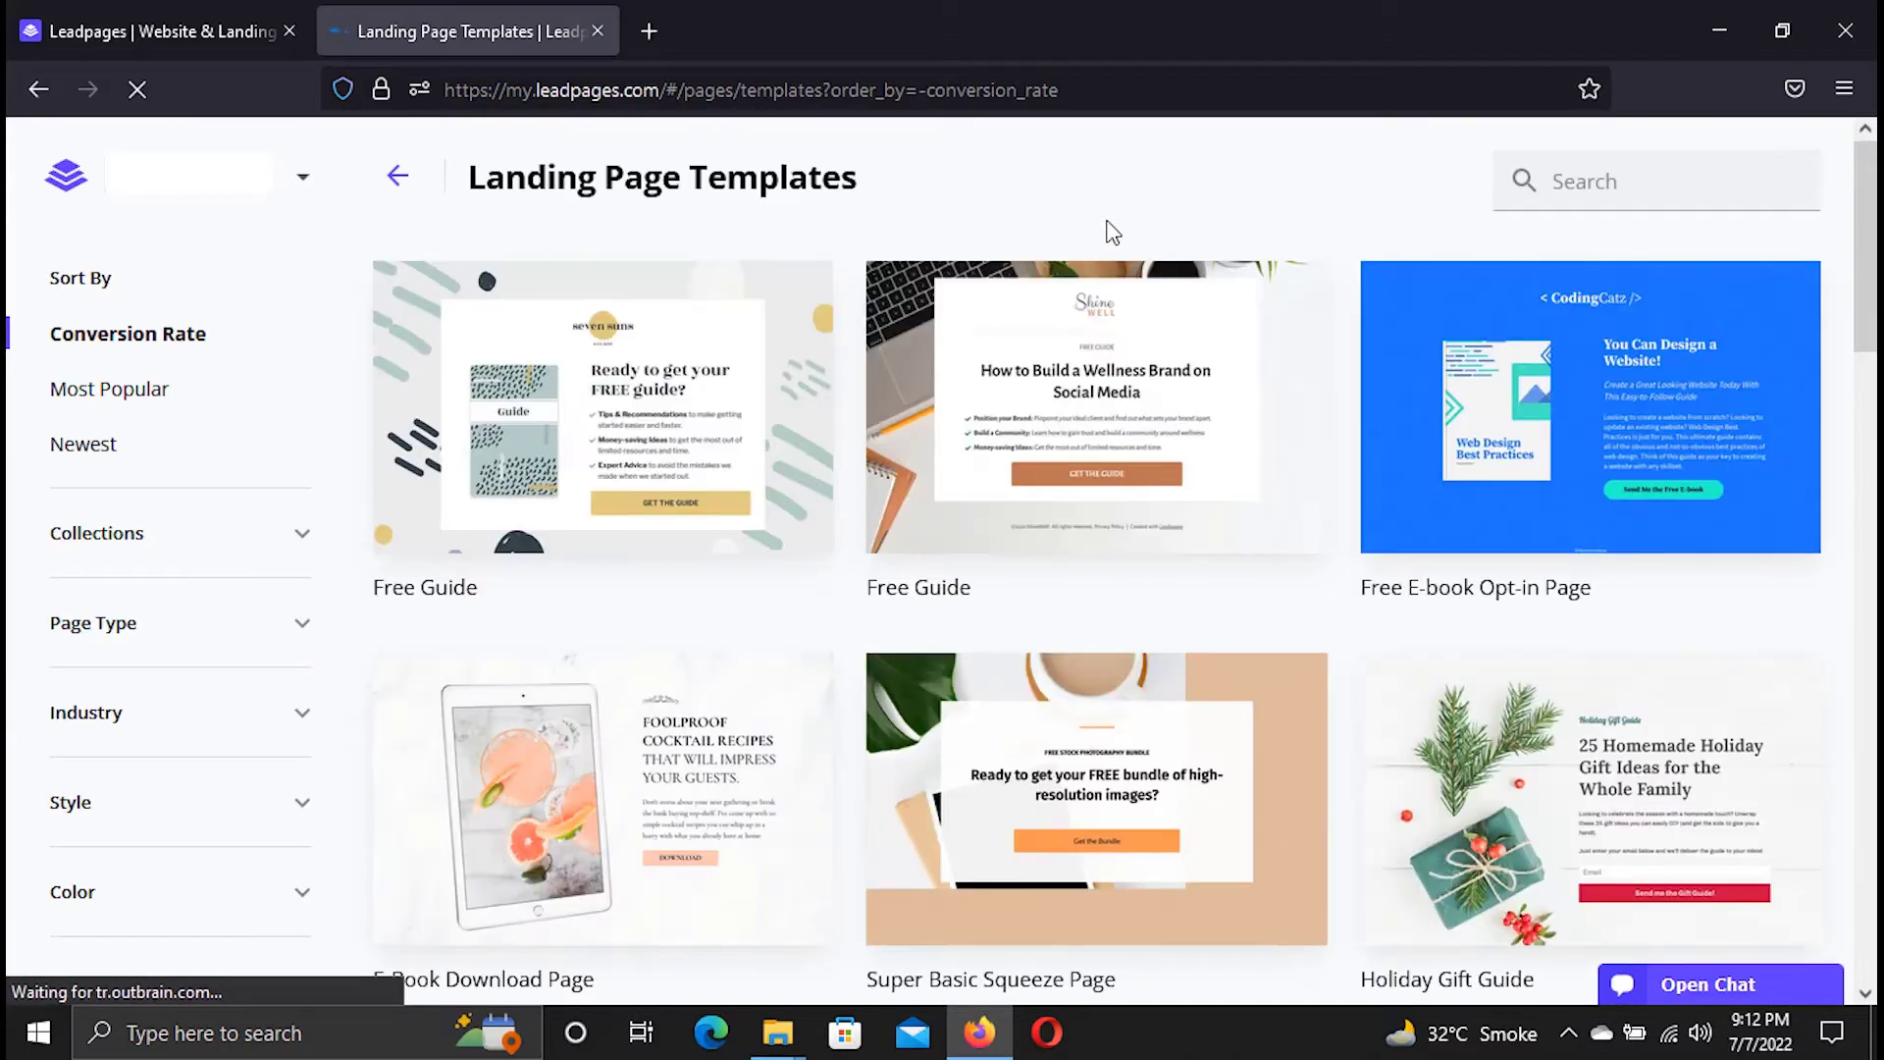
Browse the landing page templates sorted by conversion rate and return to the start of the gallery.
{"action": "scroll", "coordinate": [1112, 236], "scroll_direction": "down", "scroll_amount": 10}
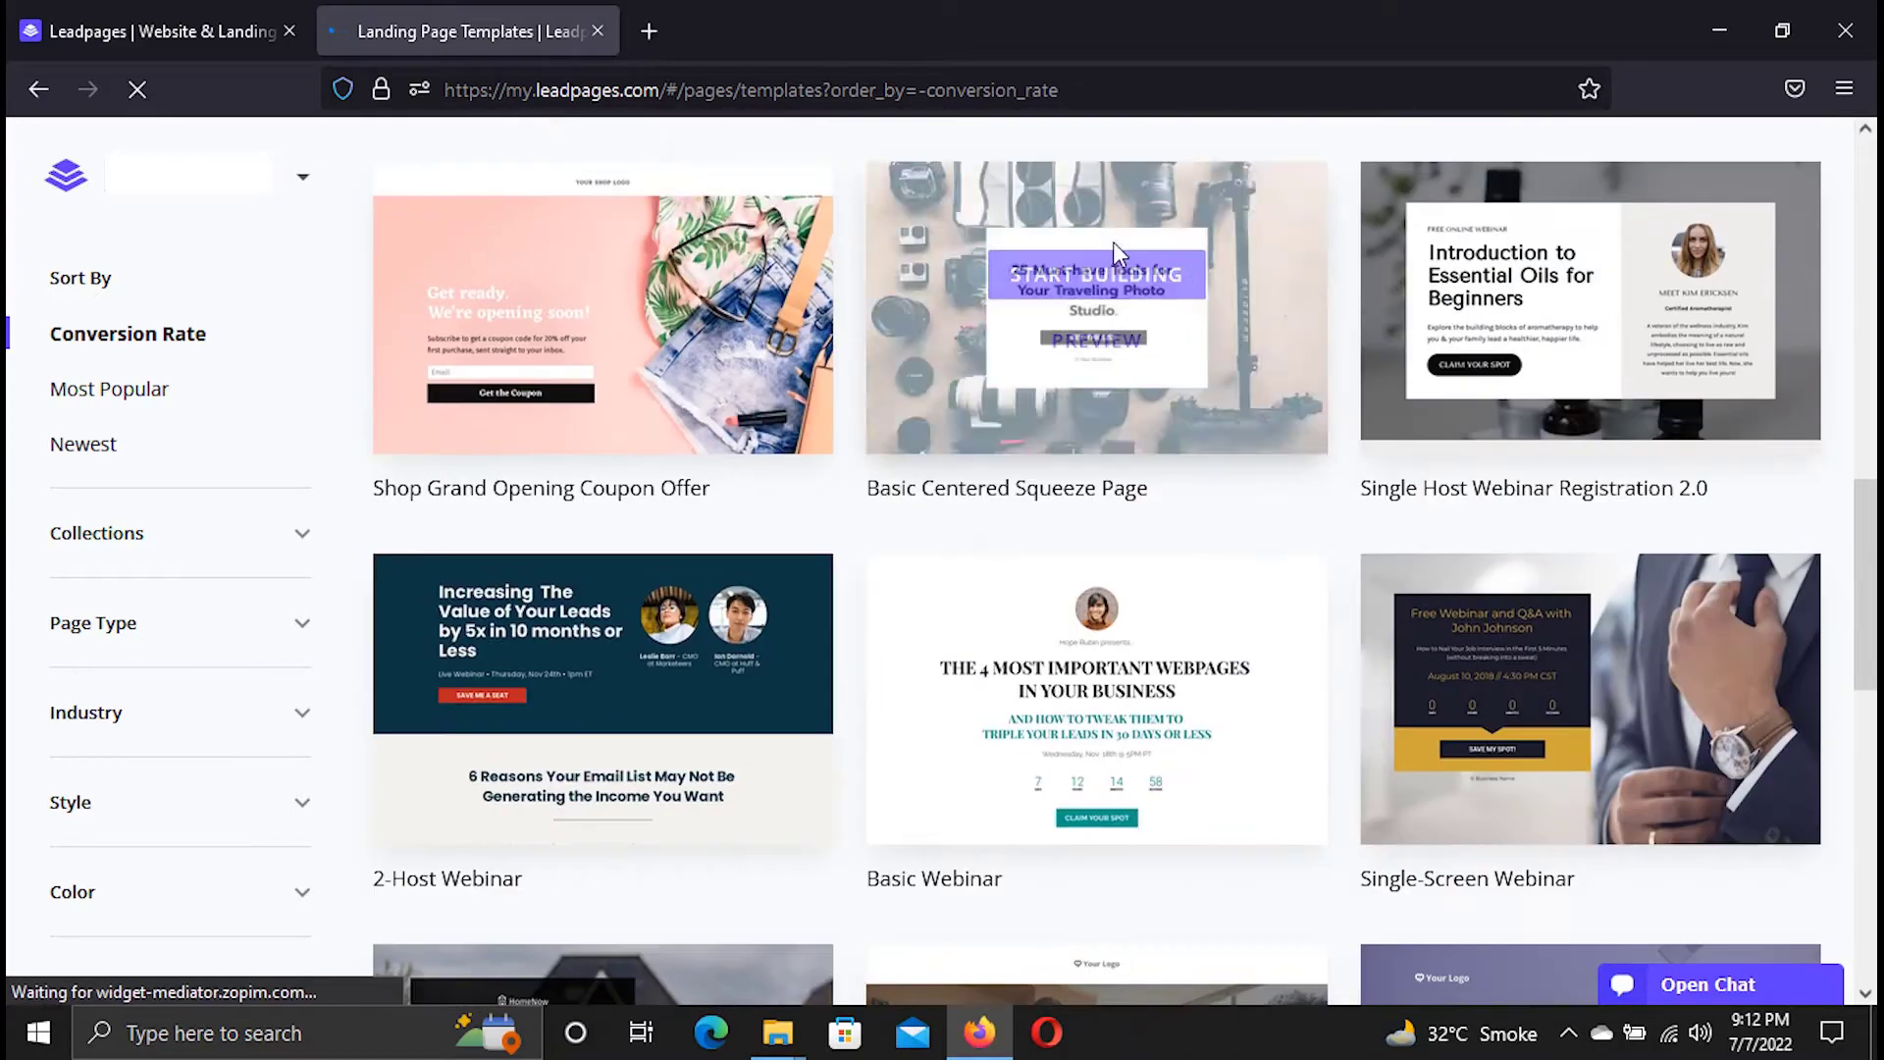
{"action": "scroll", "coordinate": [1113, 241], "scroll_direction": "down", "scroll_amount": 13}
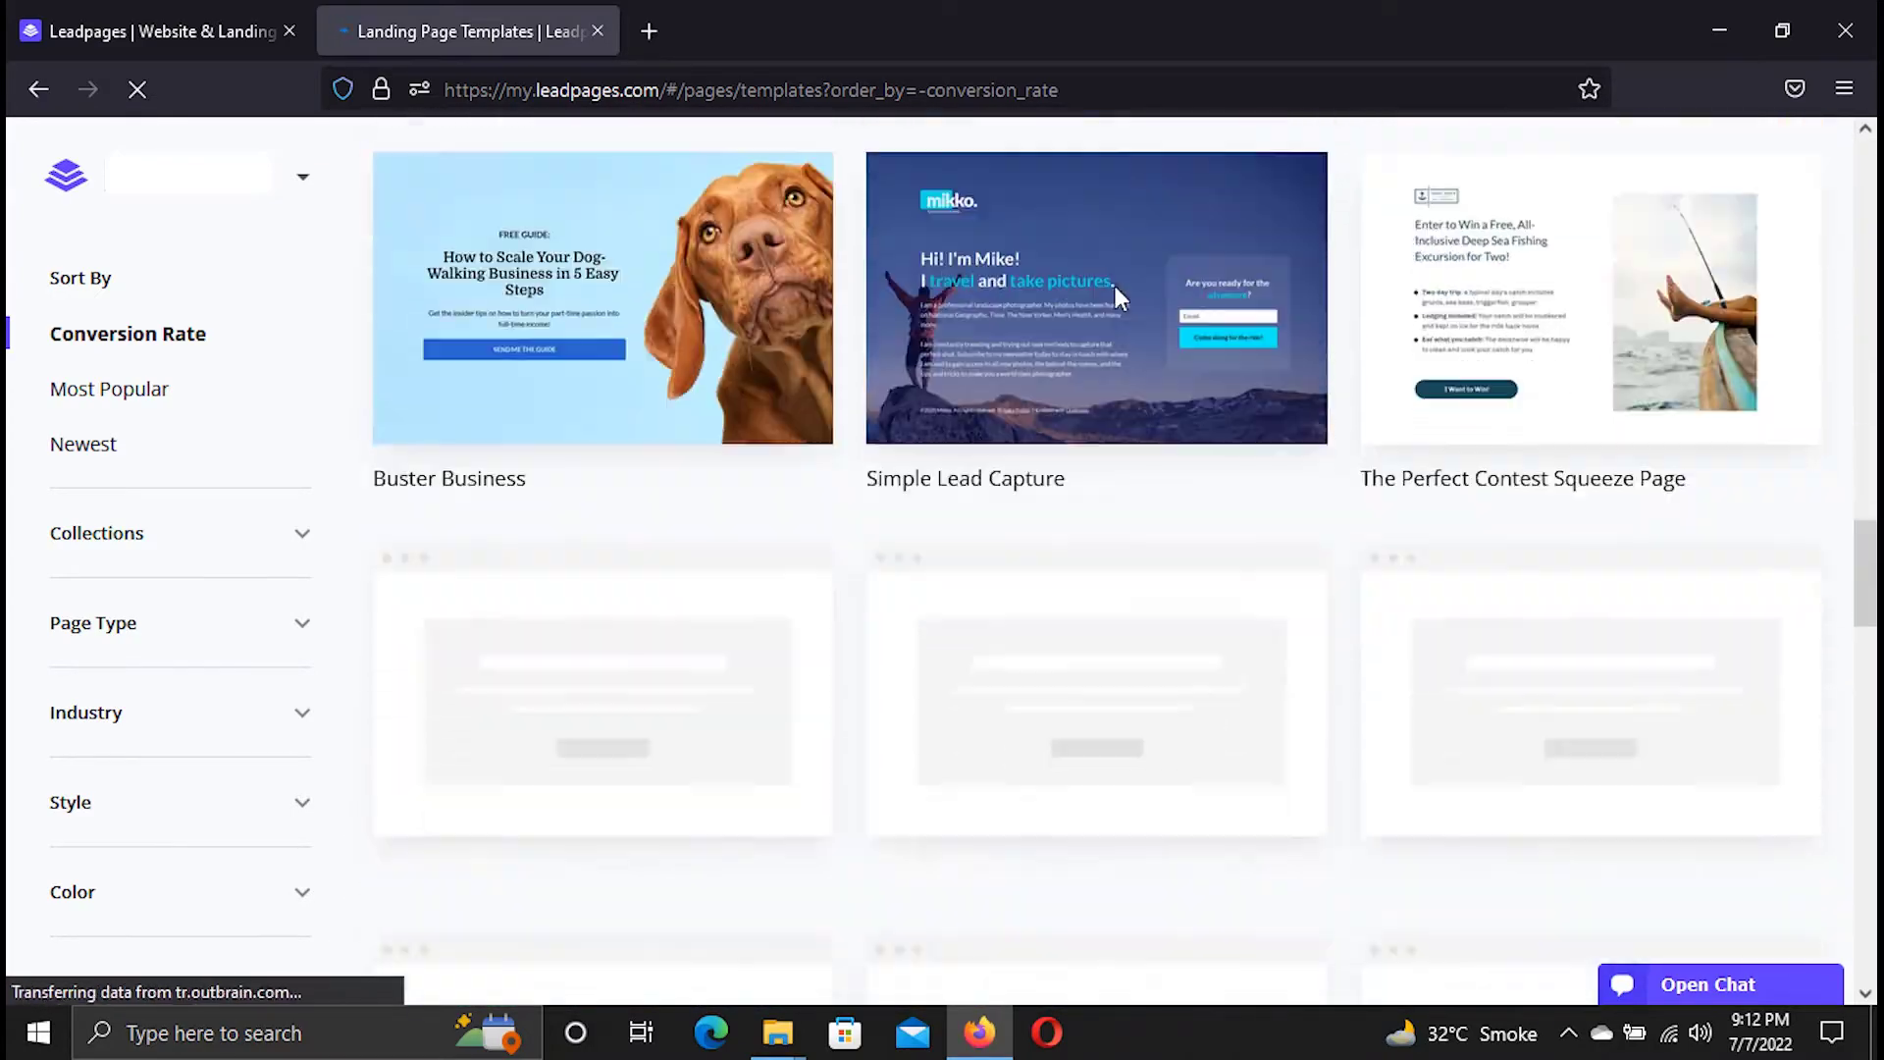
{"action": "scroll", "coordinate": [1115, 285], "scroll_direction": "down", "scroll_amount": 9}
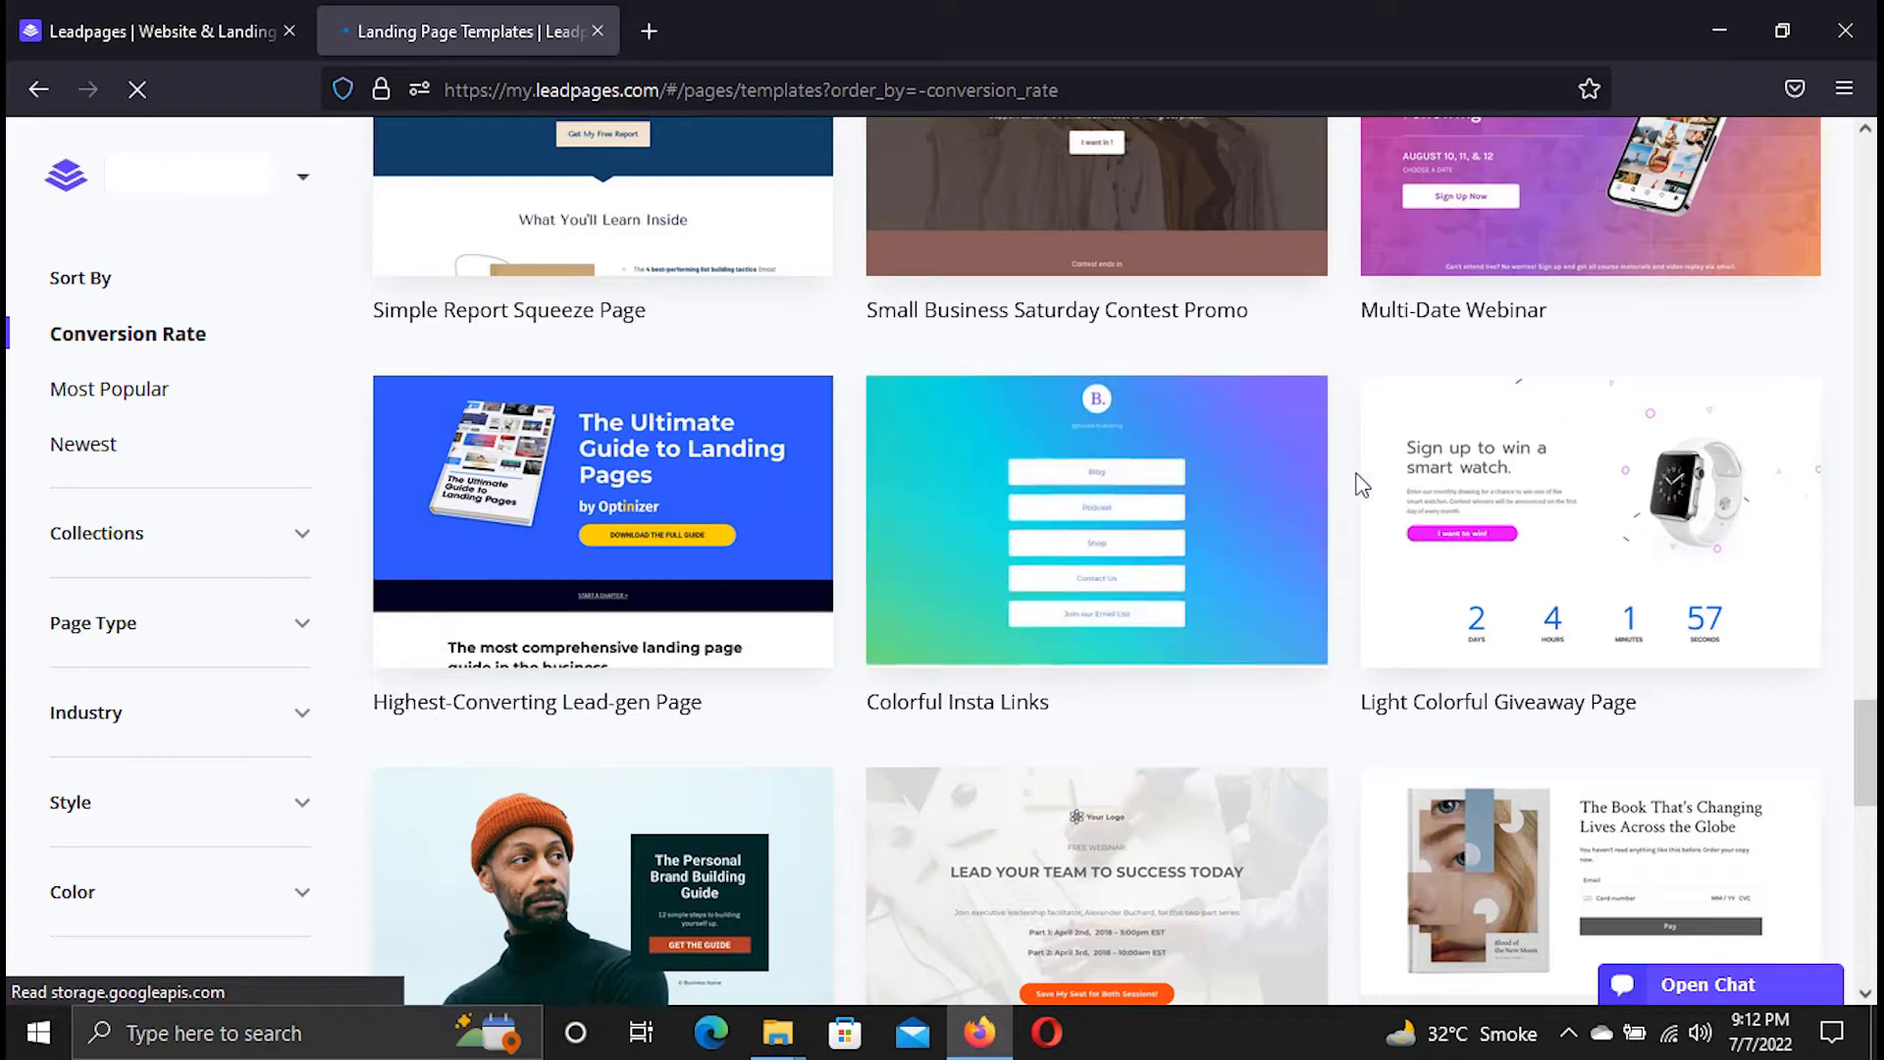
{"action": "scroll", "coordinate": [1362, 484], "scroll_direction": "down", "scroll_amount": 17}
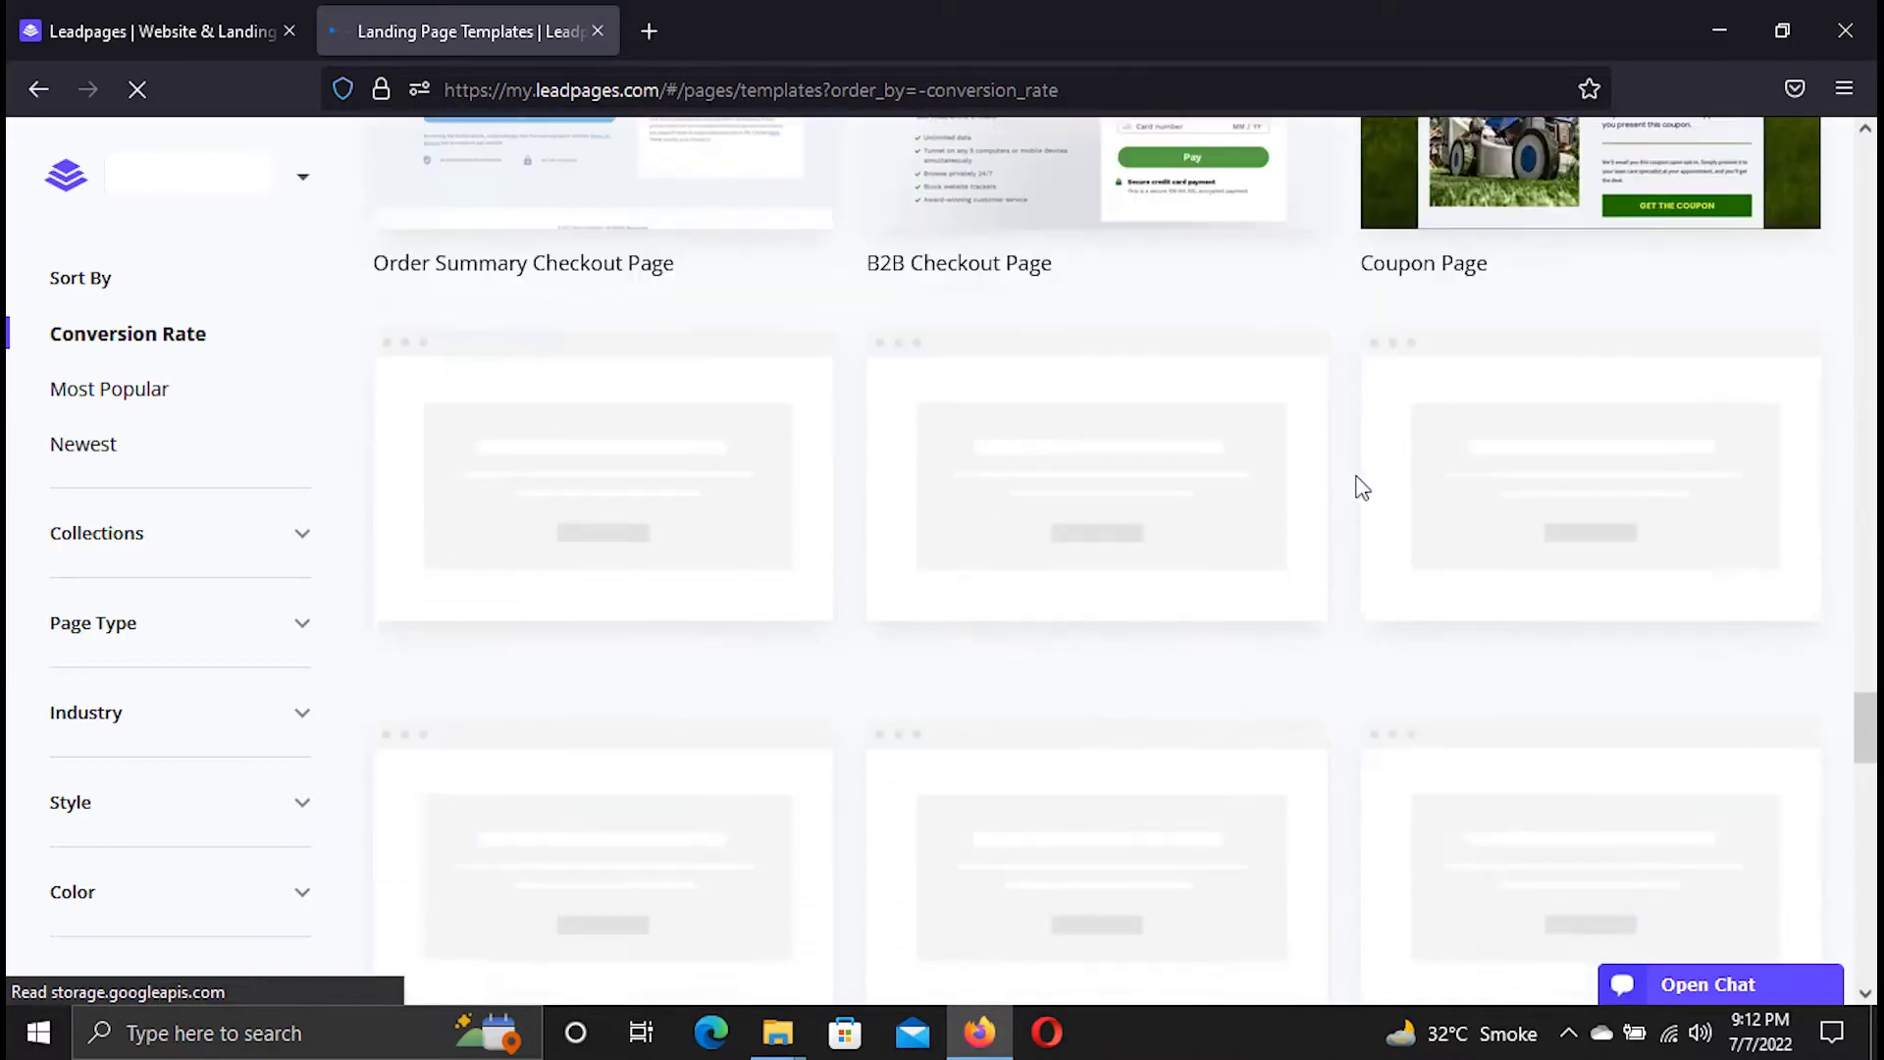
{"action": "scroll", "coordinate": [1364, 491], "scroll_direction": "down", "scroll_amount": 10}
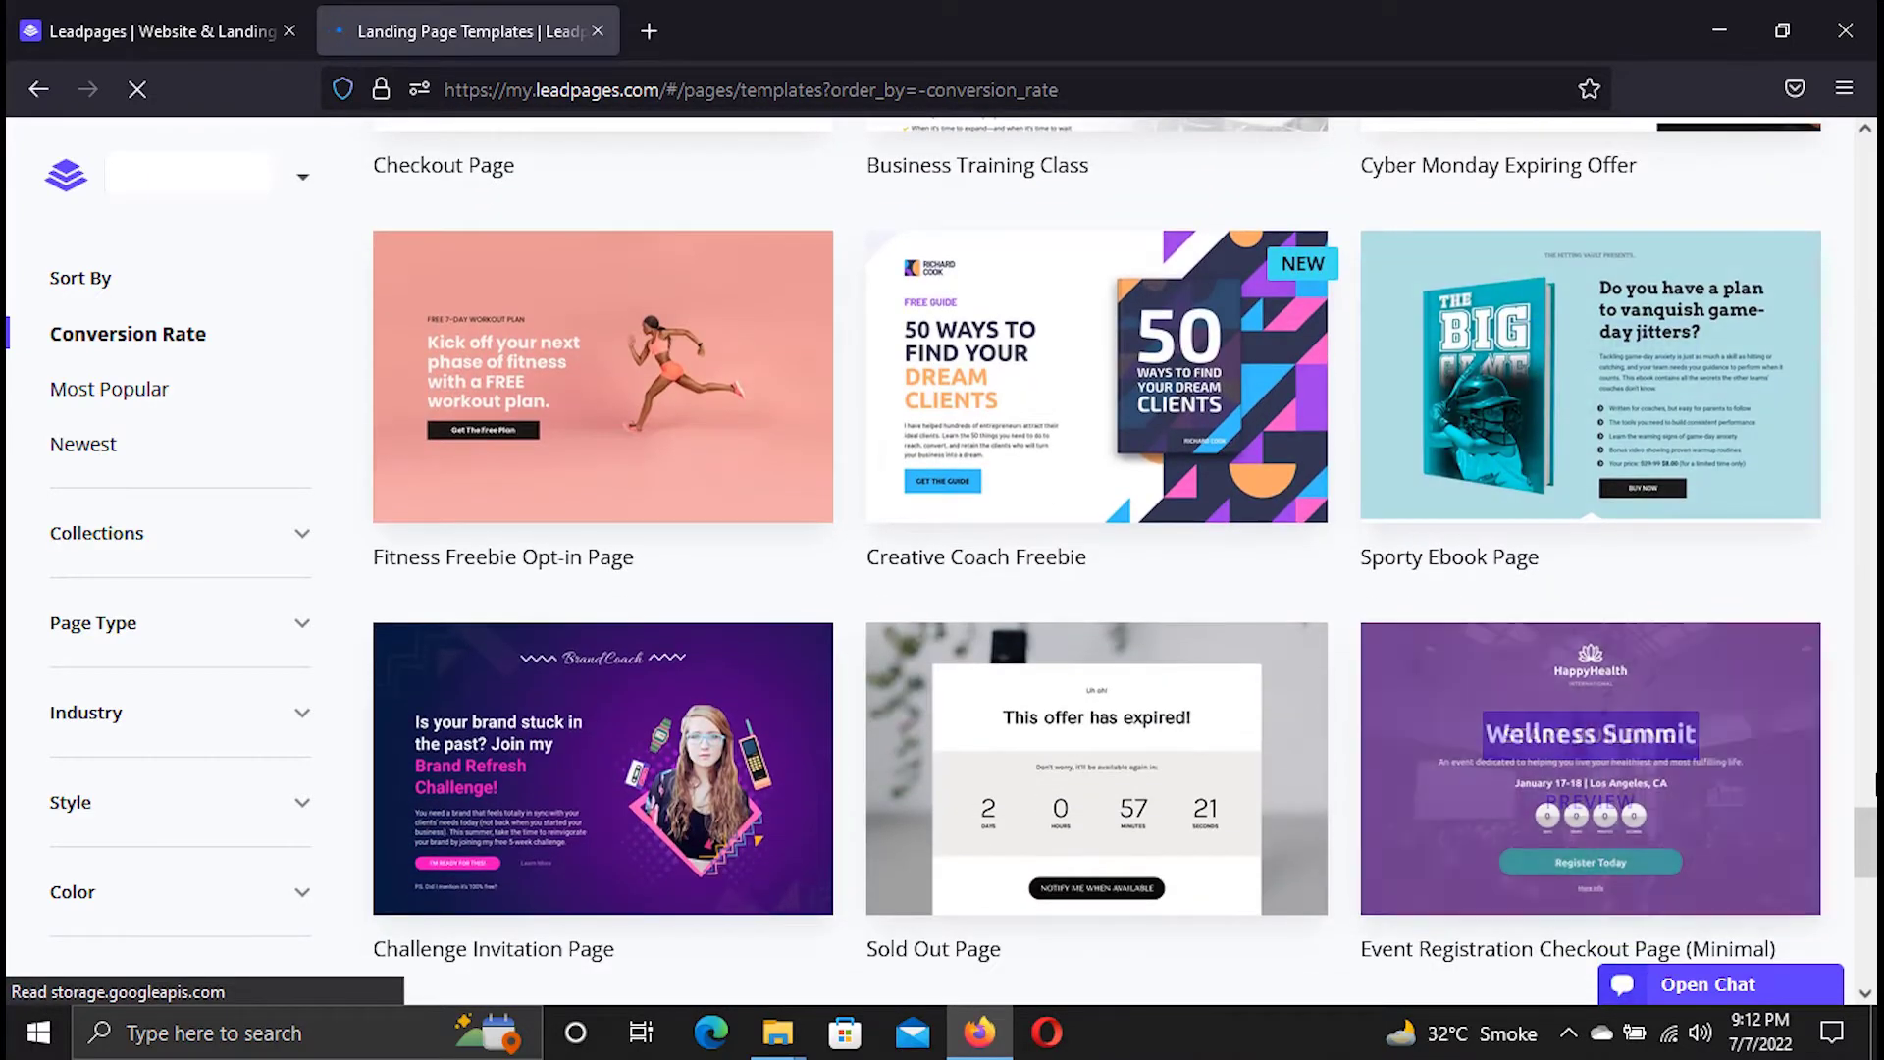
{"action": "scroll", "coordinate": [1873, 785], "scroll_direction": "down", "scroll_amount": 10}
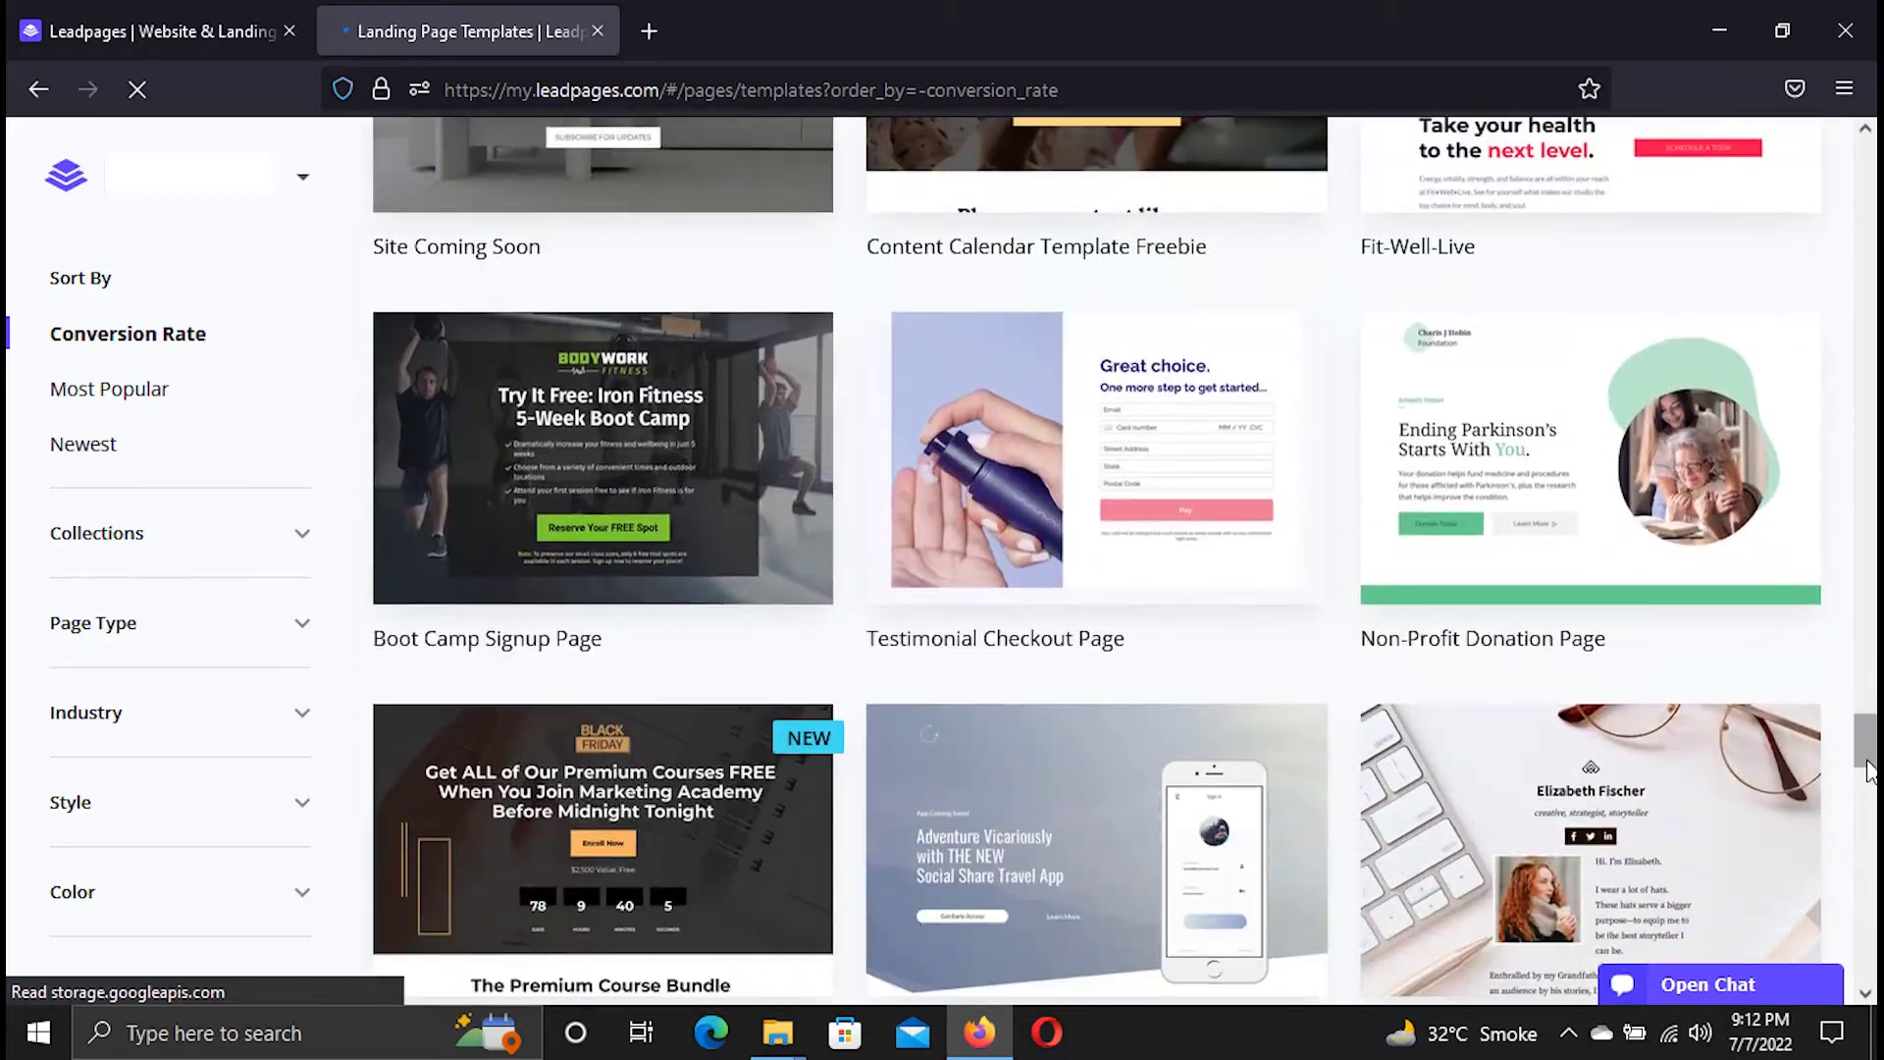
{"action": "left_click_drag", "start_coordinate": [1869, 770], "coordinate": [1864, 142]}
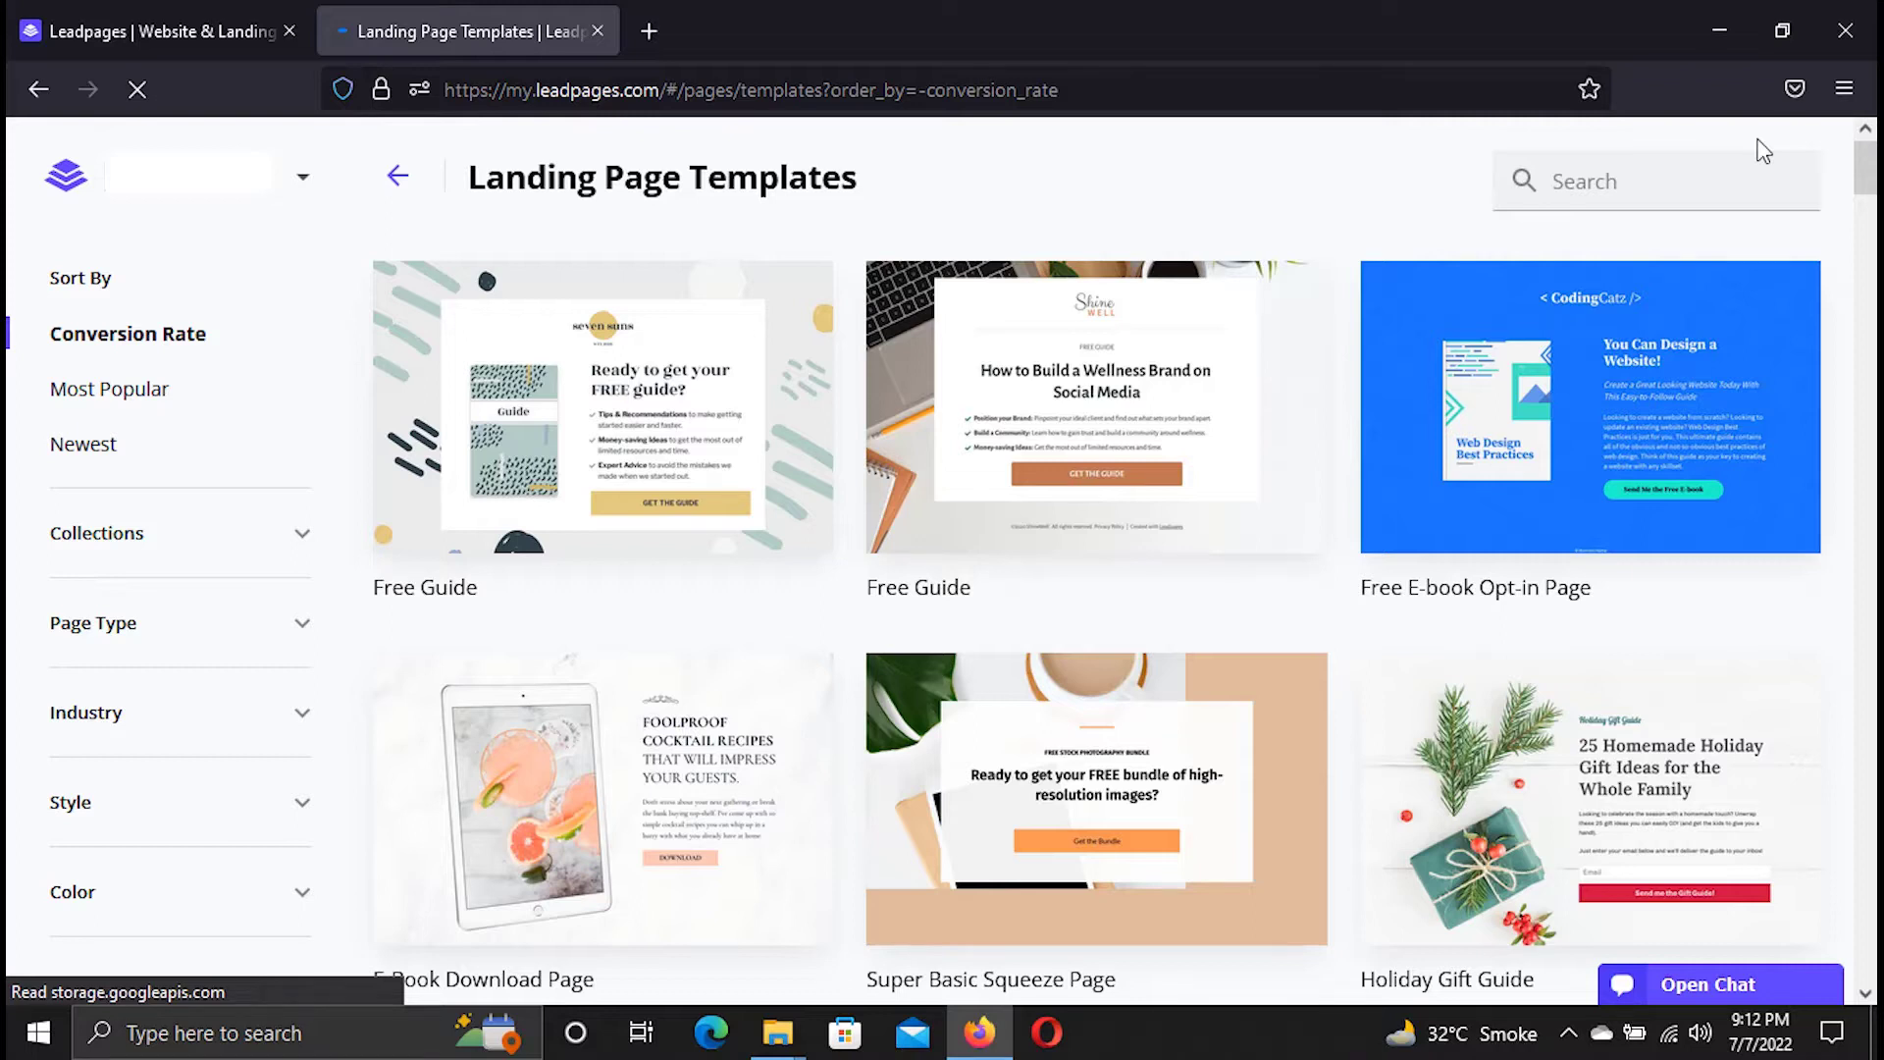
Search the templates for "product" and create a page named "Internet Bob" from the Product Giveaway Page template.
{"action": "left_click", "coordinate": [1688, 181]}
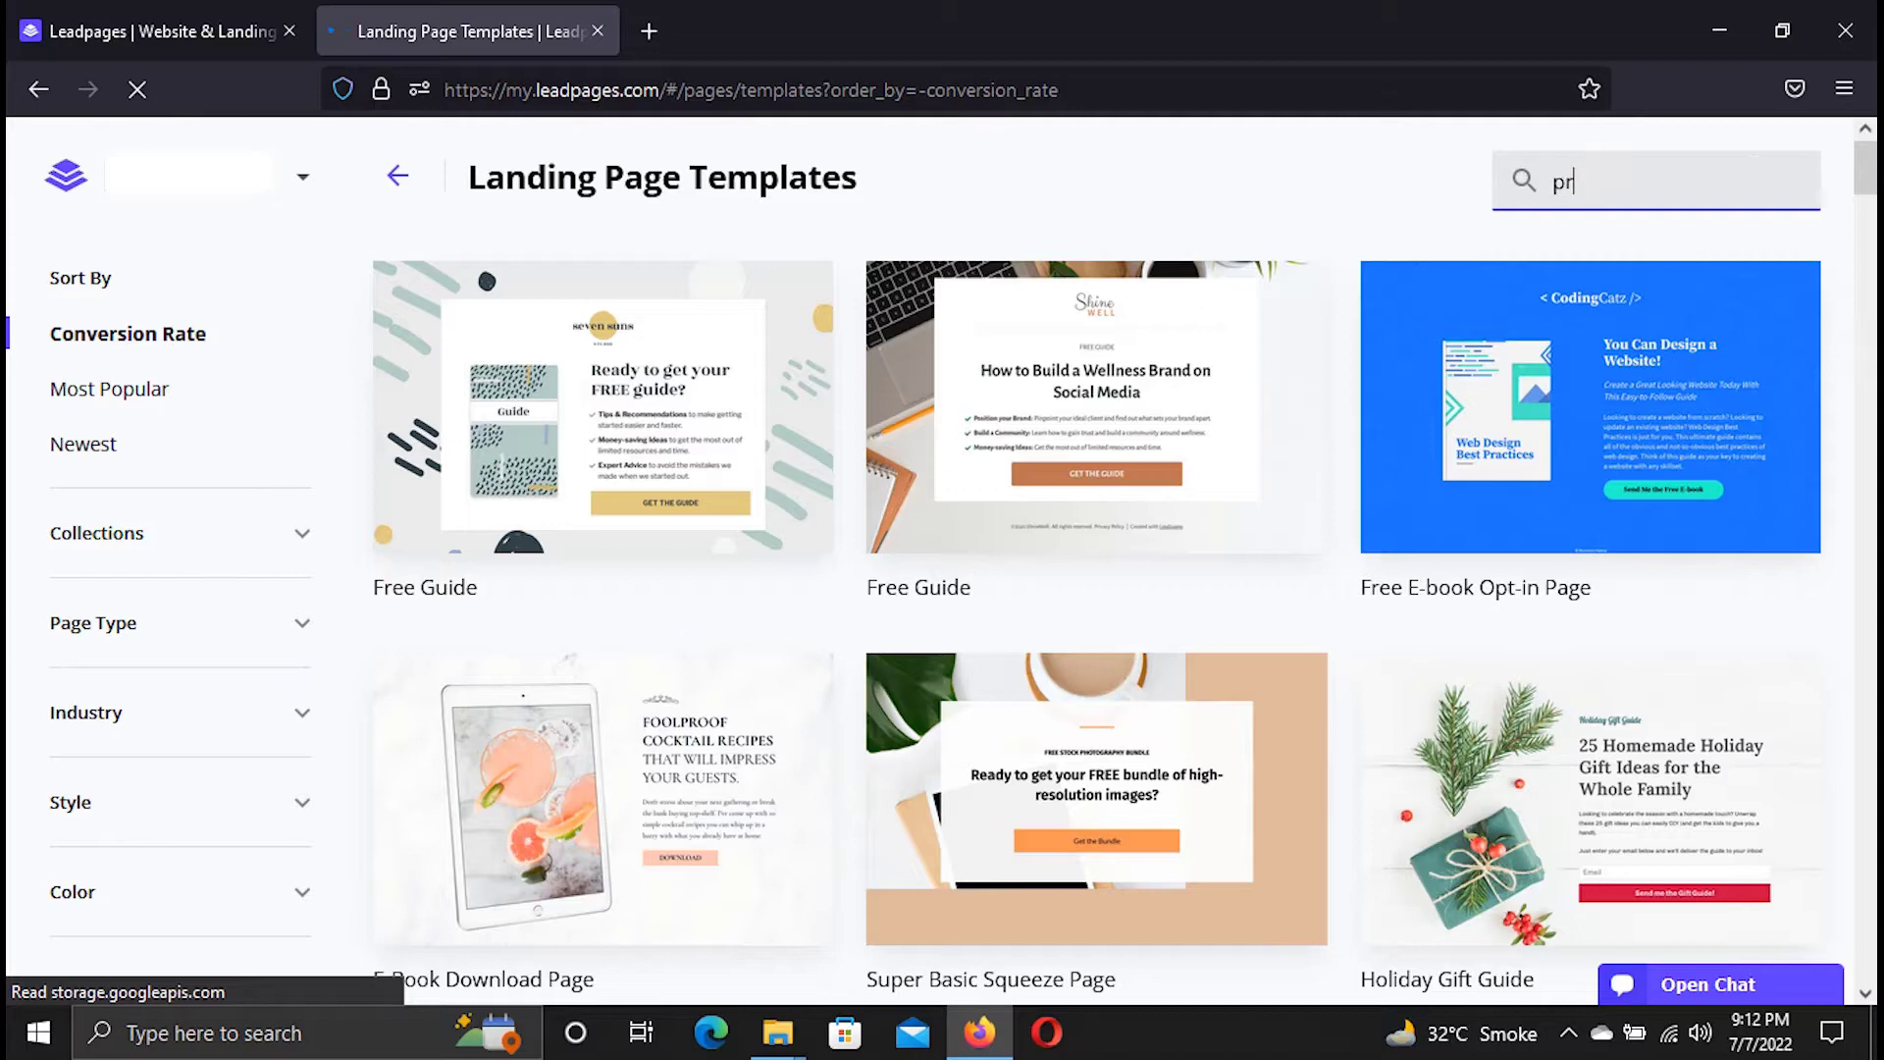
{"action": "type", "text": "product"}
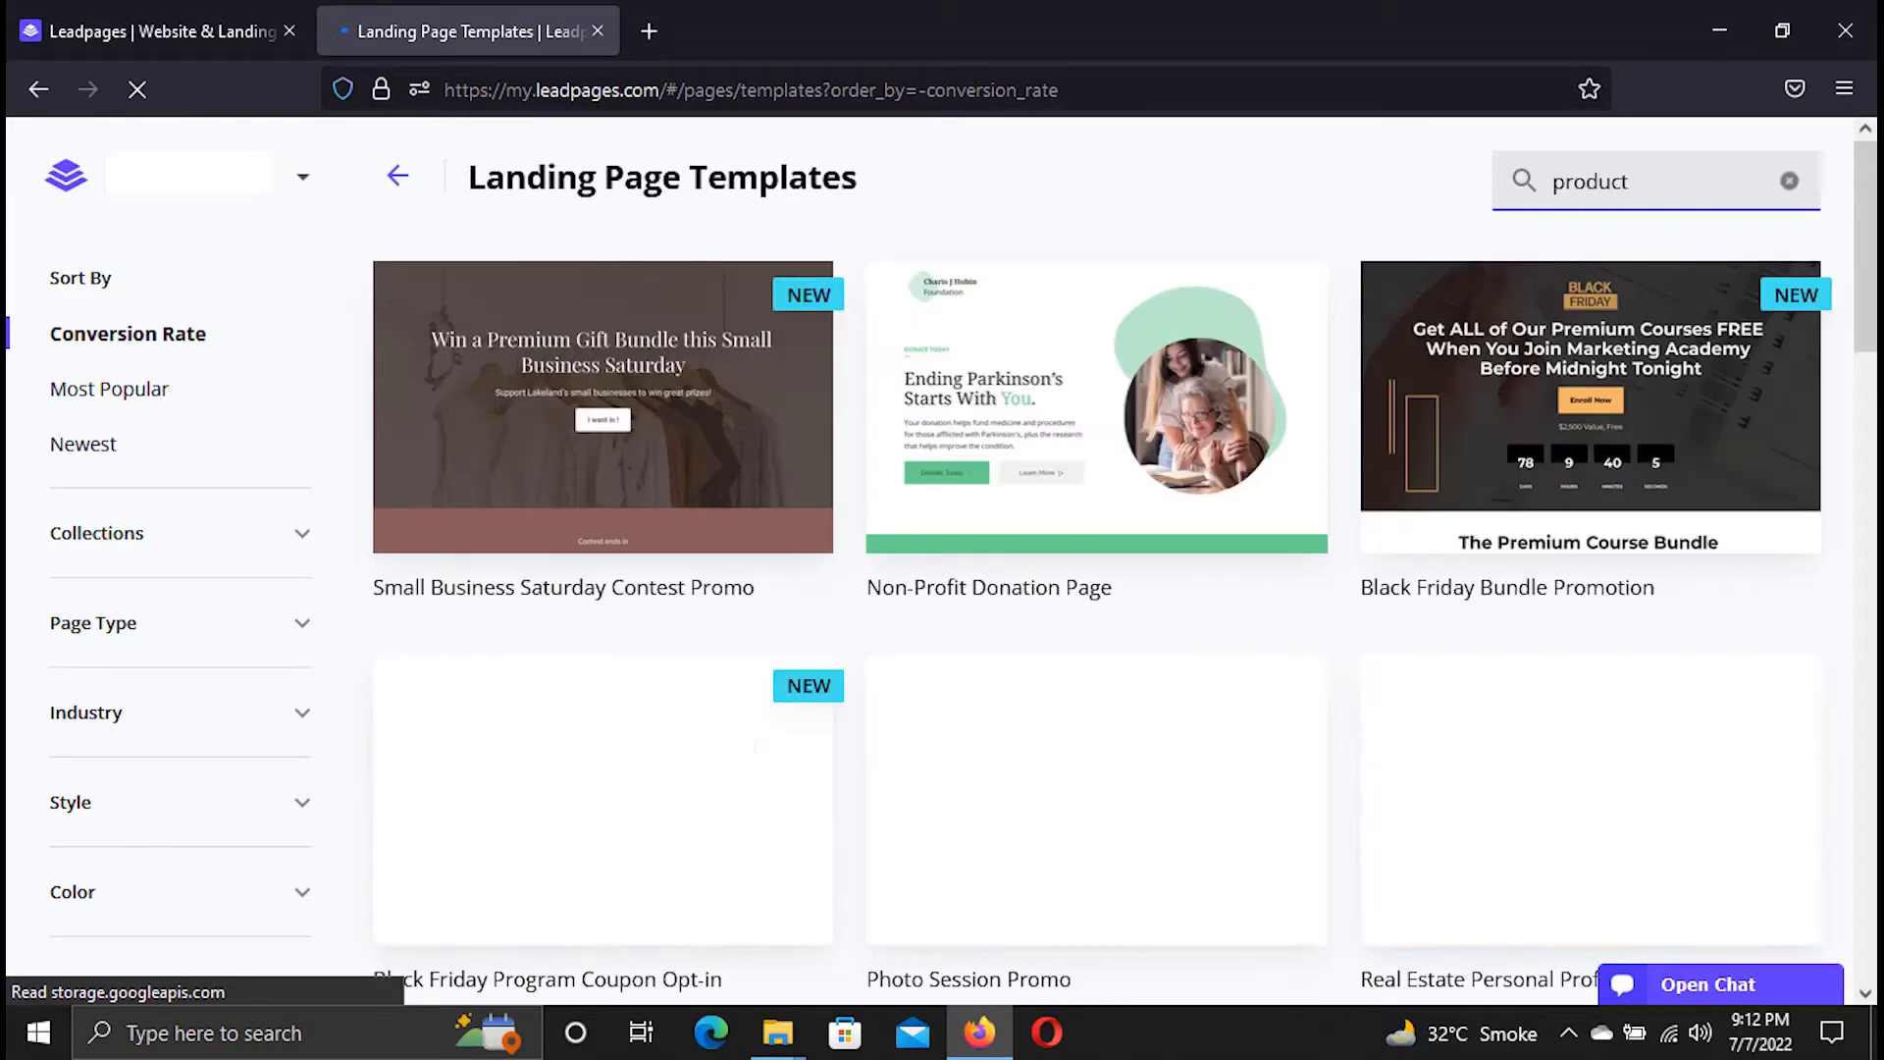
{"action": "mouse_move", "coordinate": [621, 452]}
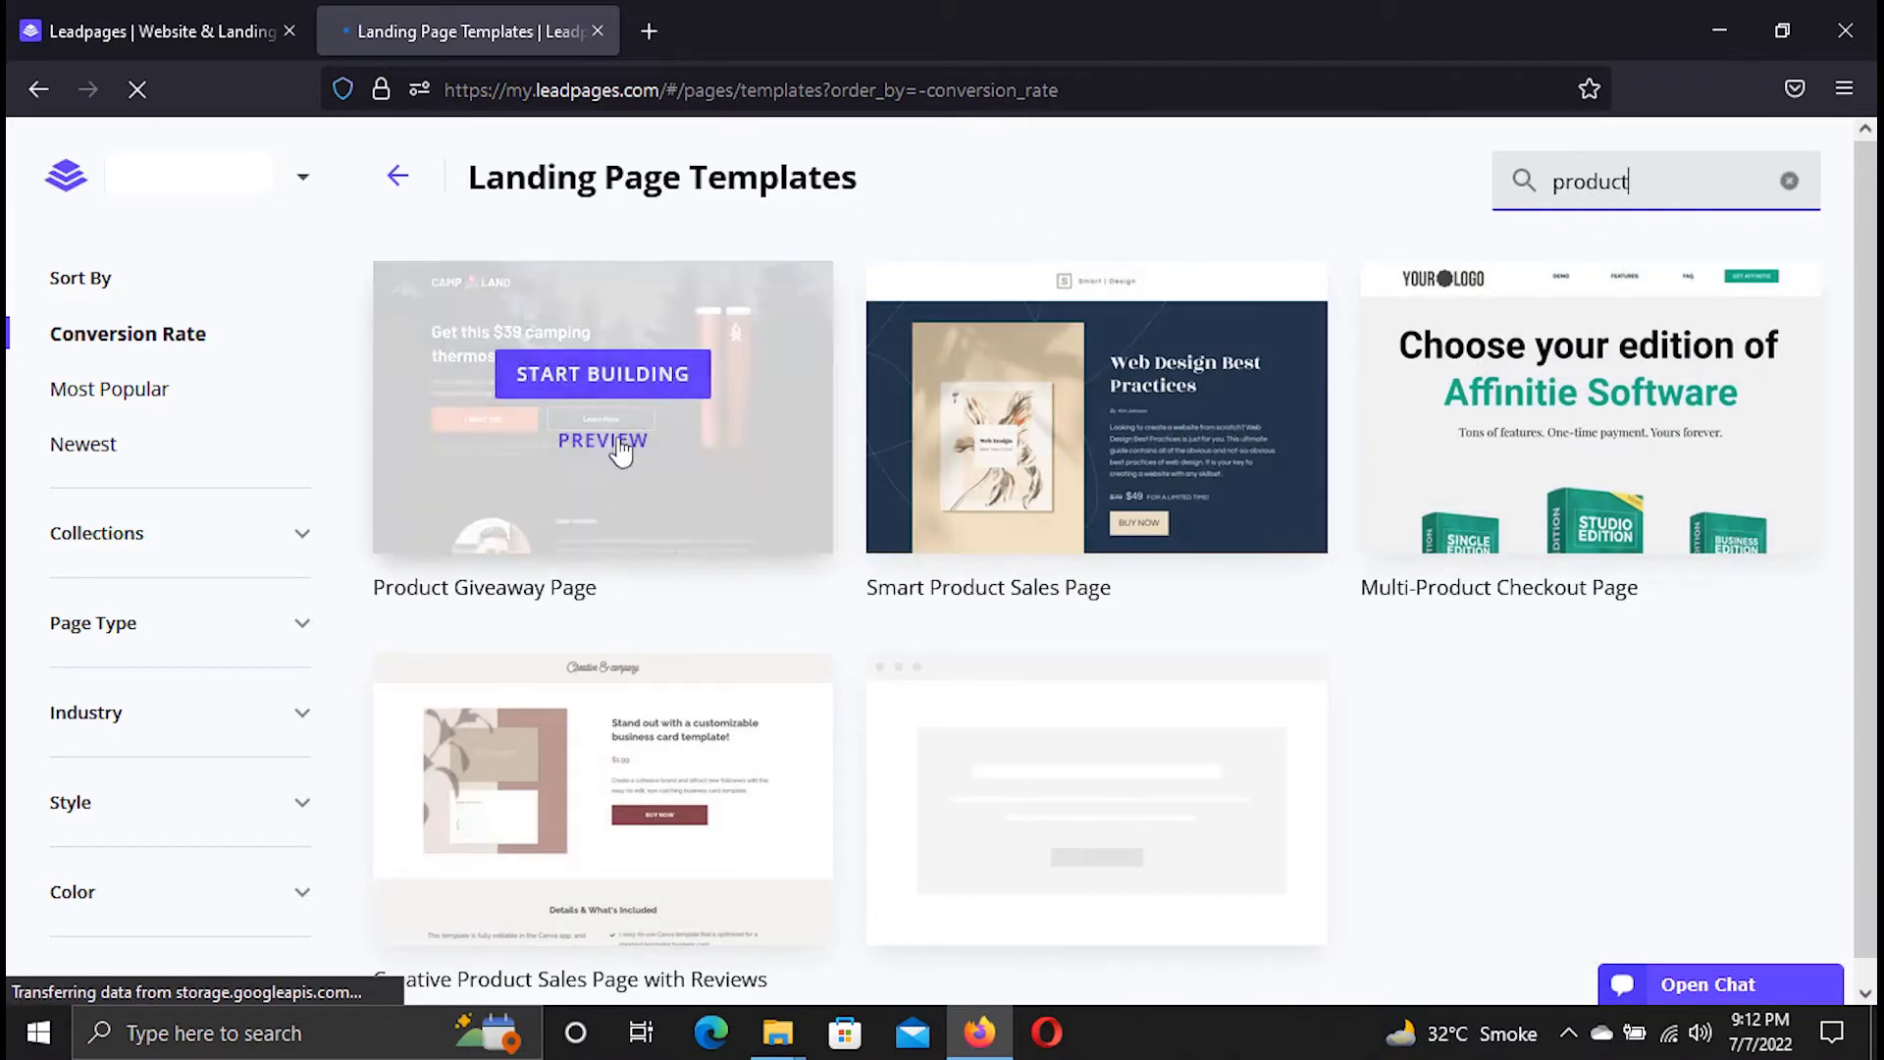
{"action": "left_click", "coordinate": [652, 377]}
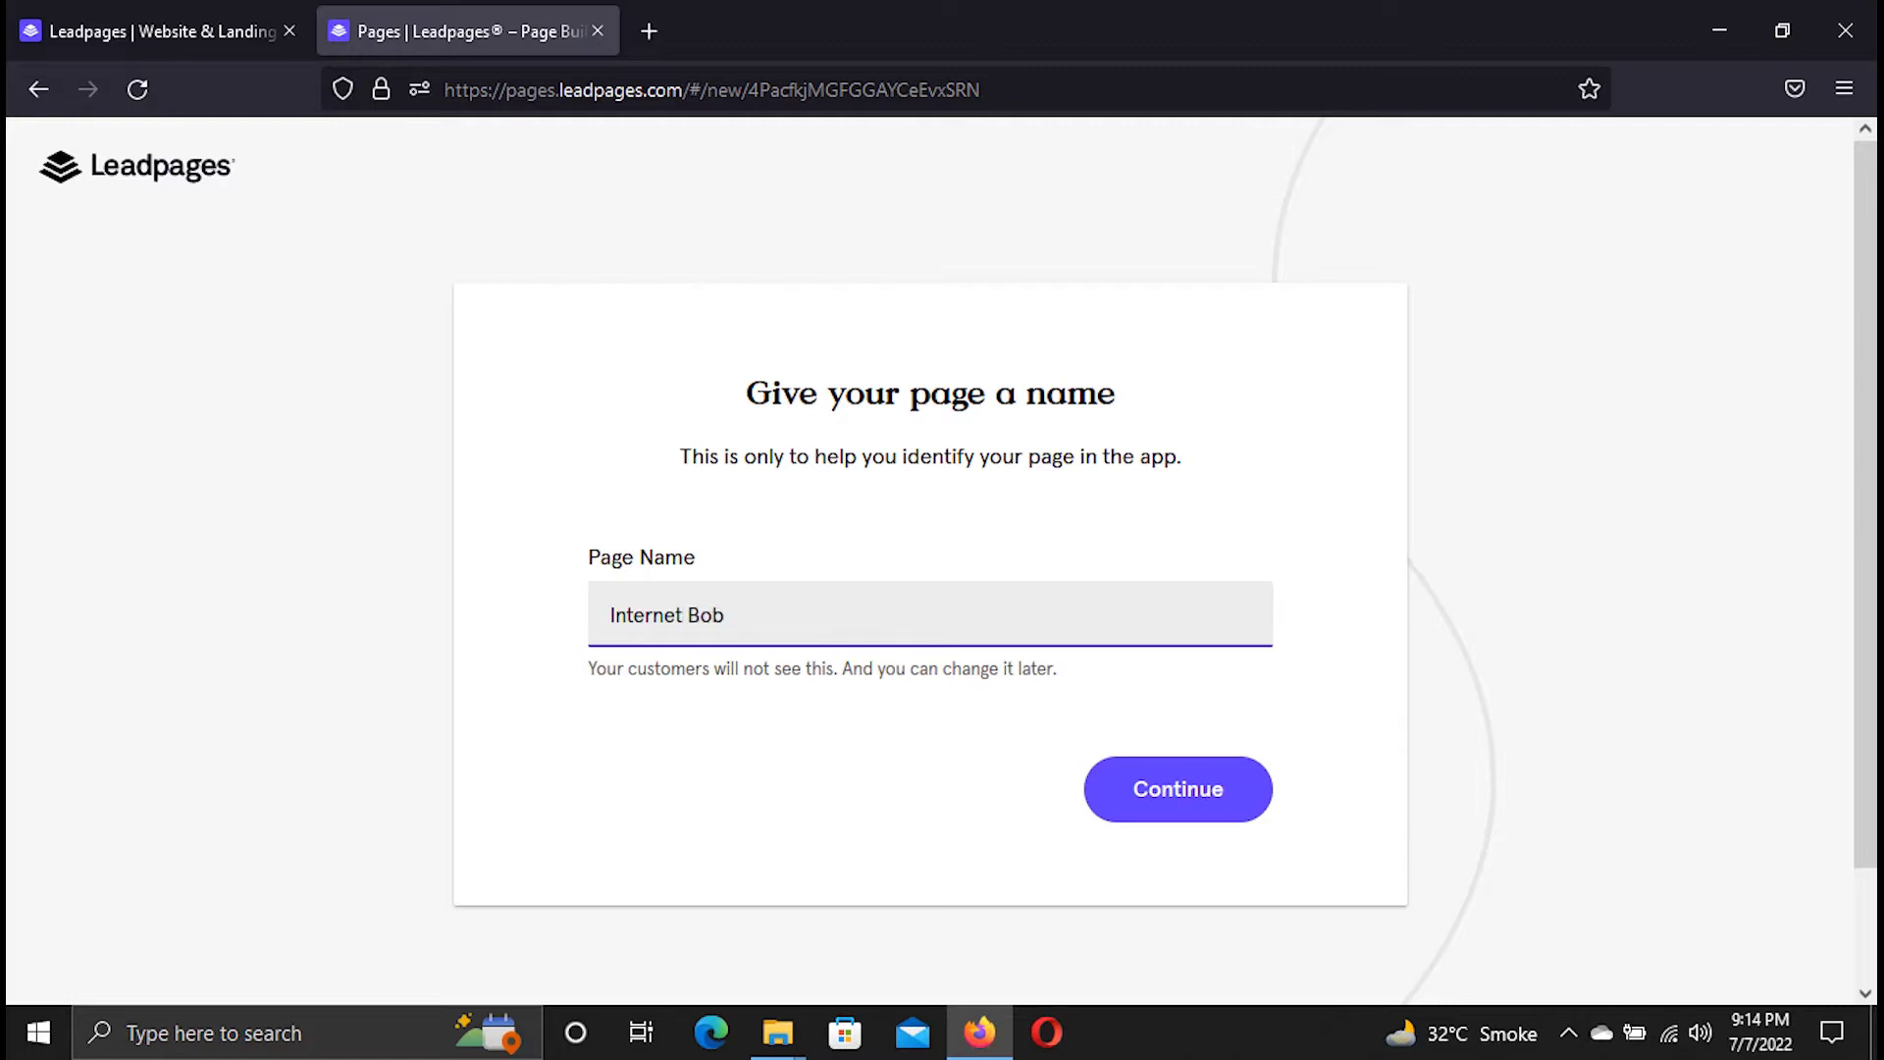
{"action": "left_click", "coordinate": [1156, 787]}
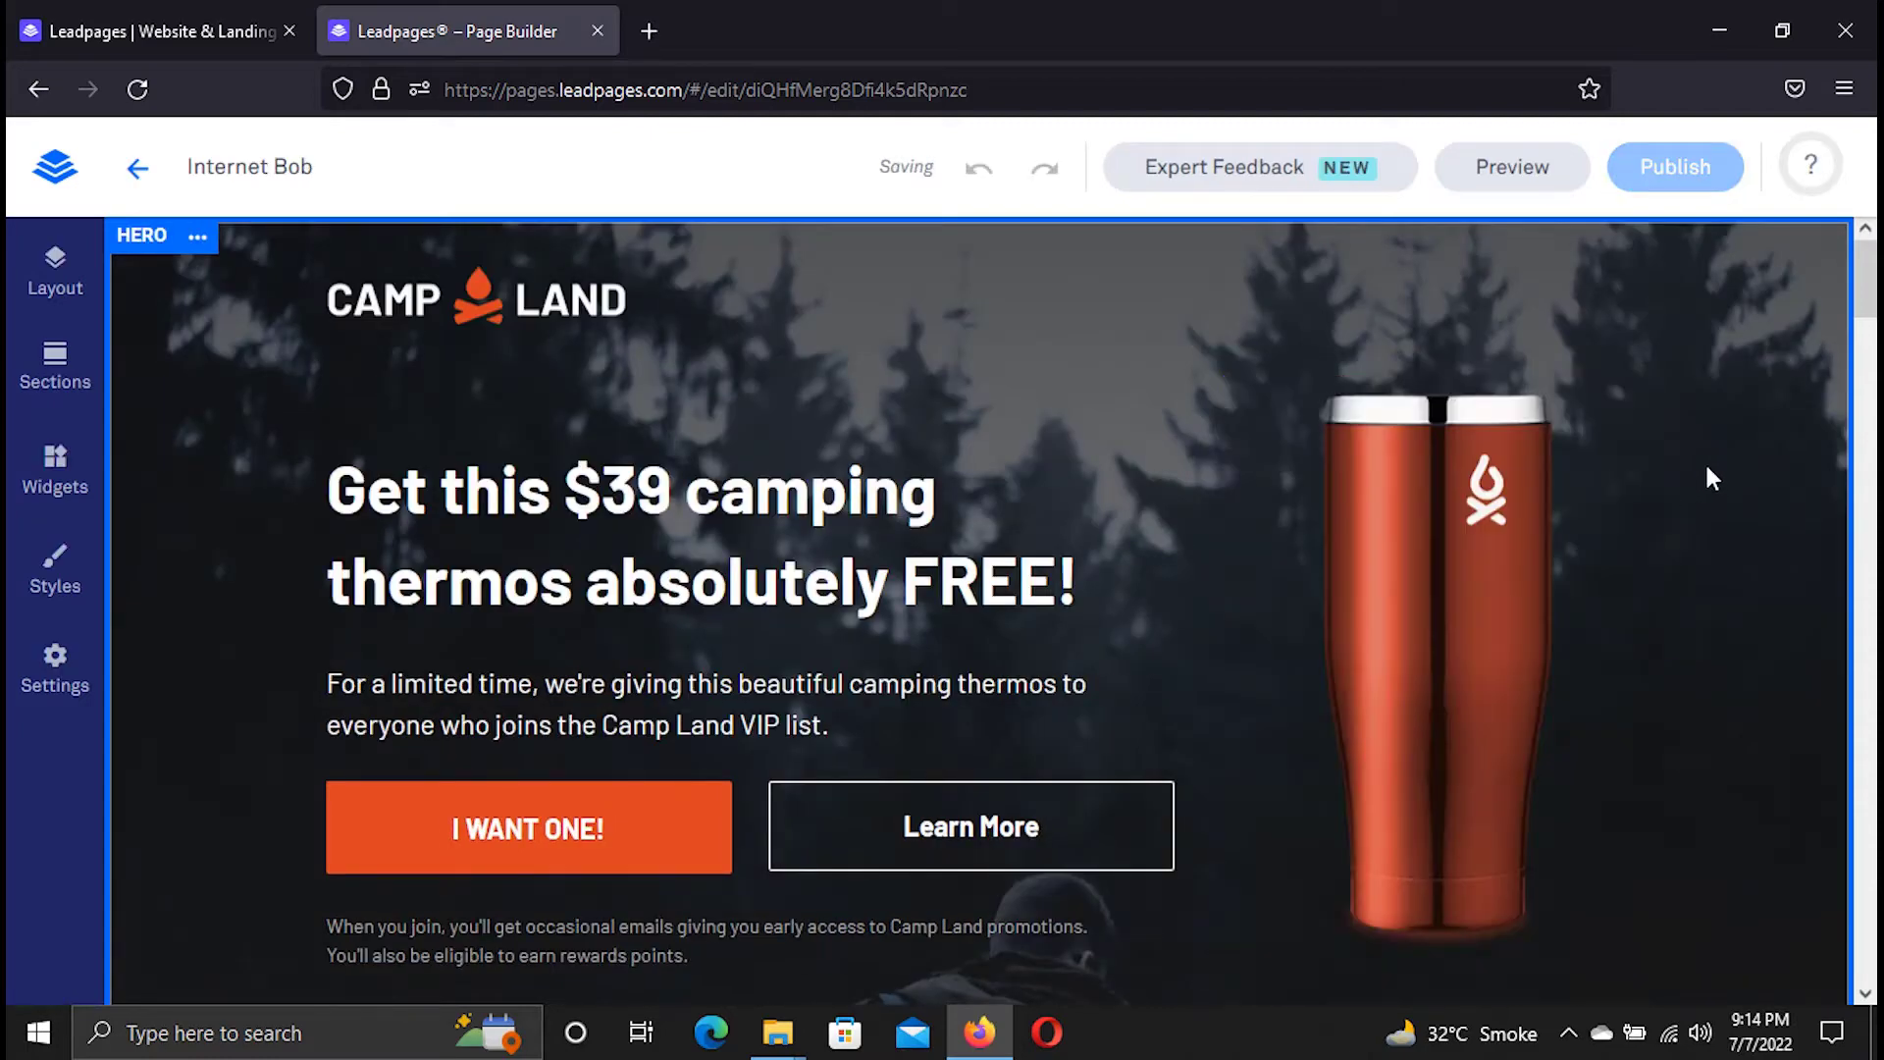
Look through the new page's hero, founder message and features sections in the page builder.
{"action": "scroll", "coordinate": [1708, 471], "scroll_direction": "down", "scroll_amount": 8}
{"action": "scroll", "coordinate": [1707, 469], "scroll_direction": "down", "scroll_amount": 10}
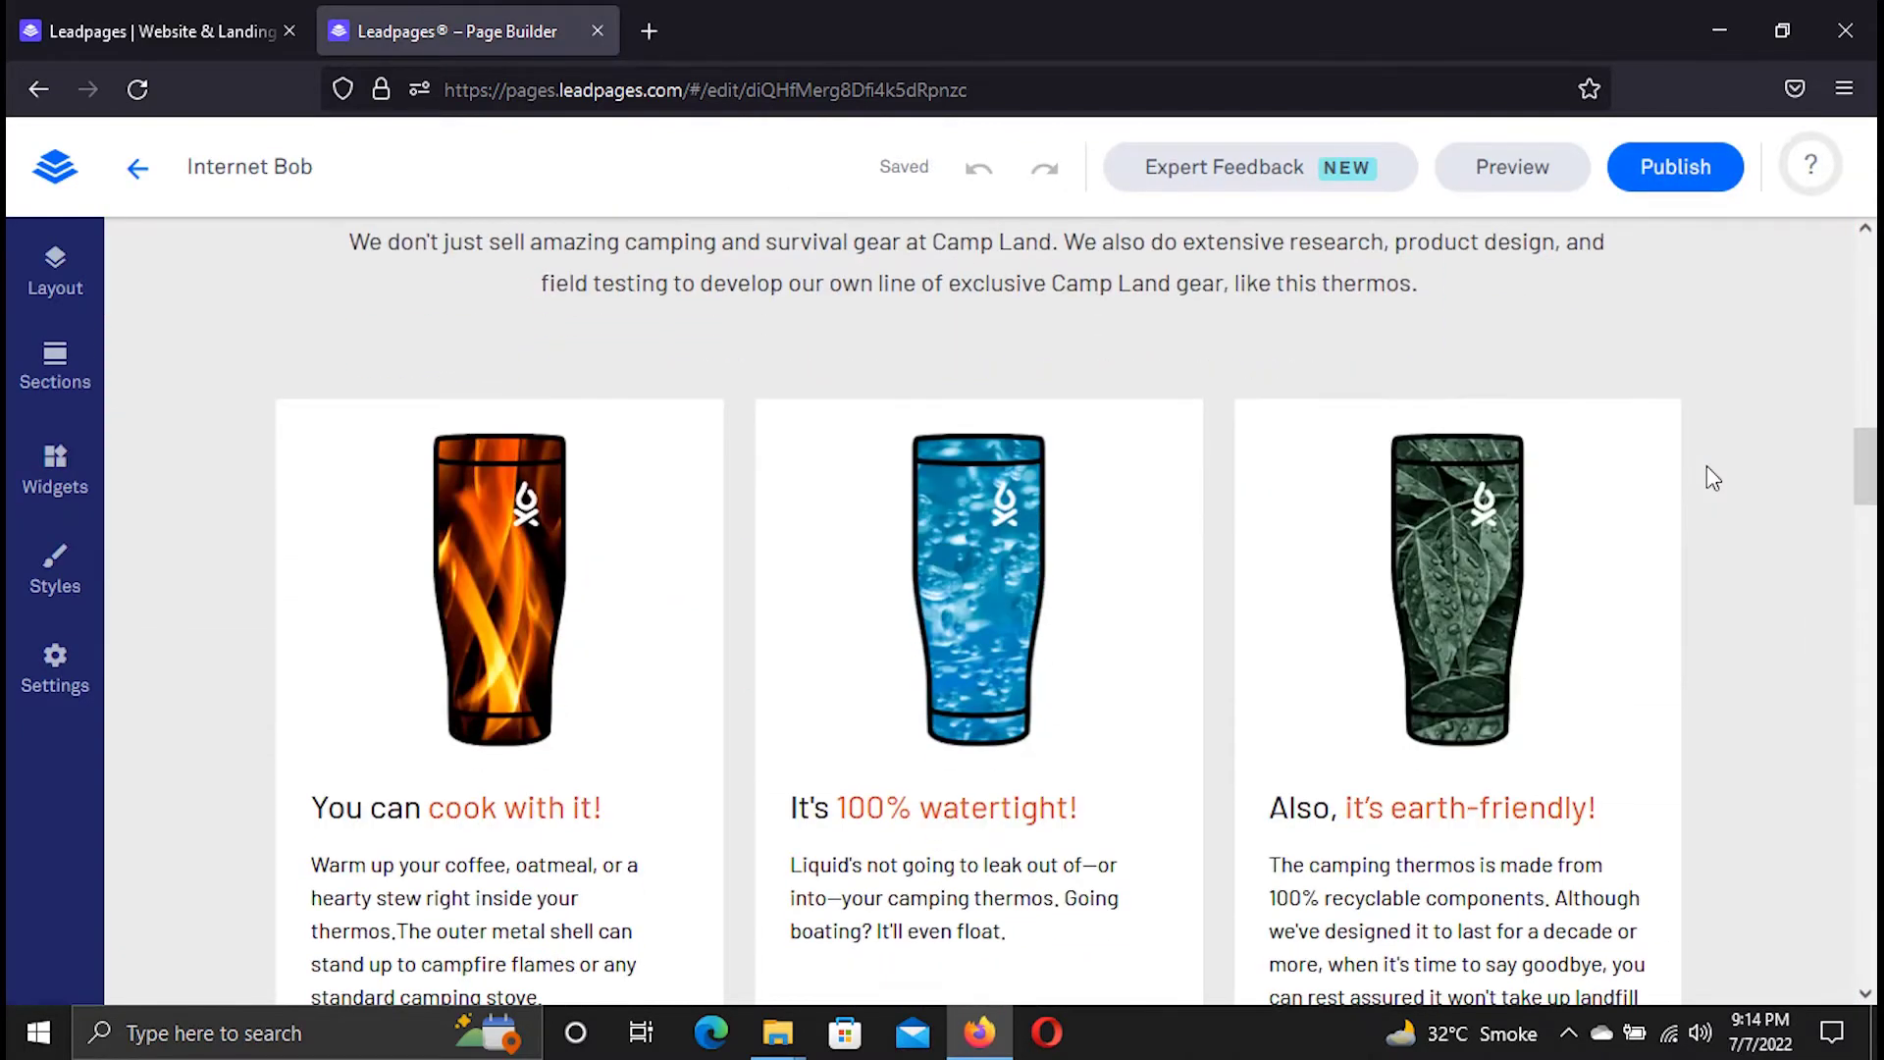
{"action": "scroll", "coordinate": [1708, 471], "scroll_direction": "up", "scroll_amount": 18}
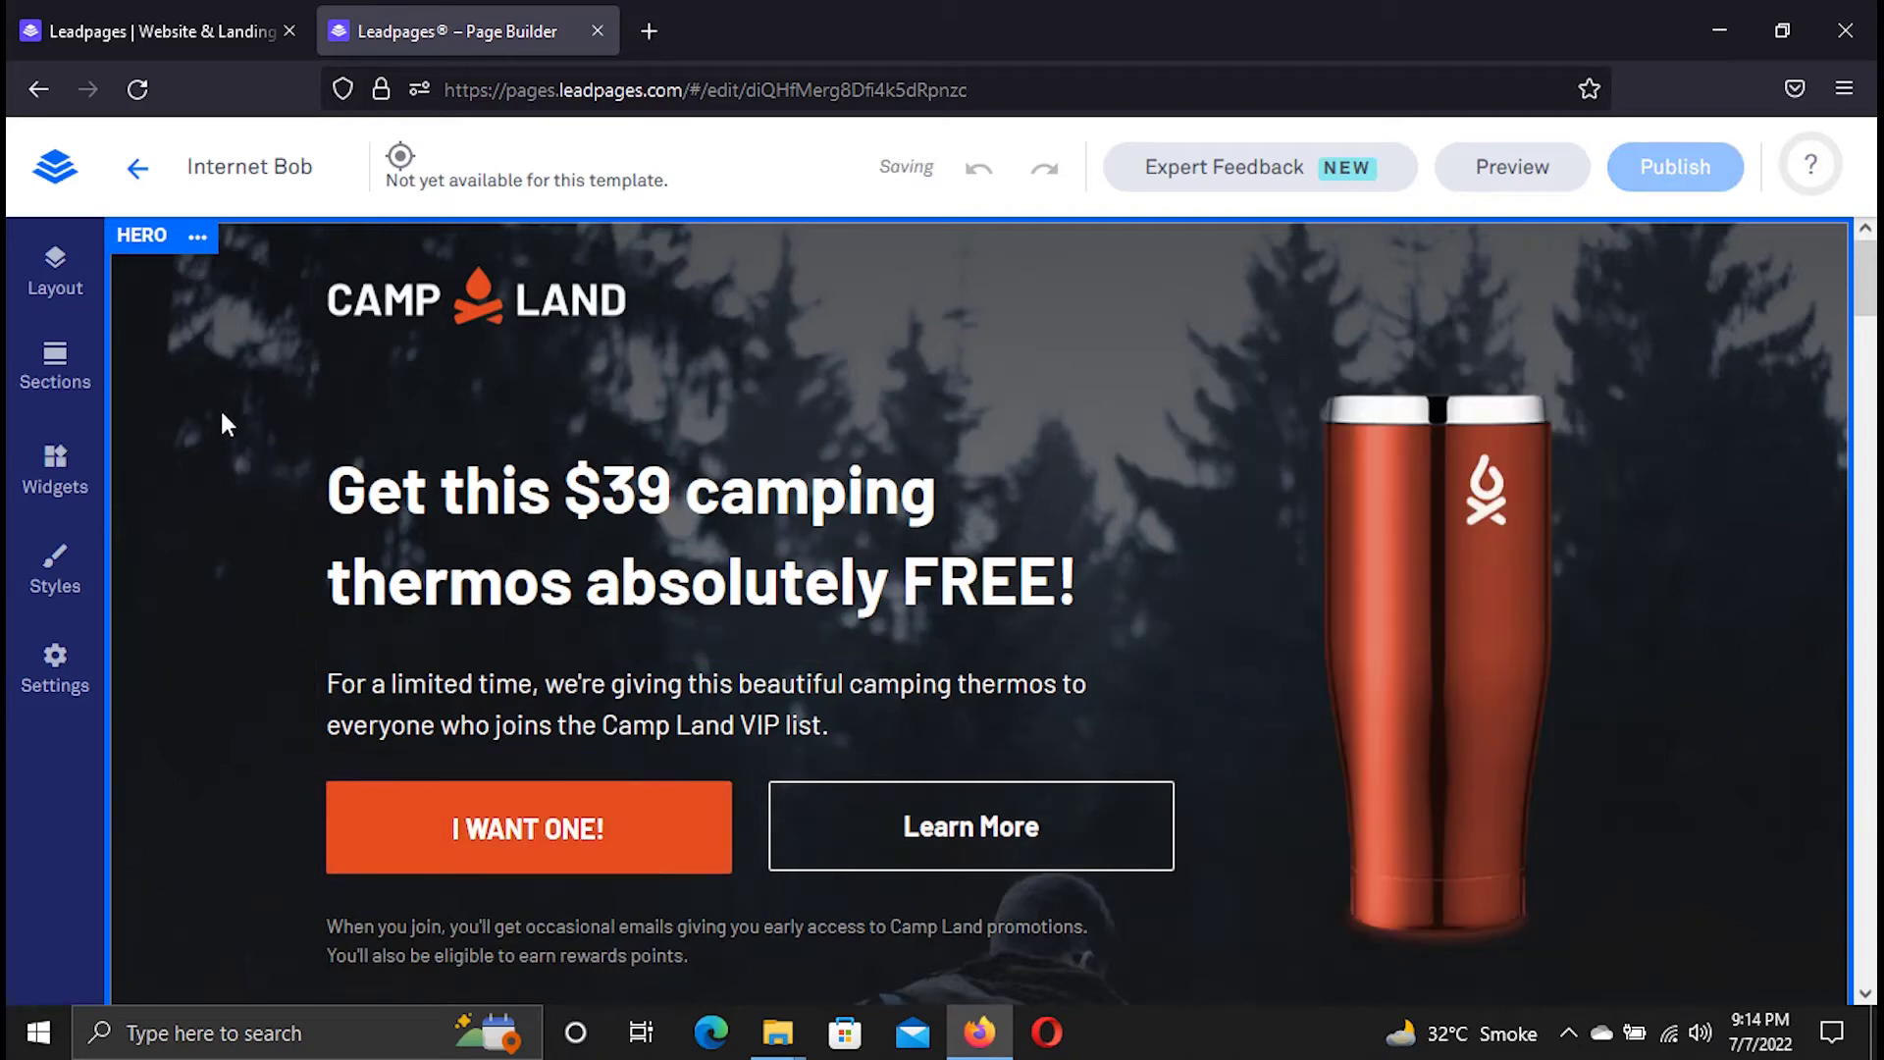
{"action": "scroll", "coordinate": [231, 539], "scroll_direction": "down", "scroll_amount": 15}
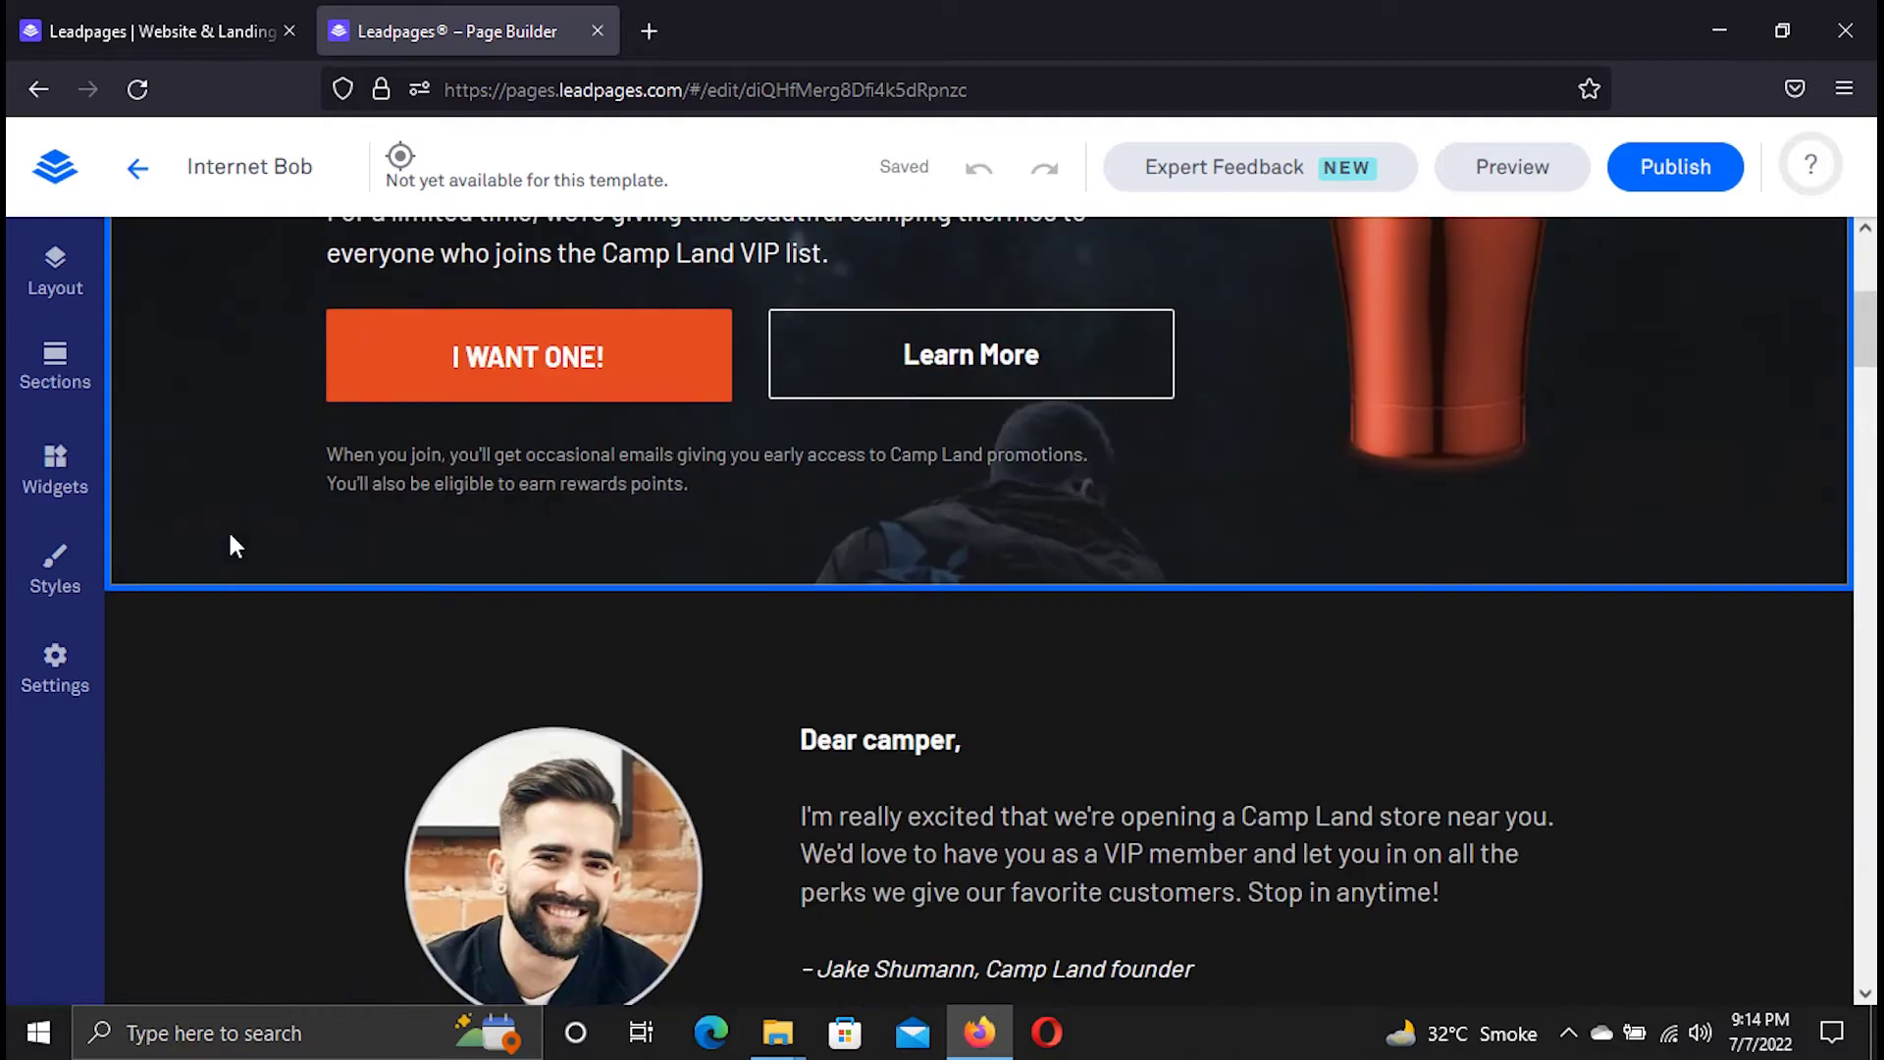
{"action": "scroll", "coordinate": [230, 533], "scroll_direction": "down", "scroll_amount": 5}
{"action": "scroll", "coordinate": [230, 533], "scroll_direction": "up", "scroll_amount": 3}
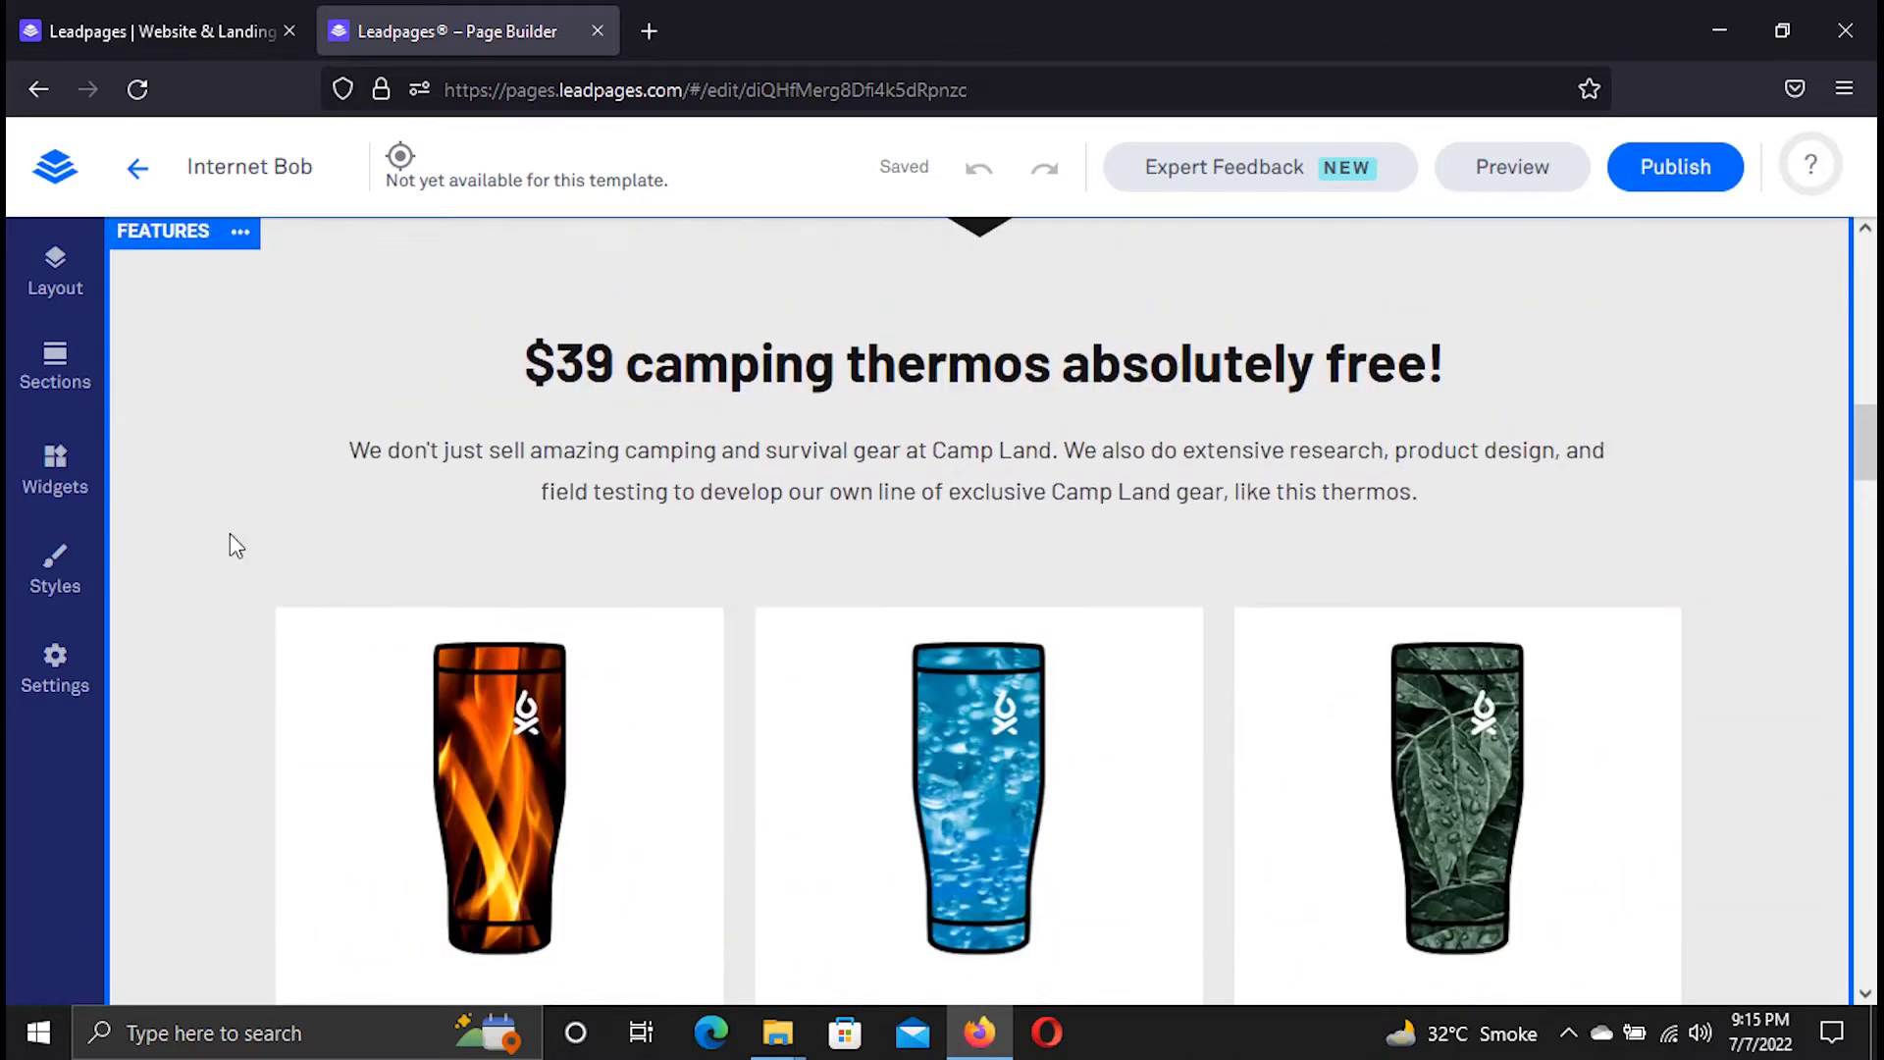
Look through the rest of the page down to the survival guide section, returning to the hero.
{"action": "scroll", "coordinate": [229, 532], "scroll_direction": "down", "scroll_amount": 10}
{"action": "scroll", "coordinate": [231, 540], "scroll_direction": "down", "scroll_amount": 8}
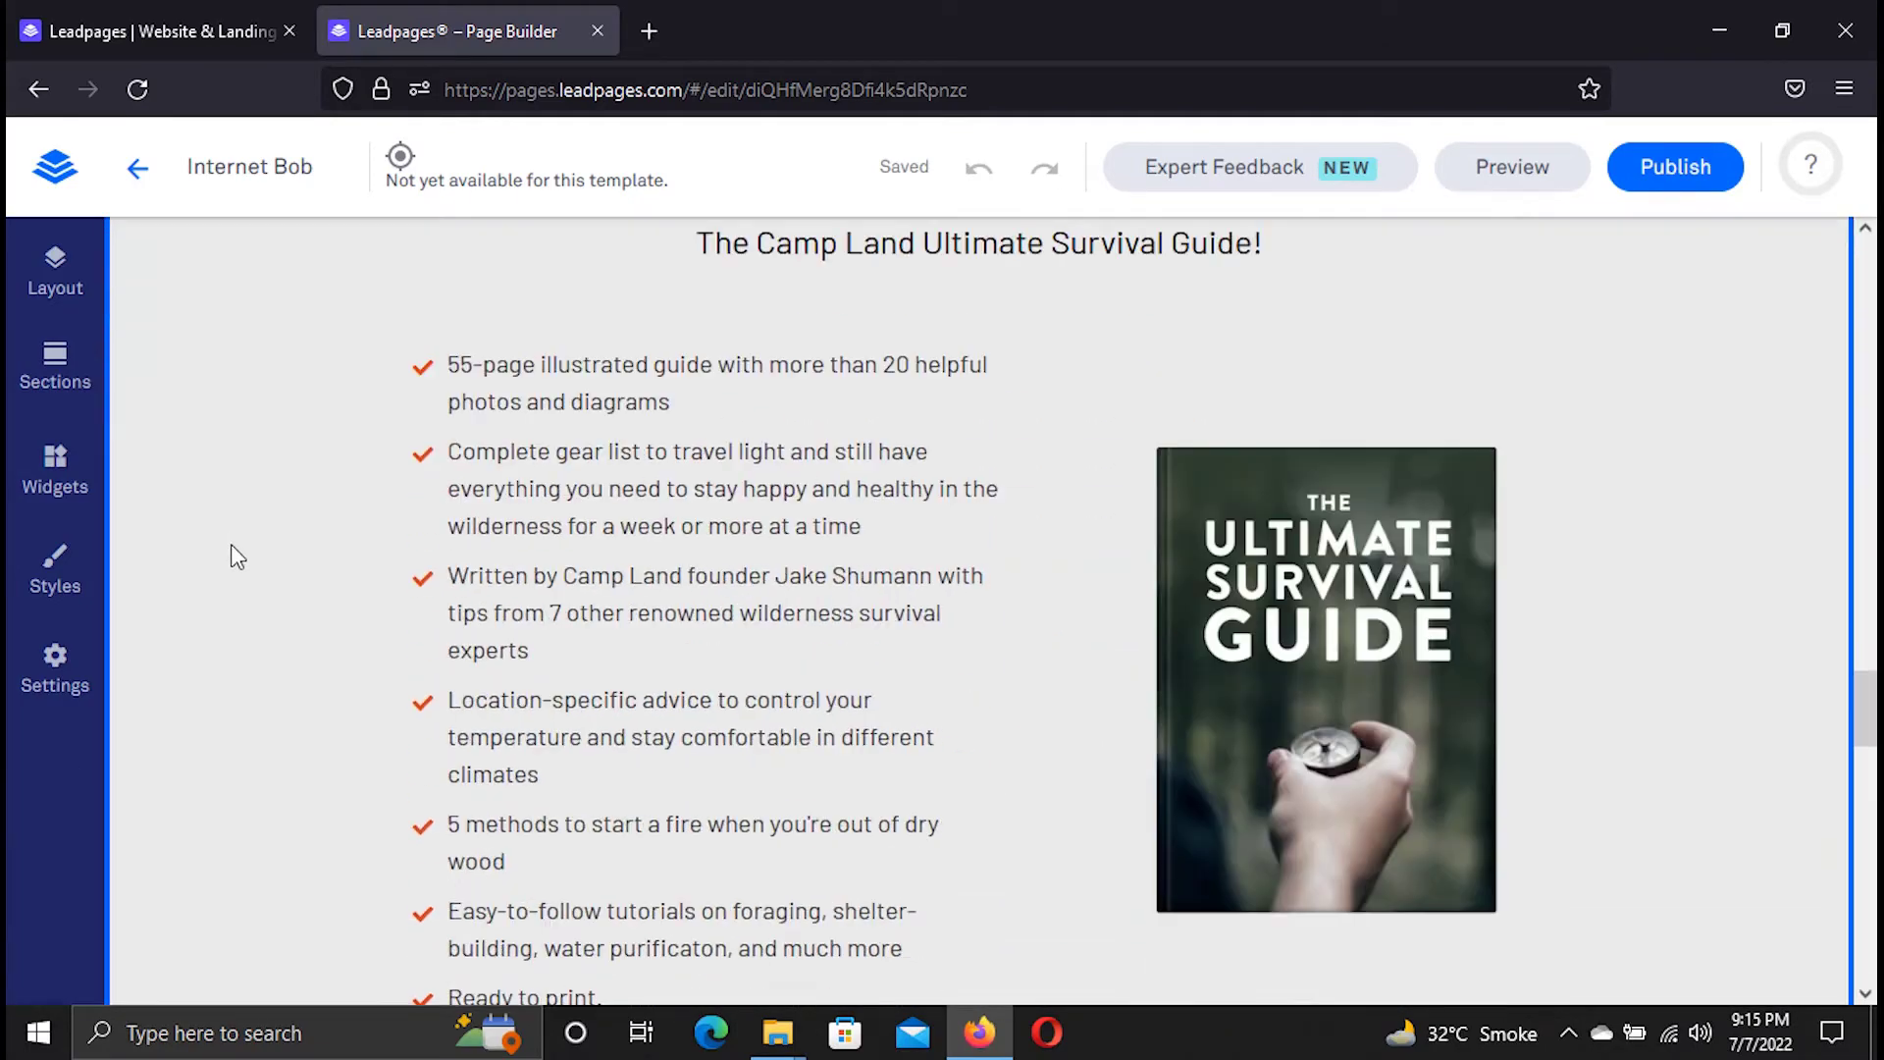
{"action": "scroll", "coordinate": [265, 608], "scroll_direction": "up", "scroll_amount": 12}
{"action": "scroll", "coordinate": [283, 653], "scroll_direction": "up", "scroll_amount": 15}
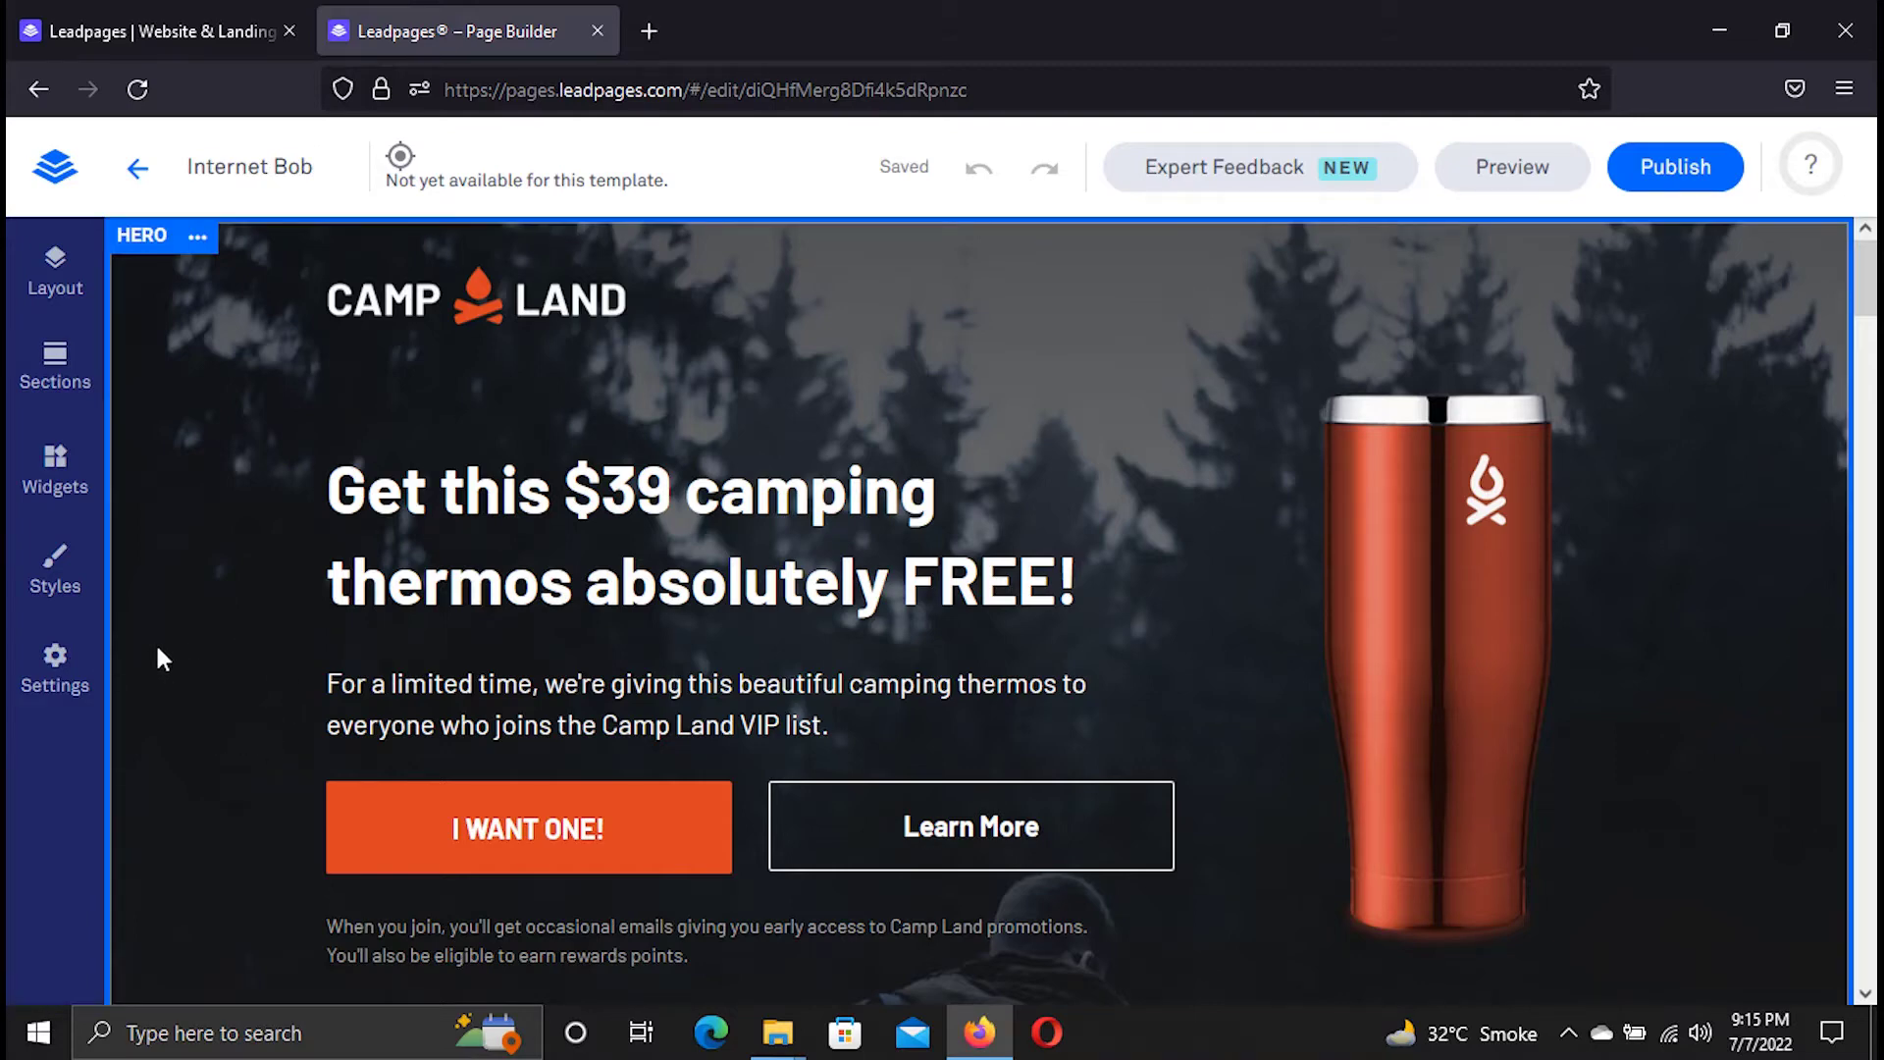
Examine the SEO and social sharing fields in the page settings.
{"action": "left_click", "coordinate": [55, 663]}
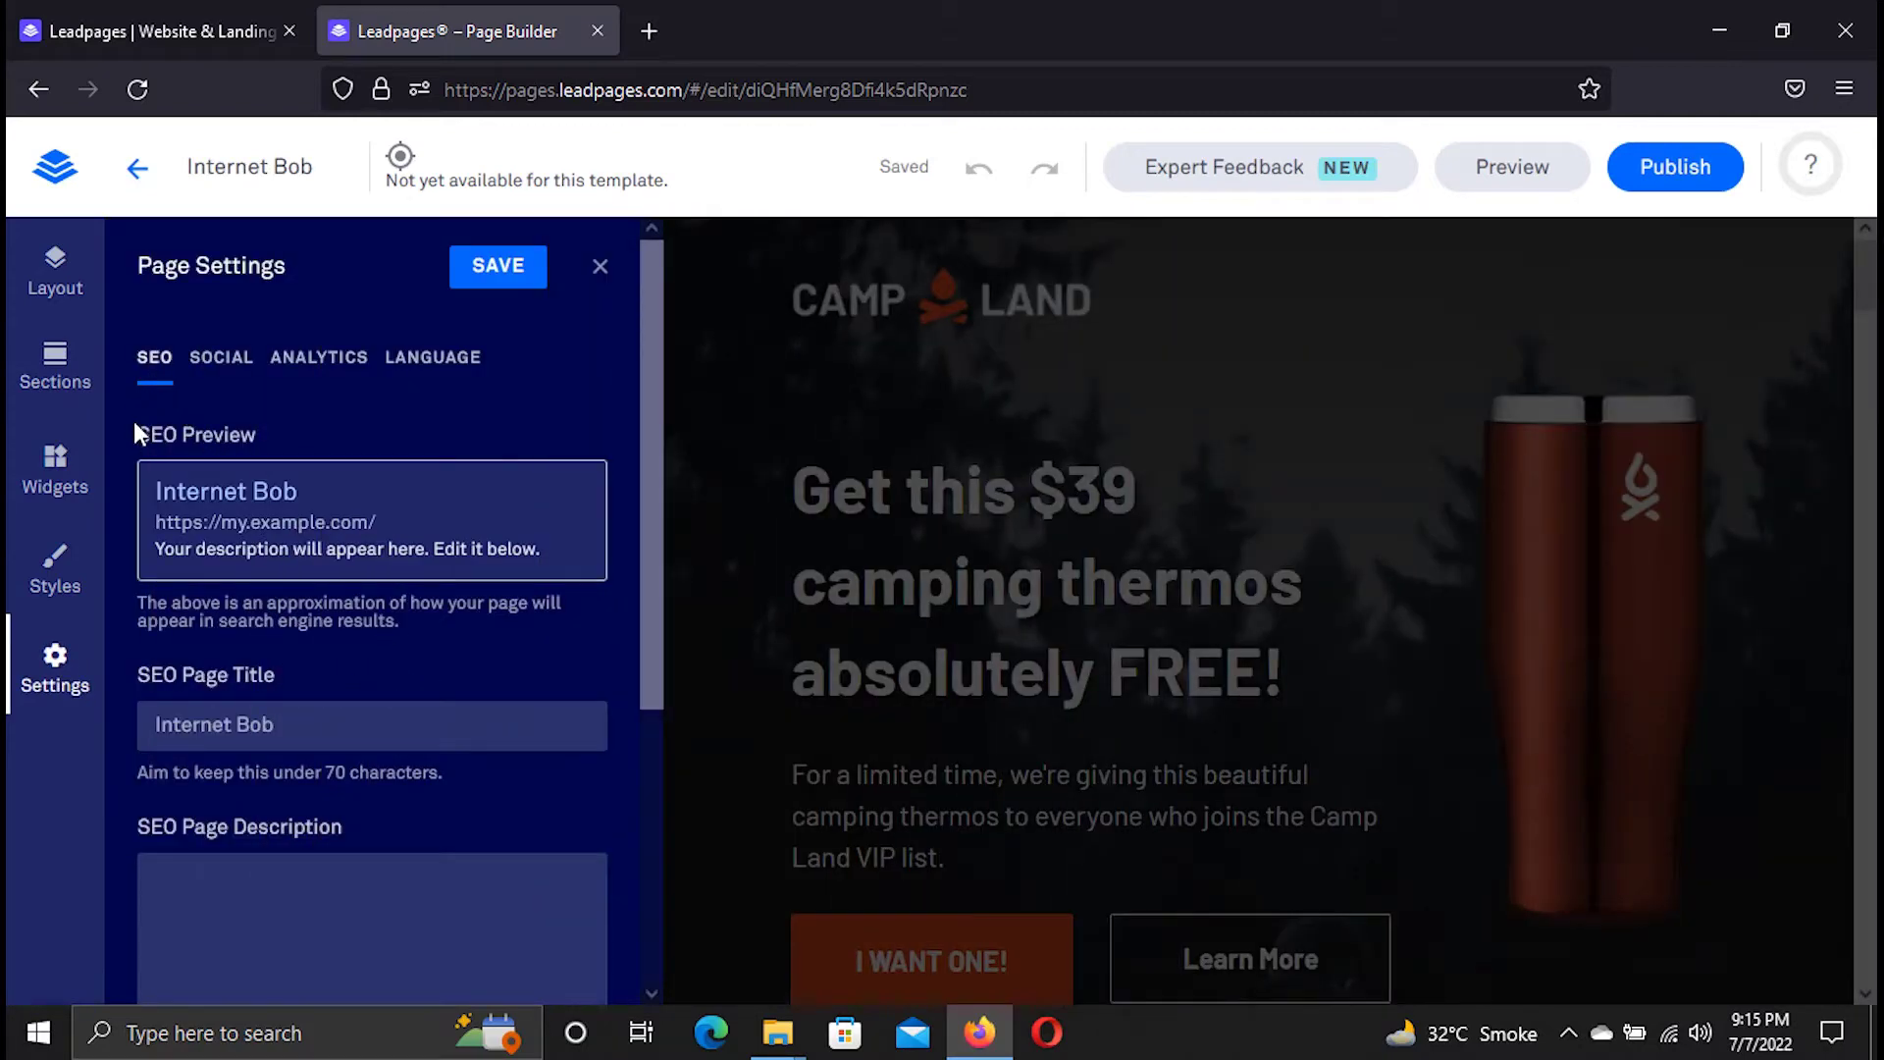
{"action": "scroll", "coordinate": [136, 430], "scroll_direction": "down", "scroll_amount": 2}
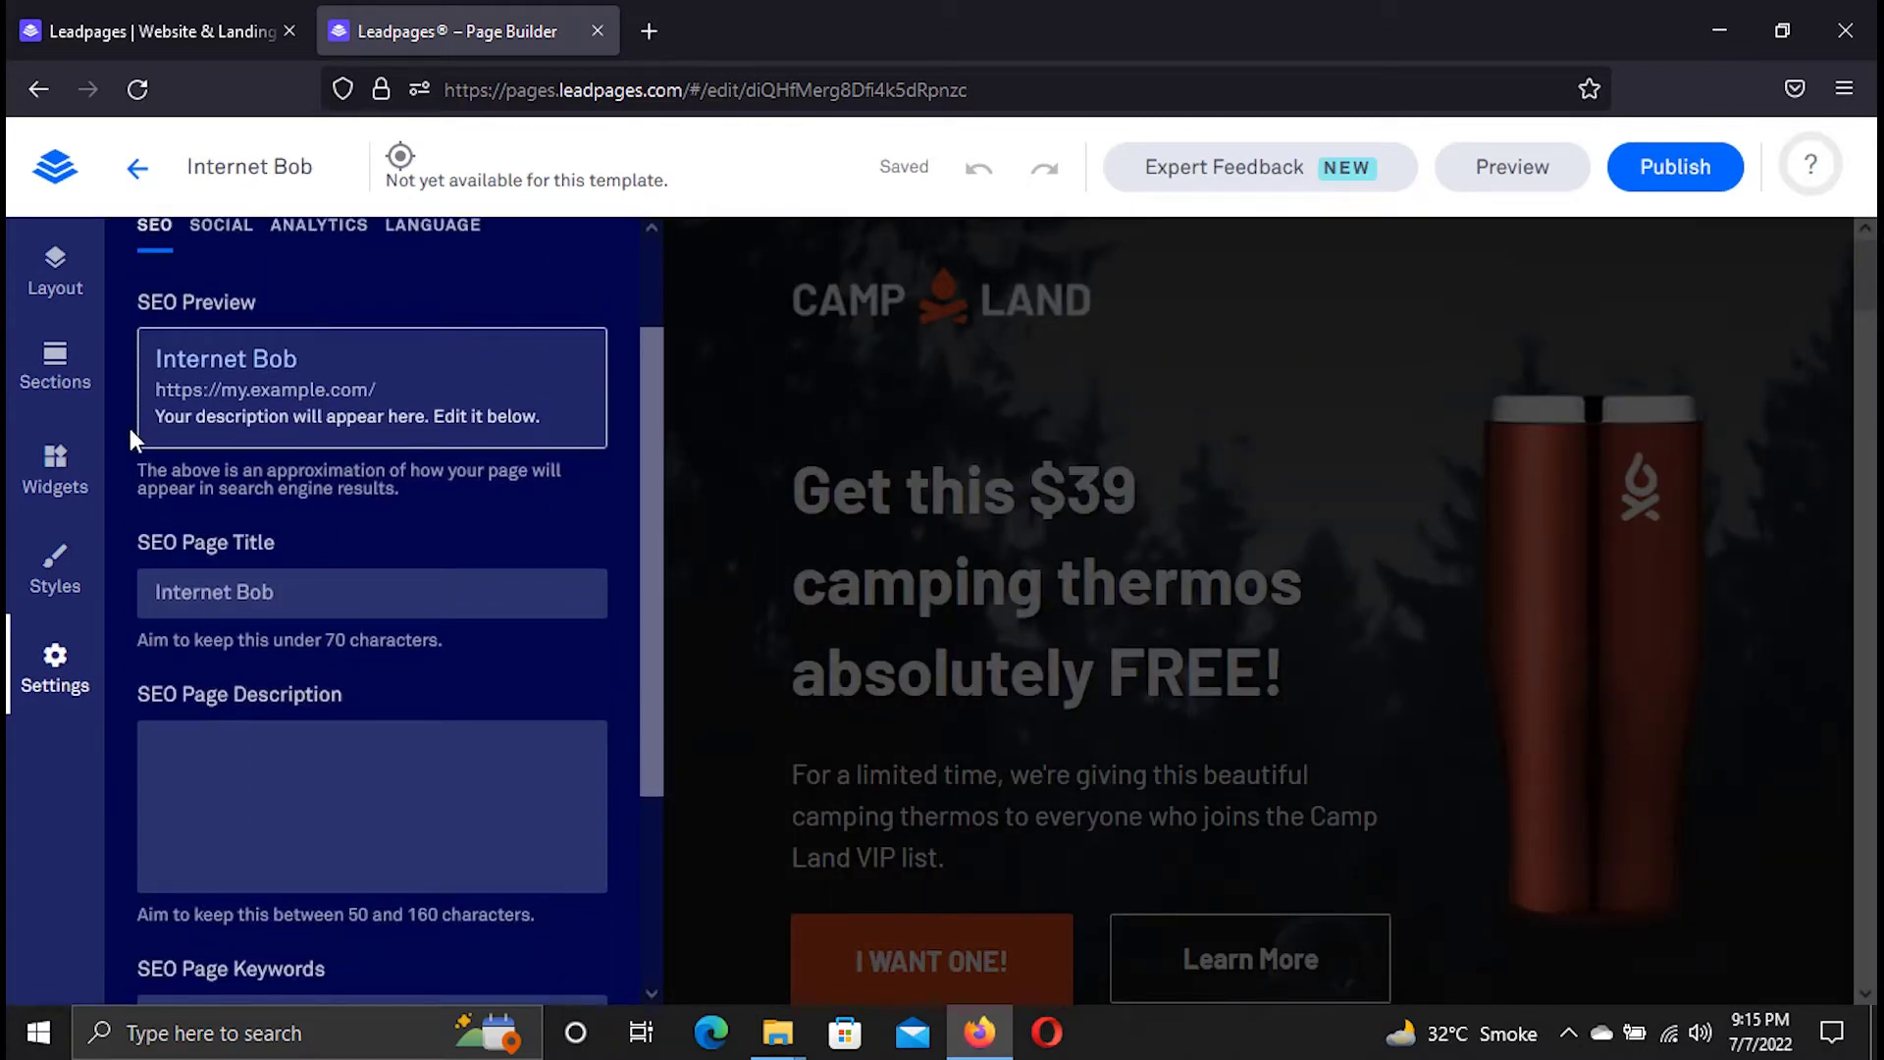
{"action": "scroll", "coordinate": [129, 428], "scroll_direction": "down", "scroll_amount": 3}
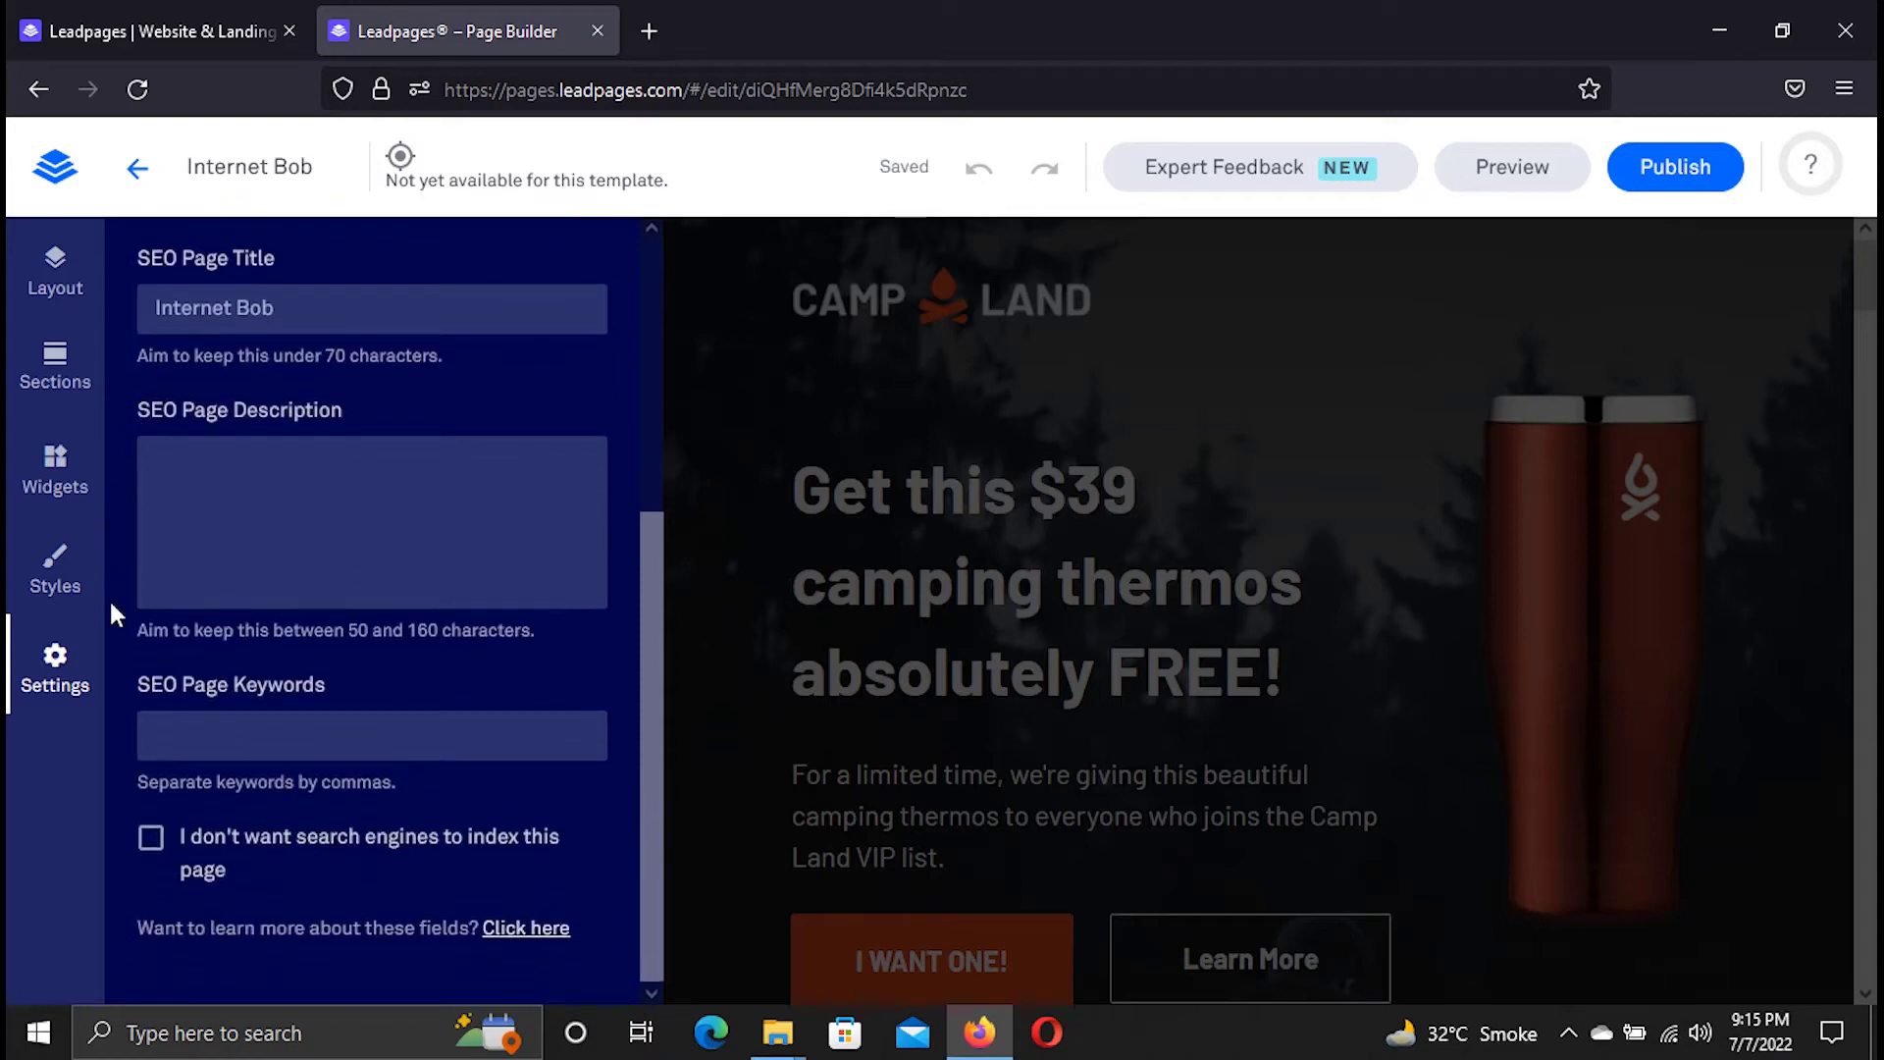
{"action": "scroll", "coordinate": [109, 598], "scroll_direction": "up", "scroll_amount": 5}
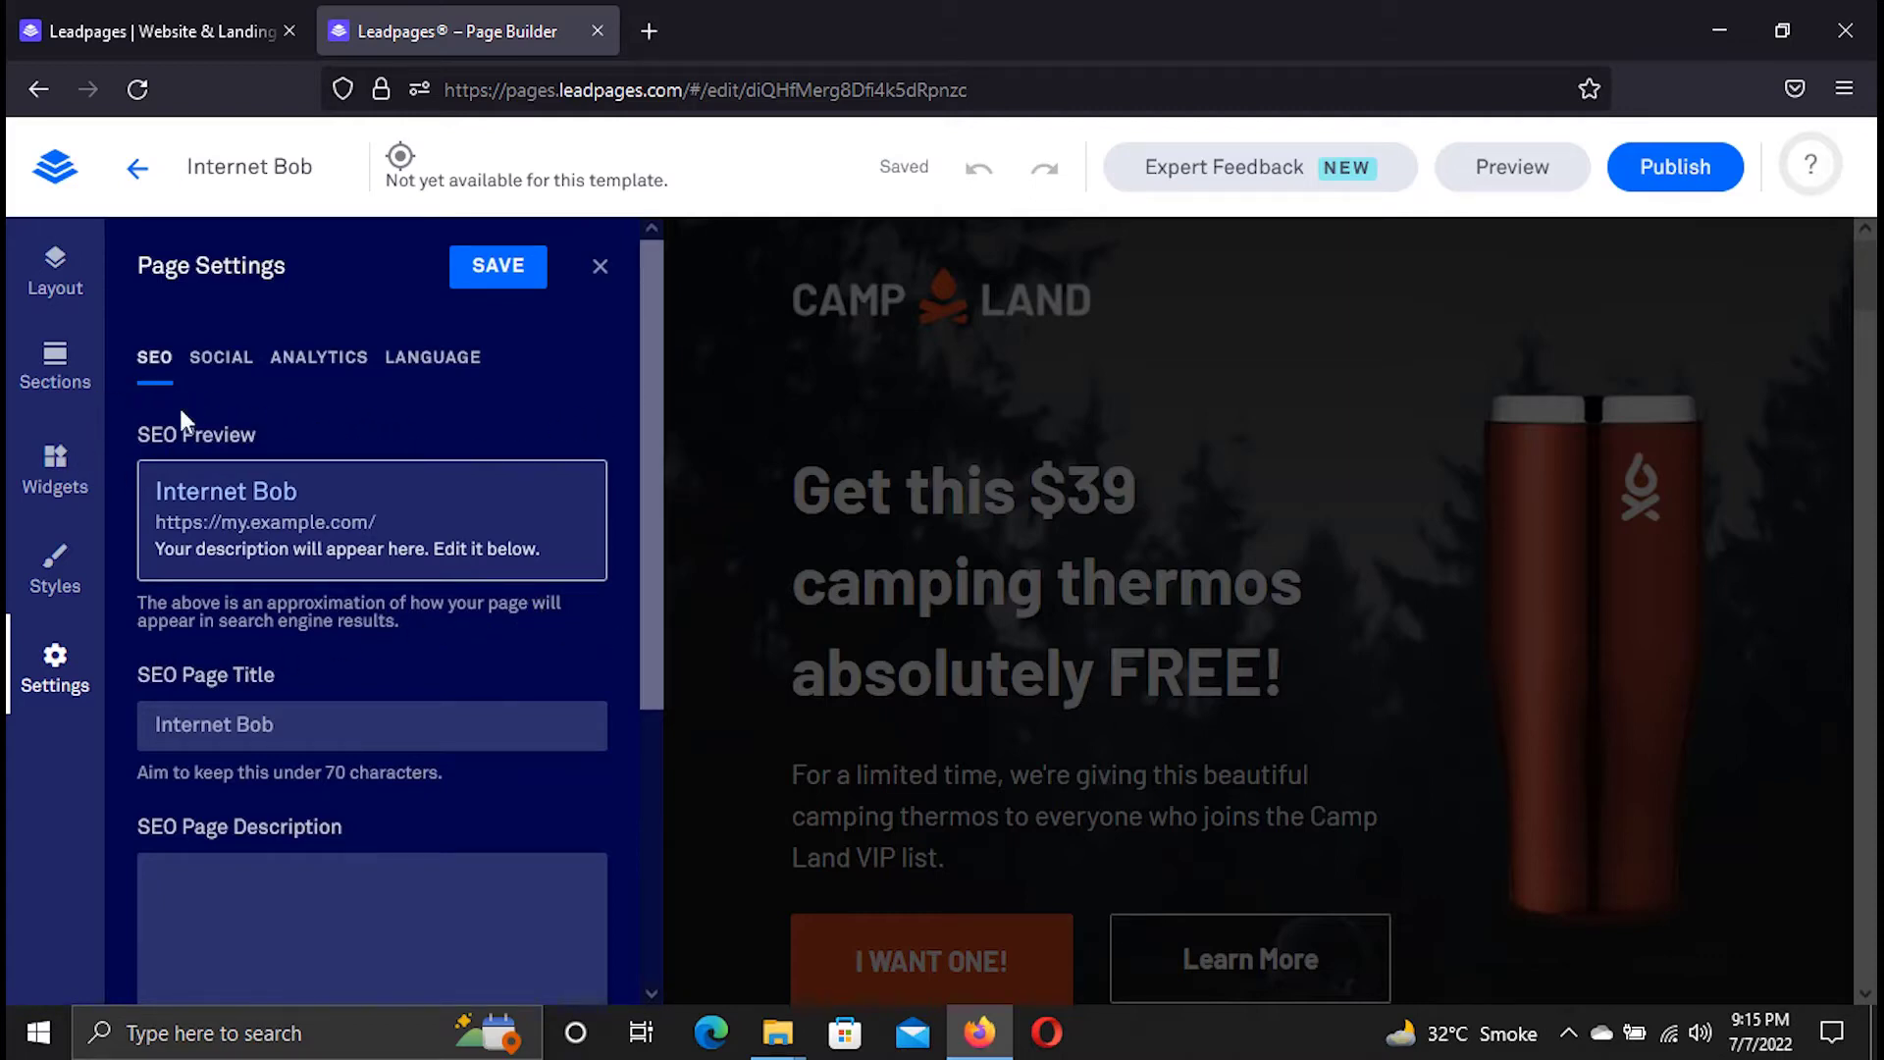
{"action": "left_click", "coordinate": [212, 363]}
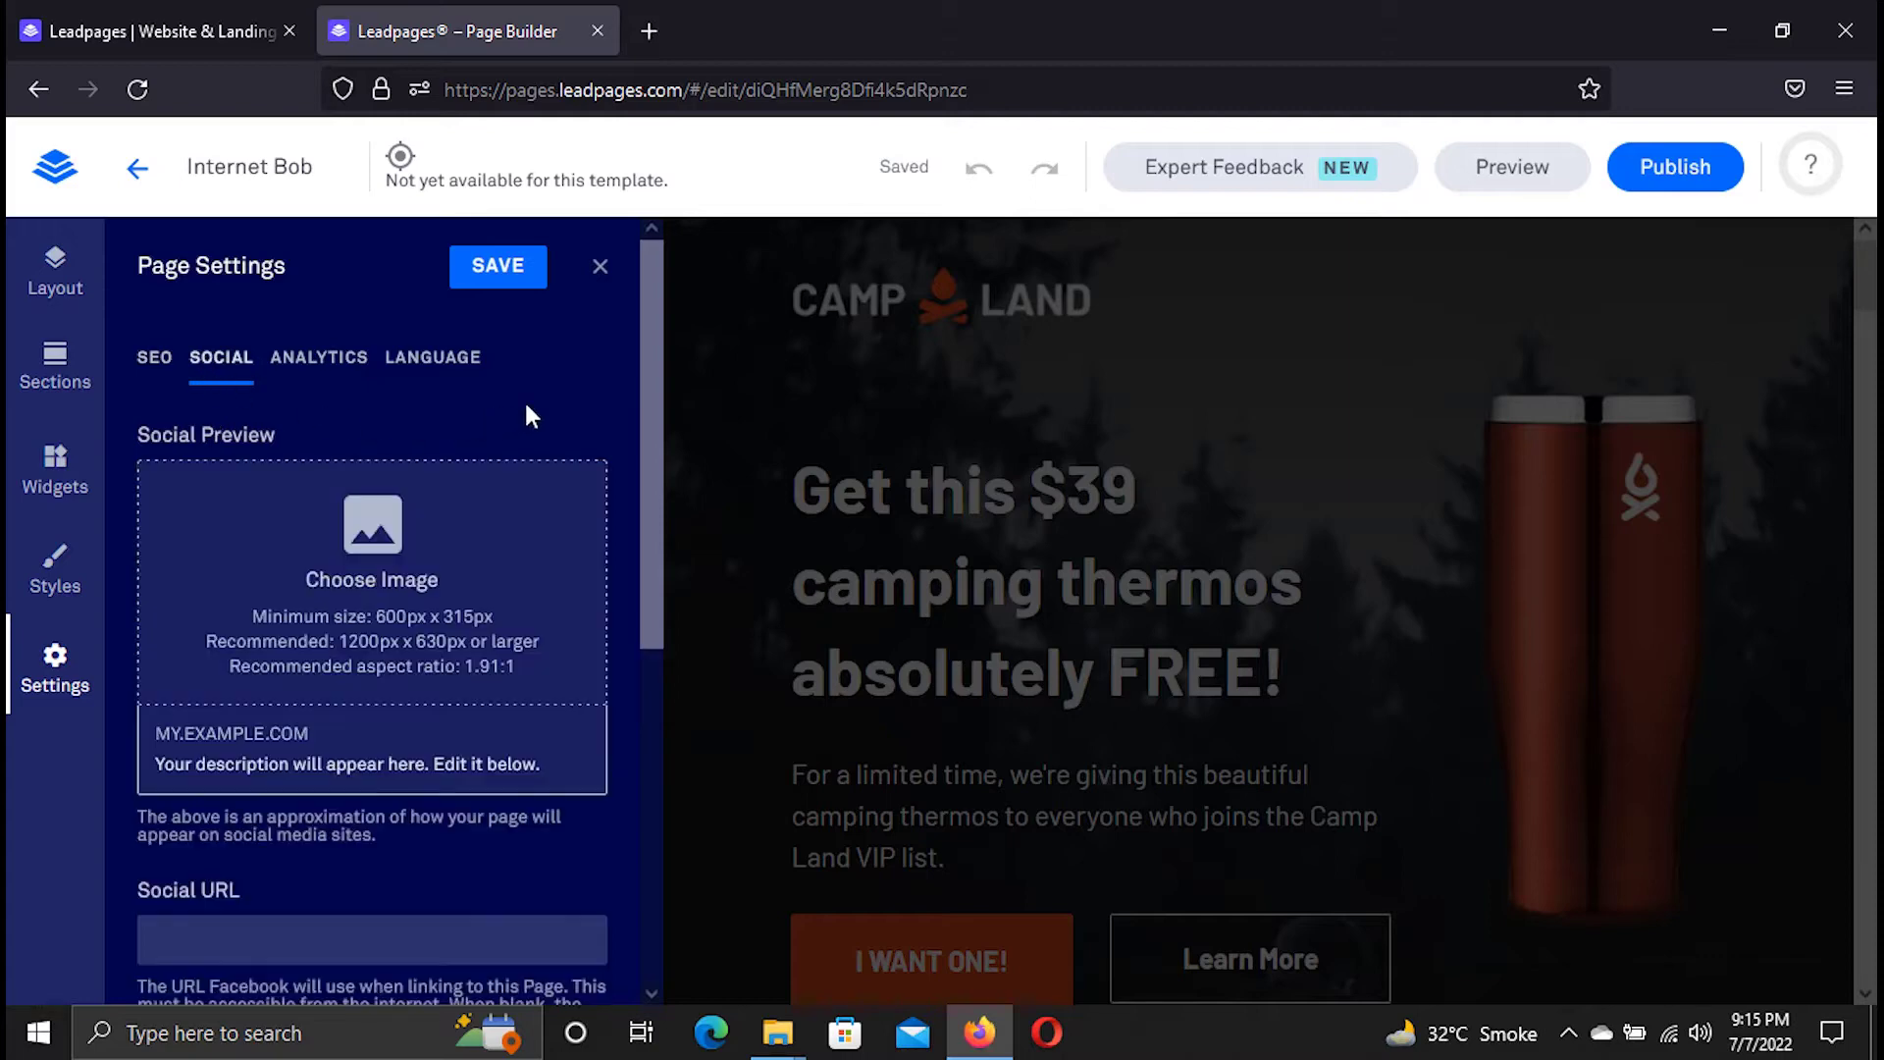
{"action": "scroll", "coordinate": [618, 481], "scroll_direction": "down", "scroll_amount": 1}
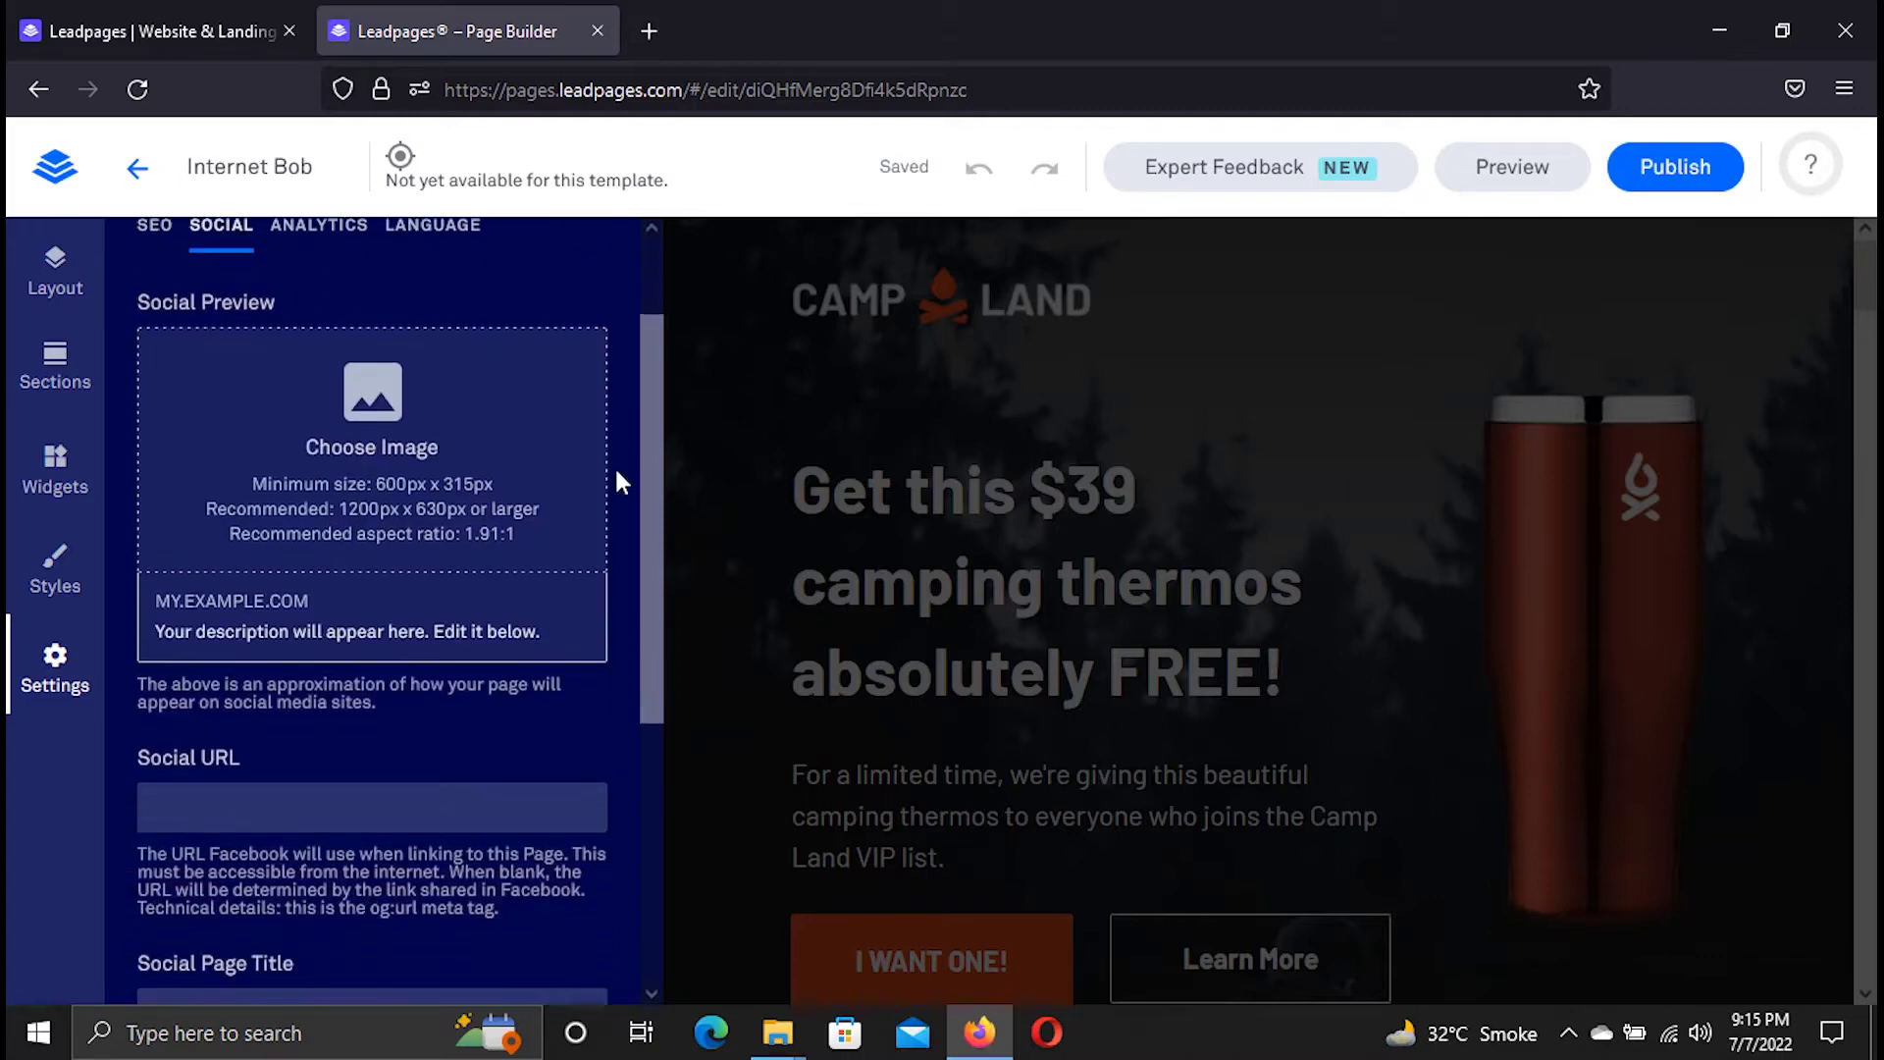
{"action": "scroll", "coordinate": [617, 473], "scroll_direction": "down", "scroll_amount": 4}
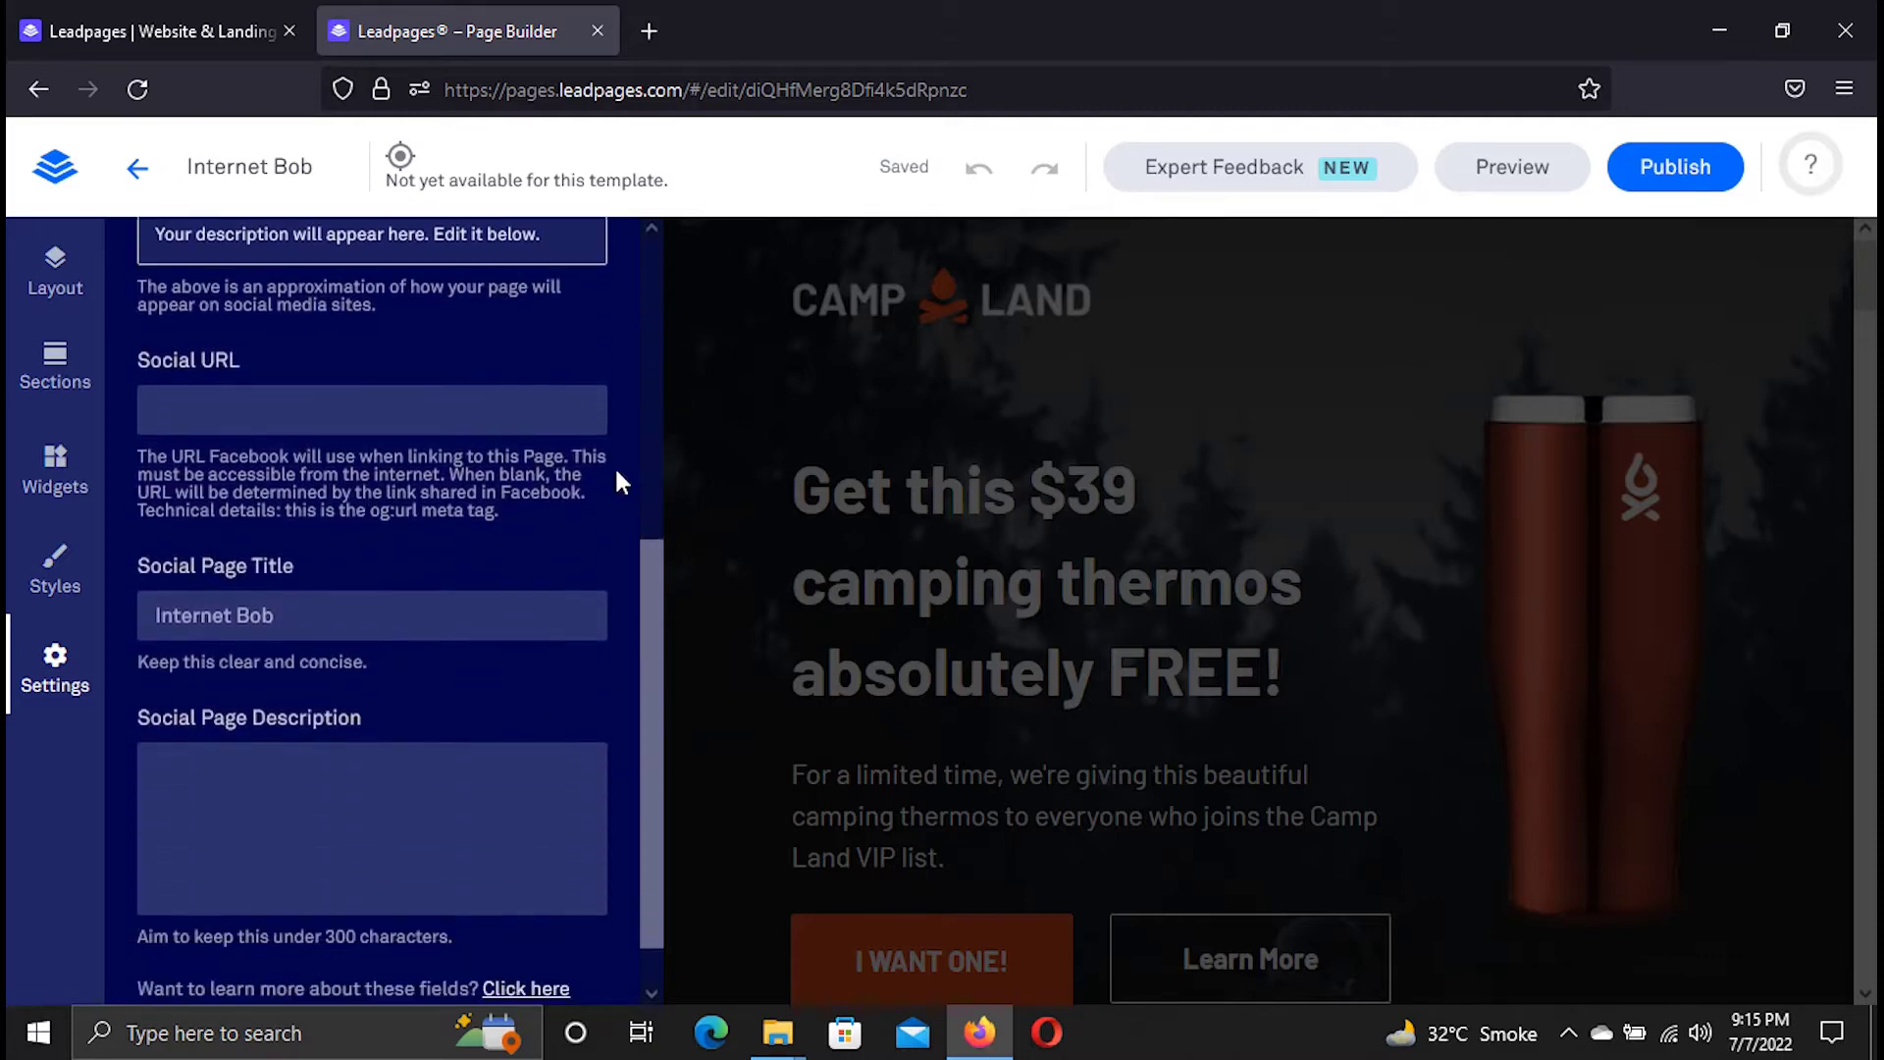
{"action": "scroll", "coordinate": [617, 496], "scroll_direction": "up", "scroll_amount": 5}
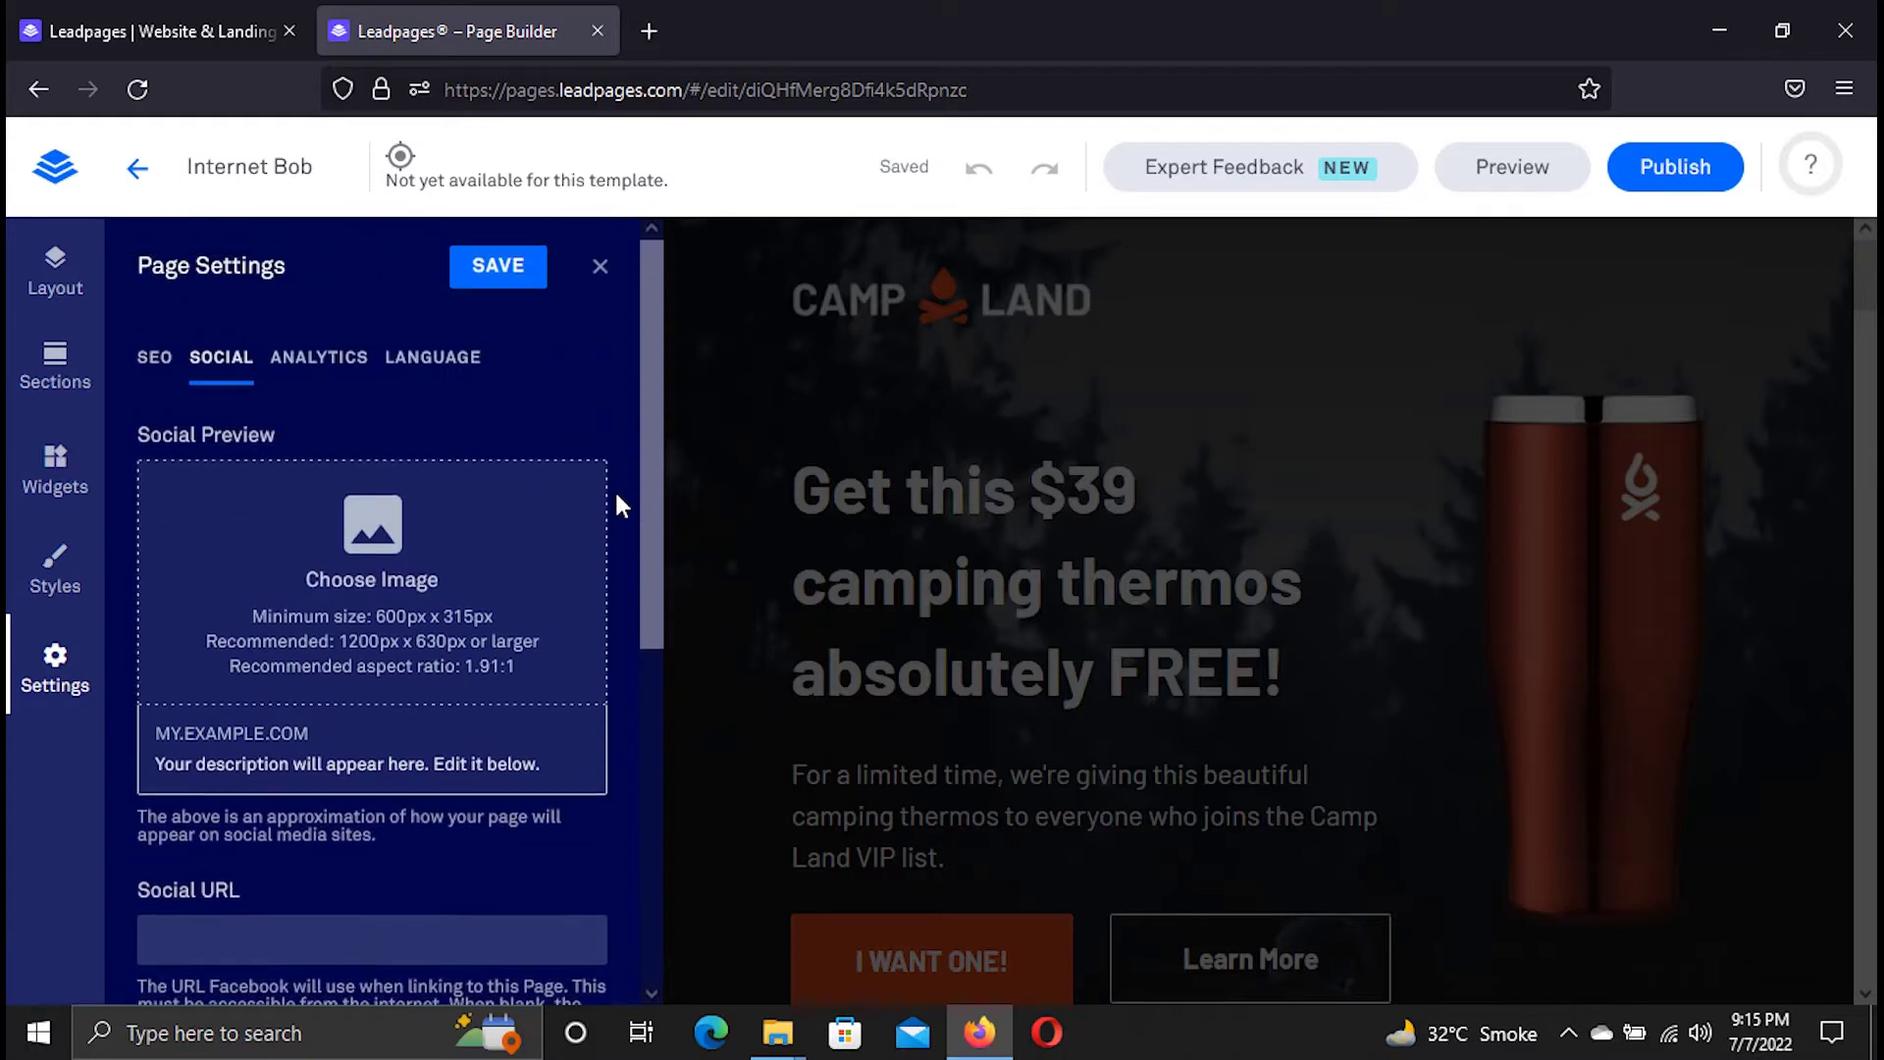
Examine the analytics tracking fields and the available display languages in the page settings.
{"action": "left_click", "coordinate": [324, 363]}
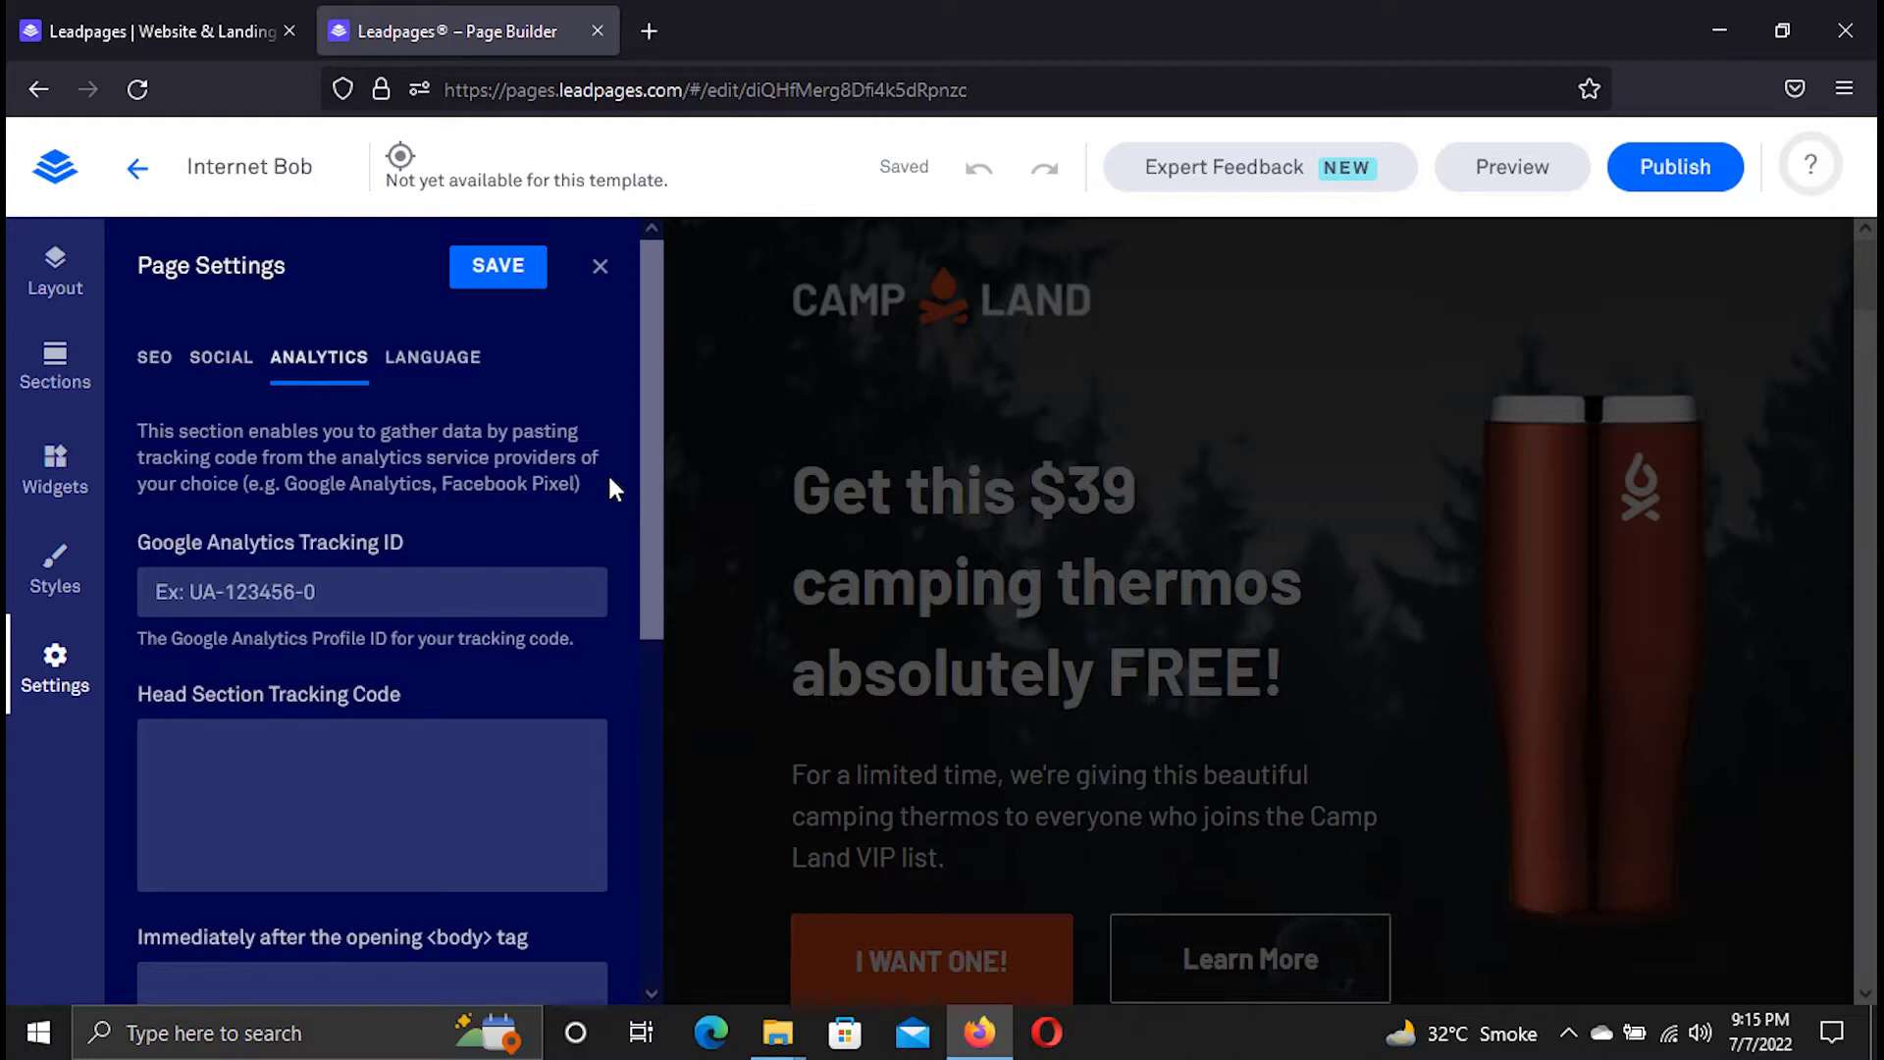
{"action": "scroll", "coordinate": [608, 473], "scroll_direction": "down", "scroll_amount": 1}
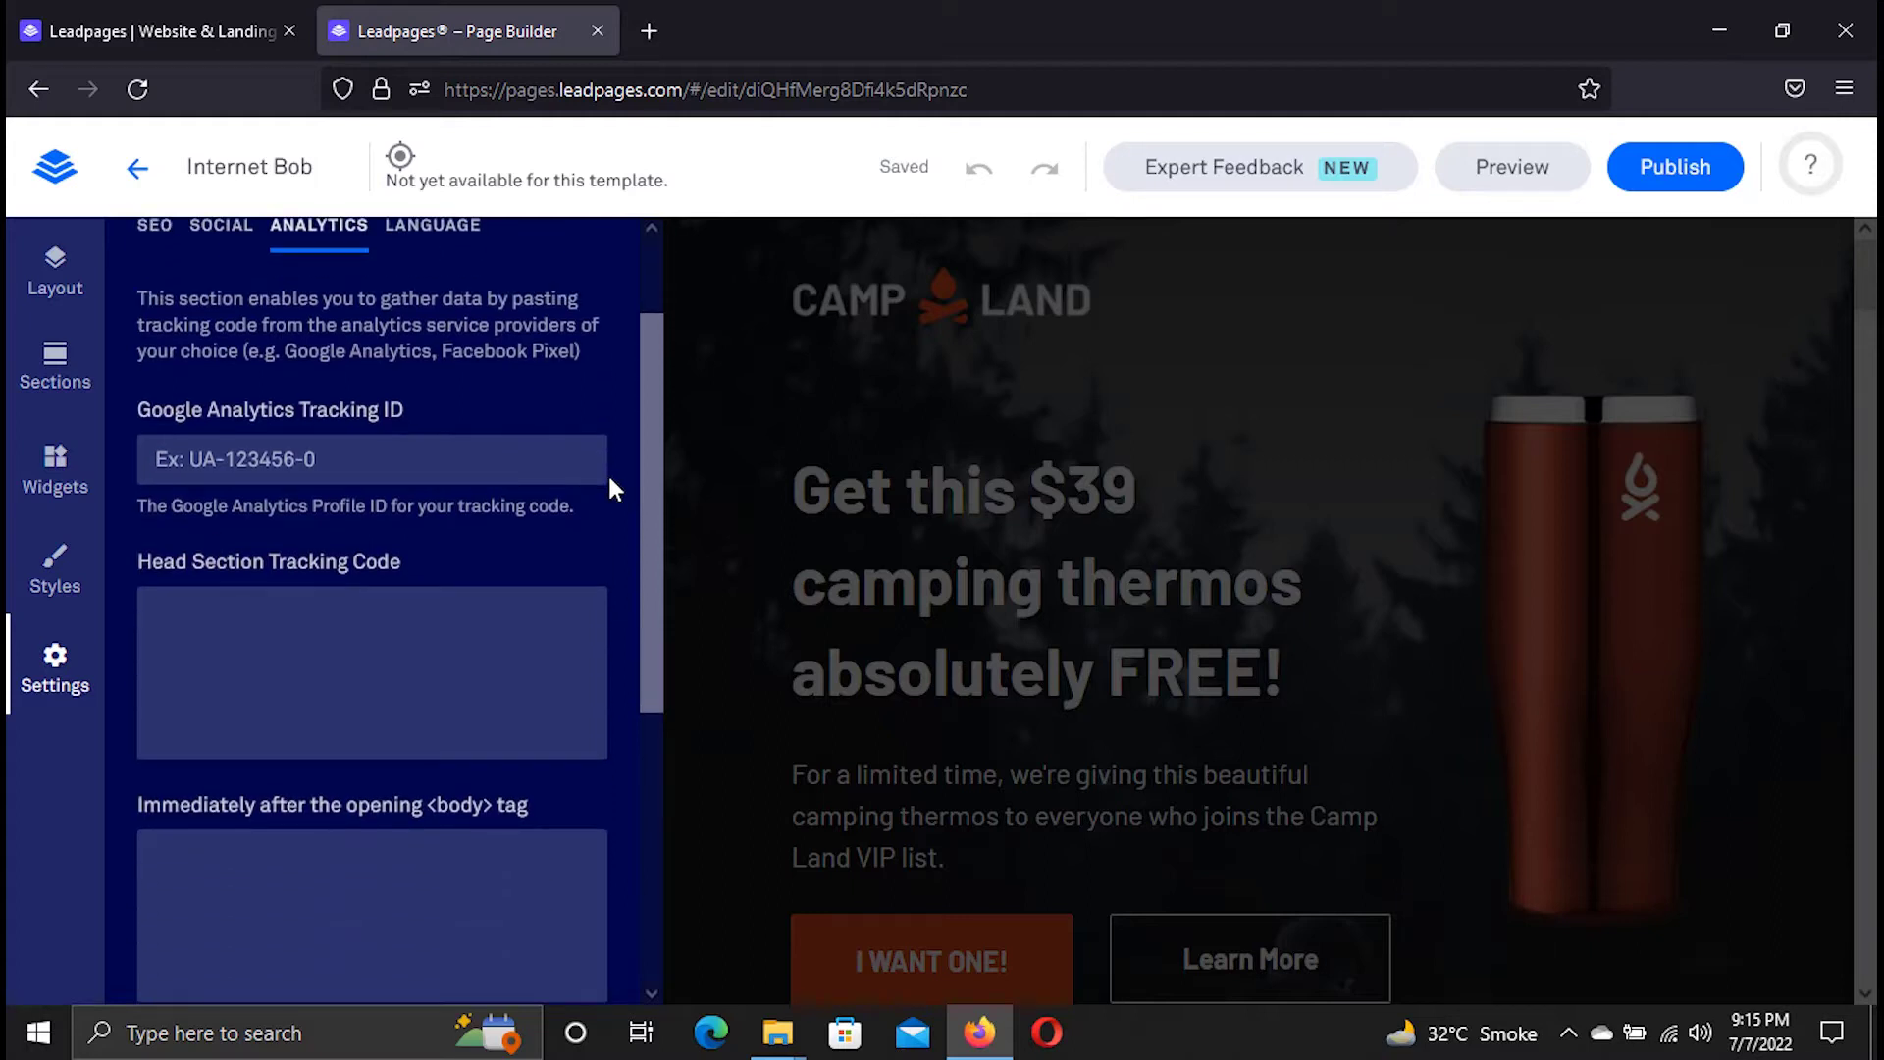
{"action": "scroll", "coordinate": [609, 473], "scroll_direction": "up", "scroll_amount": 1}
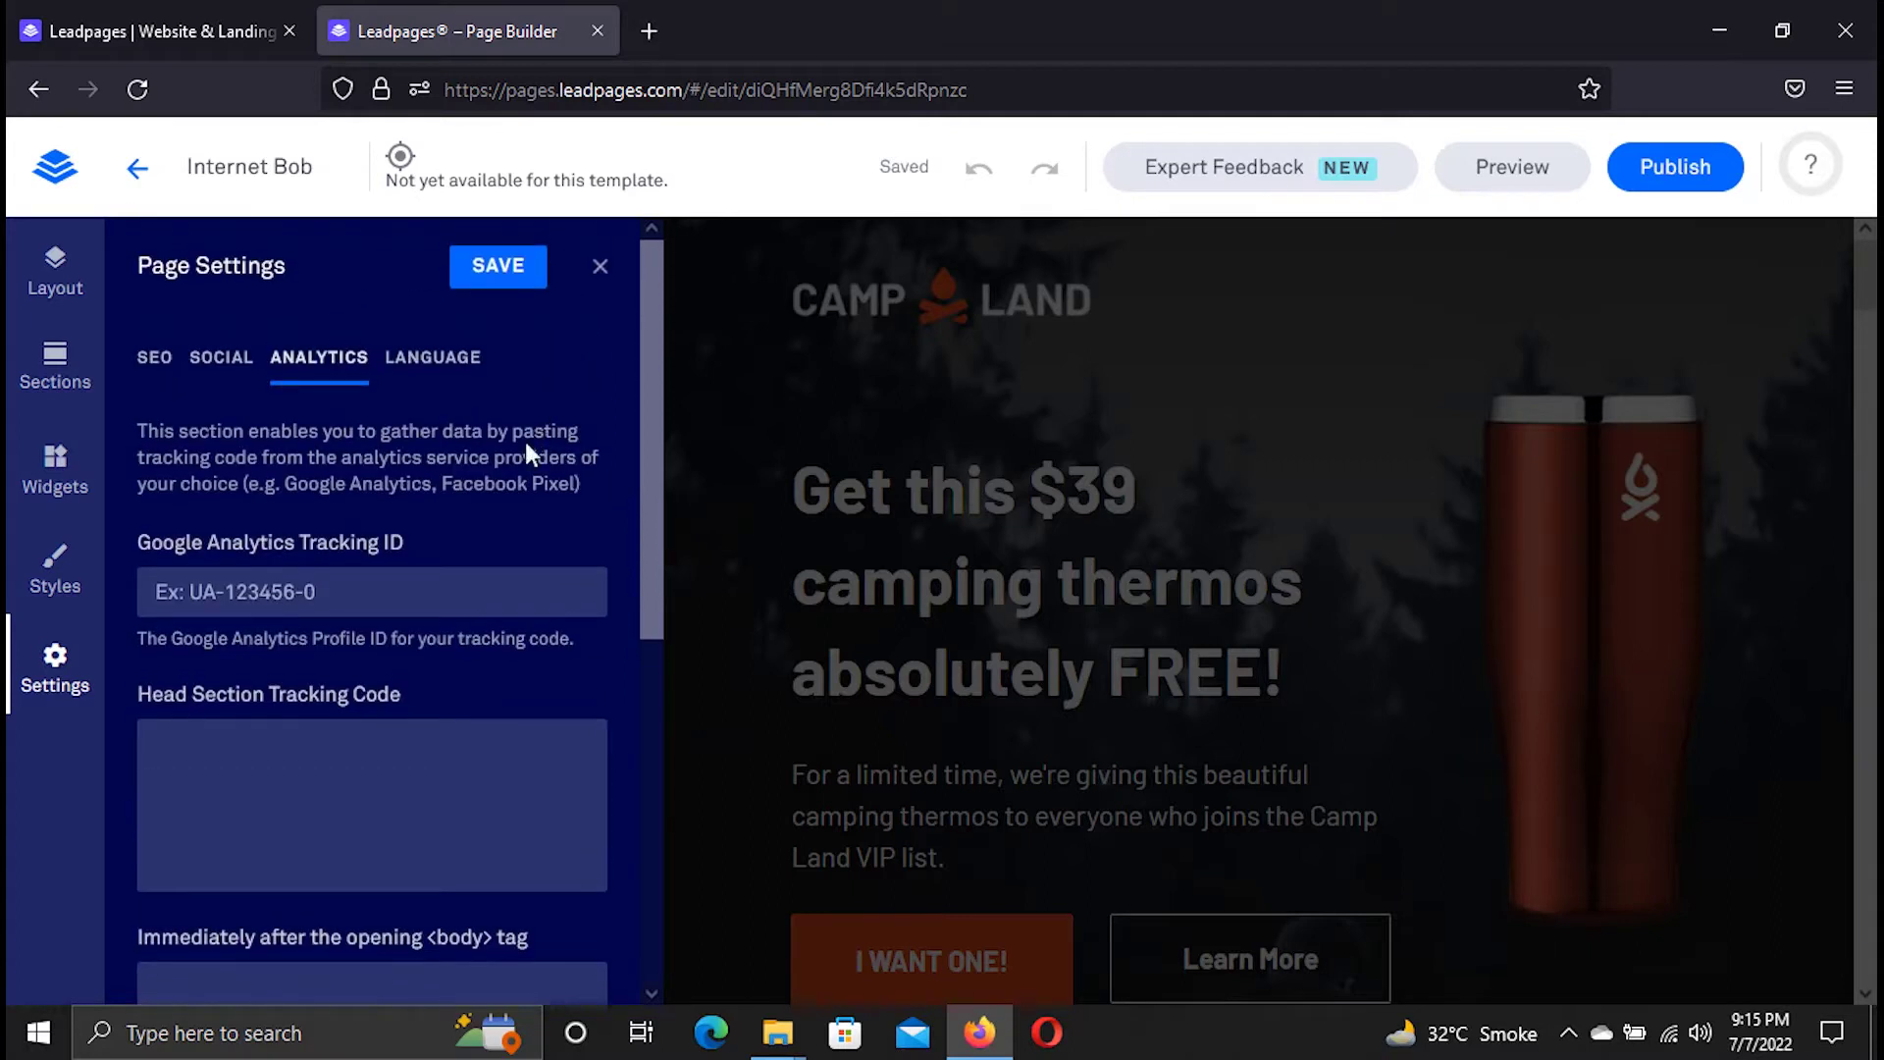
{"action": "left_click", "coordinate": [432, 358]}
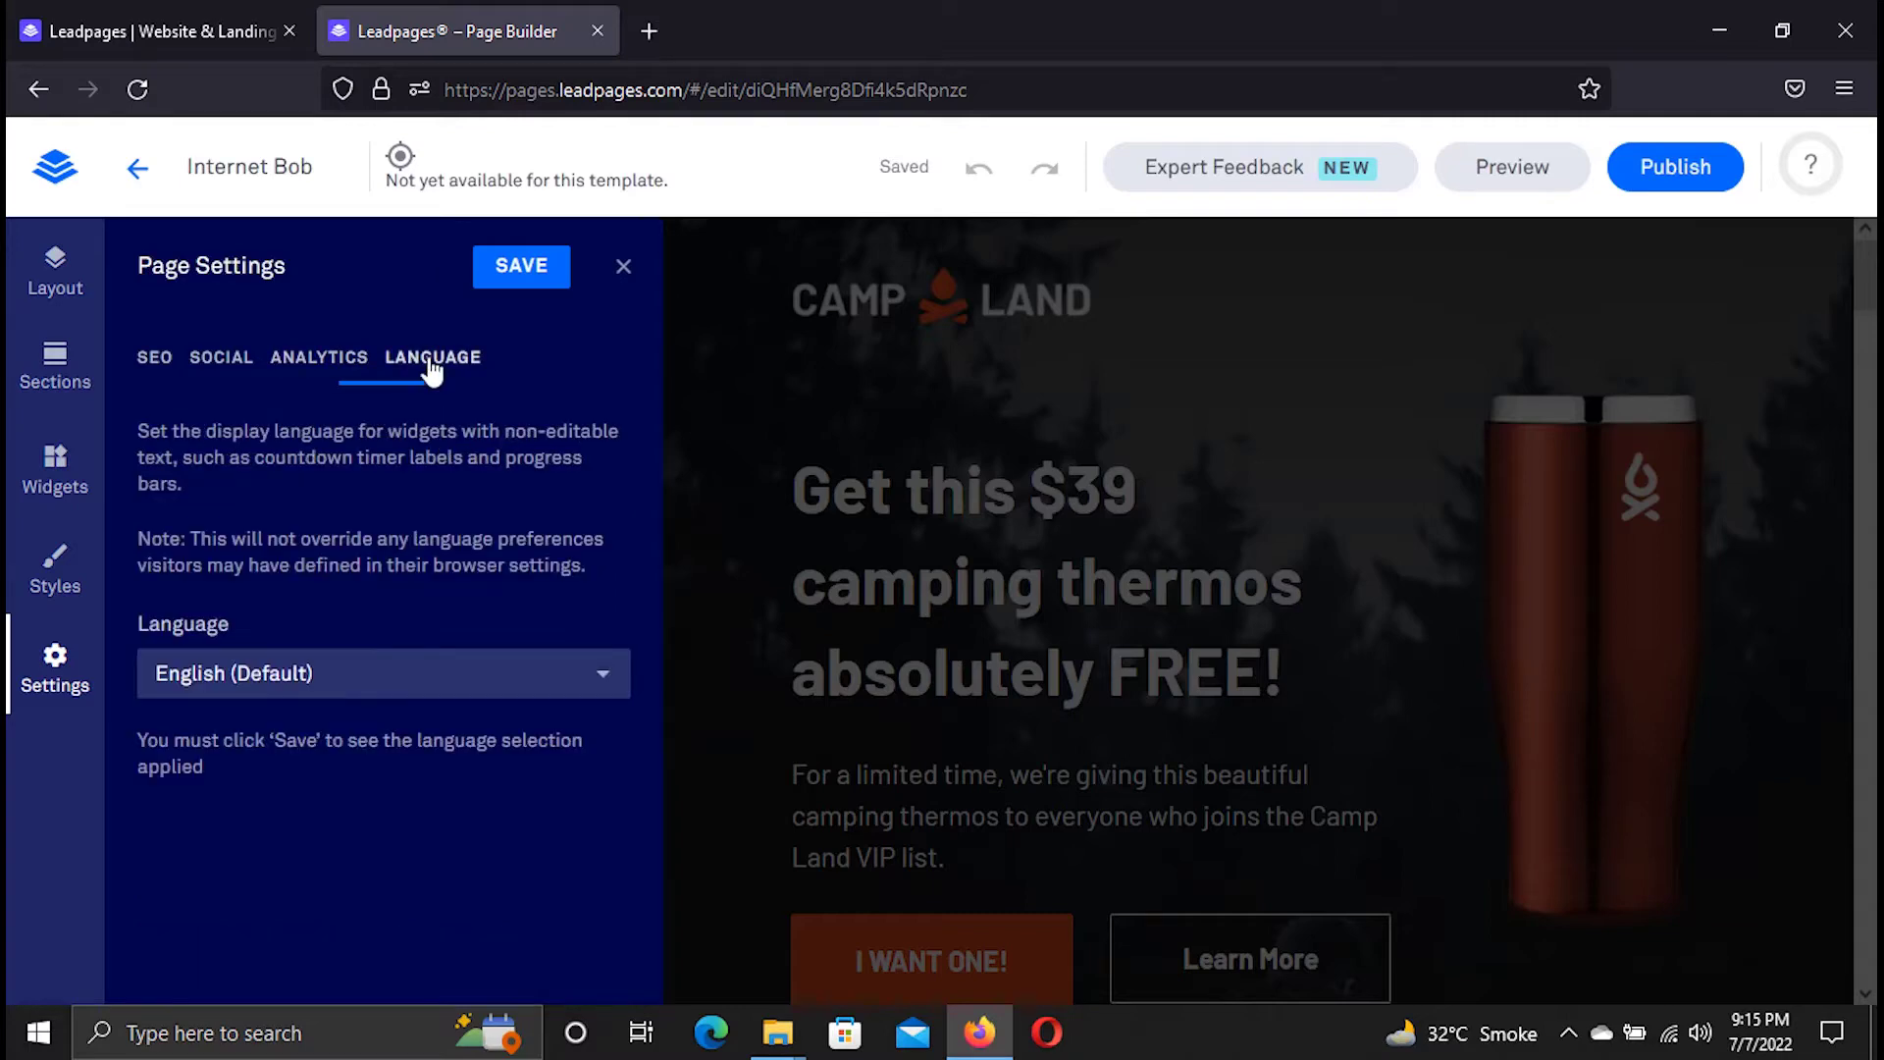
{"action": "left_click", "coordinate": [585, 687]}
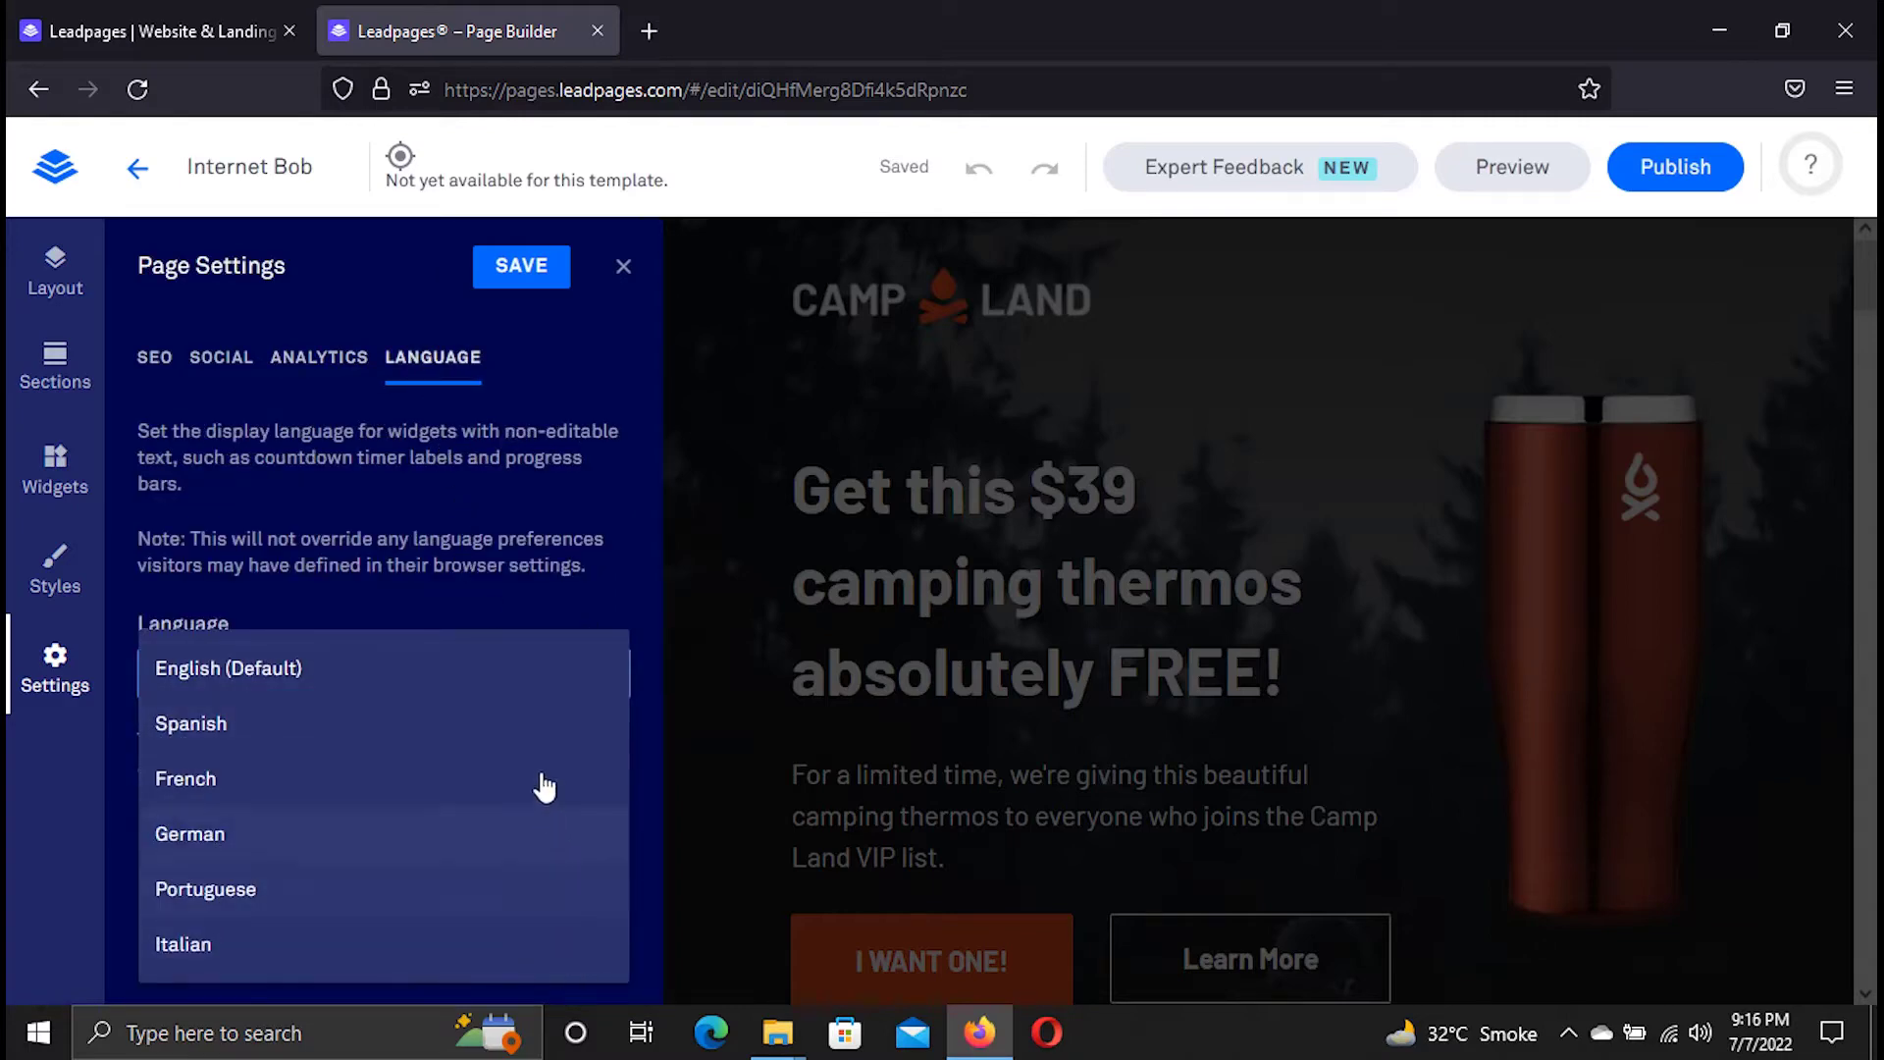
{"action": "left_click", "coordinate": [549, 479]}
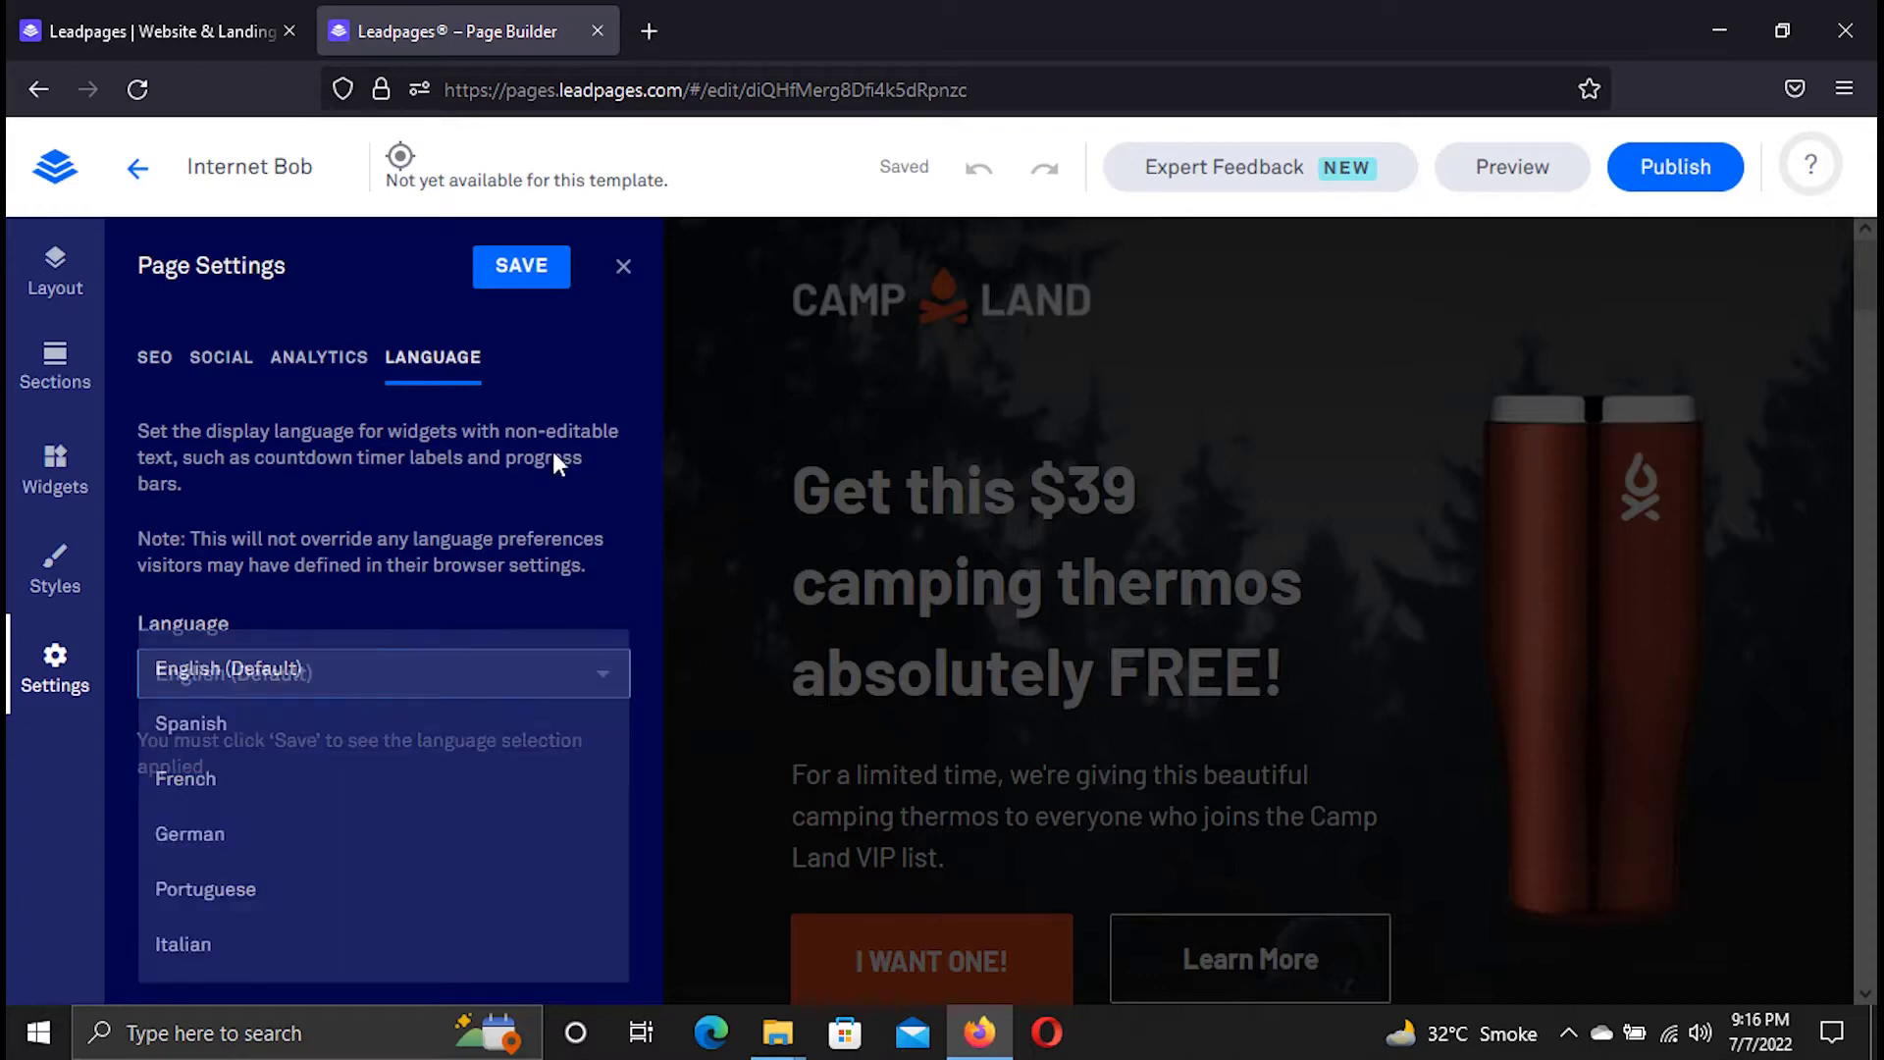
Open the page styles and look over the primary button's options.
{"action": "left_click", "coordinate": [55, 572]}
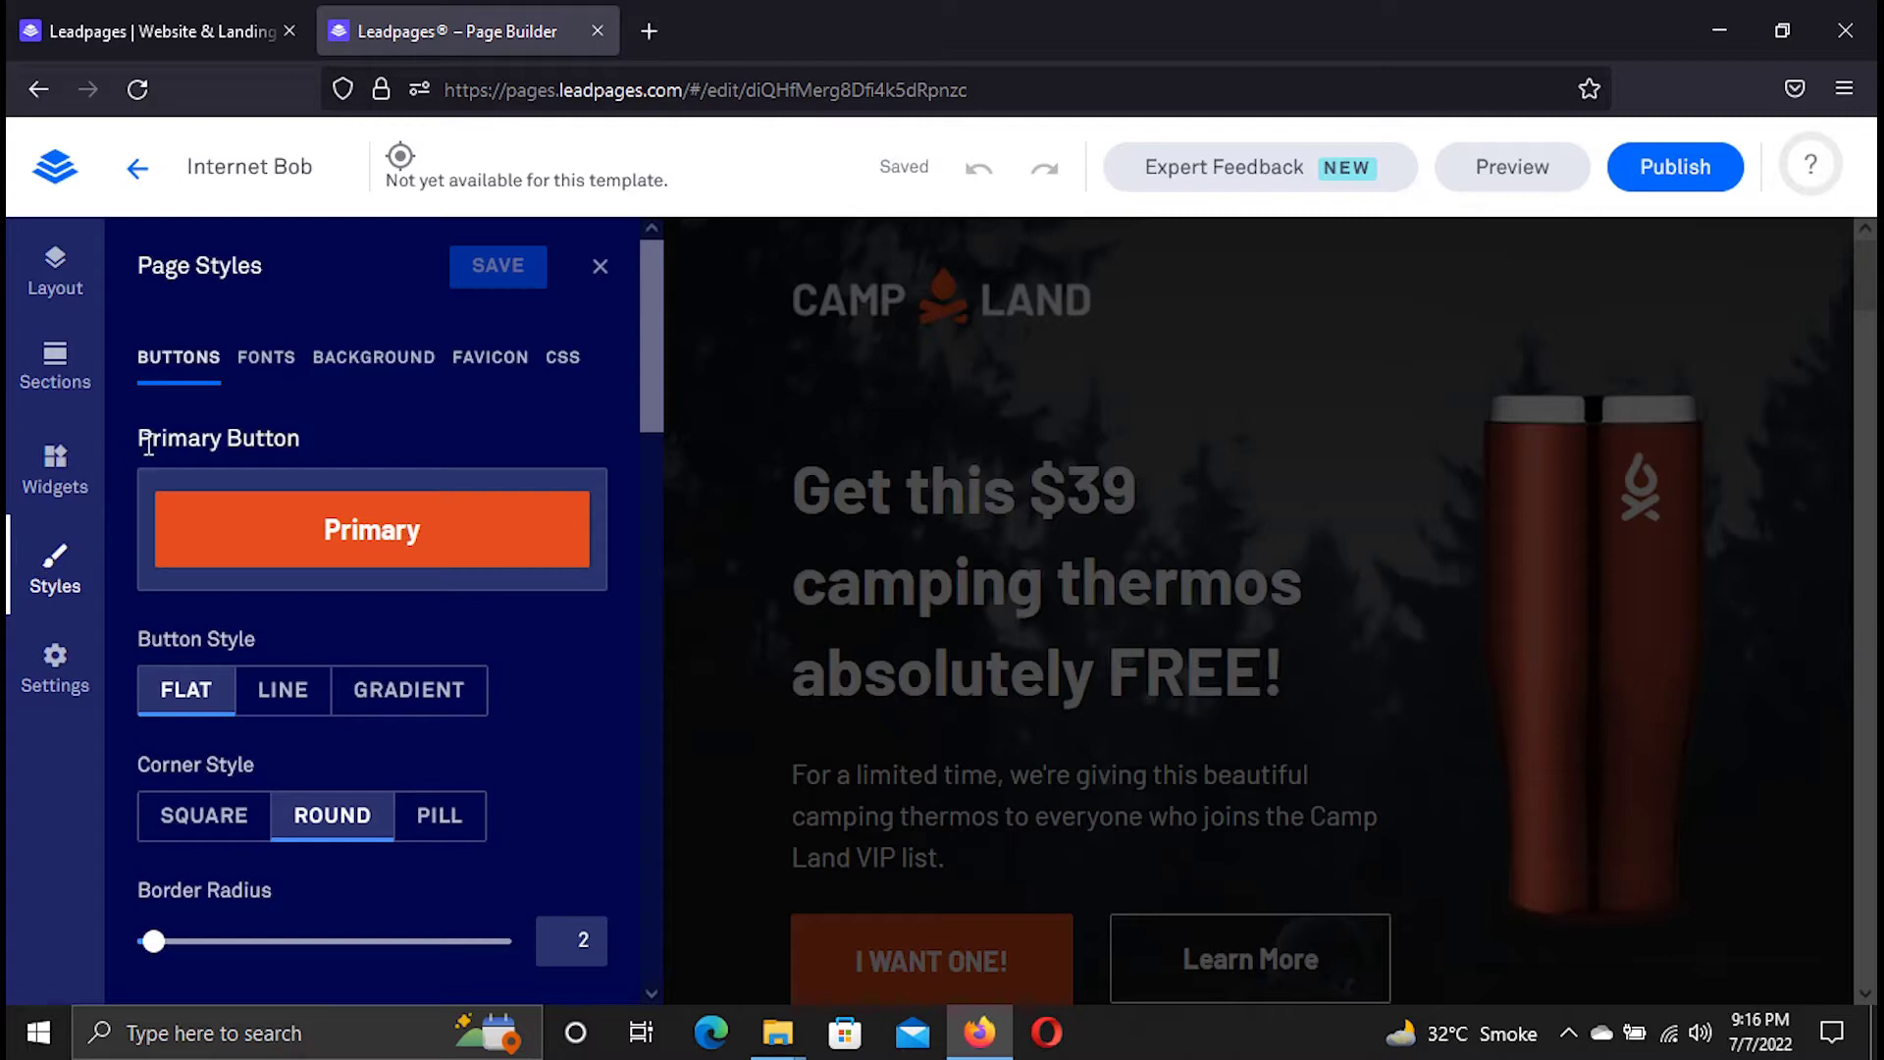
{"action": "scroll", "coordinate": [143, 448], "scroll_direction": "down", "scroll_amount": 1}
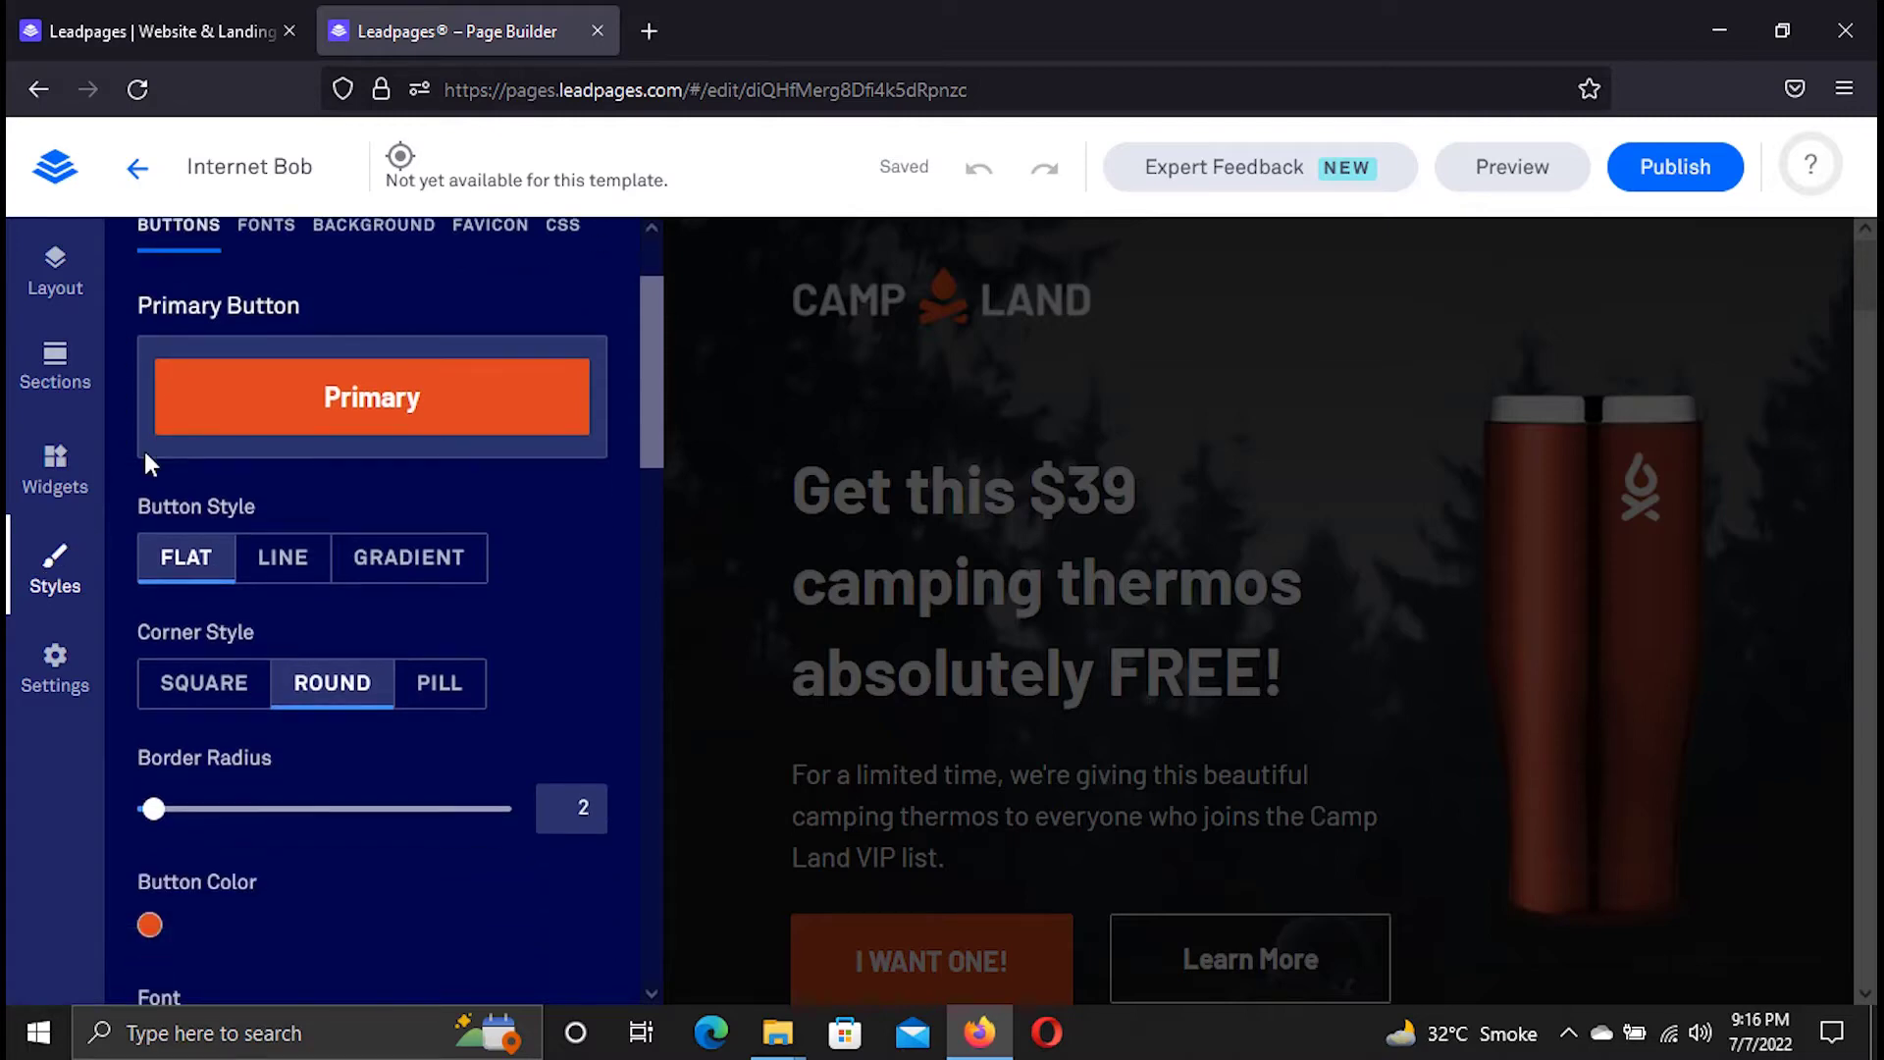
{"action": "scroll", "coordinate": [143, 448], "scroll_direction": "down", "scroll_amount": 1}
{"action": "scroll", "coordinate": [152, 471], "scroll_direction": "up", "scroll_amount": 1}
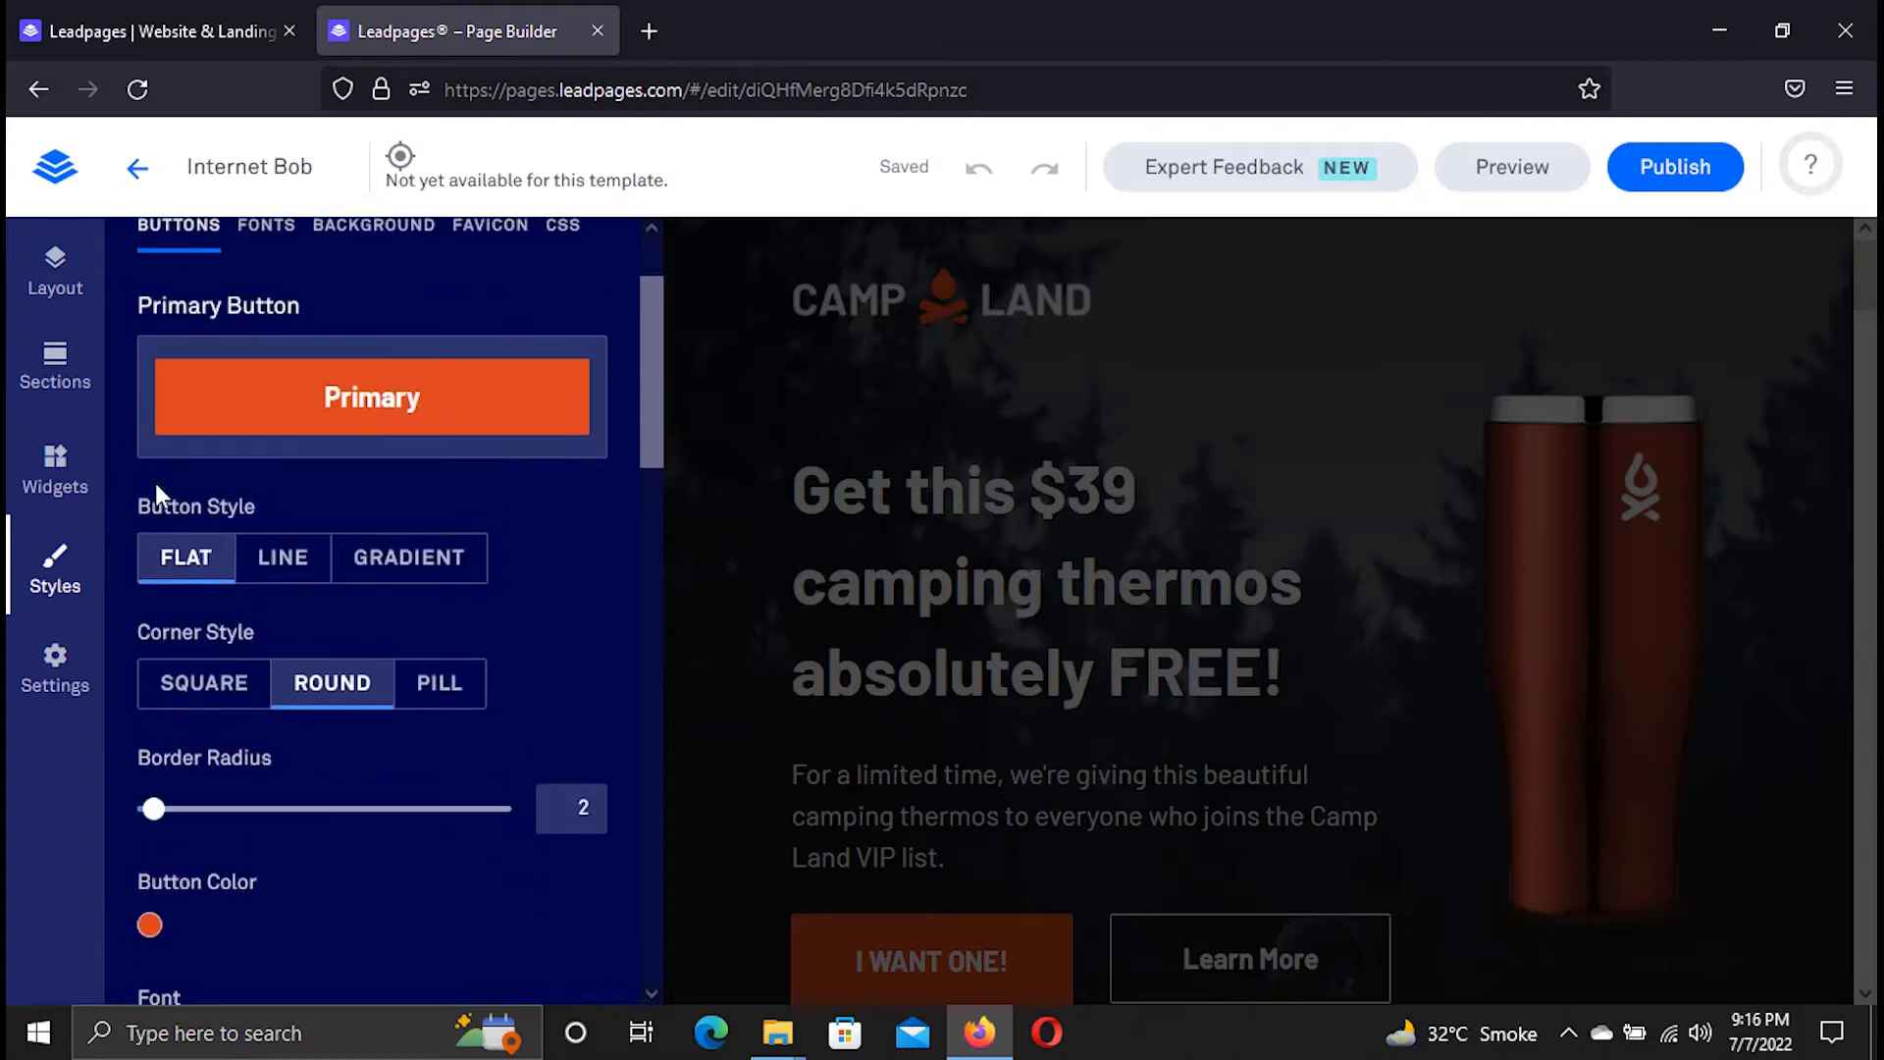
Try the Line and Gradient styles on the primary button and return it to Flat.
{"action": "left_click", "coordinate": [287, 574]}
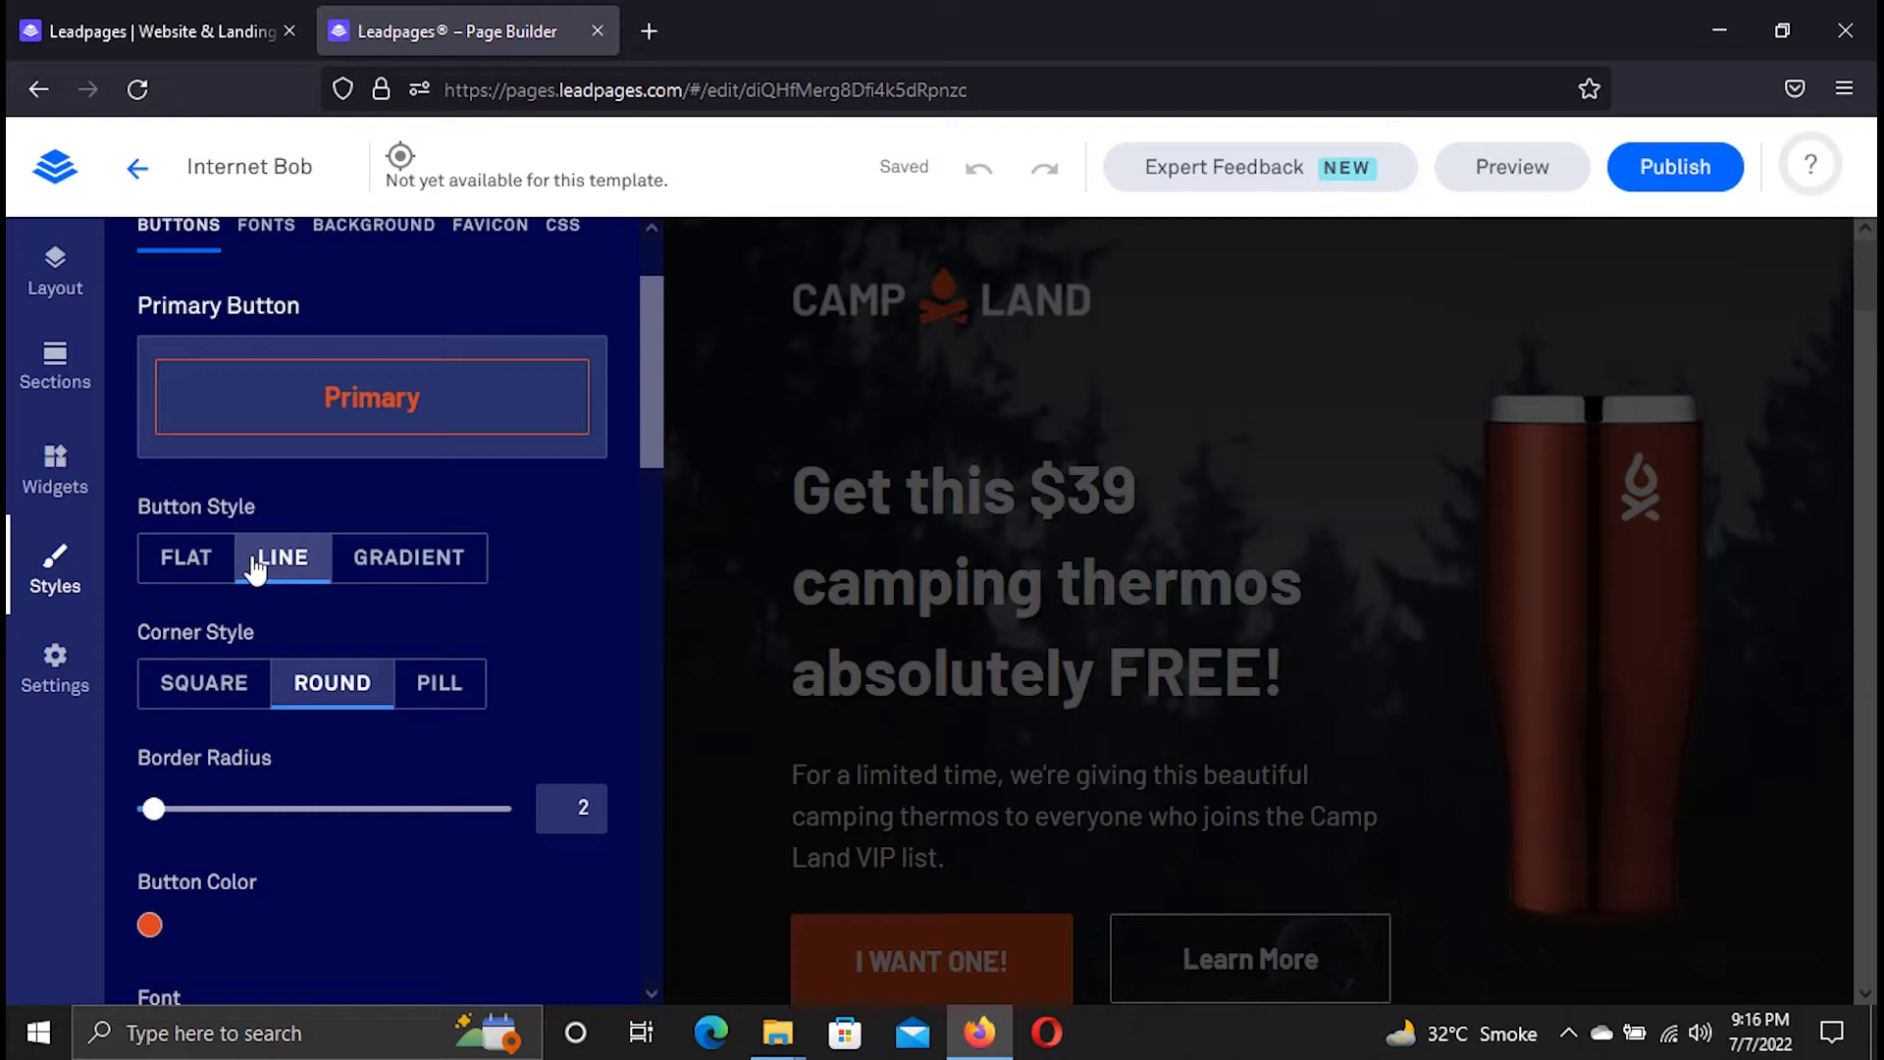
{"action": "left_click", "coordinate": [385, 570]}
{"action": "left_click", "coordinate": [286, 559]}
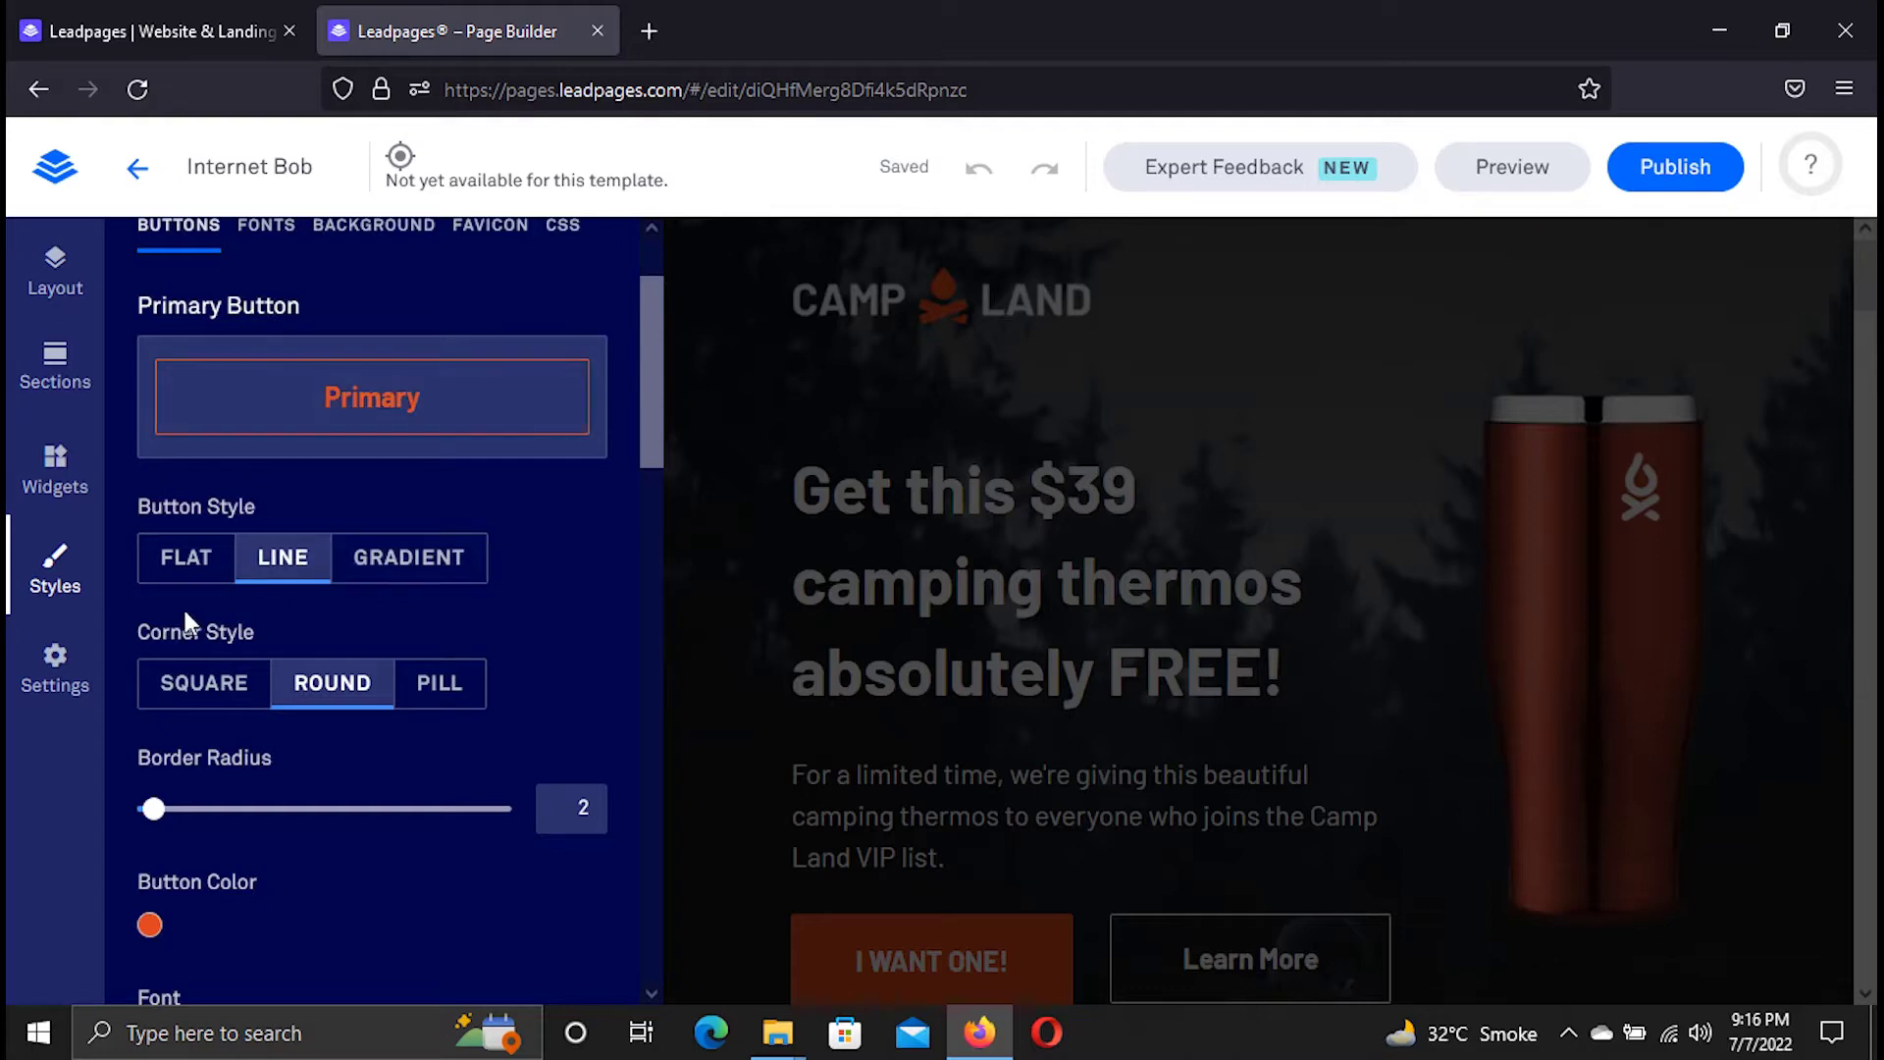
{"action": "left_click", "coordinate": [152, 574]}
Review the remaining primary and secondary button style options, including the primary button's font choices.
{"action": "scroll", "coordinate": [114, 633], "scroll_direction": "down", "scroll_amount": 3}
{"action": "scroll", "coordinate": [114, 633], "scroll_direction": "up", "scroll_amount": 1}
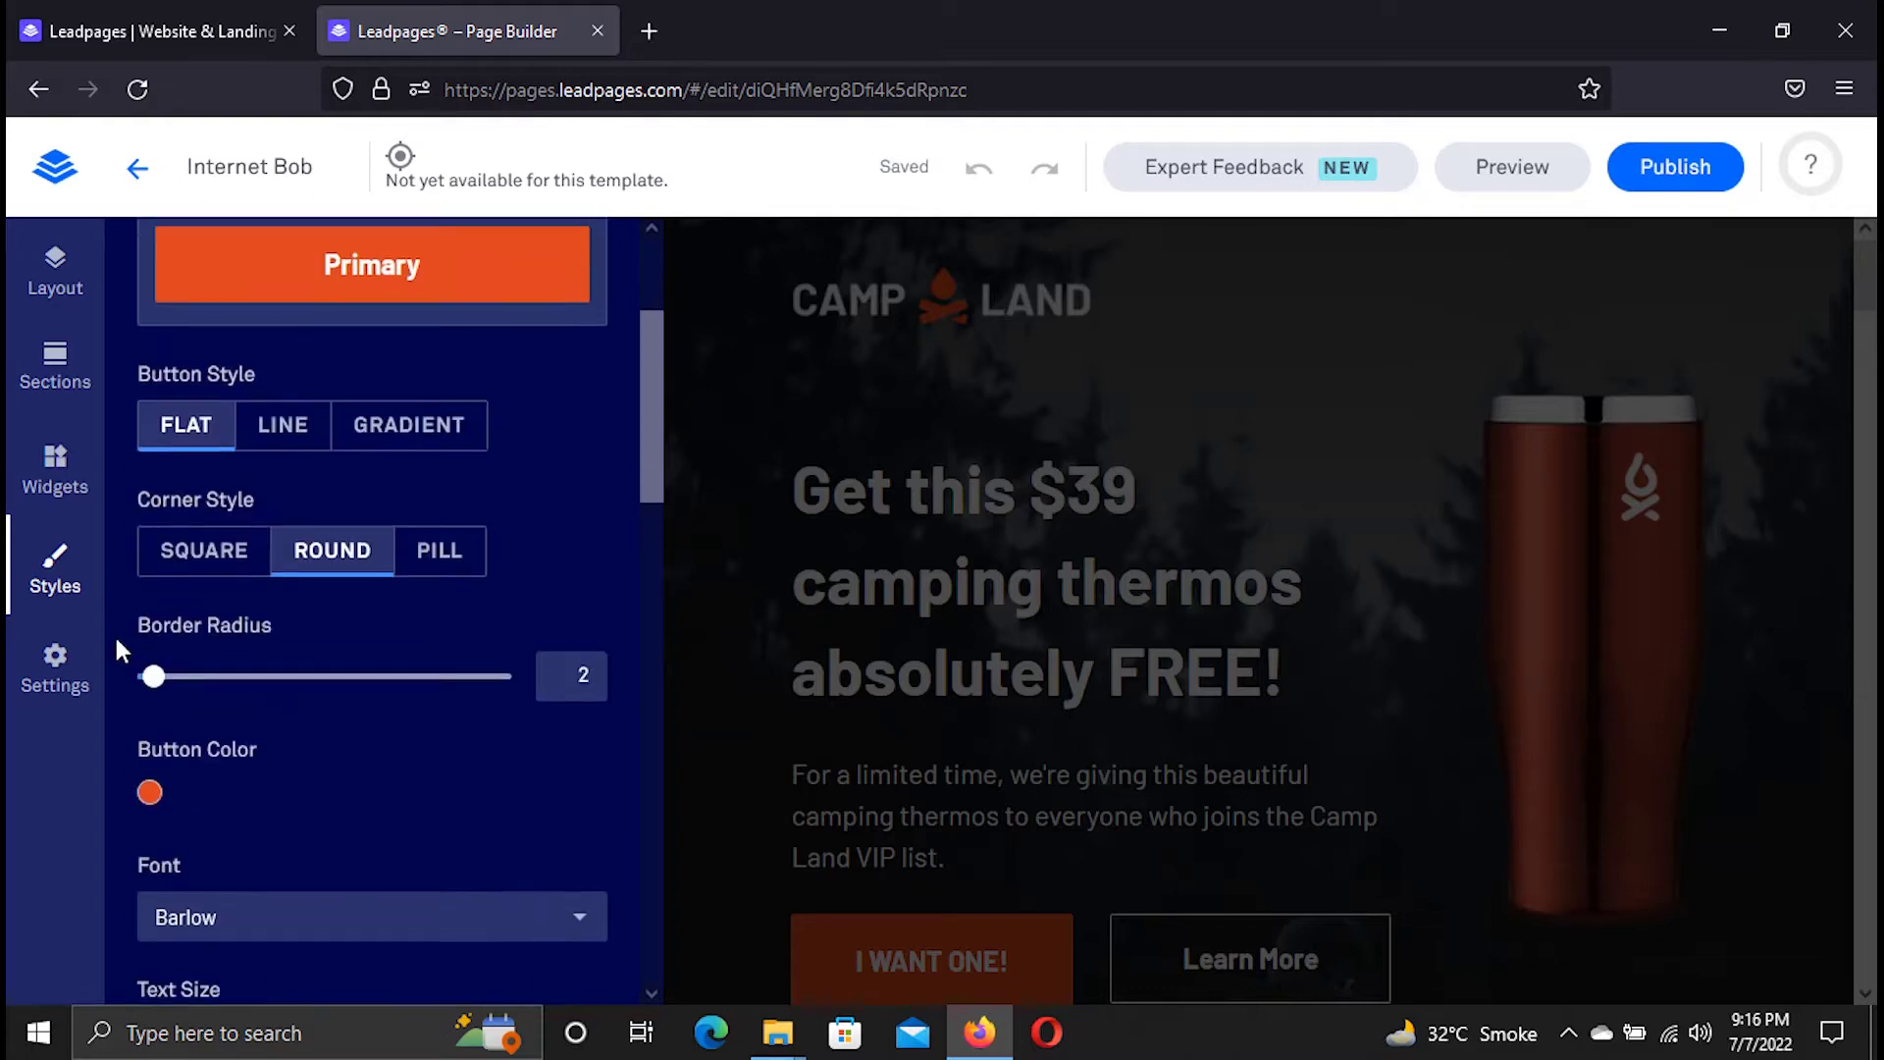
{"action": "scroll", "coordinate": [123, 618], "scroll_direction": "down", "scroll_amount": 5}
{"action": "left_click", "coordinate": [588, 388]}
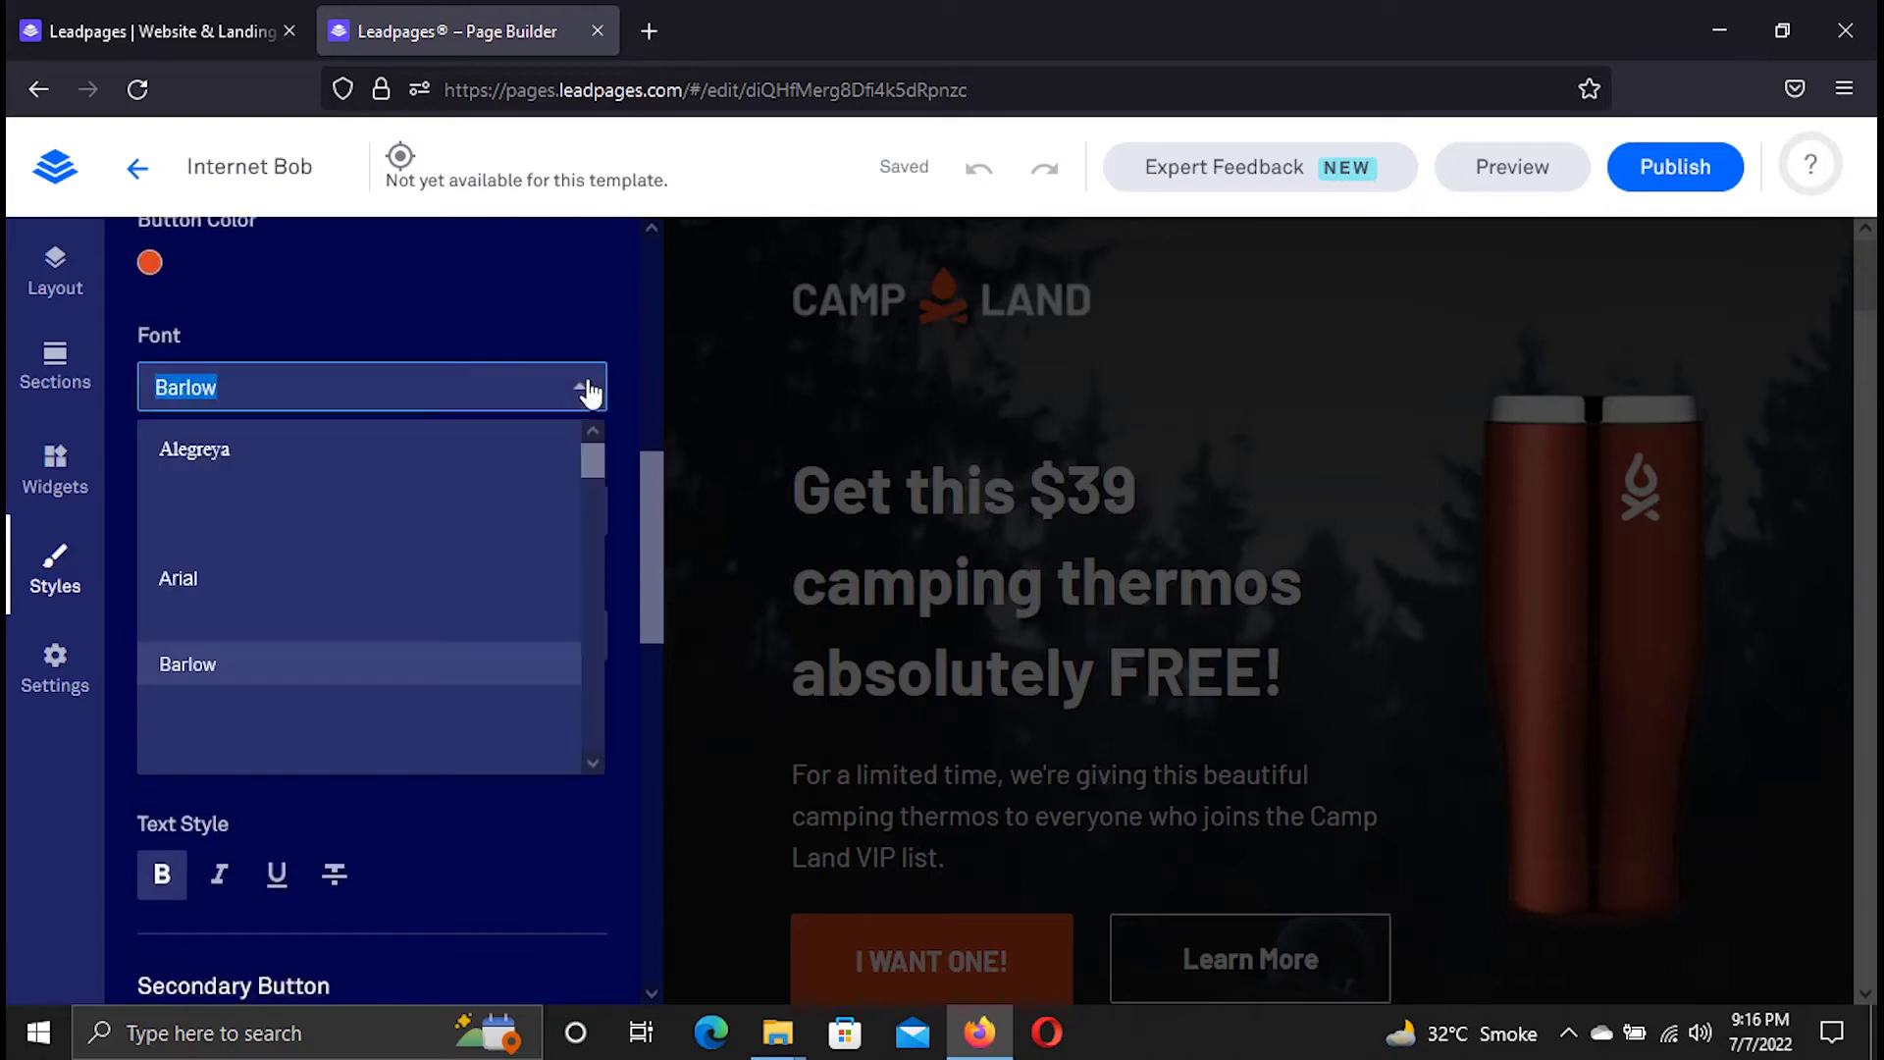
{"action": "left_click", "coordinate": [593, 324]}
{"action": "scroll", "coordinate": [567, 467], "scroll_direction": "down", "scroll_amount": 8}
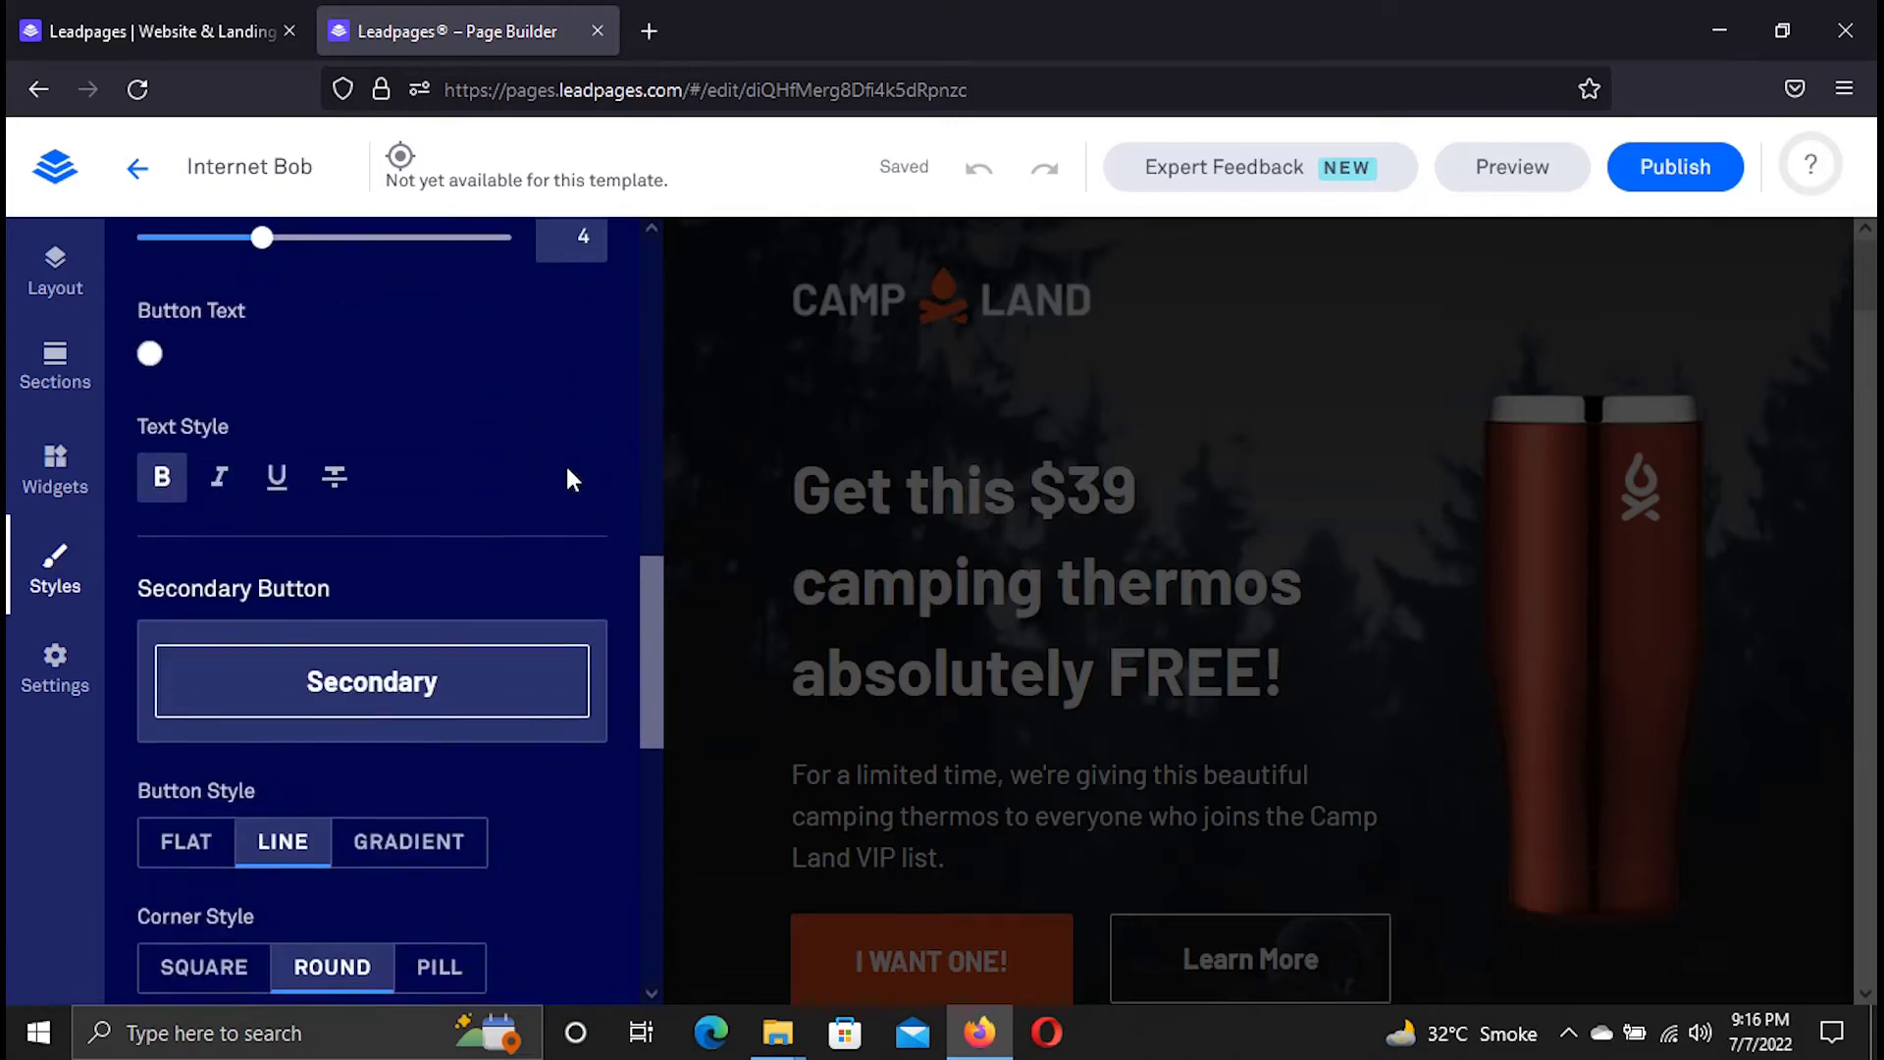
{"action": "scroll", "coordinate": [567, 475], "scroll_direction": "down", "scroll_amount": 5}
{"action": "scroll", "coordinate": [550, 530], "scroll_direction": "up", "scroll_amount": 1}
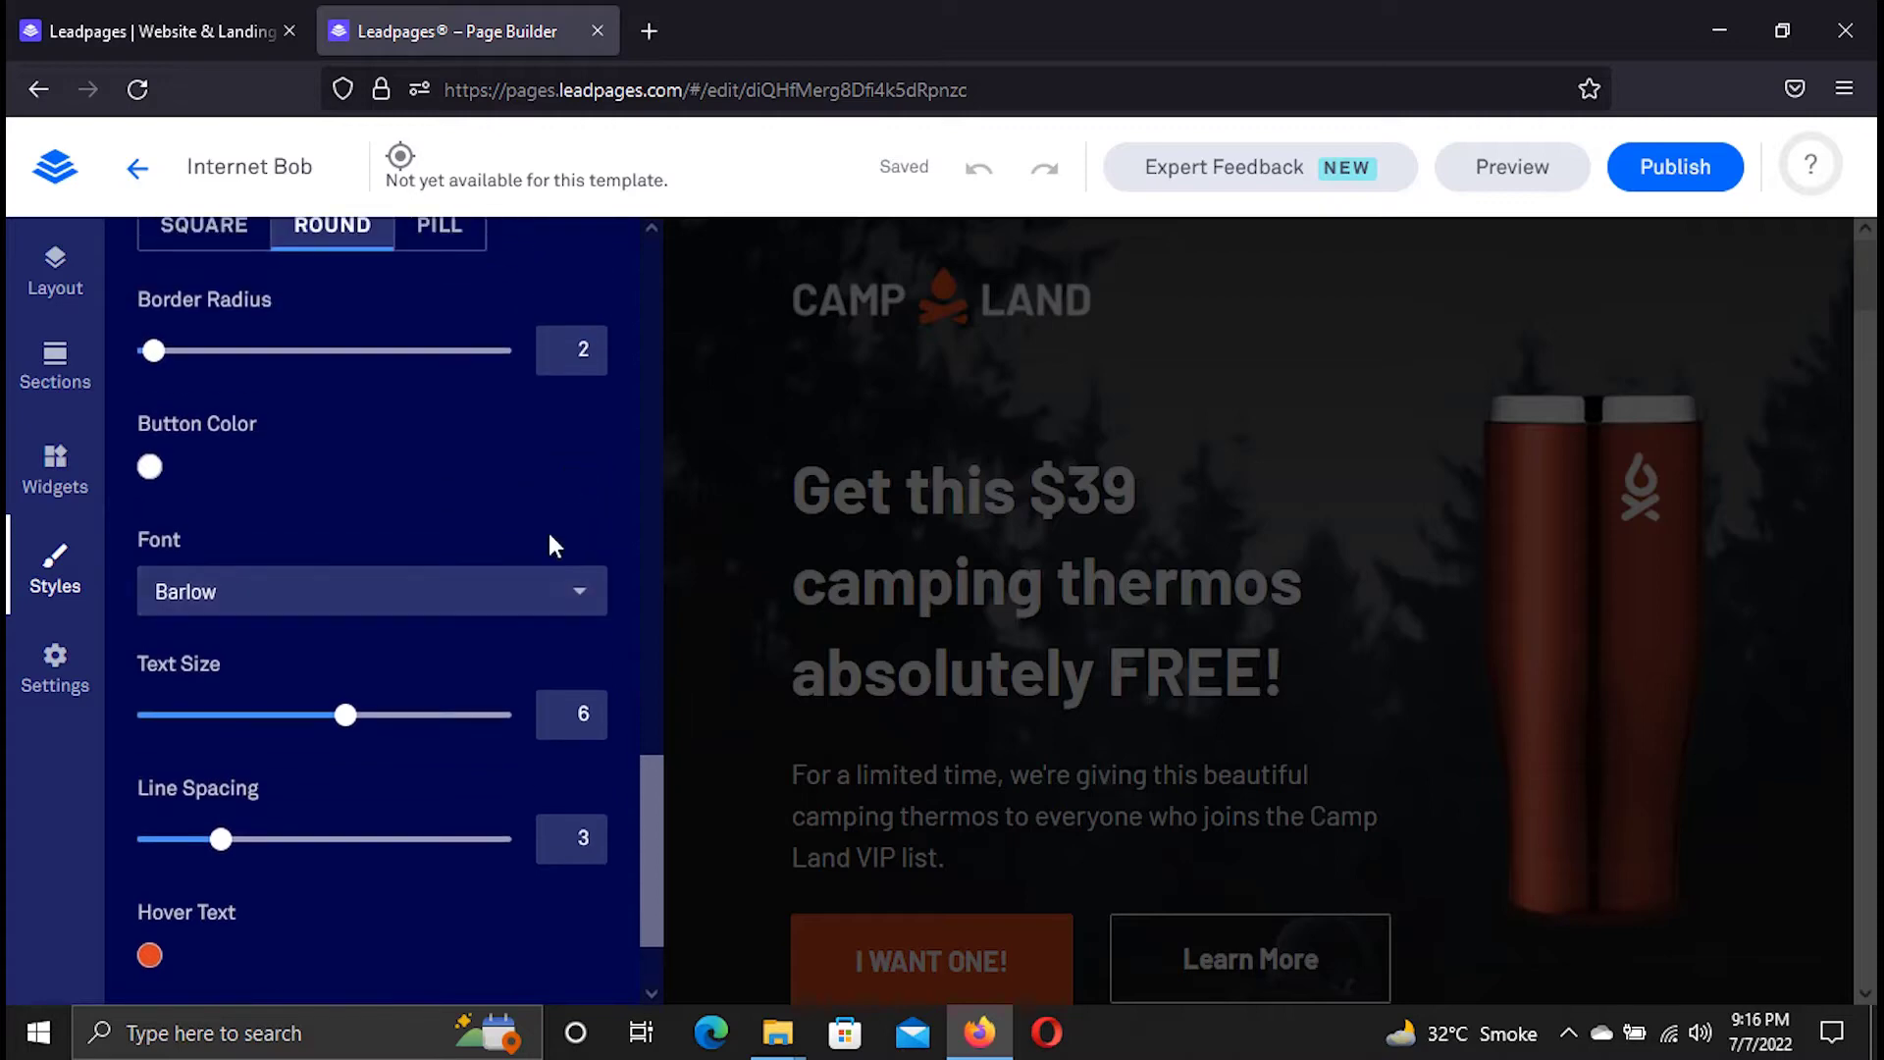
{"action": "scroll", "coordinate": [522, 506], "scroll_direction": "down", "scroll_amount": 4}
{"action": "scroll", "coordinate": [310, 391], "scroll_direction": "up", "scroll_amount": 10}
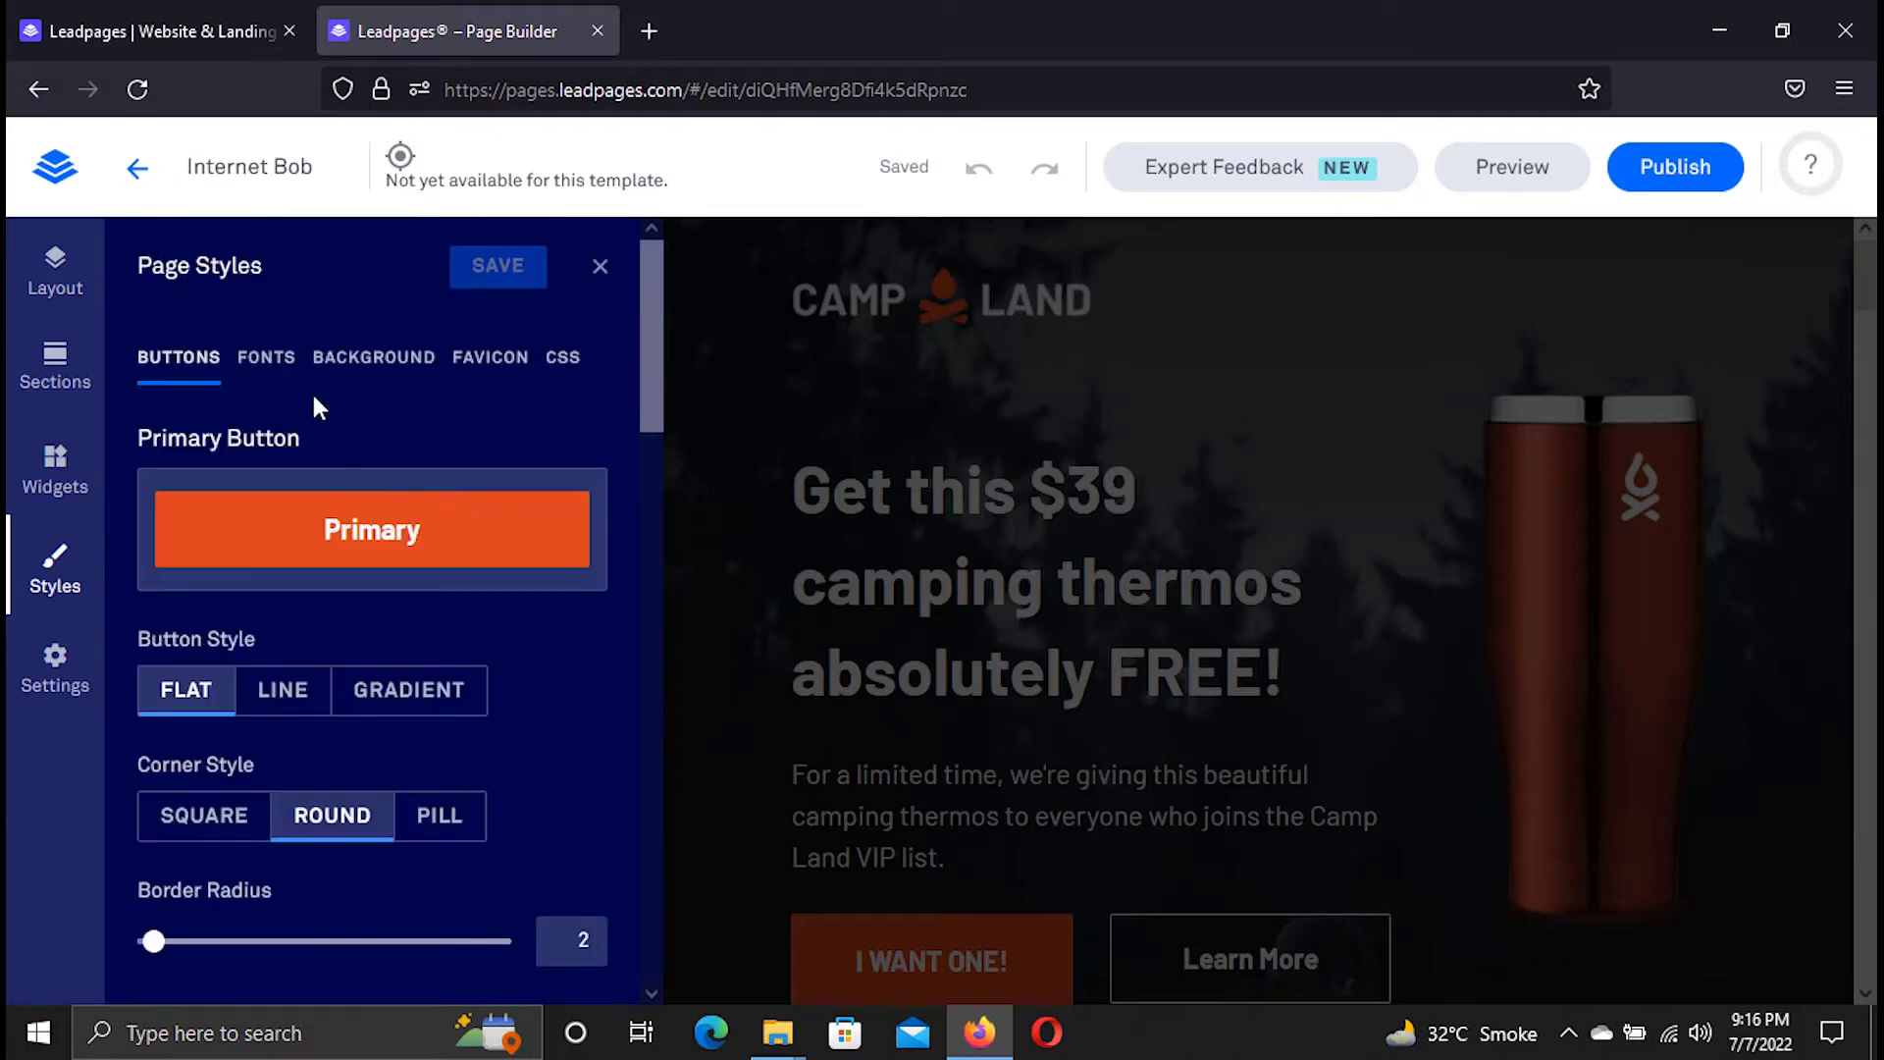
Browse the fonts offered for the page's headlines and body text in the page styles.
{"action": "left_click", "coordinate": [266, 365]}
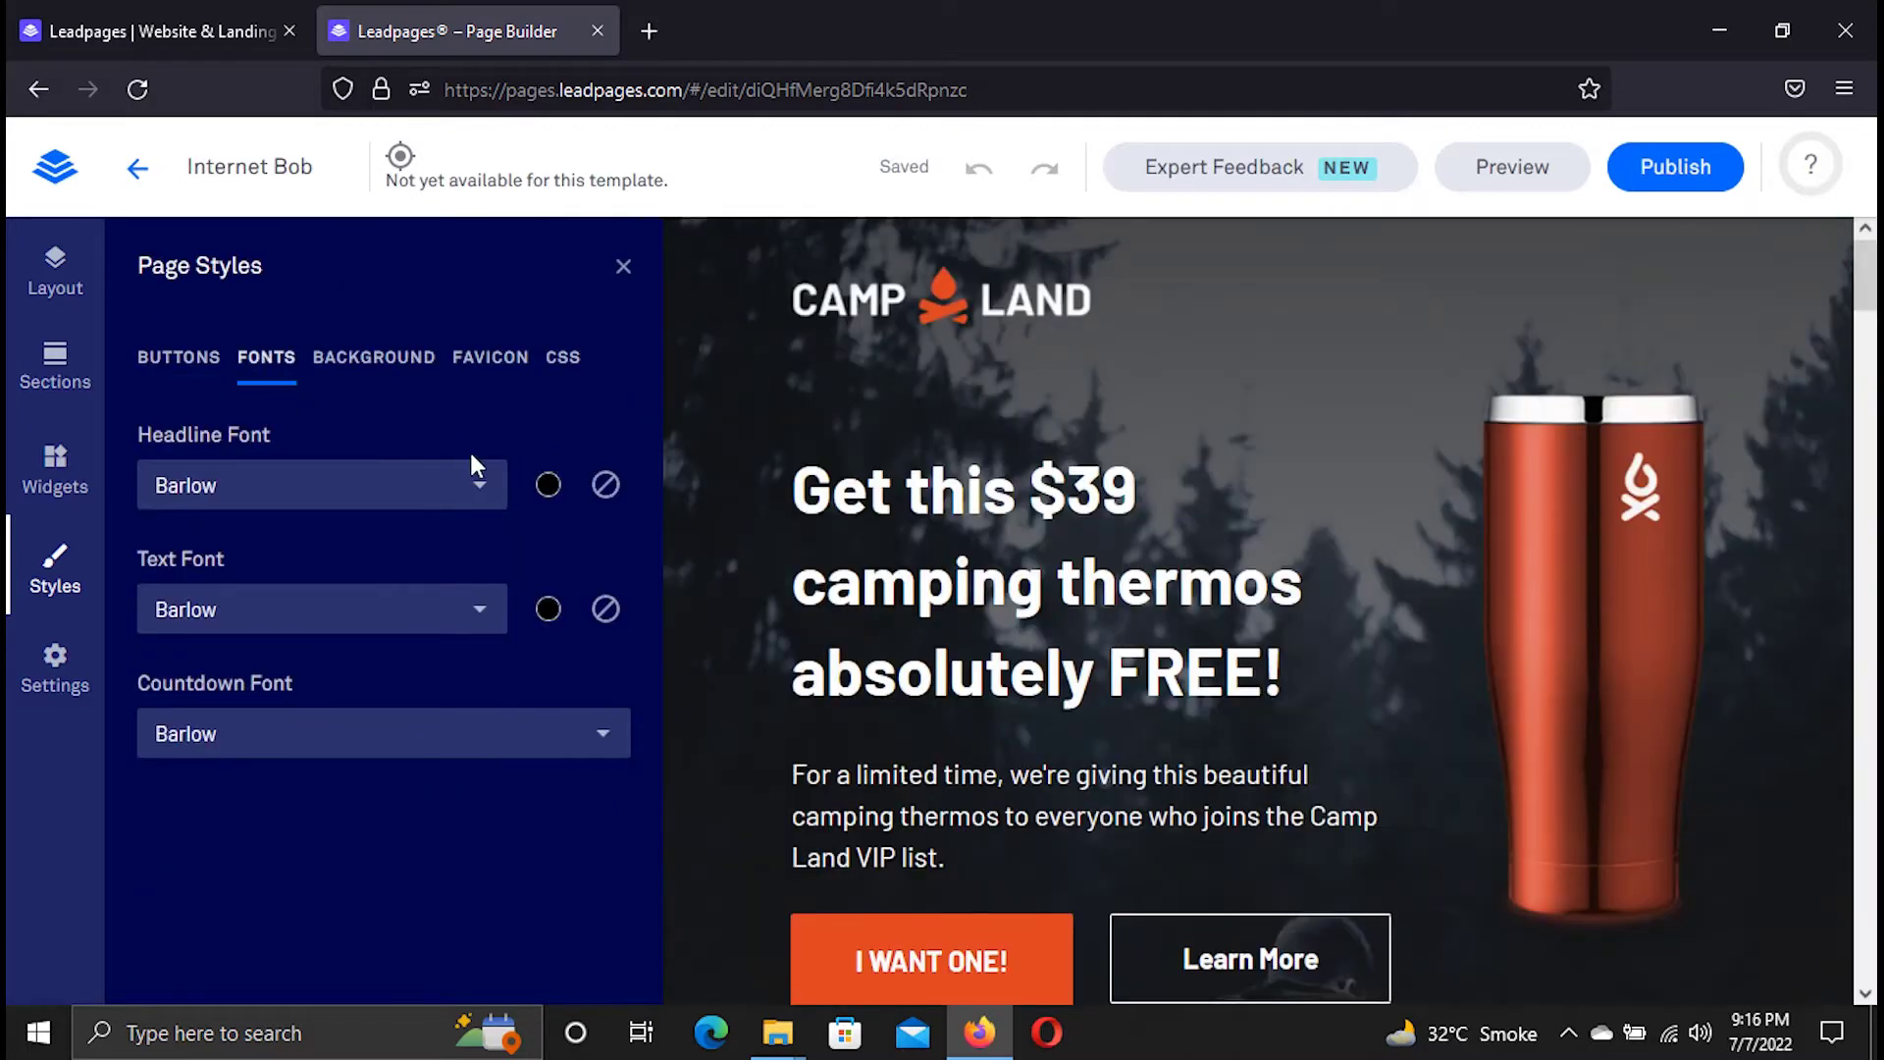
{"action": "left_click", "coordinate": [476, 487]}
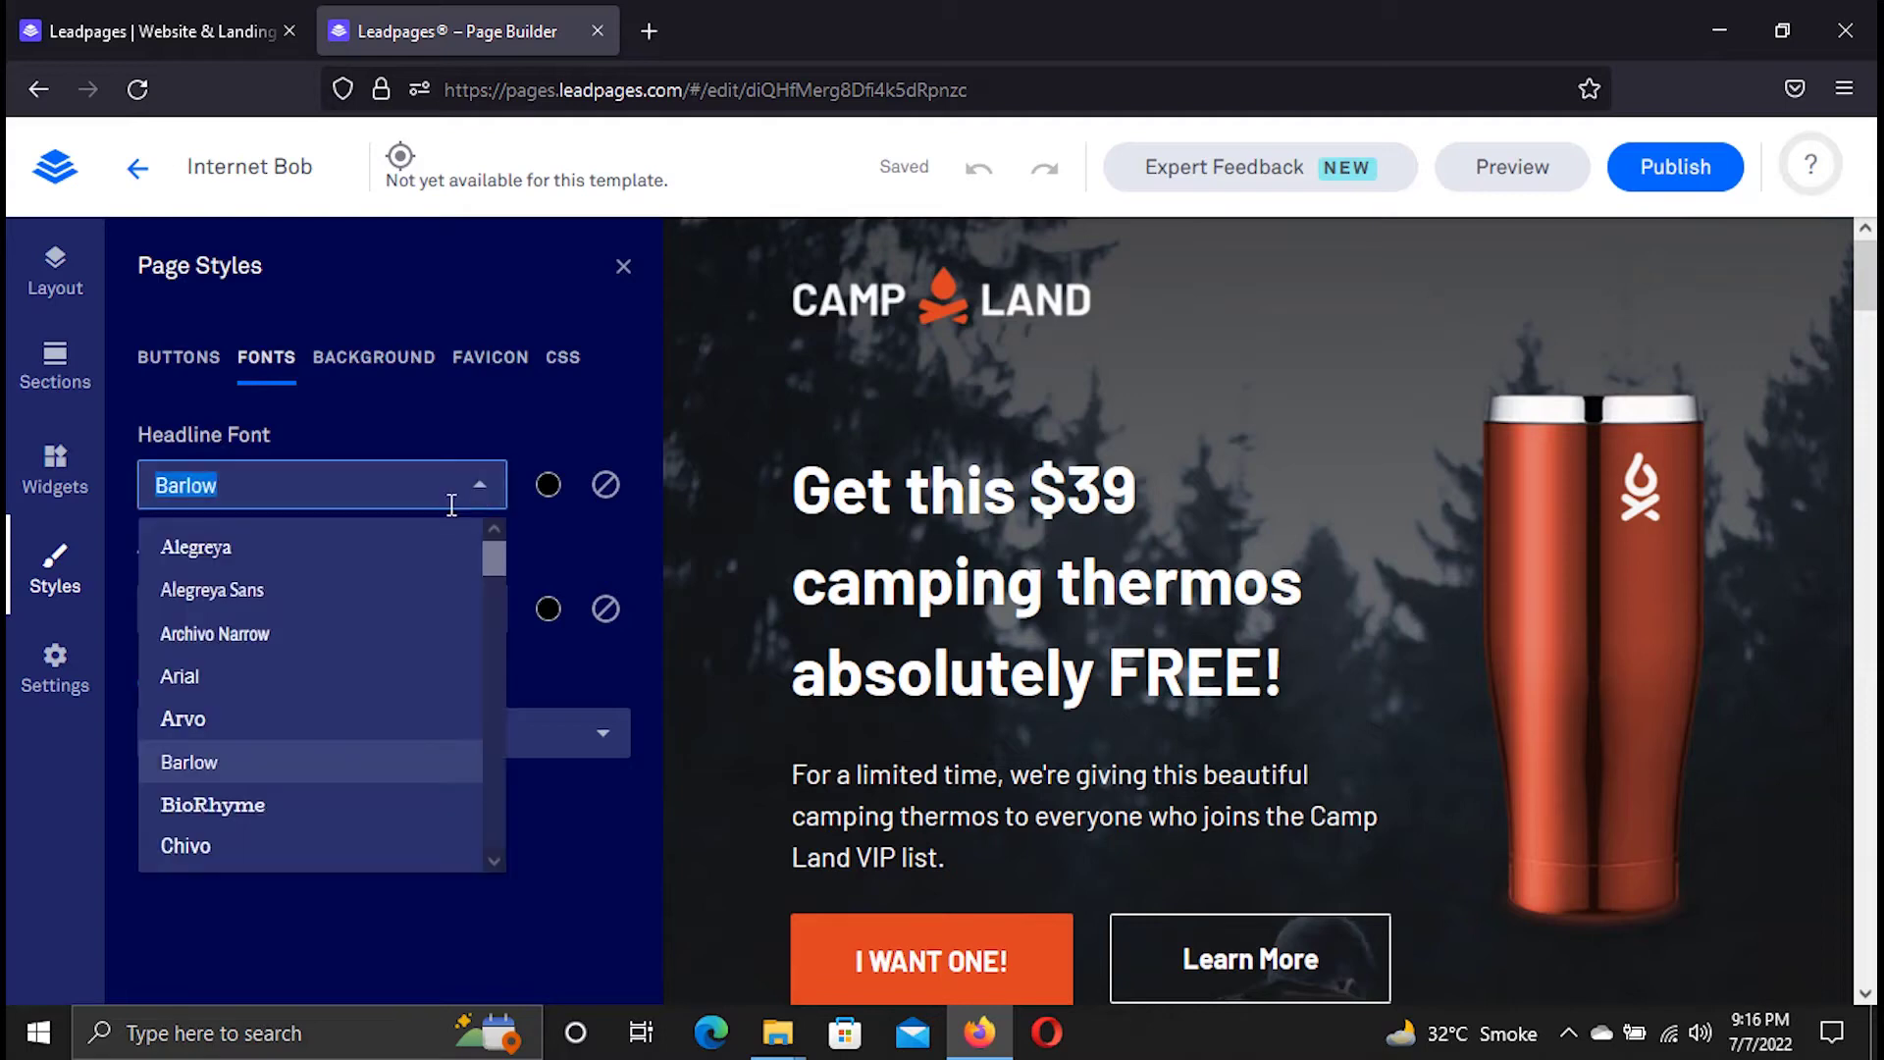
{"action": "scroll", "coordinate": [400, 584], "scroll_direction": "down", "scroll_amount": 10}
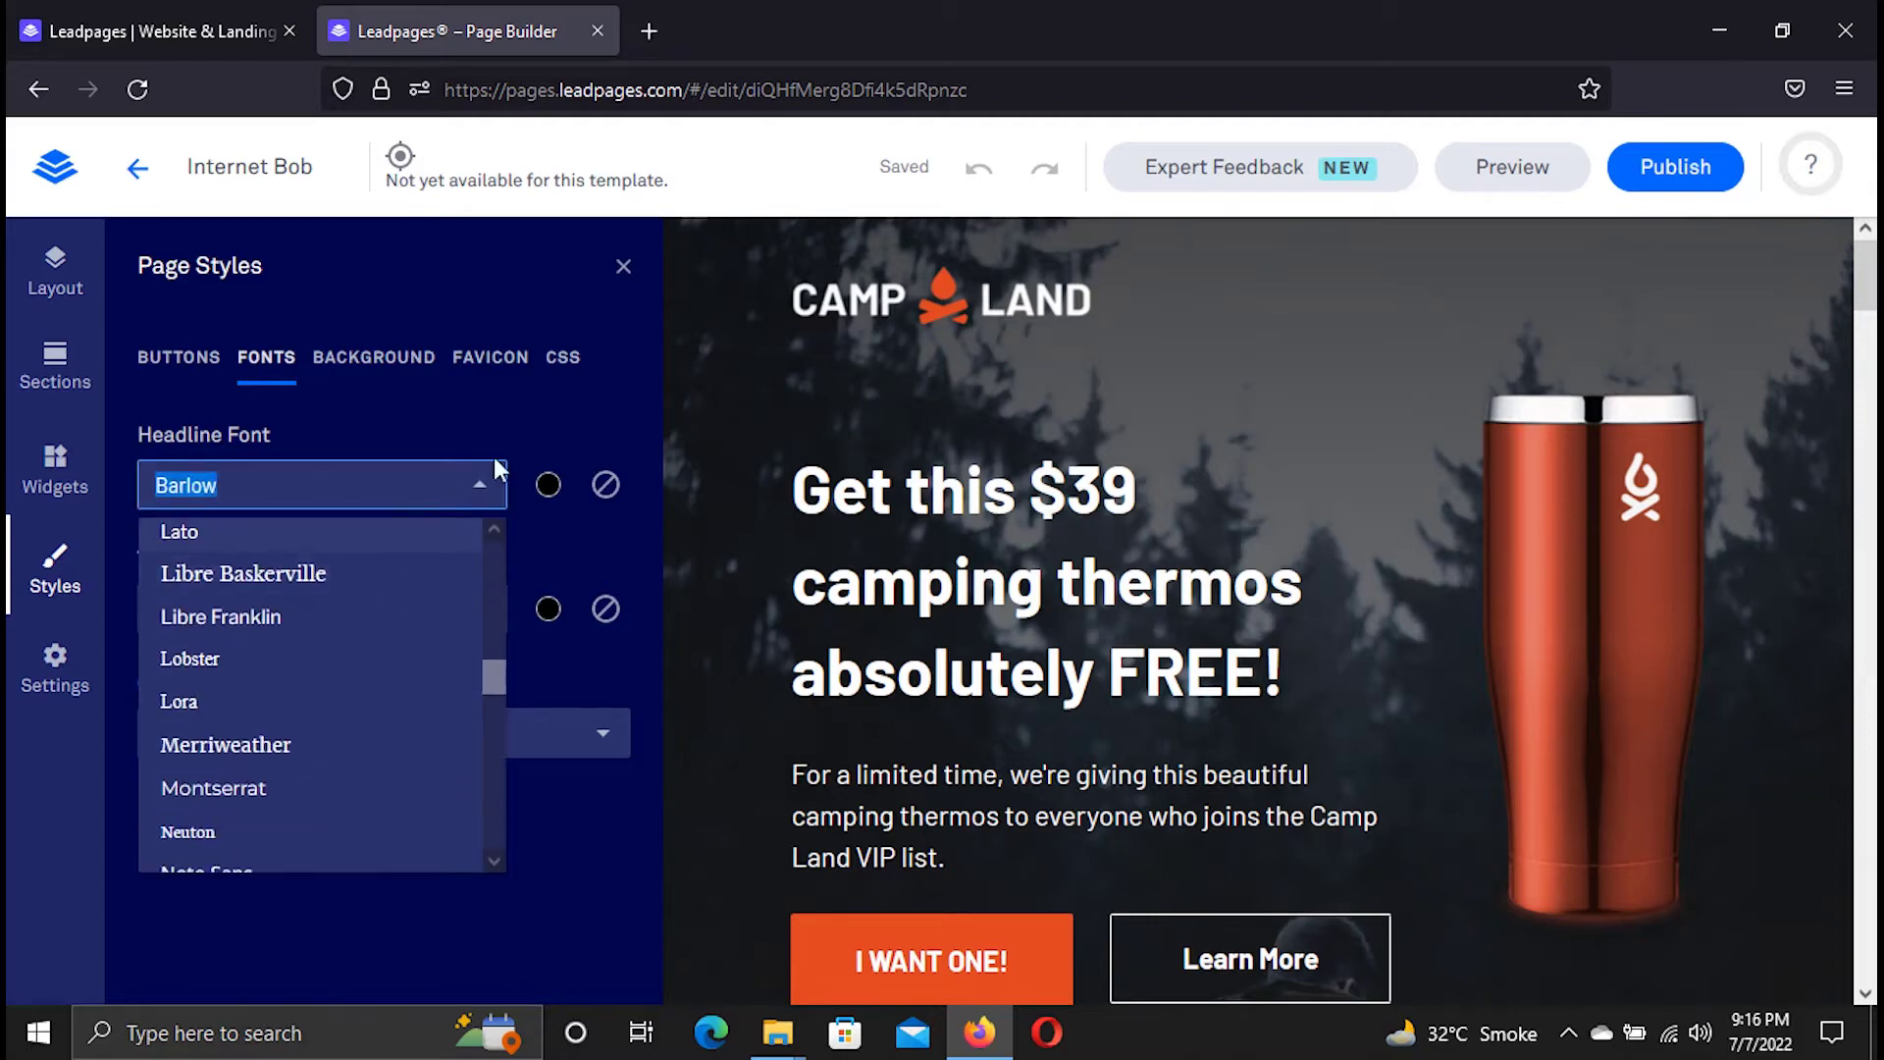
{"action": "left_click", "coordinate": [527, 567]}
{"action": "left_click", "coordinate": [481, 616]}
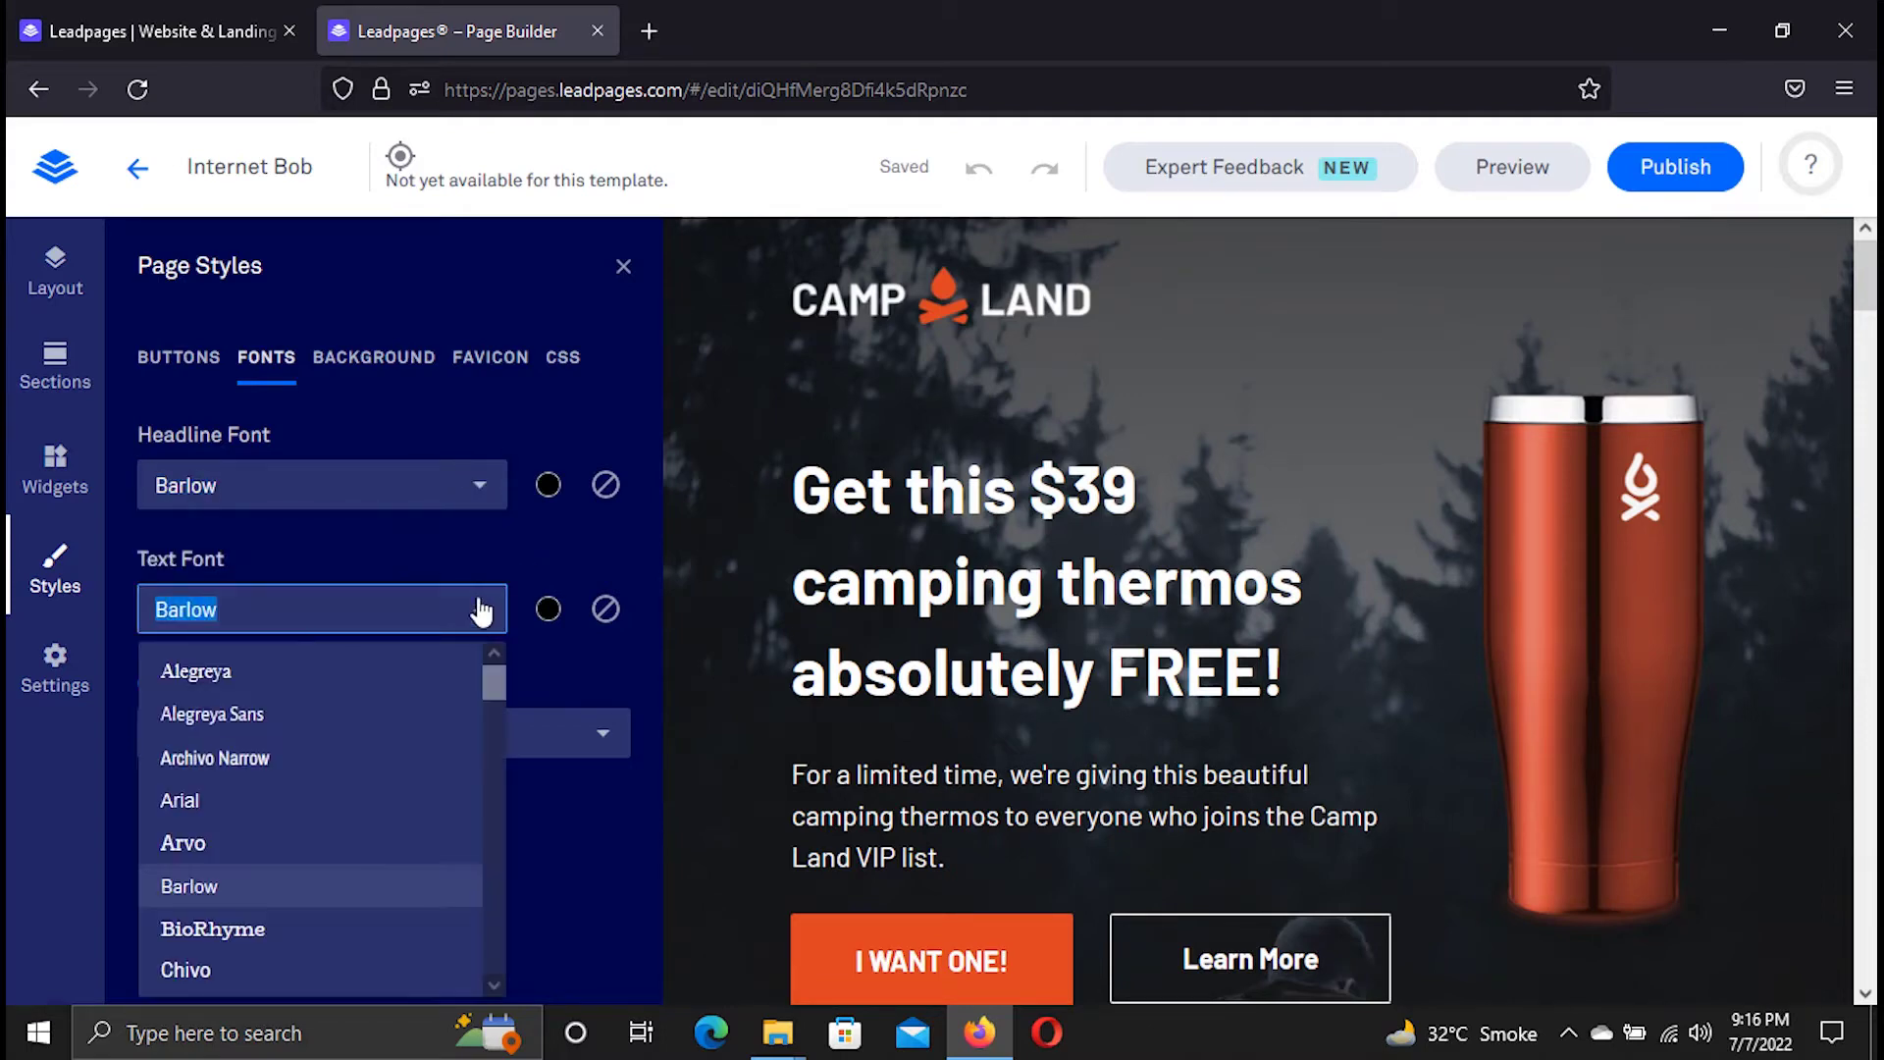
{"action": "scroll", "coordinate": [408, 720], "scroll_direction": "down", "scroll_amount": 2}
{"action": "scroll", "coordinate": [431, 677], "scroll_direction": "up", "scroll_amount": 2}
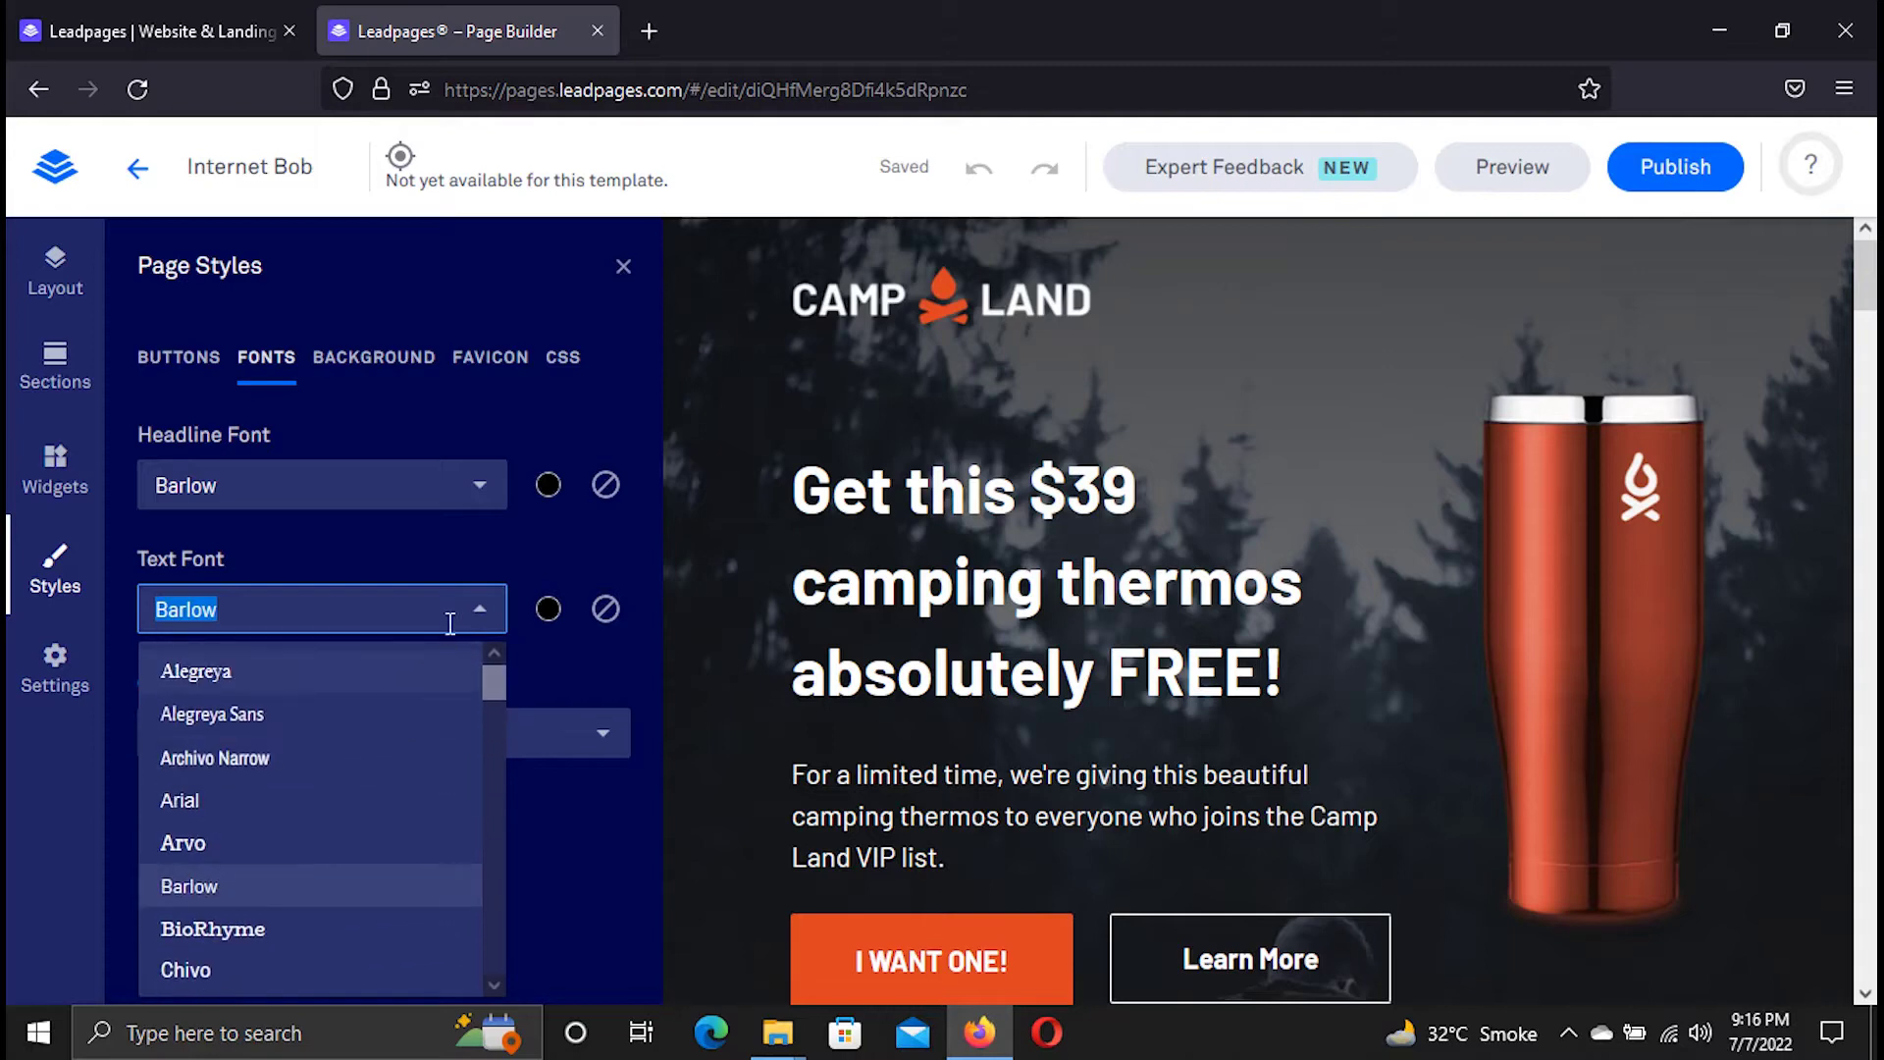
Check the page background options, including the background color choices, and open the favicon settings.
{"action": "left_click", "coordinate": [379, 357]}
{"action": "scroll", "coordinate": [447, 505], "scroll_direction": "down", "scroll_amount": 1}
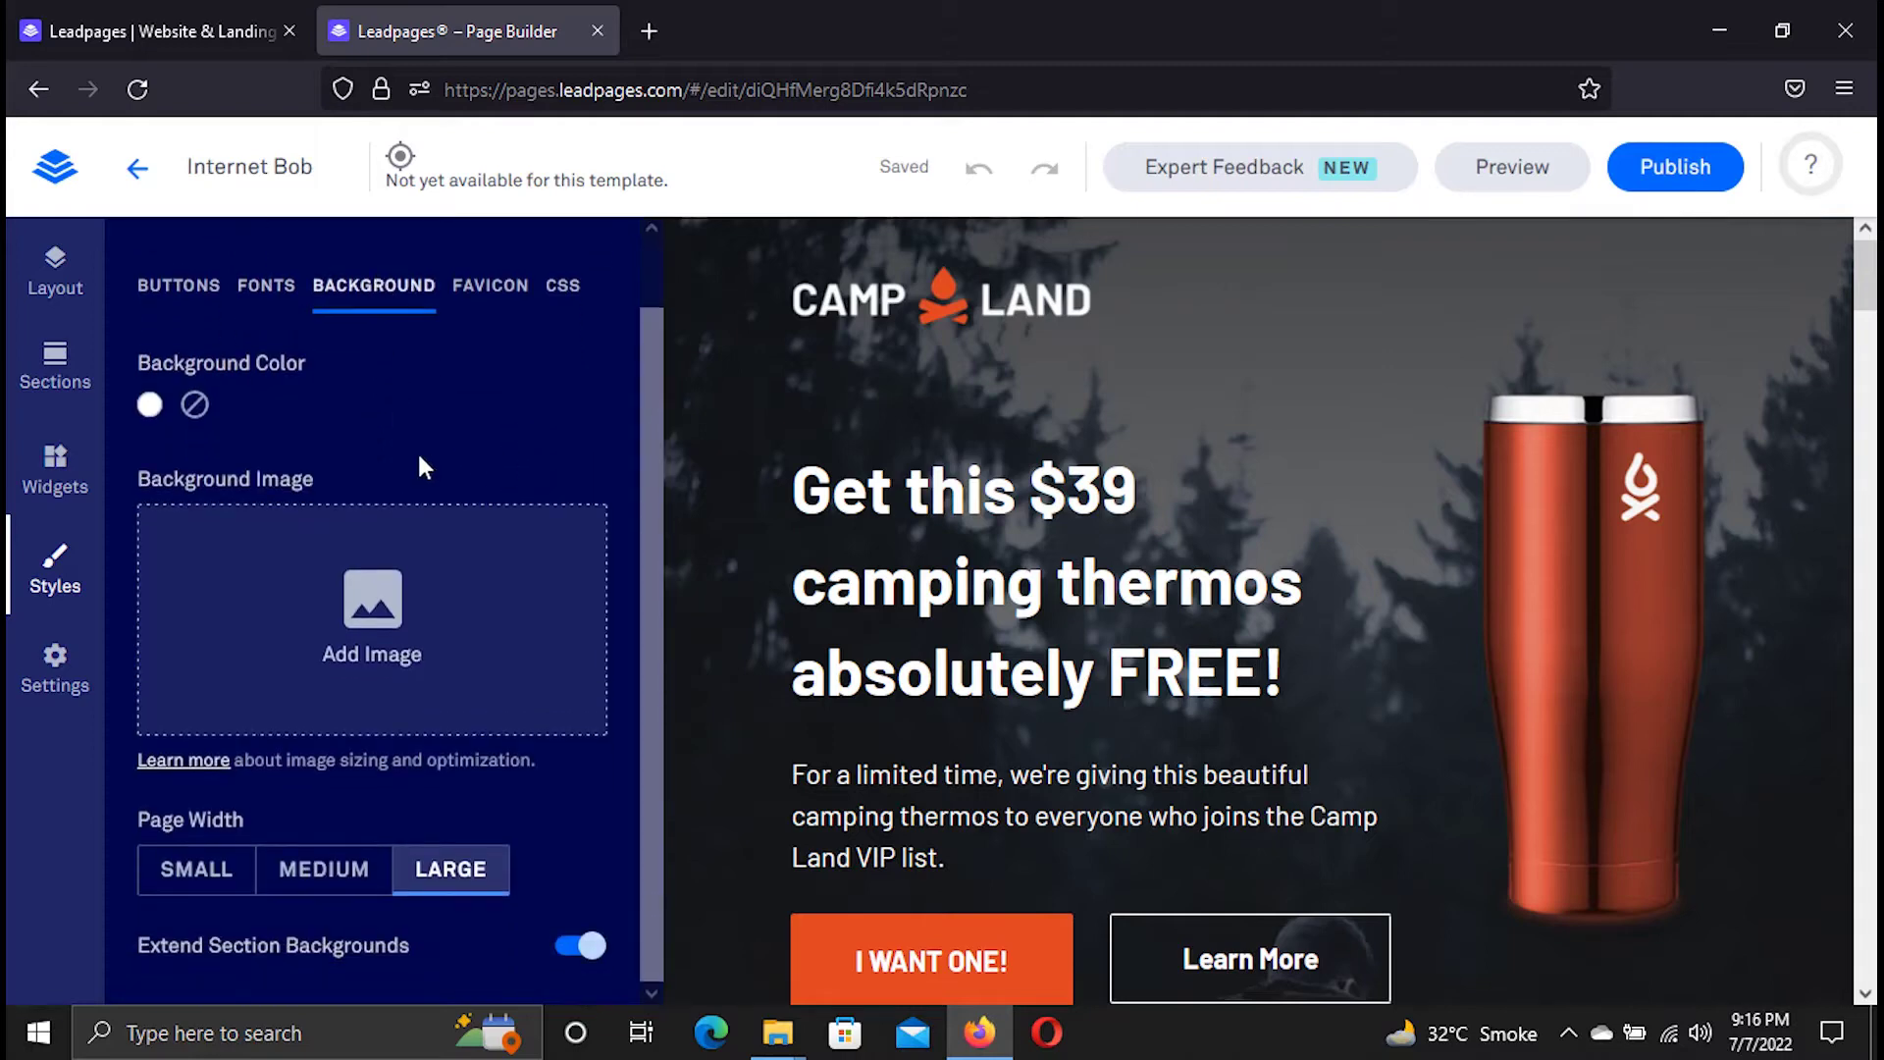
{"action": "left_click", "coordinate": [151, 407]}
{"action": "left_click", "coordinate": [555, 443]}
{"action": "left_click", "coordinate": [495, 295]}
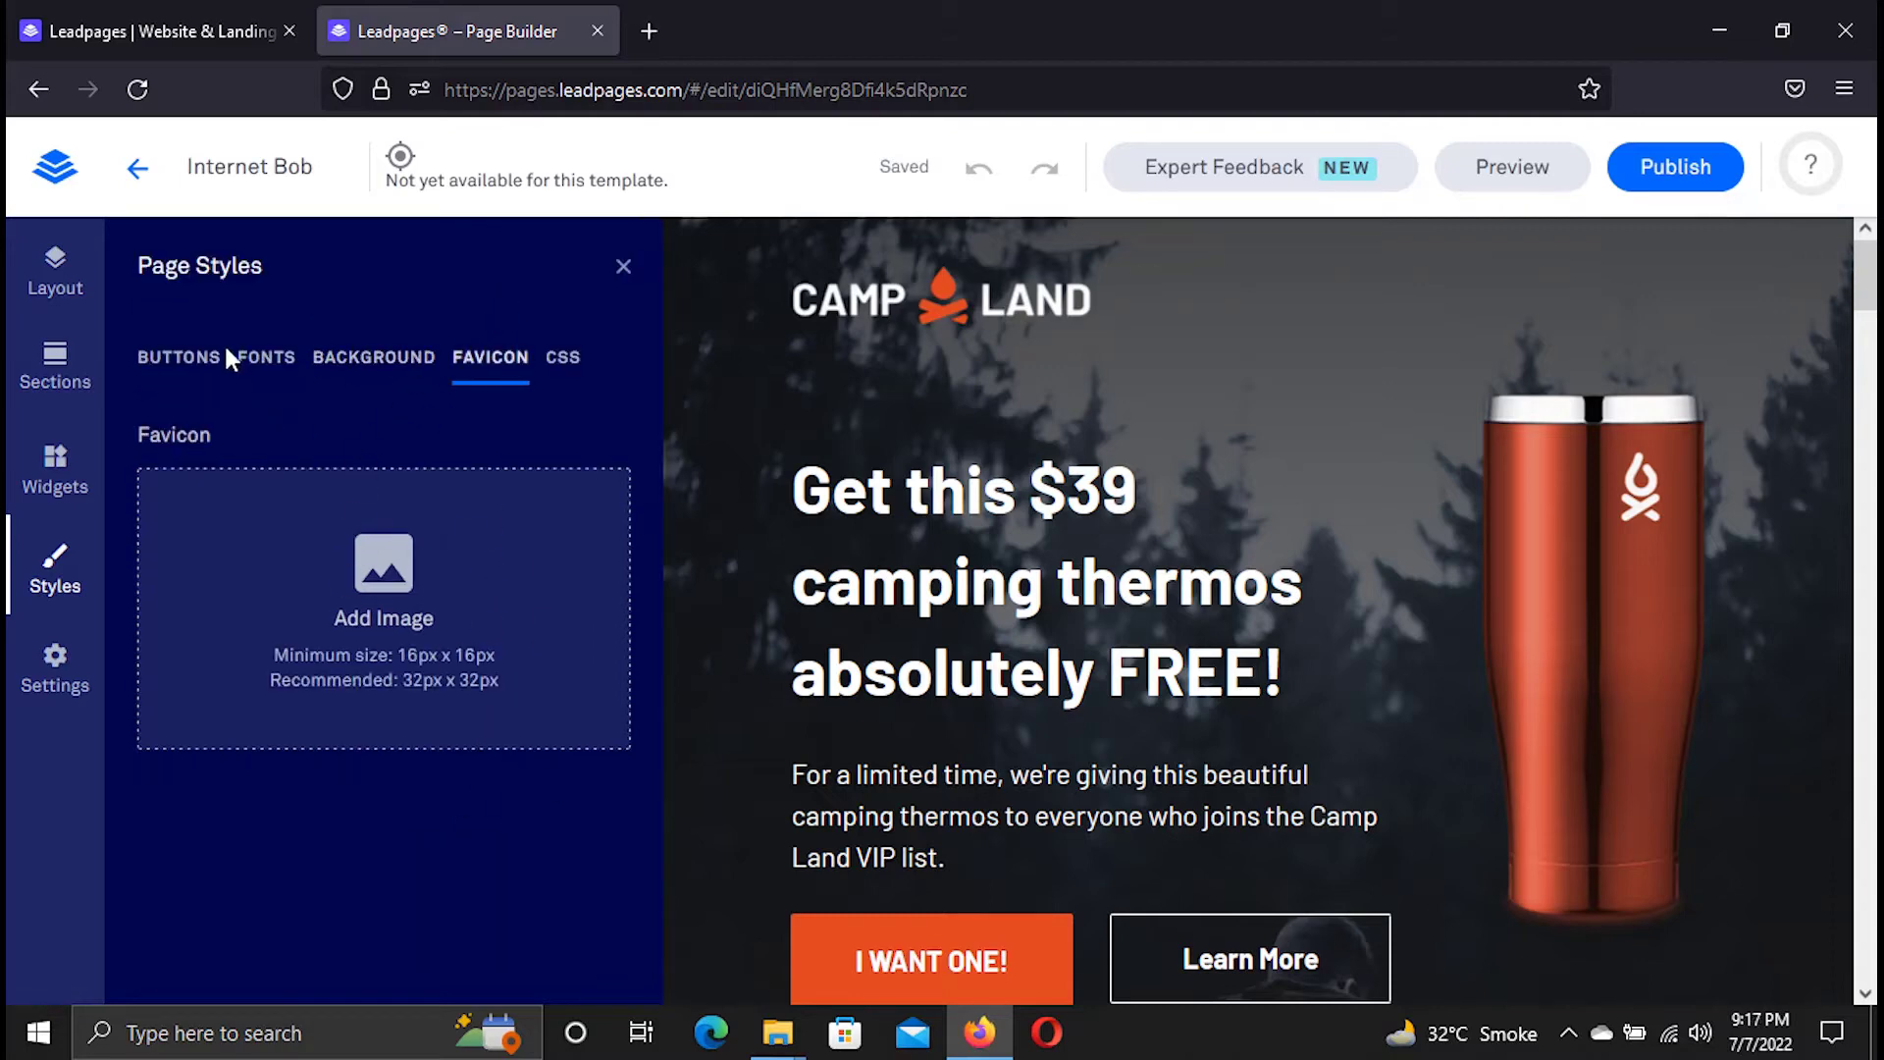
{"action": "left_click", "coordinate": [33, 41]}
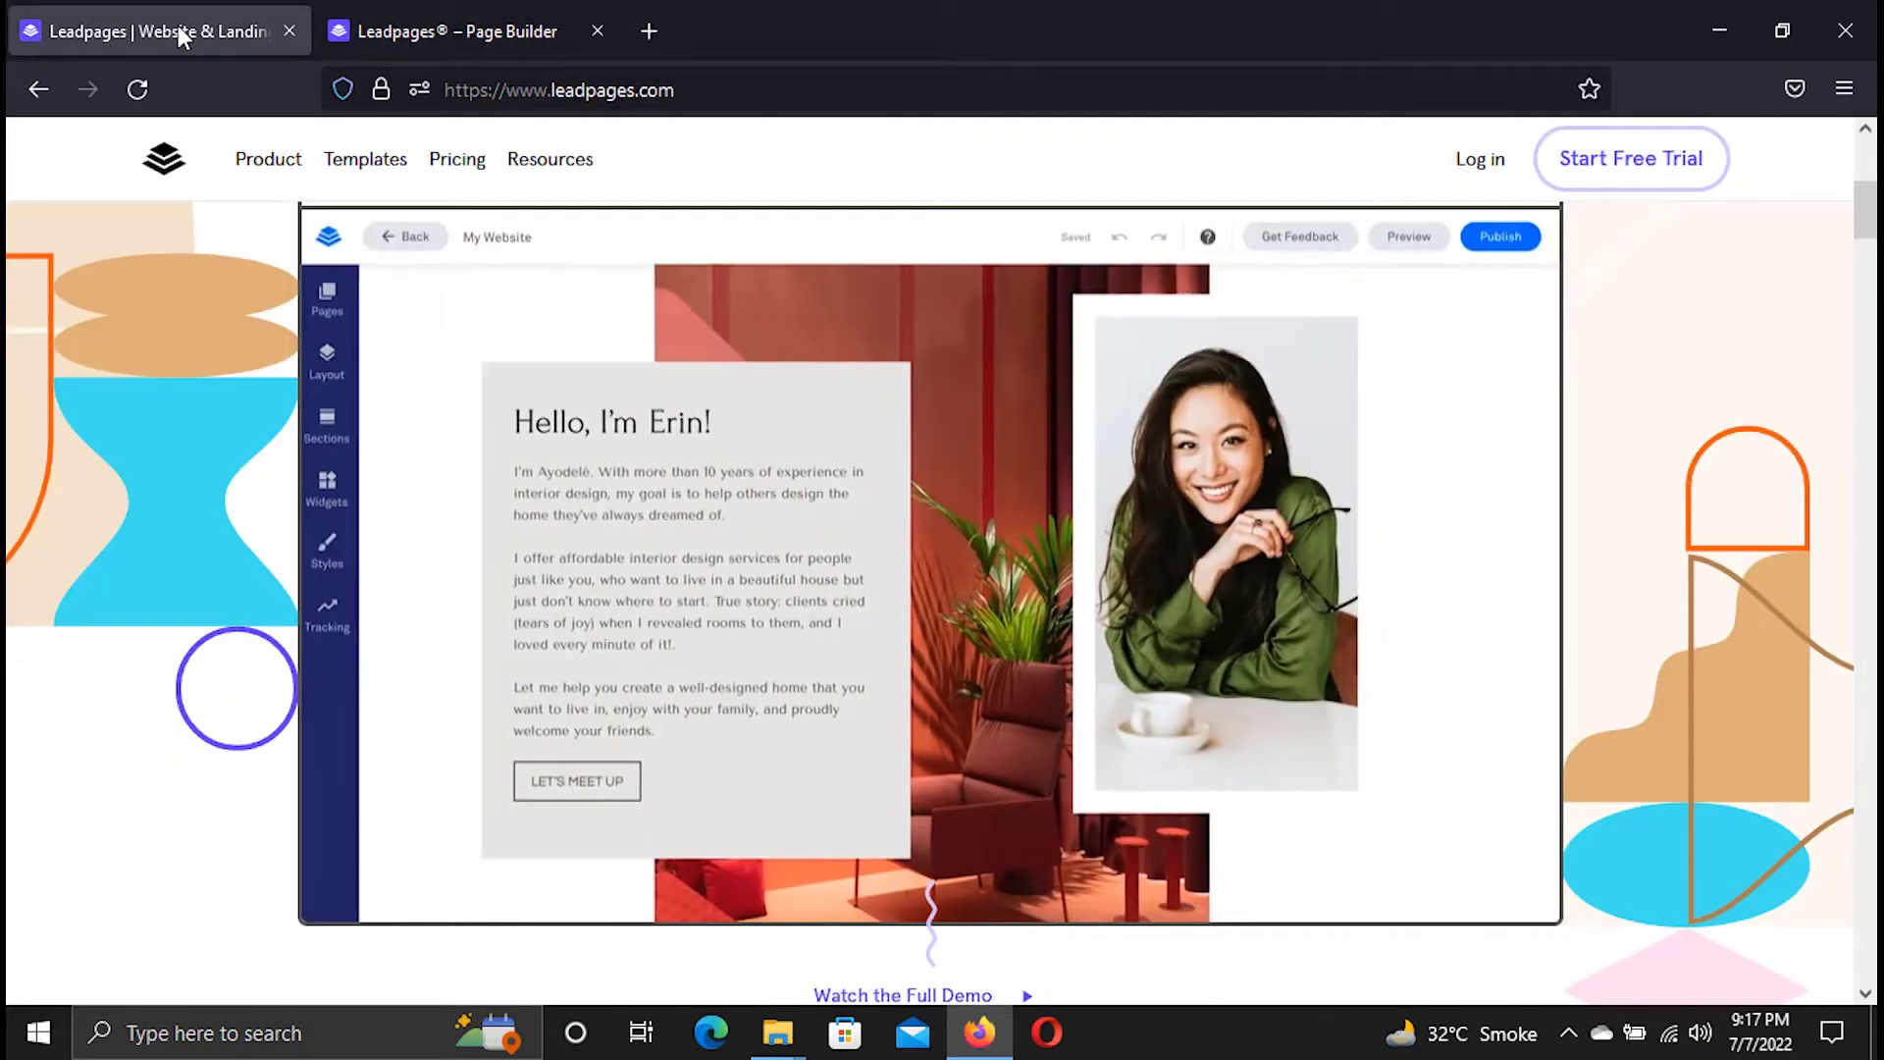
{"action": "left_click", "coordinate": [341, 29]}
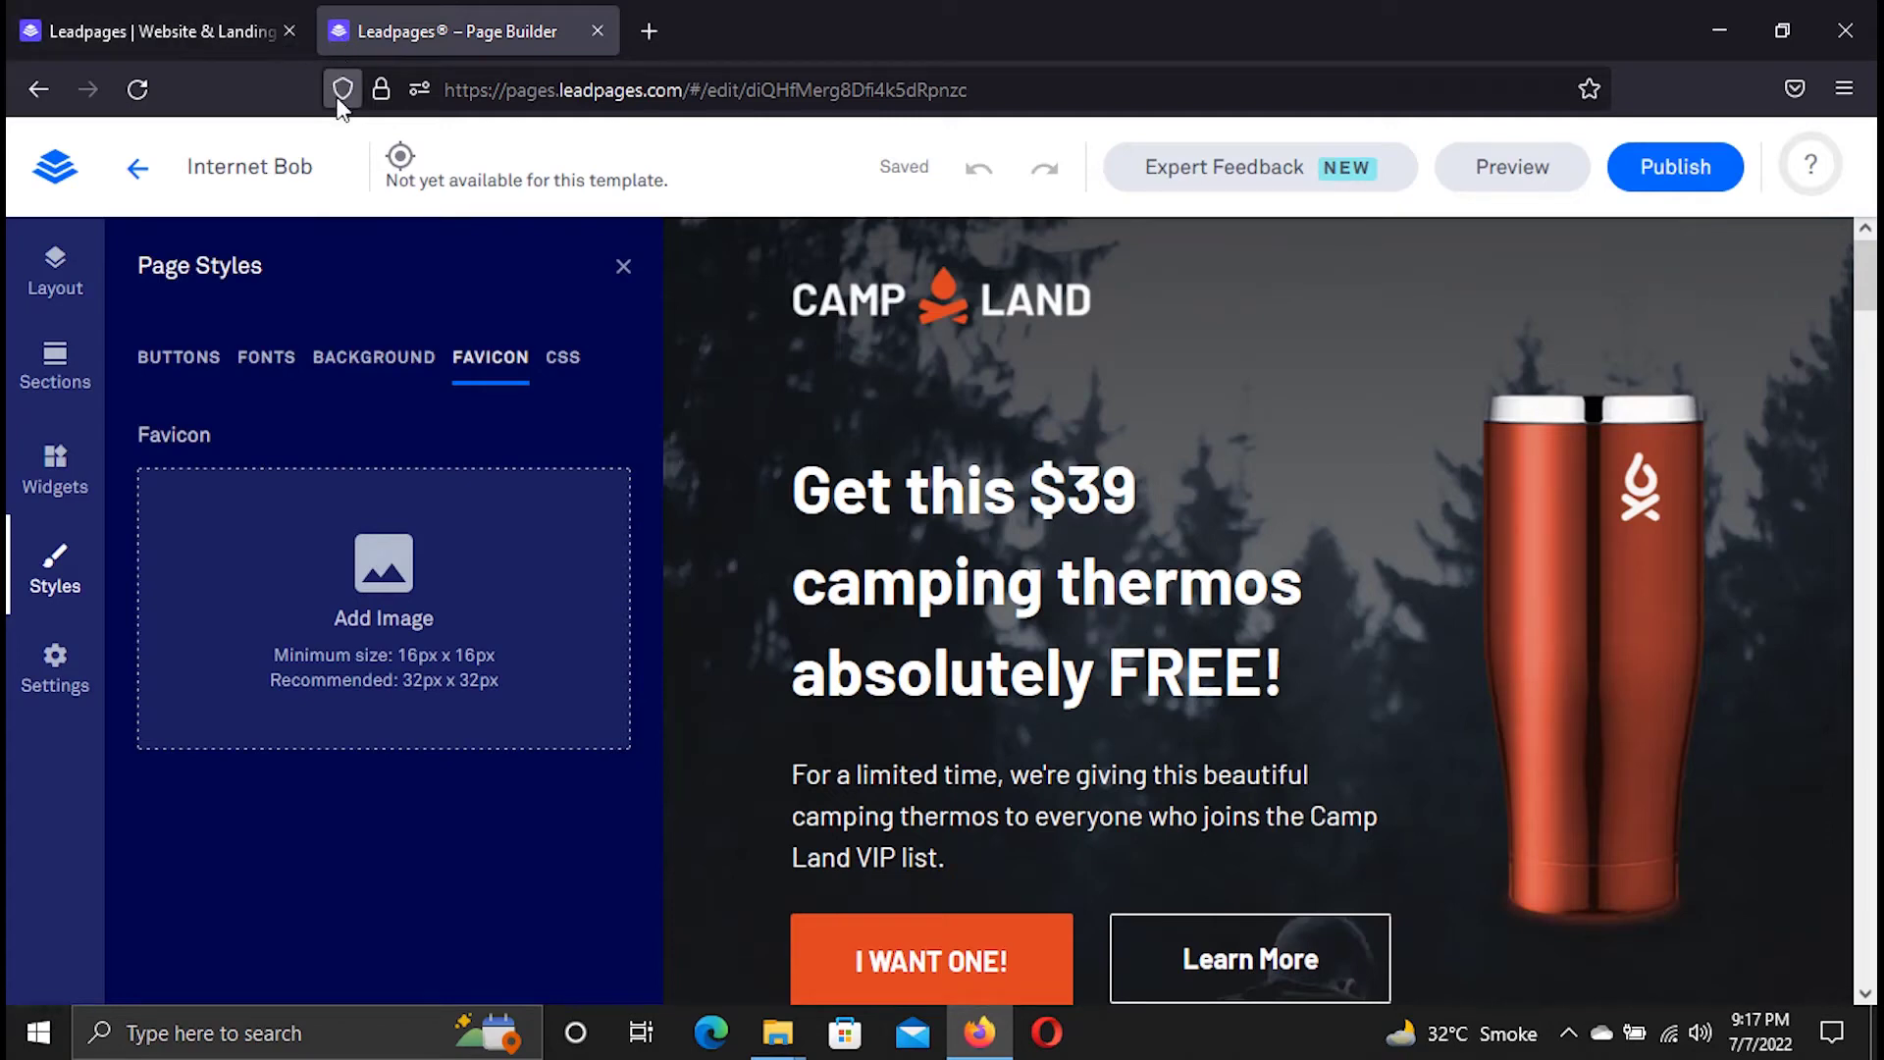
Check the page's custom CSS settings and browse the full list of available widgets.
{"action": "left_click", "coordinate": [565, 360]}
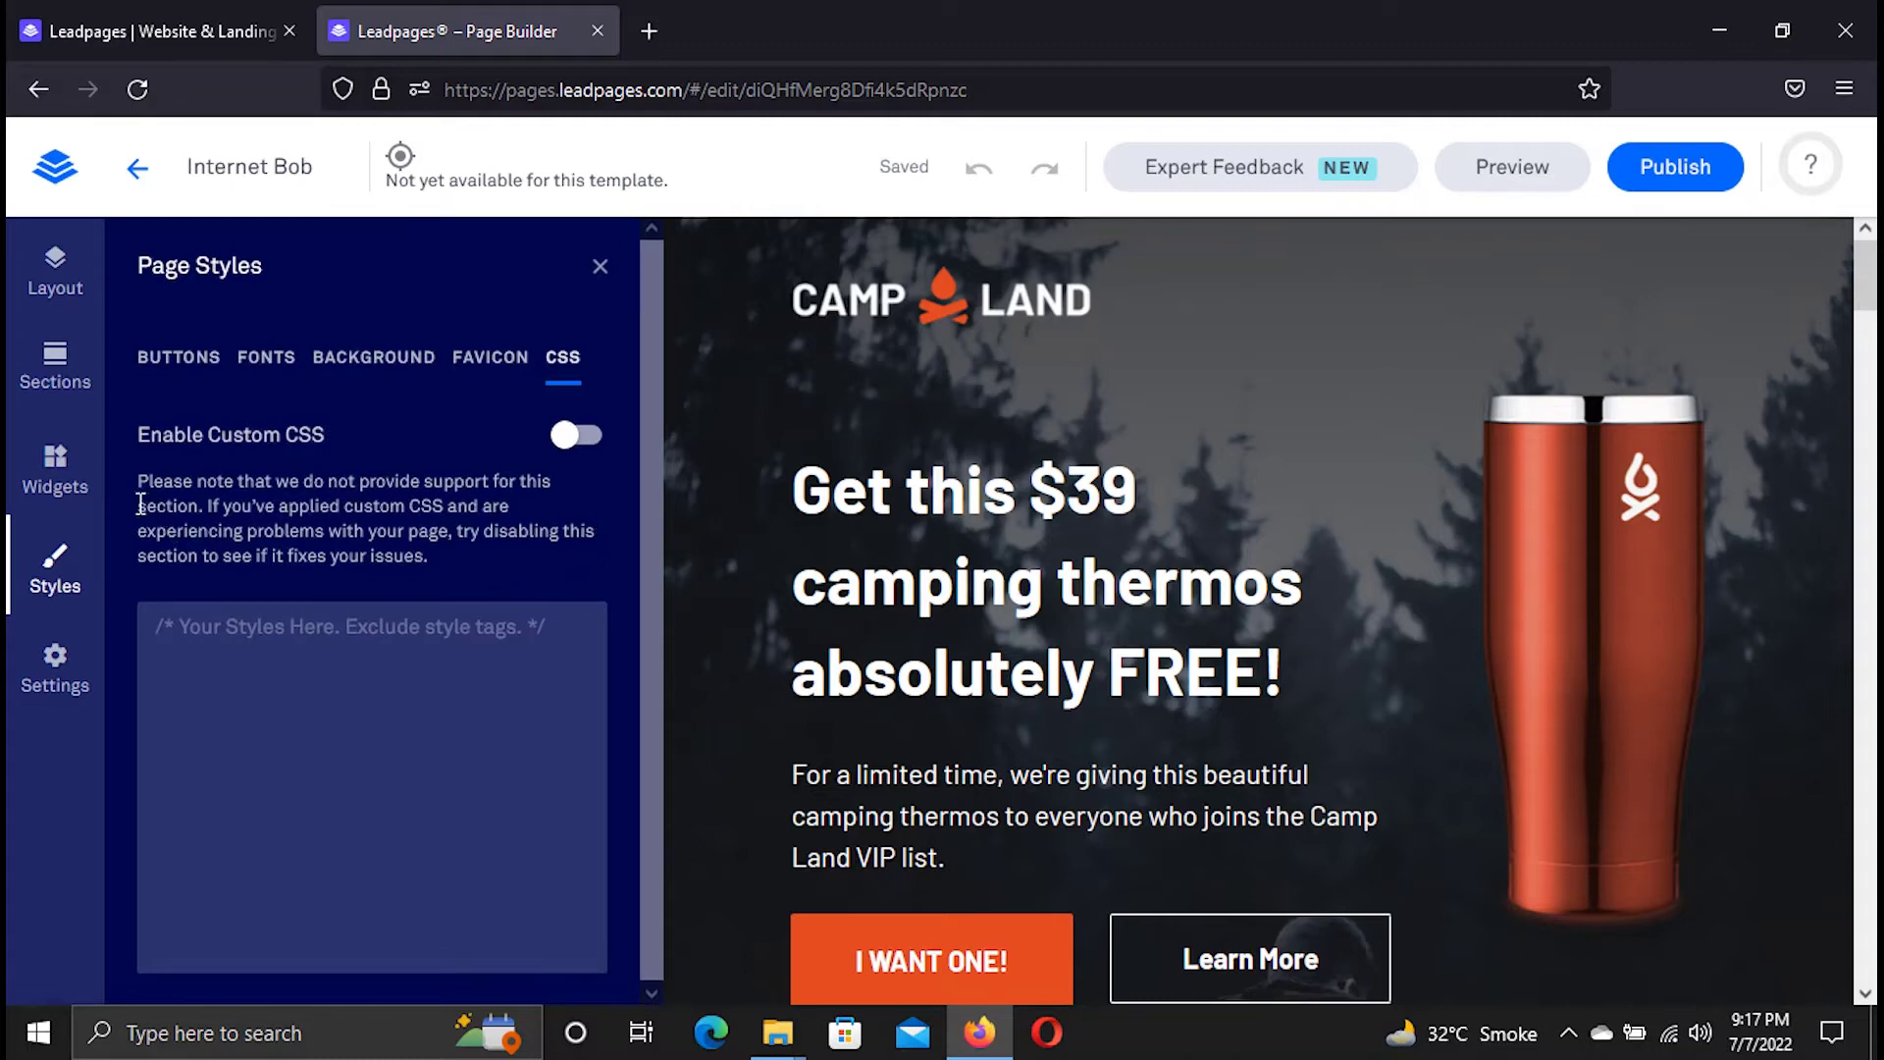
{"action": "left_click", "coordinate": [83, 480]}
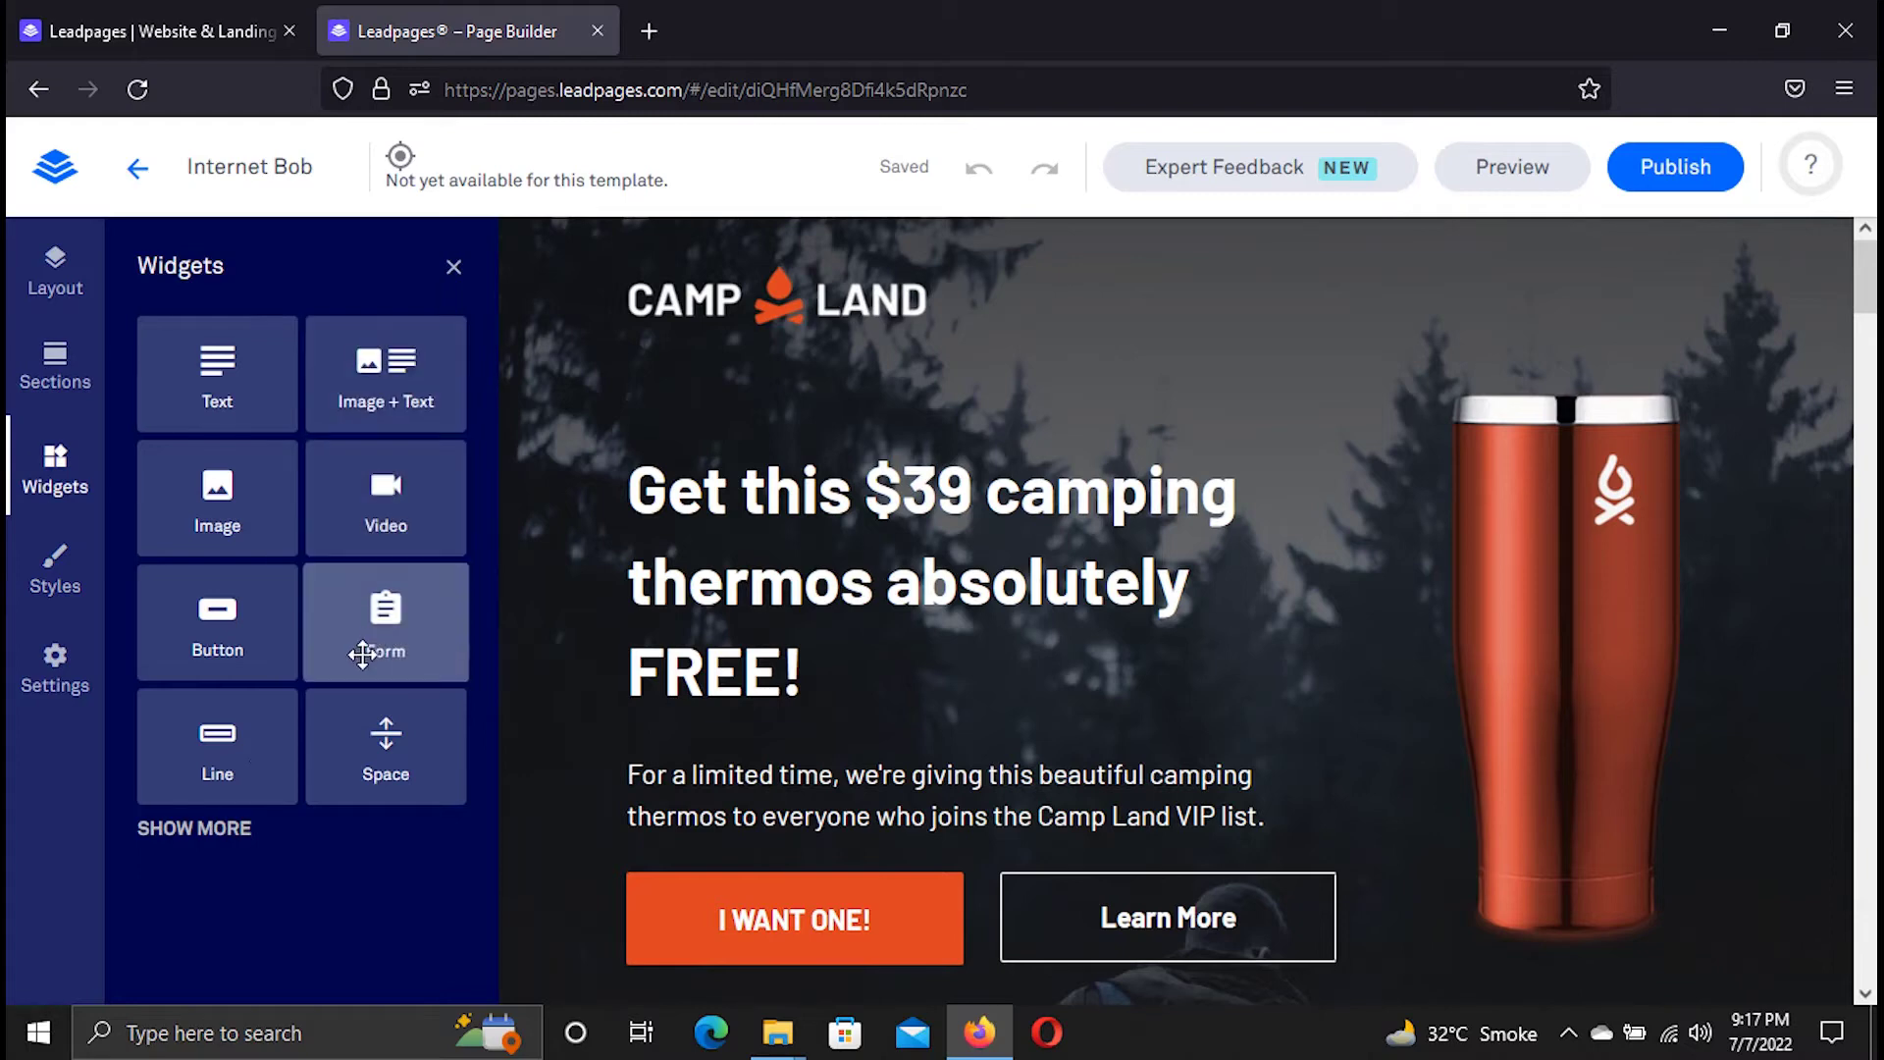
{"action": "left_click", "coordinate": [231, 828]}
{"action": "scroll", "coordinate": [324, 491], "scroll_direction": "down", "scroll_amount": 5}
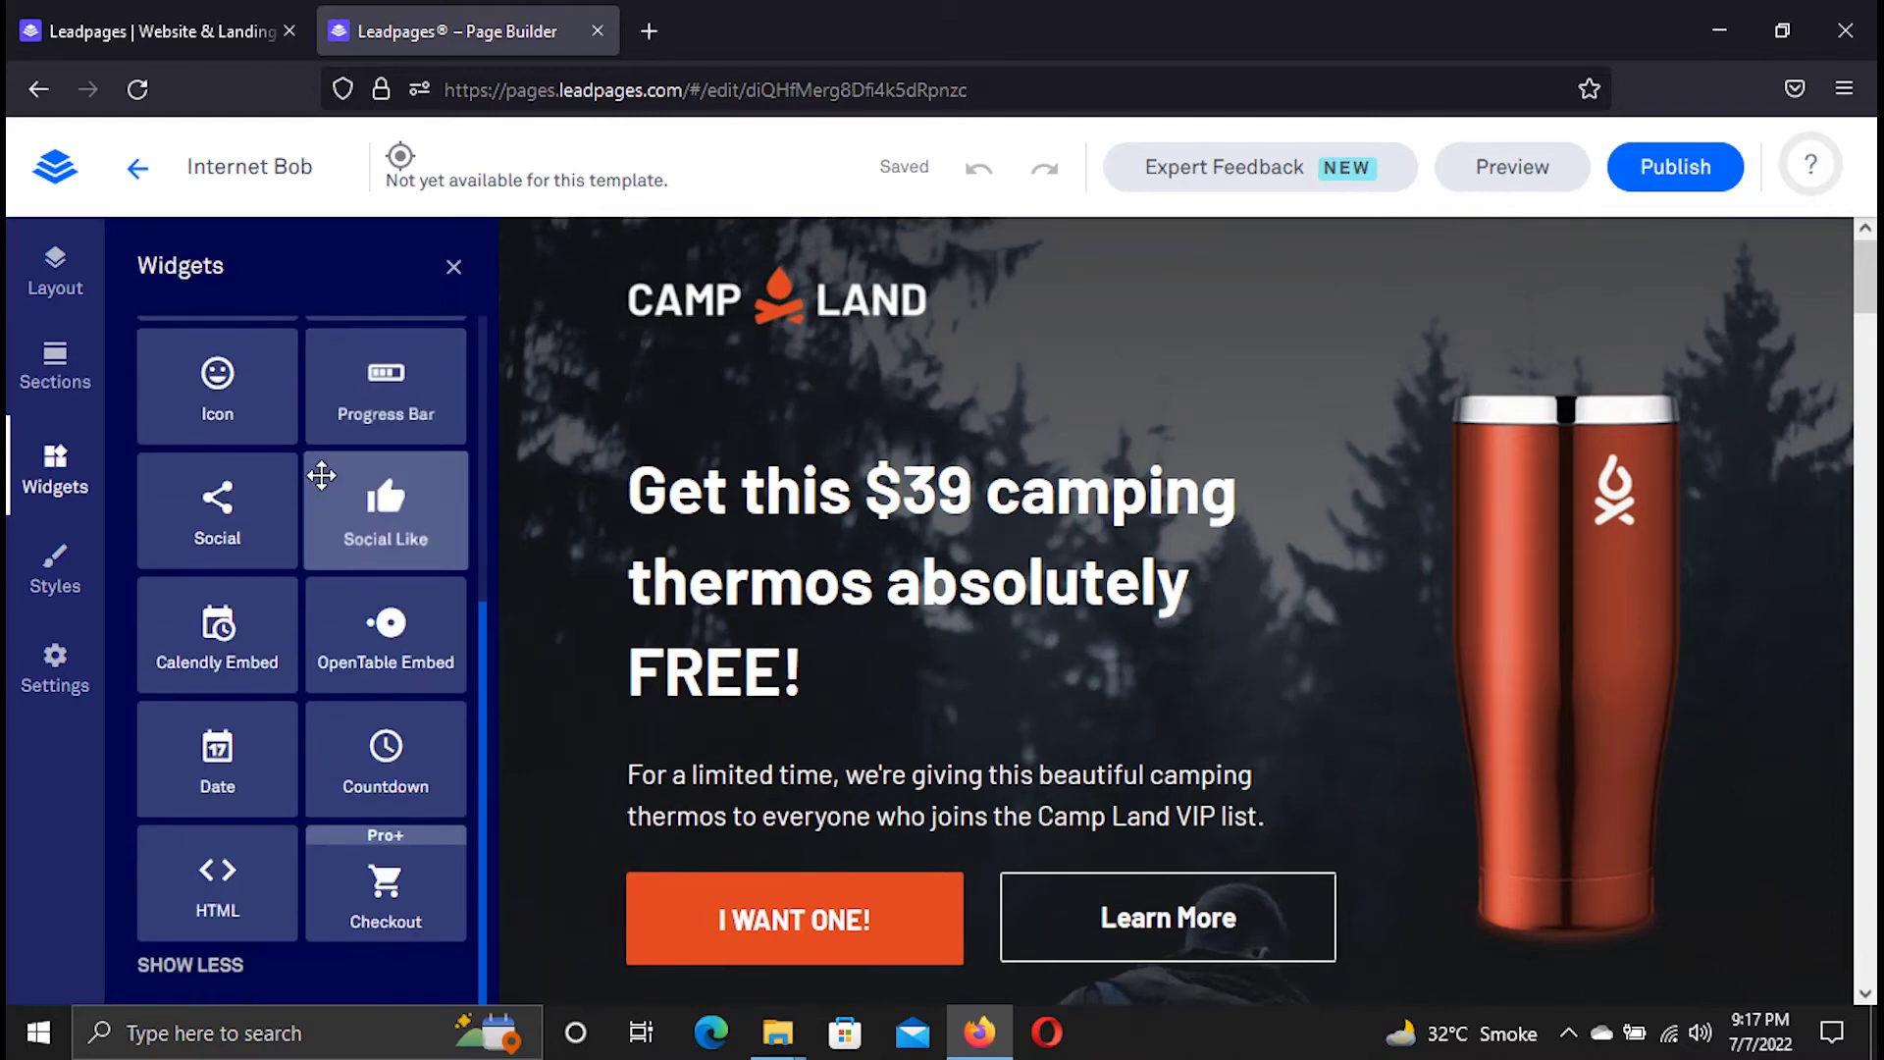
{"action": "scroll", "coordinate": [339, 913], "scroll_direction": "up", "scroll_amount": 5}
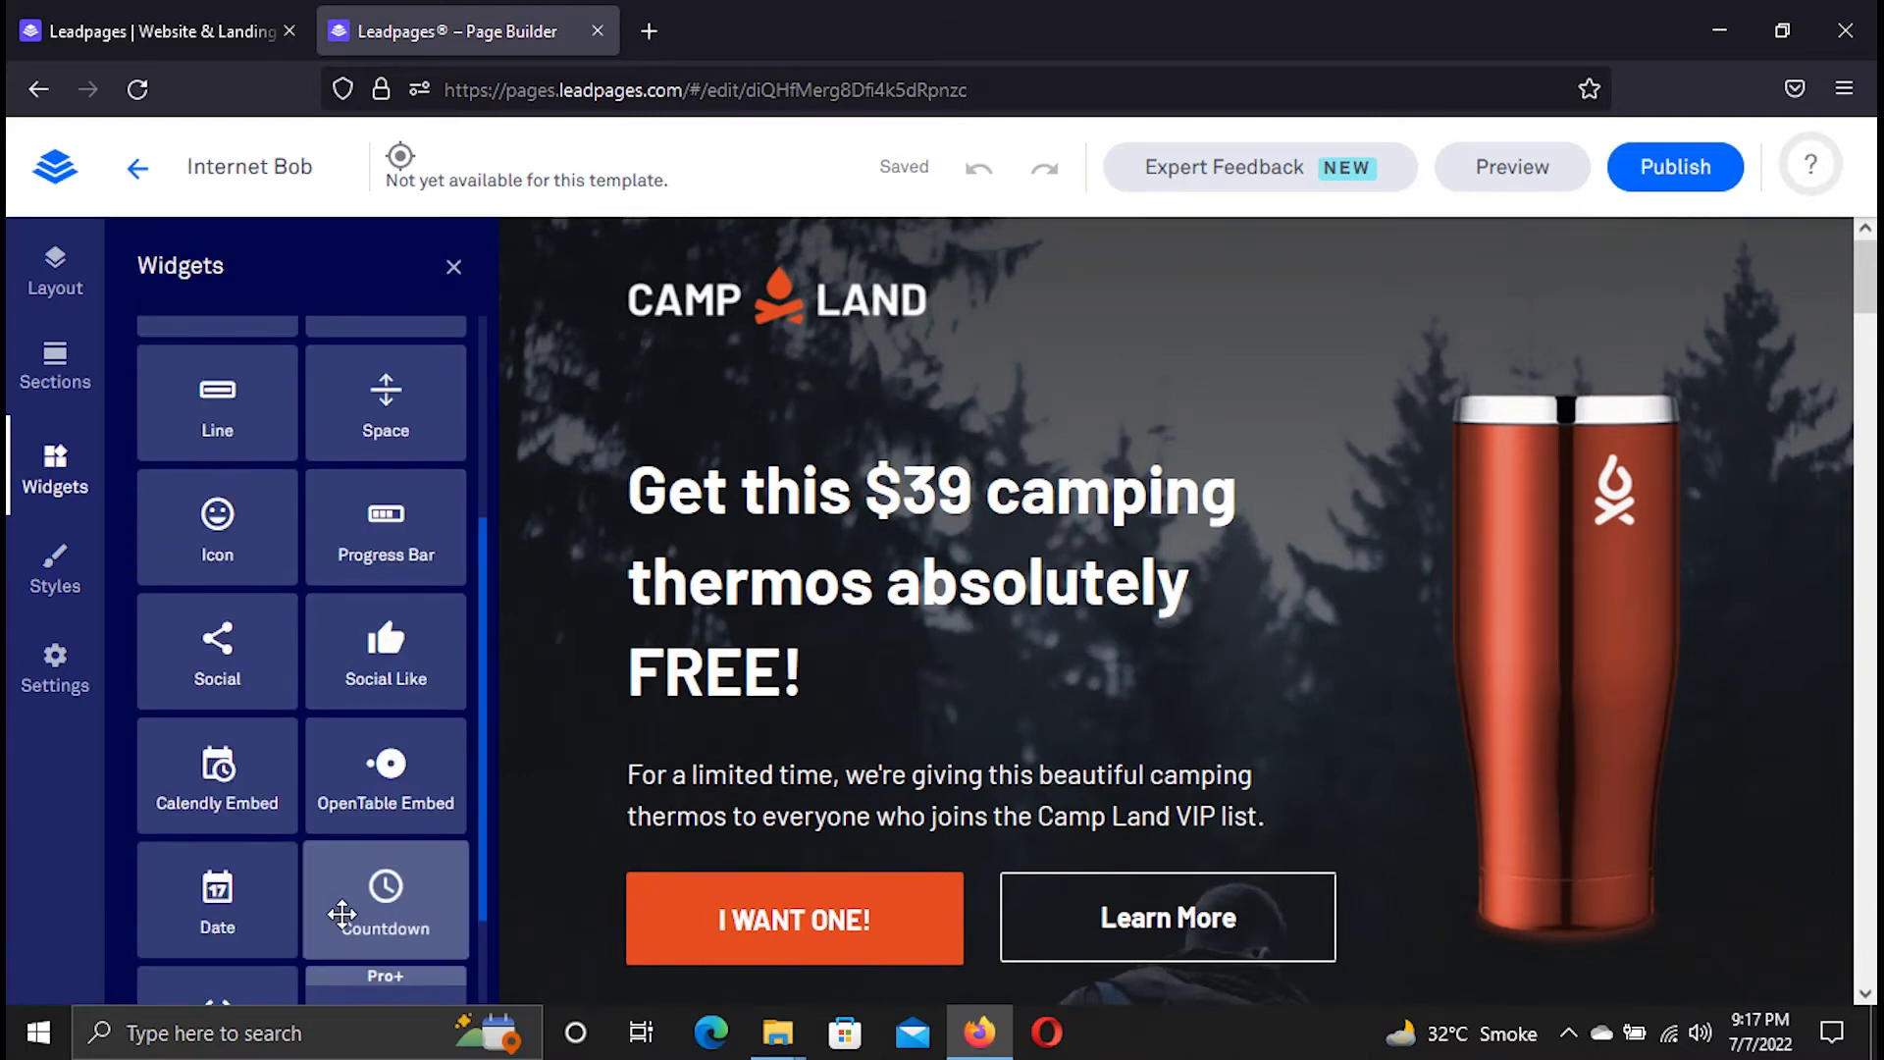
Try a text widget beneath the hero headline and delete it again.
{"action": "left_click_drag", "start_coordinate": [204, 385], "coordinate": [644, 864]}
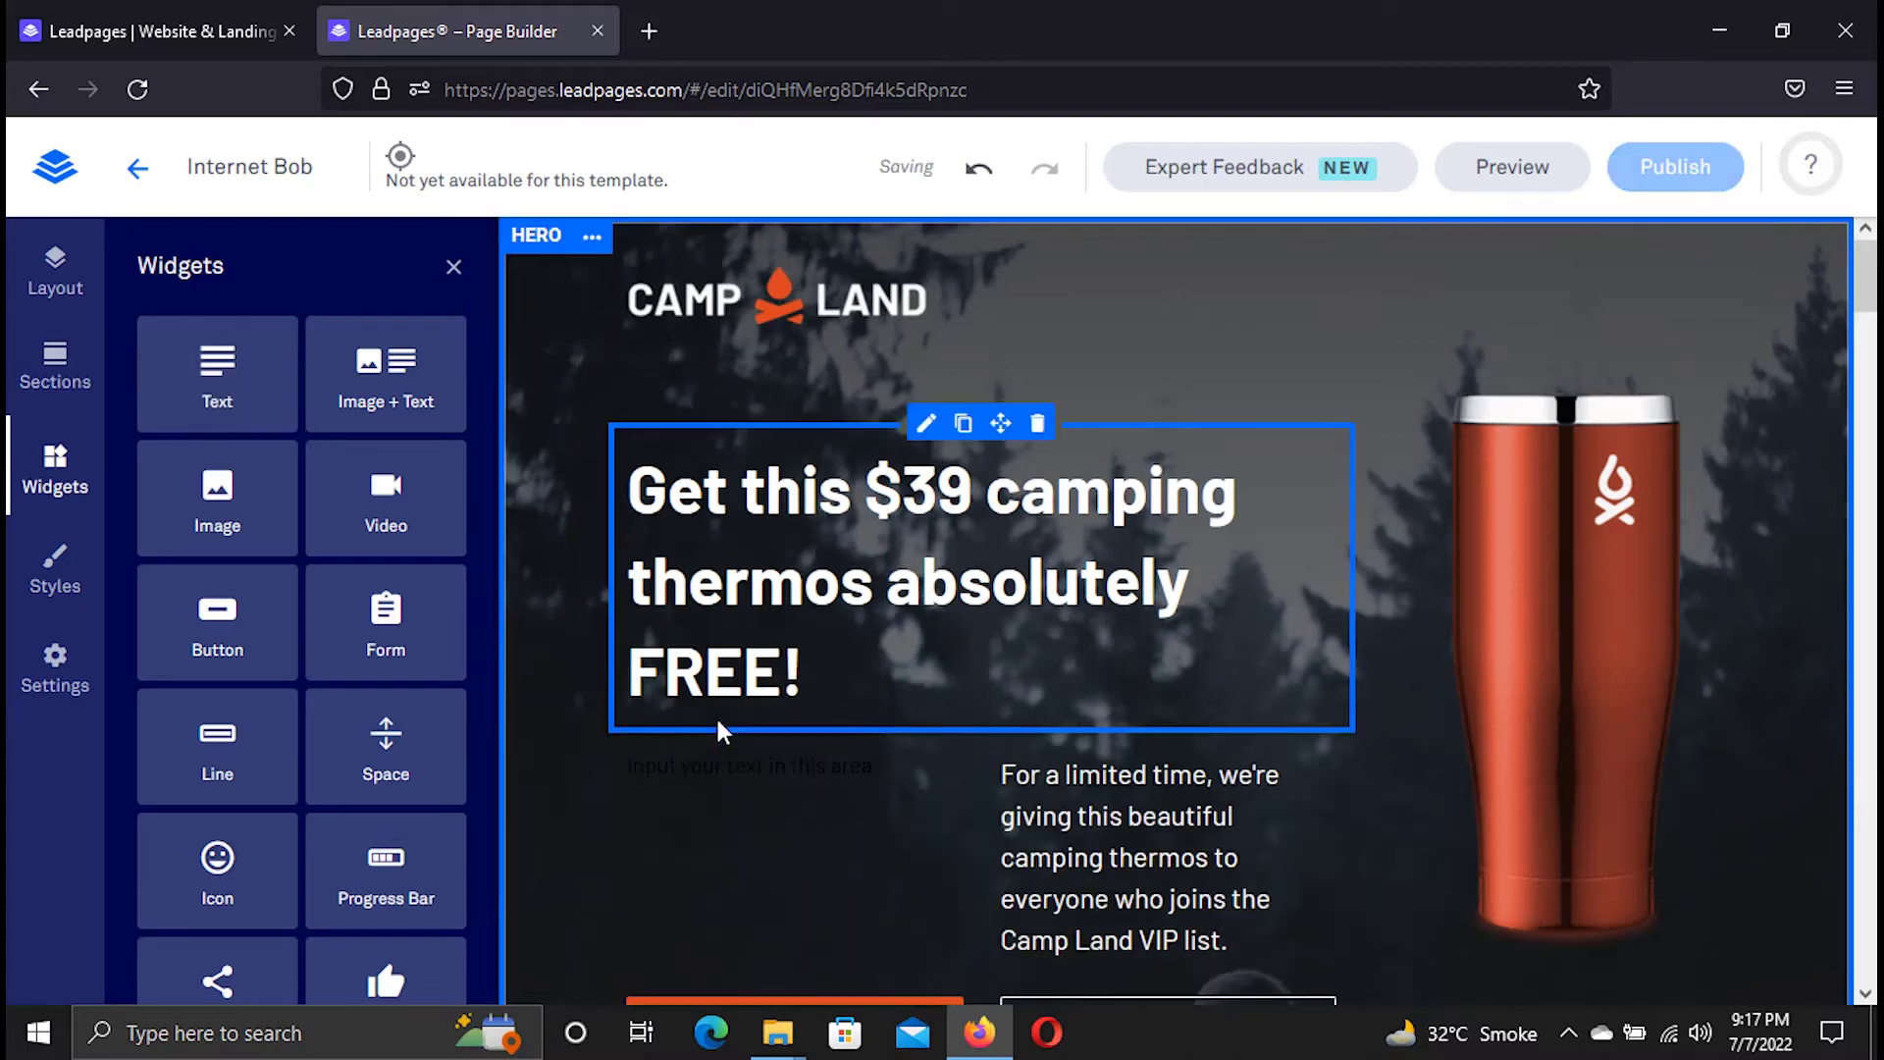
{"action": "scroll", "coordinate": [864, 615], "scroll_direction": "down", "scroll_amount": 3}
{"action": "scroll", "coordinate": [614, 639], "scroll_direction": "up", "scroll_amount": 3}
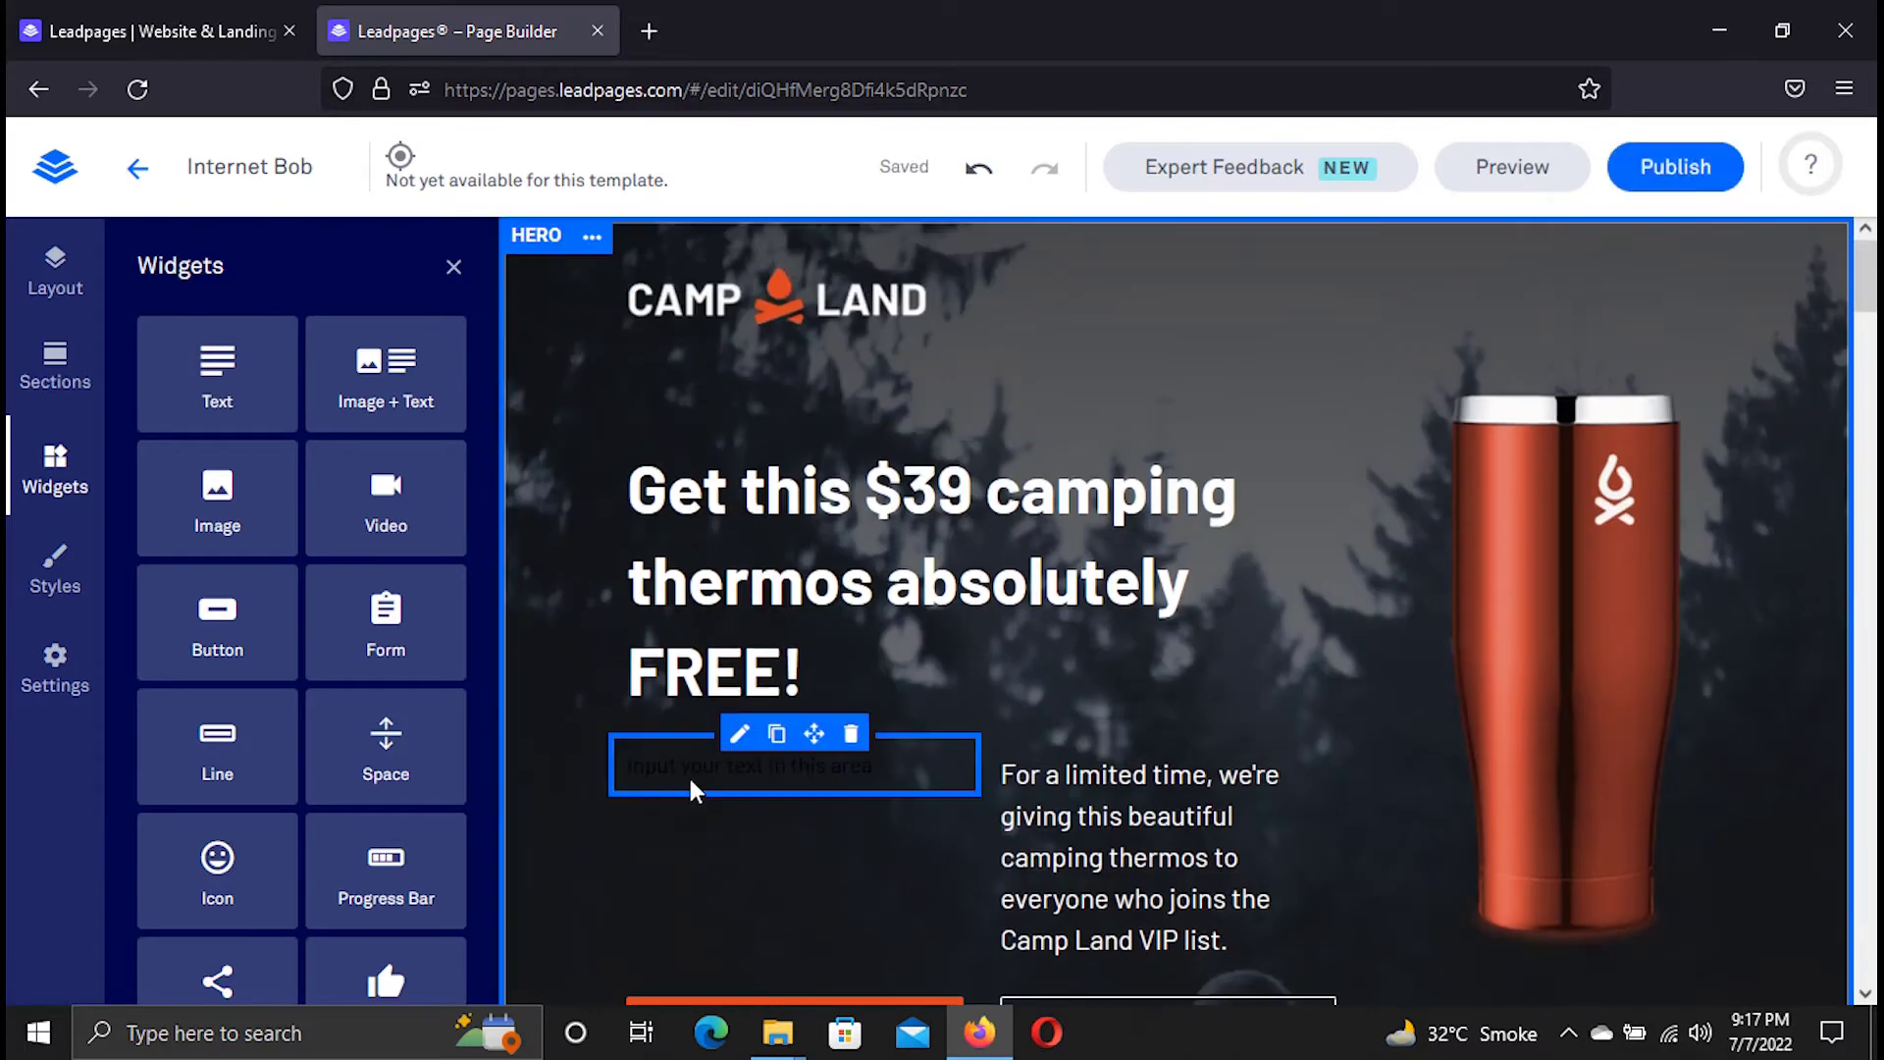
{"action": "left_click", "coordinate": [850, 734]}
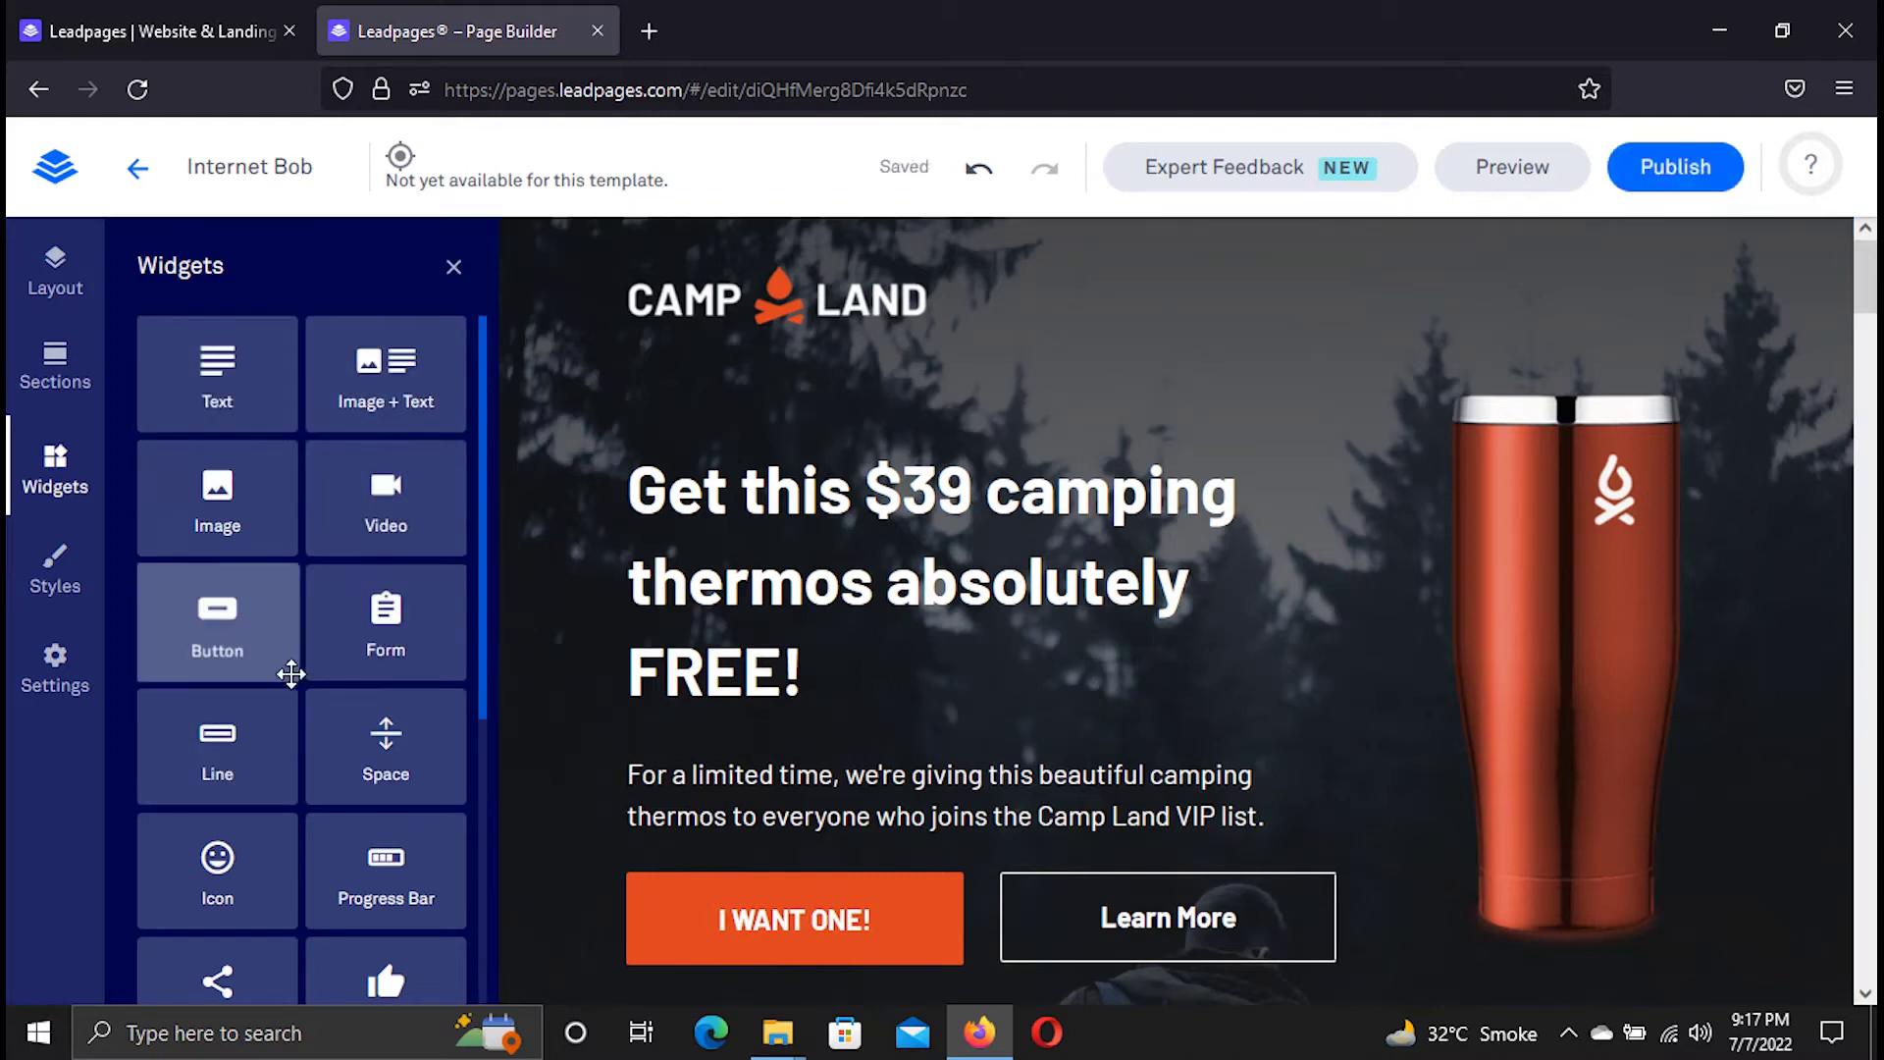
Add a progress bar widget between the hero headline and the paragraph below it.
{"action": "scroll", "coordinate": [293, 672], "scroll_direction": "down", "scroll_amount": 4}
{"action": "left_click_drag", "start_coordinate": [398, 454], "coordinate": [869, 832]}
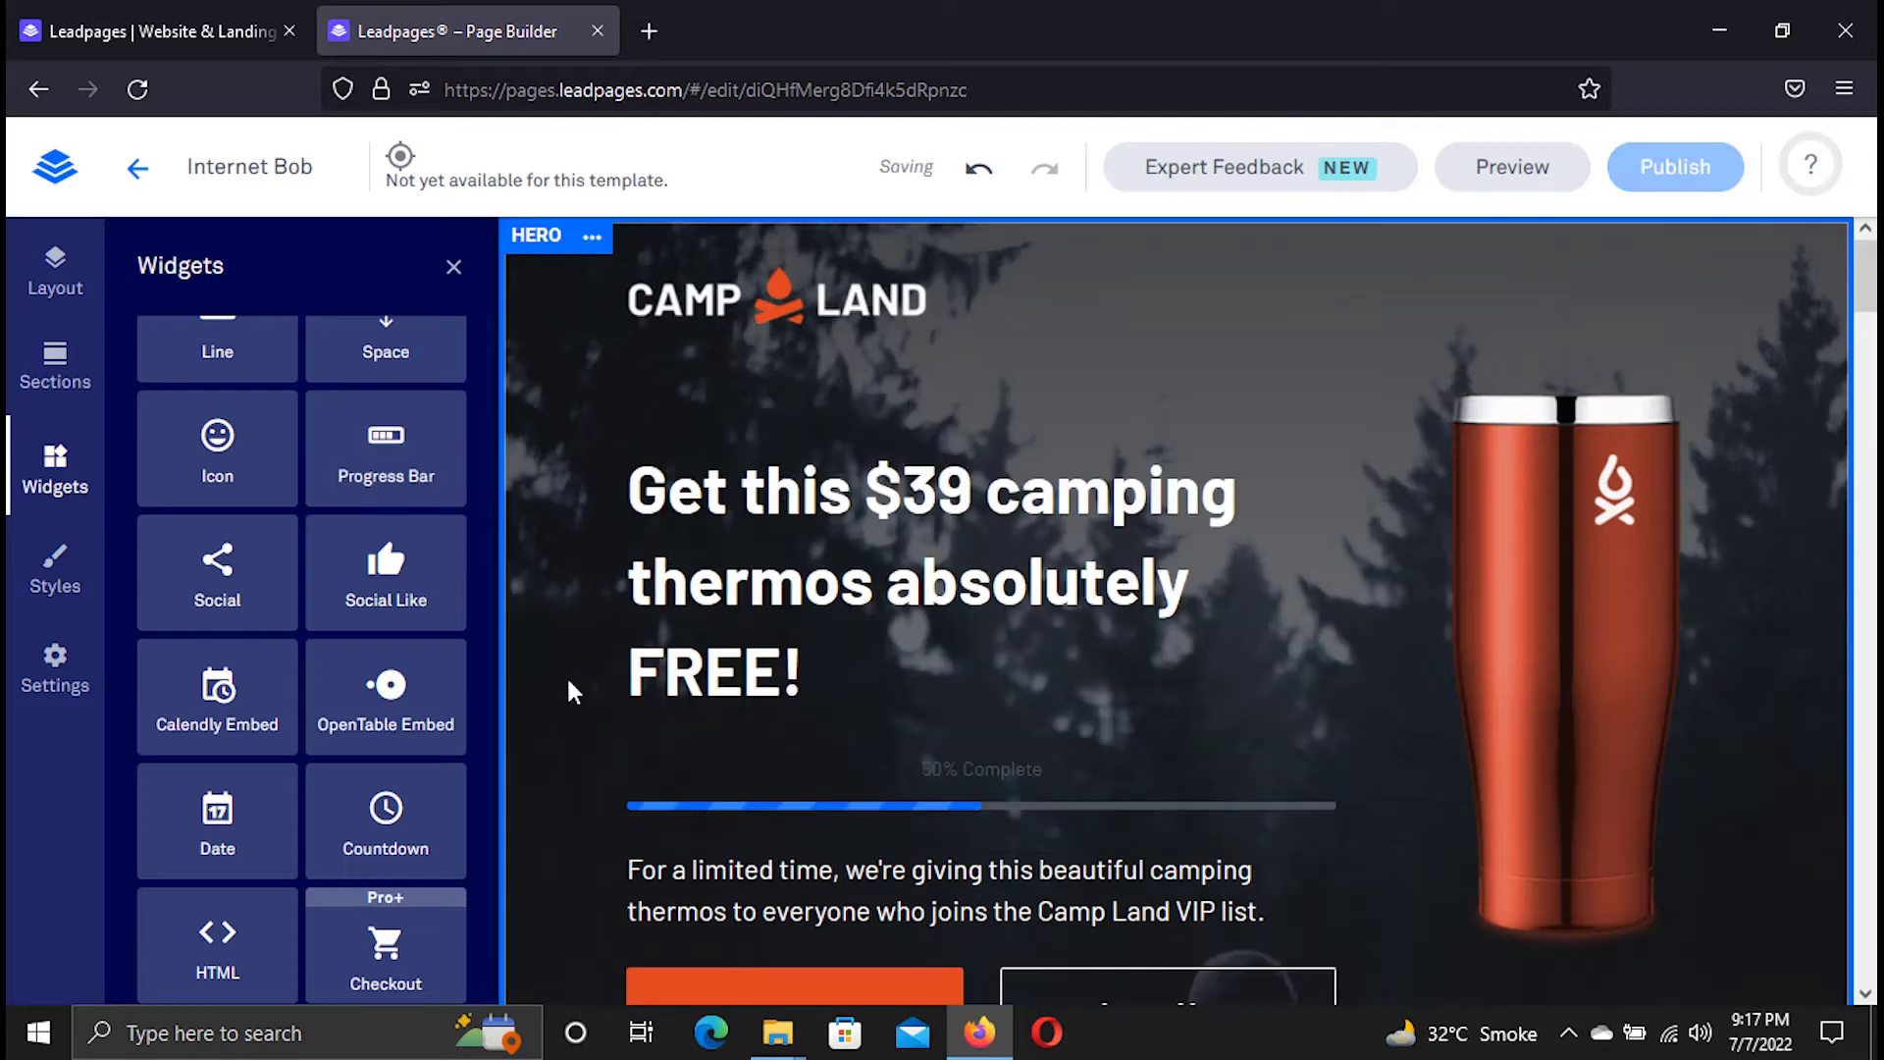
{"action": "scroll", "coordinate": [549, 710], "scroll_direction": "down", "scroll_amount": 4}
{"action": "scroll", "coordinate": [549, 717], "scroll_direction": "up", "scroll_amount": 3}
{"action": "scroll", "coordinate": [549, 717], "scroll_direction": "down", "scroll_amount": 3}
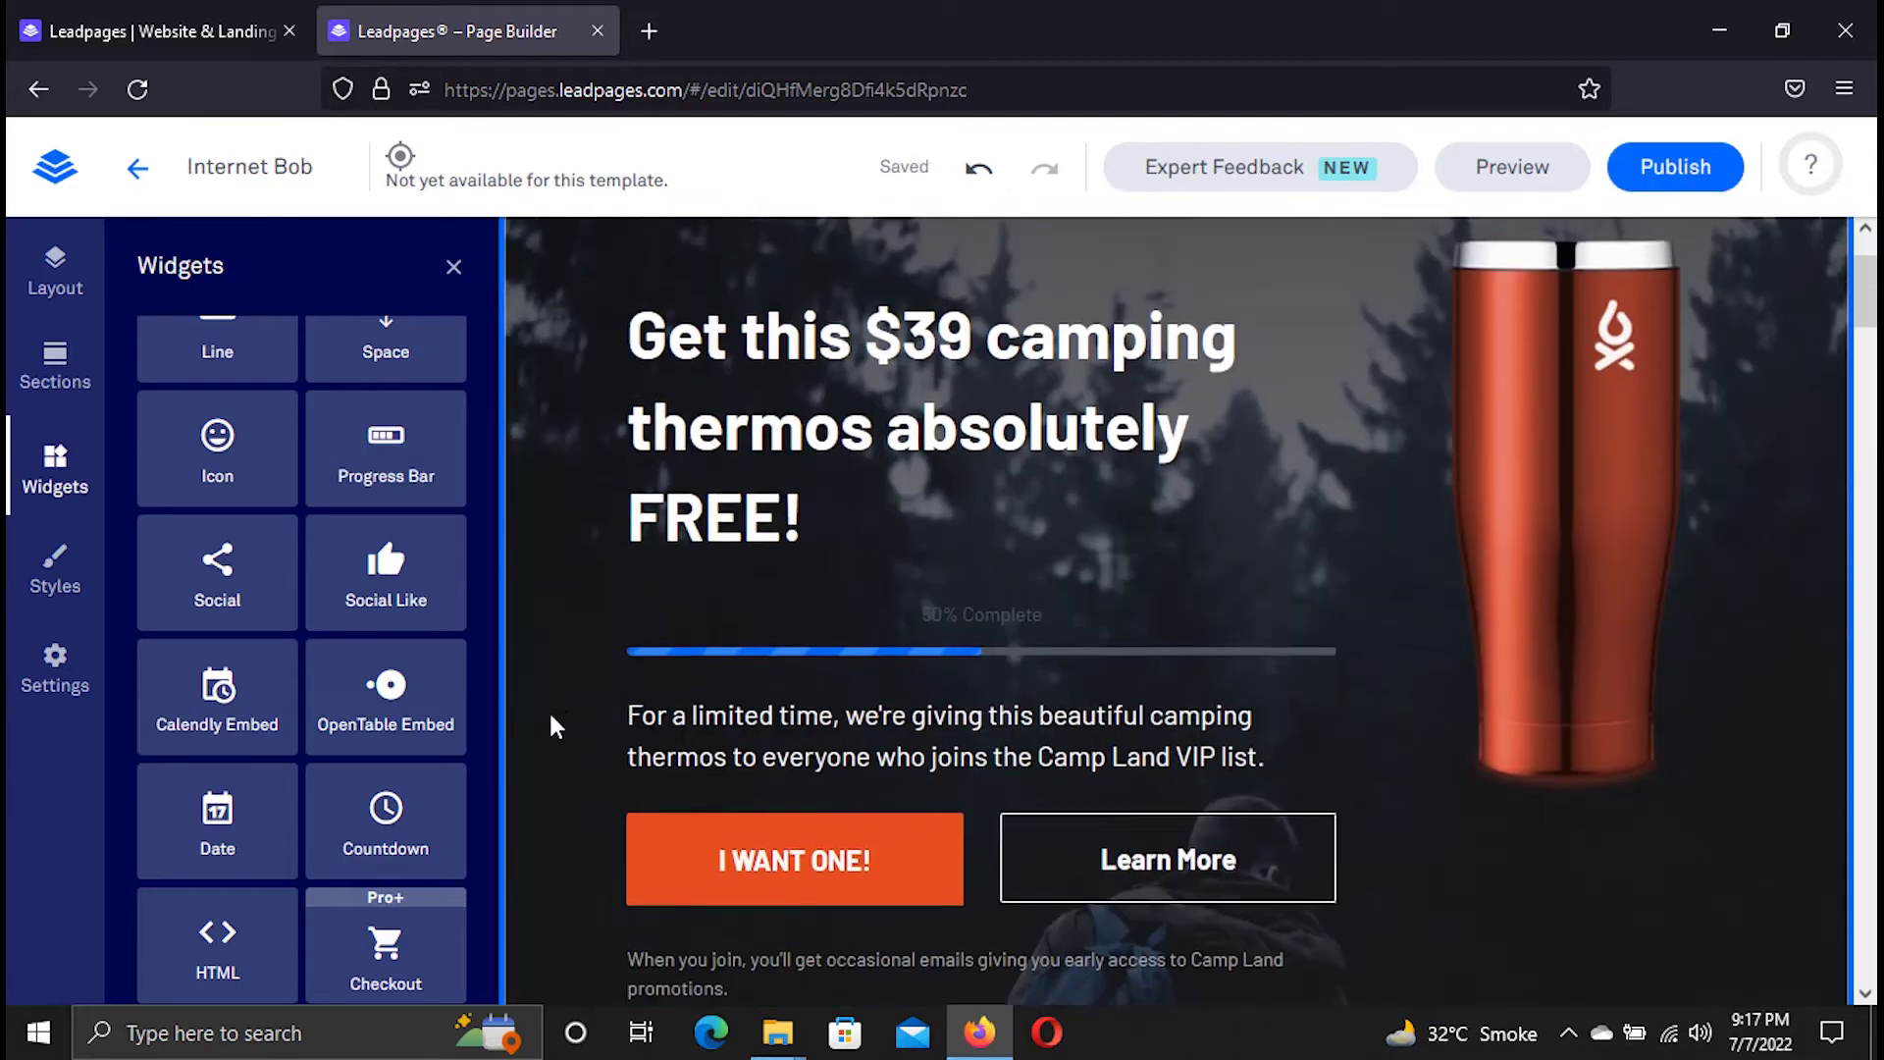
{"action": "scroll", "coordinate": [307, 638], "scroll_direction": "down", "scroll_amount": 1}
{"action": "scroll", "coordinate": [312, 580], "scroll_direction": "up", "scroll_amount": 5}
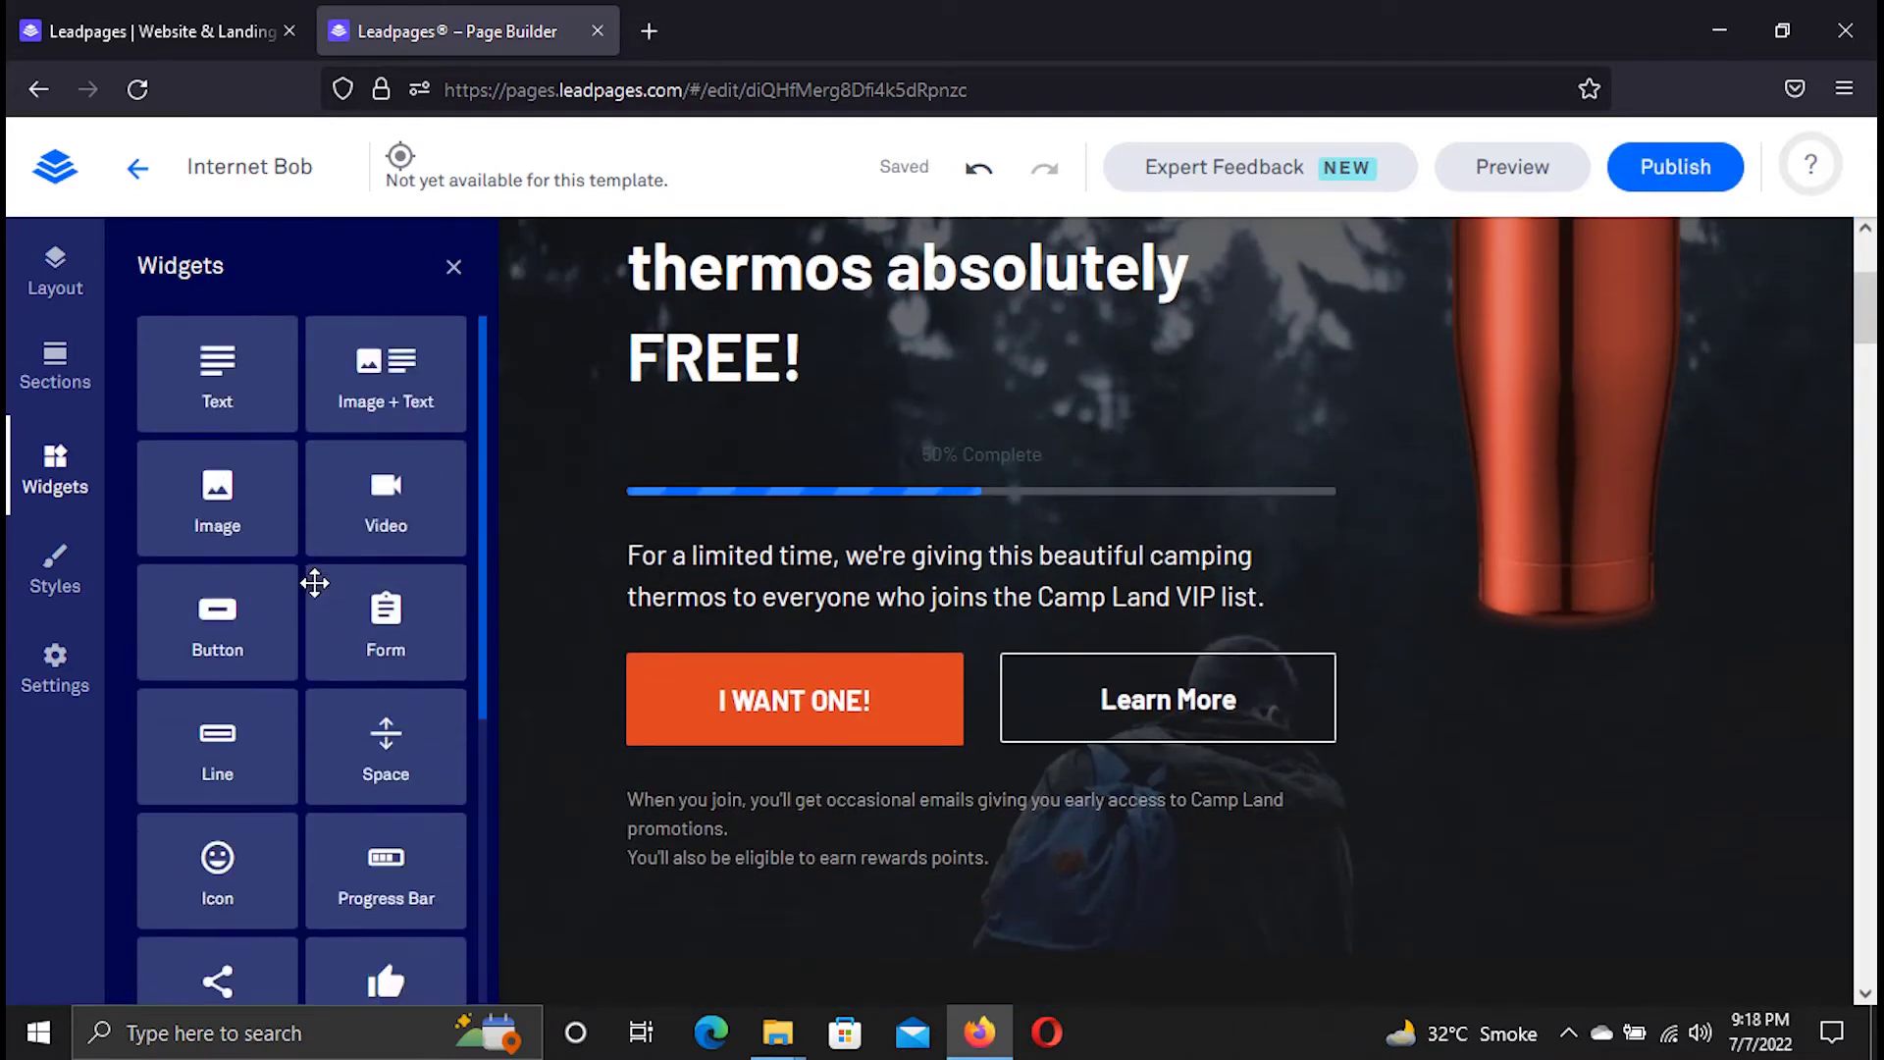
{"action": "left_click", "coordinate": [635, 675]}
{"action": "scroll", "coordinate": [635, 675], "scroll_direction": "up", "scroll_amount": 3}
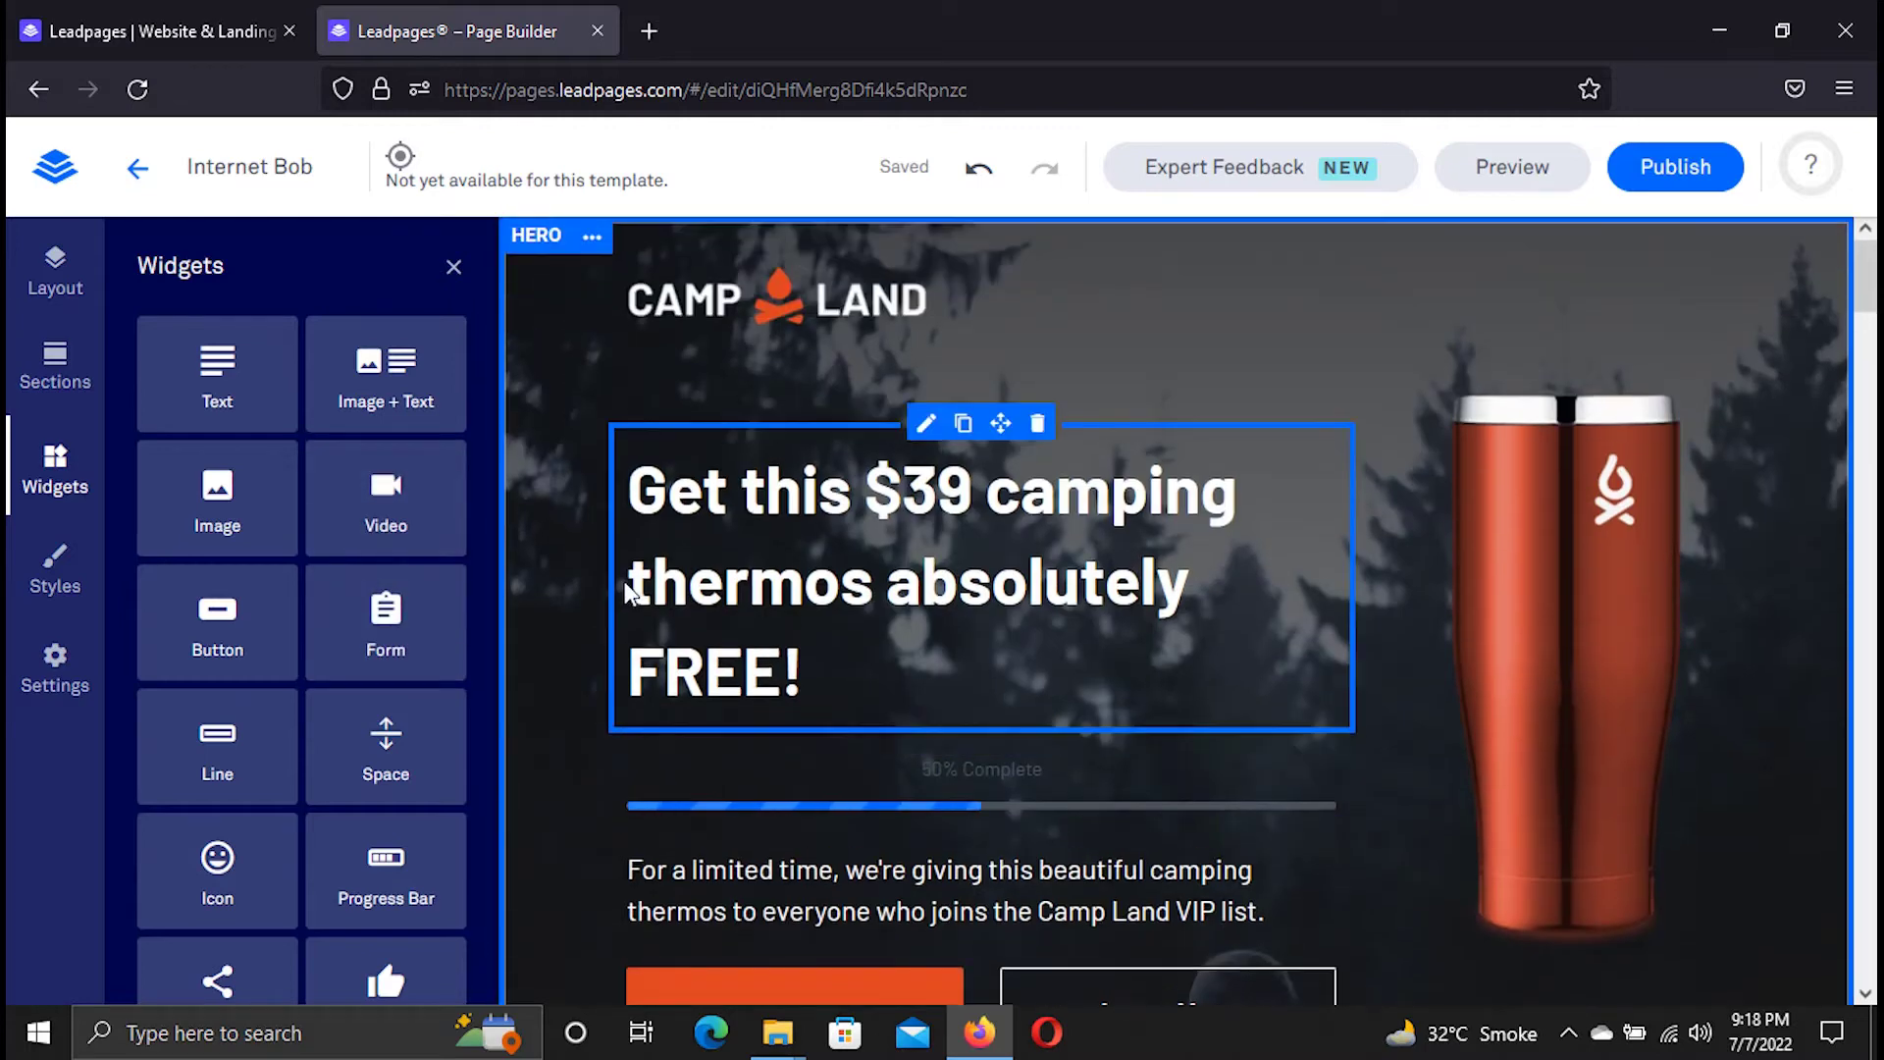
Browse the ready-made About sections and switch the section type to FAQs.
{"action": "left_click", "coordinate": [58, 373]}
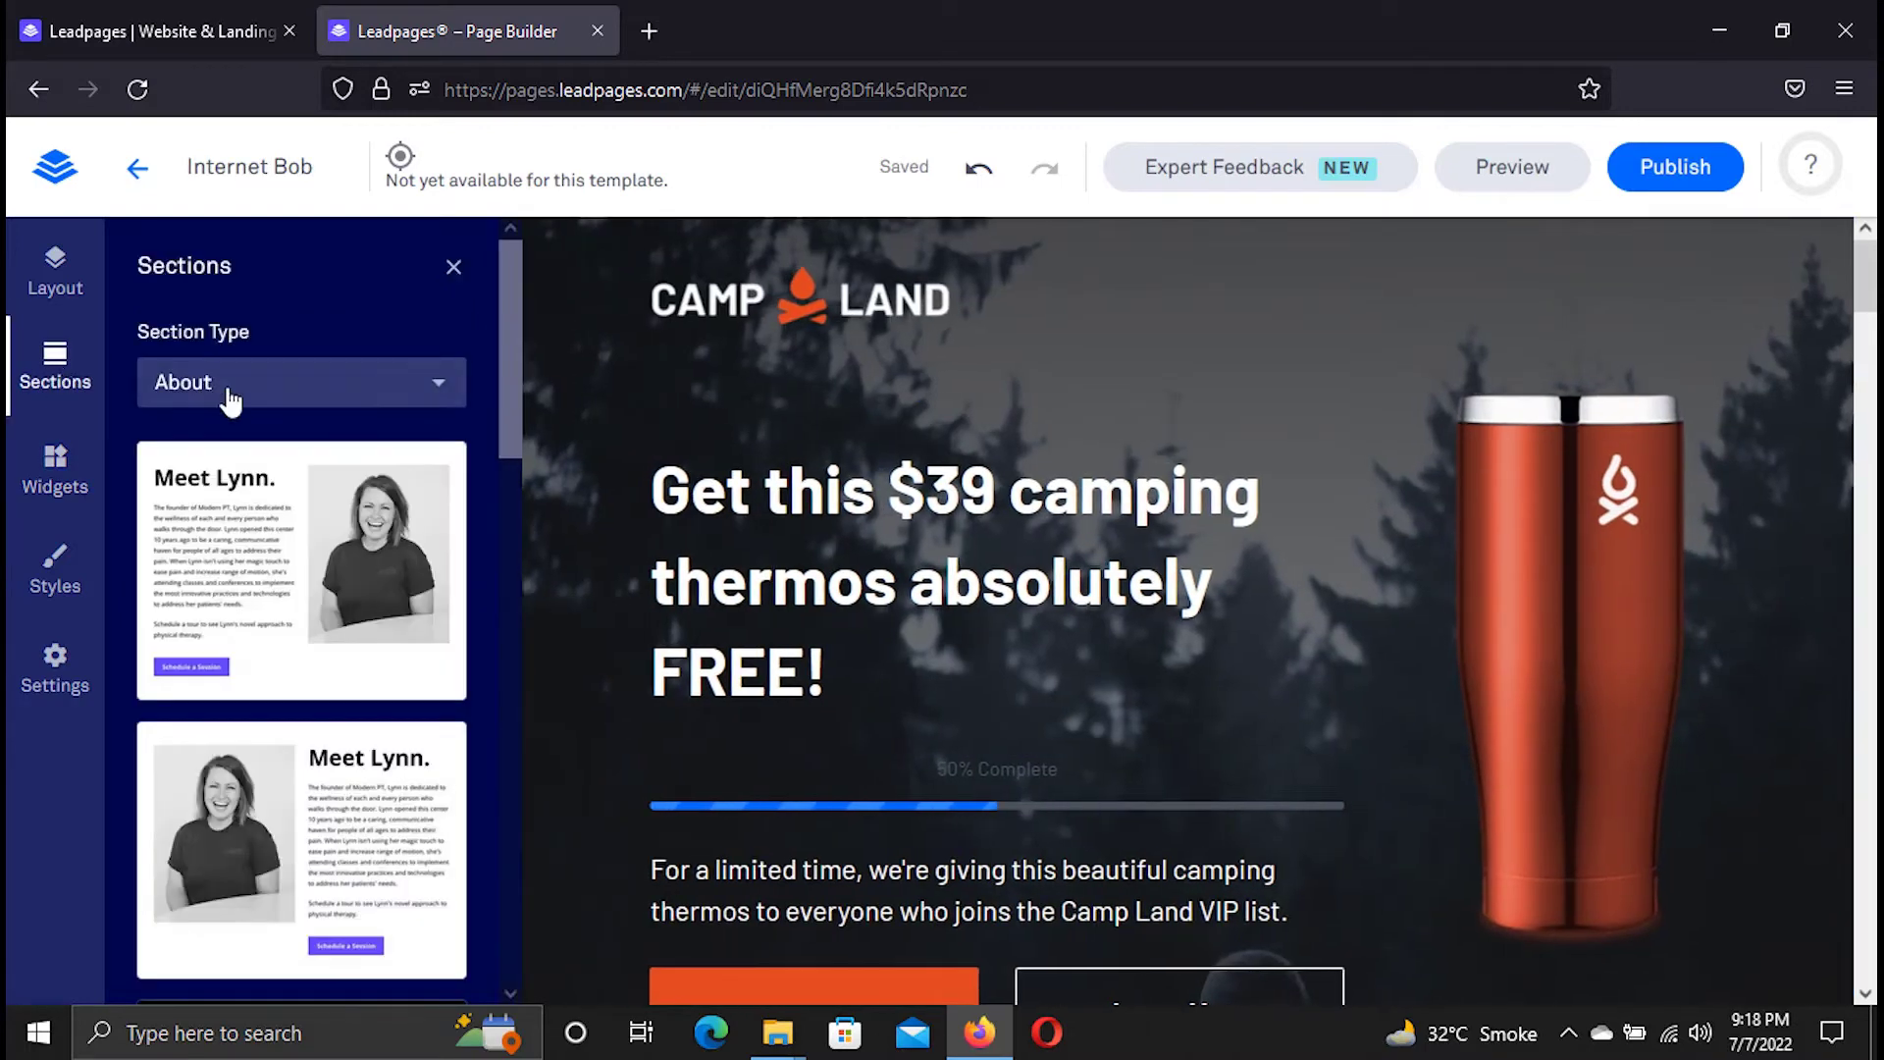
{"action": "scroll", "coordinate": [412, 563], "scroll_direction": "down", "scroll_amount": 10}
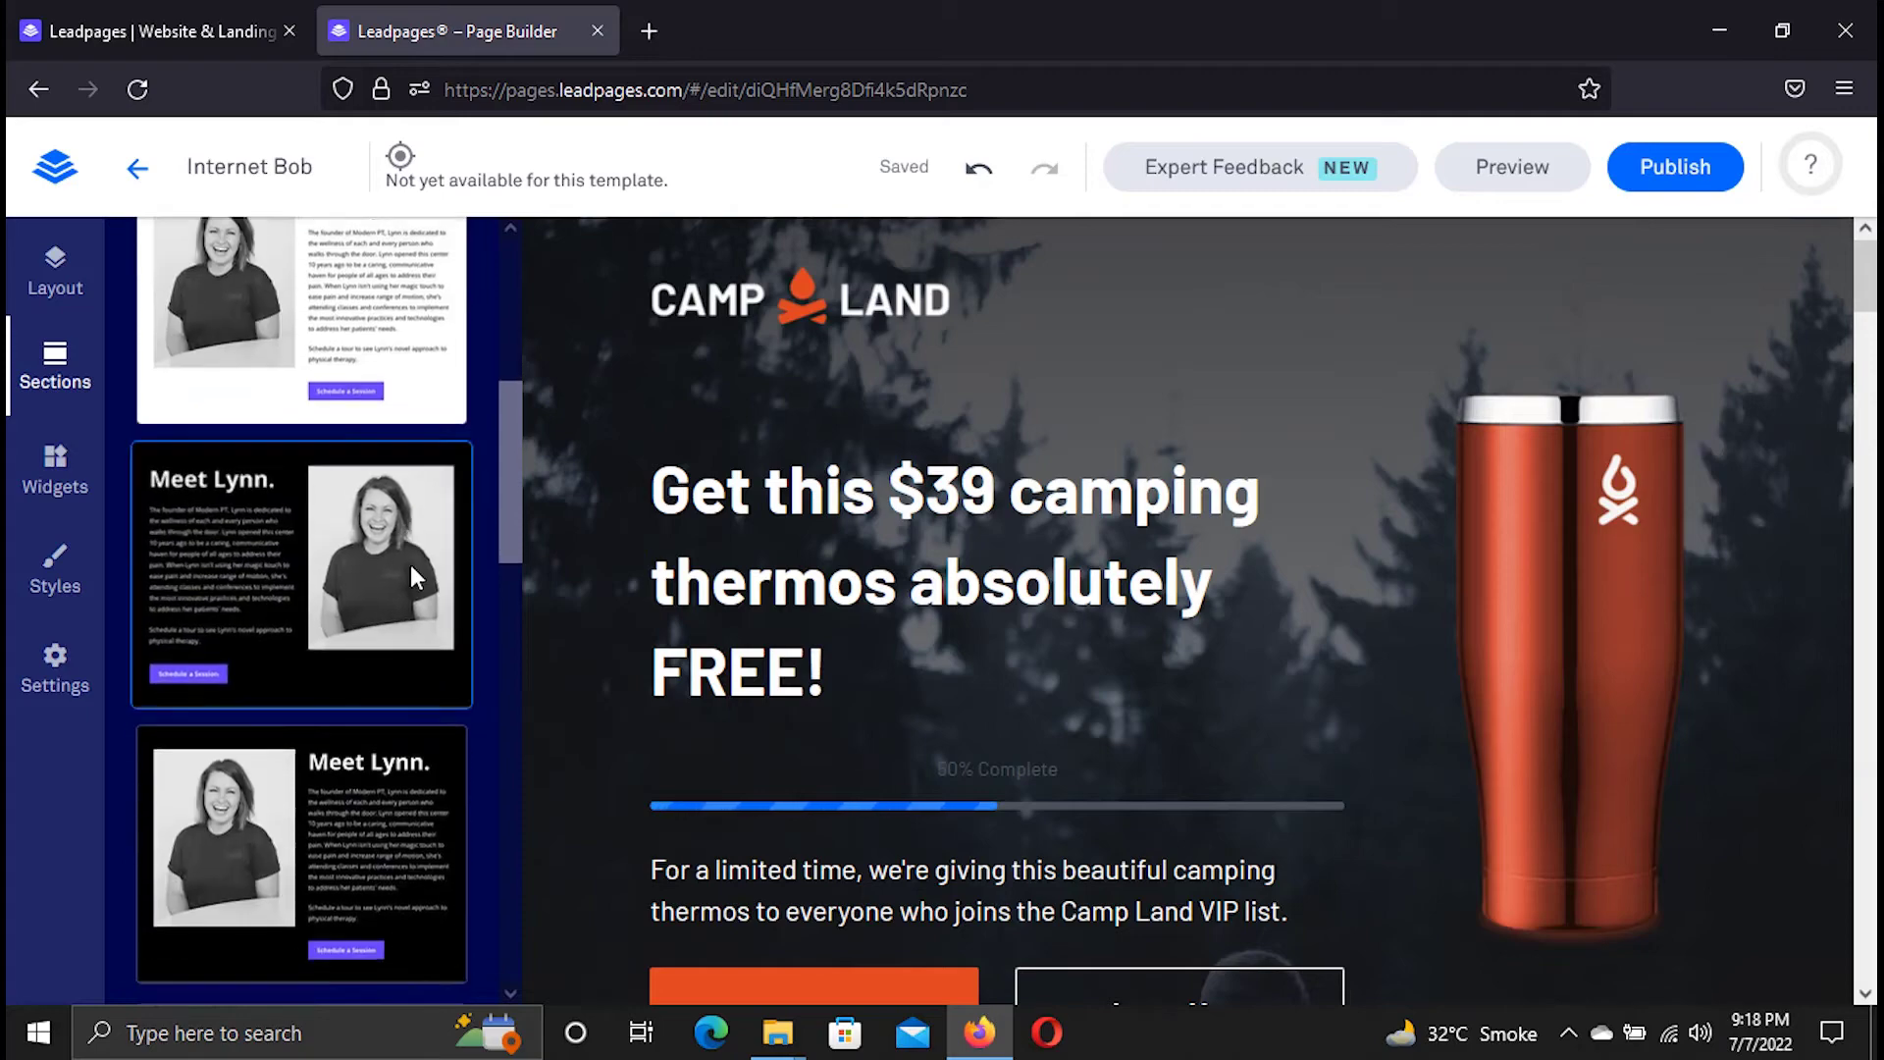
{"action": "scroll", "coordinate": [397, 579], "scroll_direction": "up", "scroll_amount": 10}
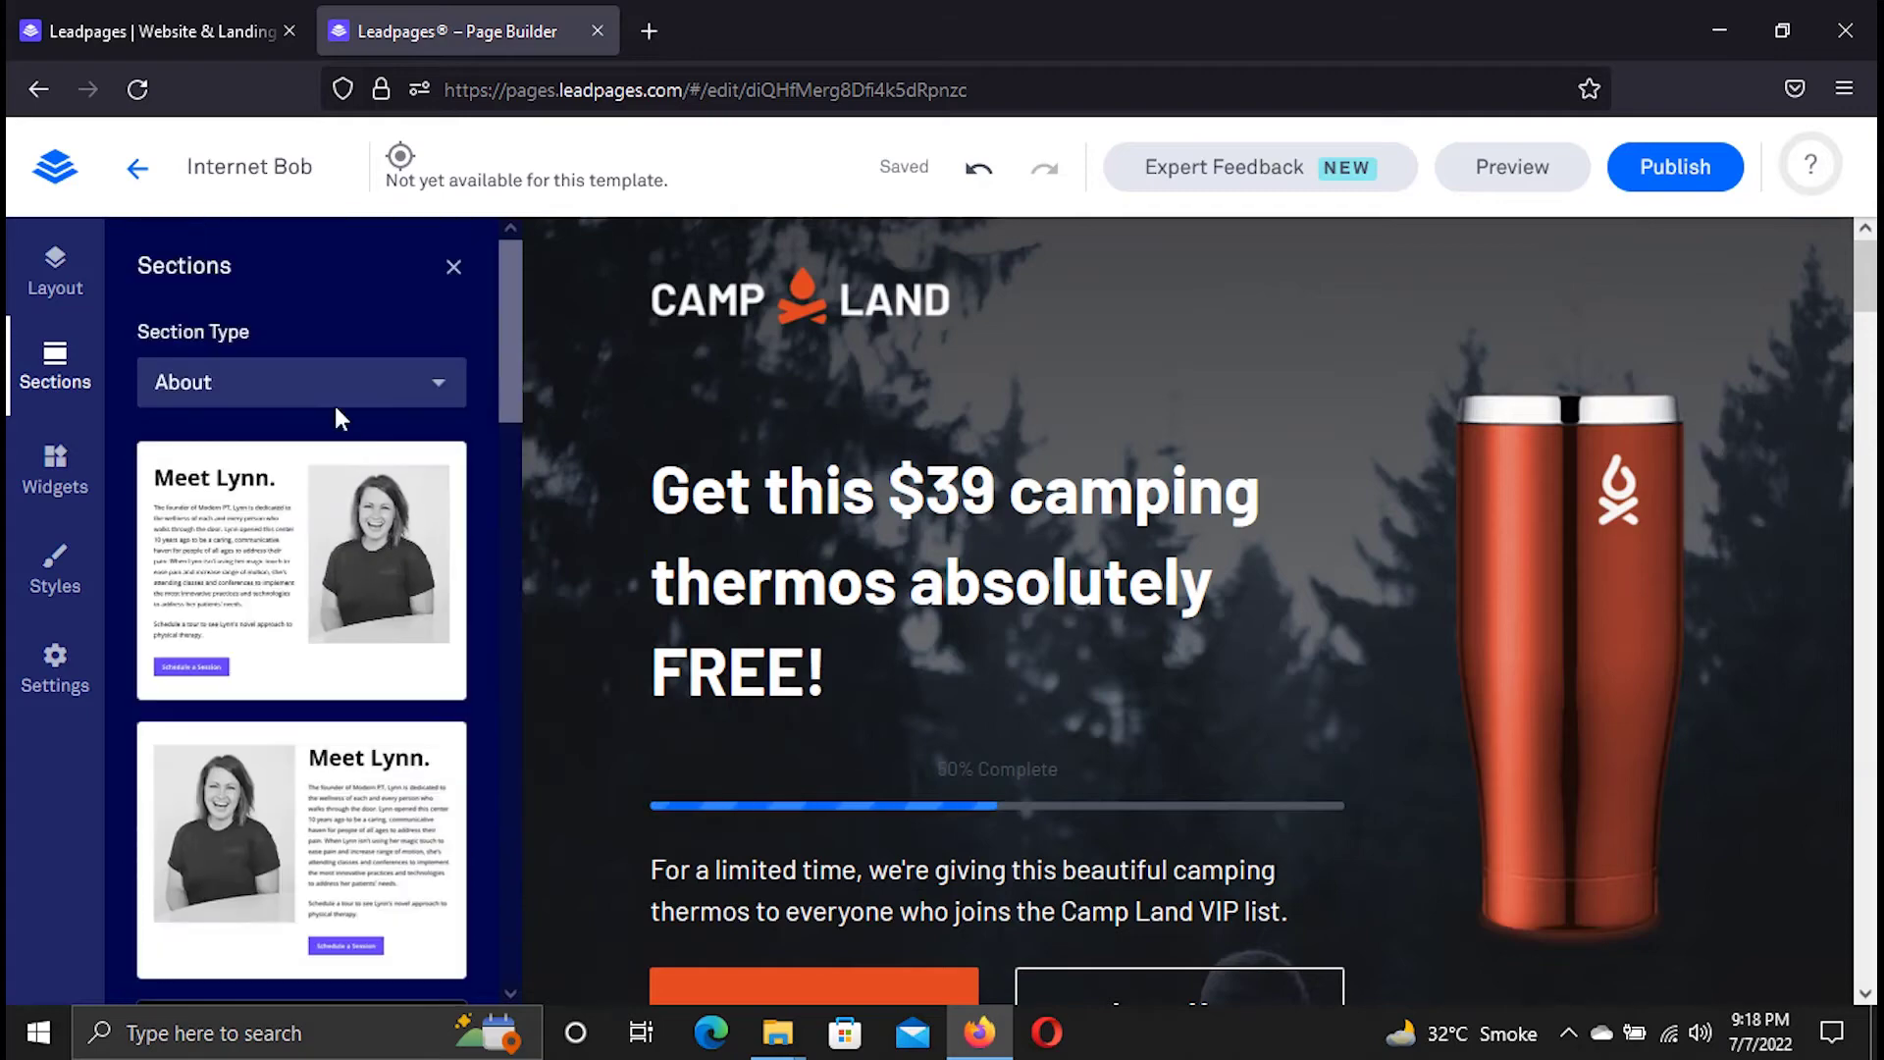
{"action": "left_click", "coordinate": [333, 398]}
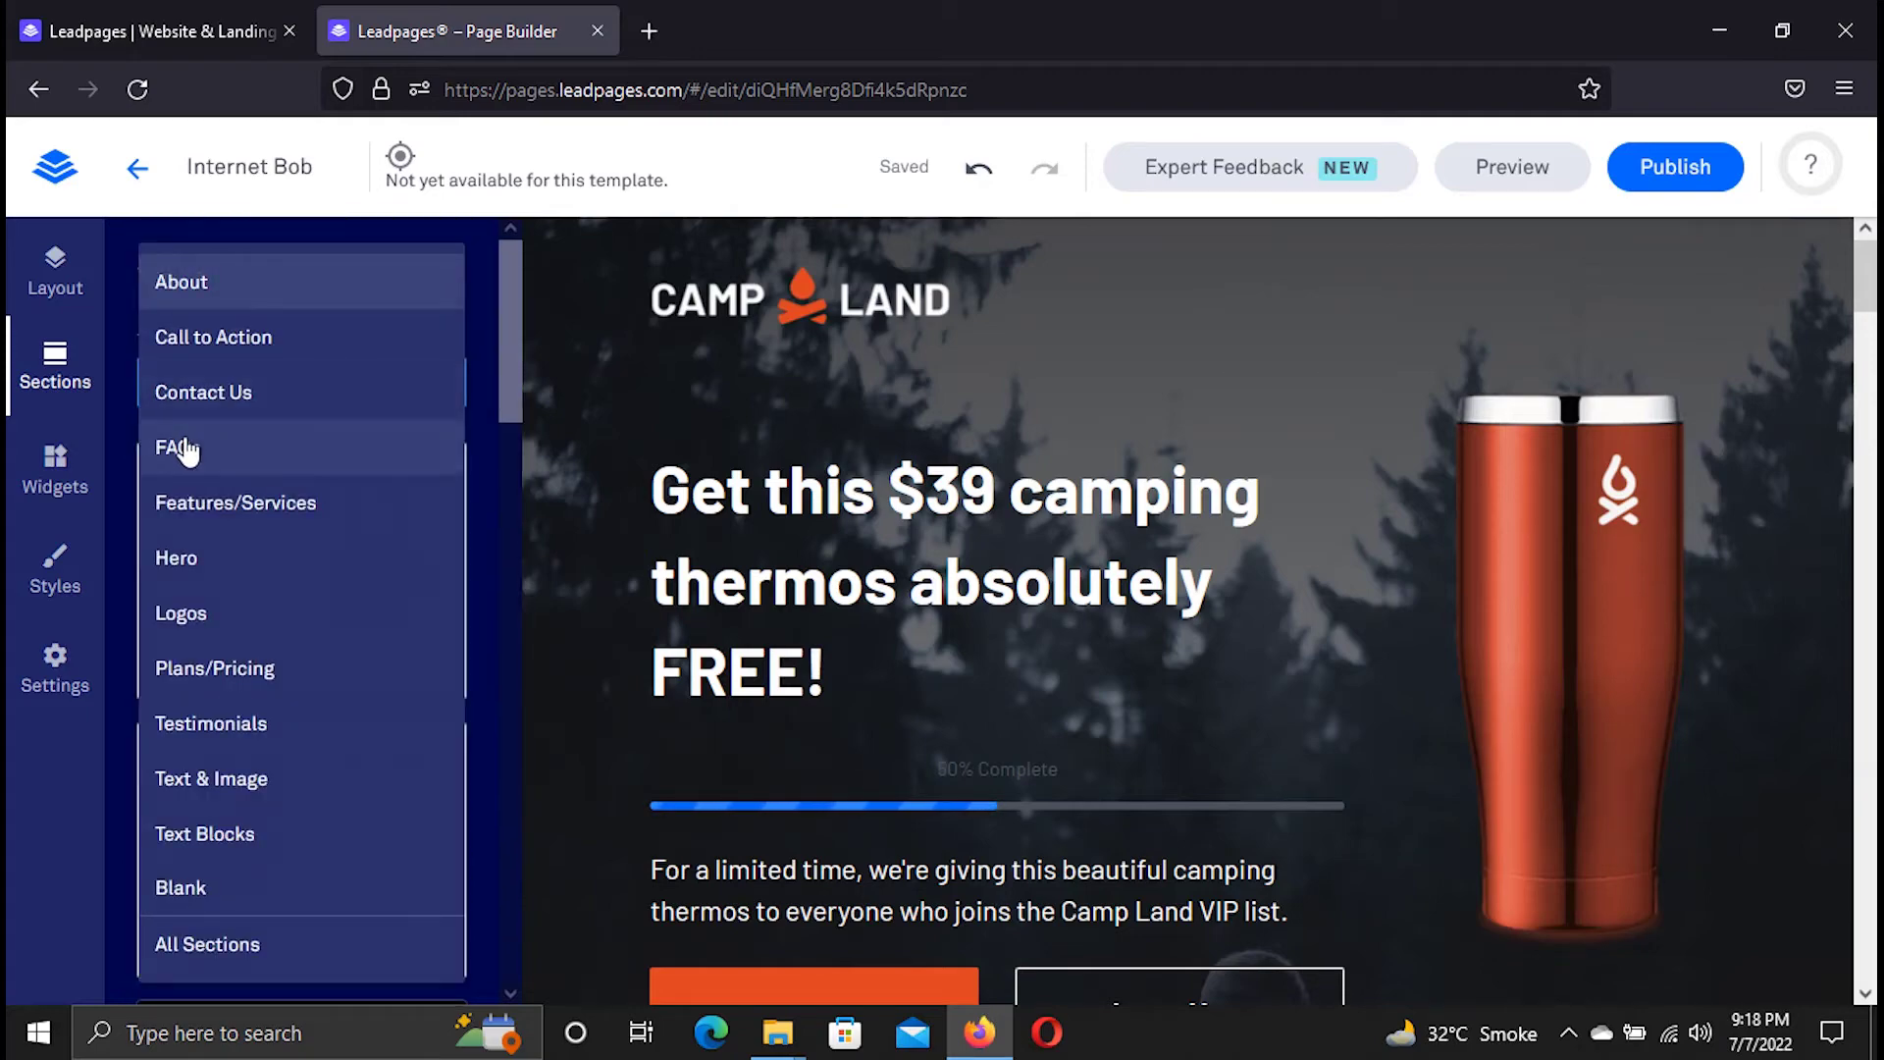
{"action": "left_click", "coordinate": [187, 448]}
{"action": "left_click", "coordinate": [390, 402]}
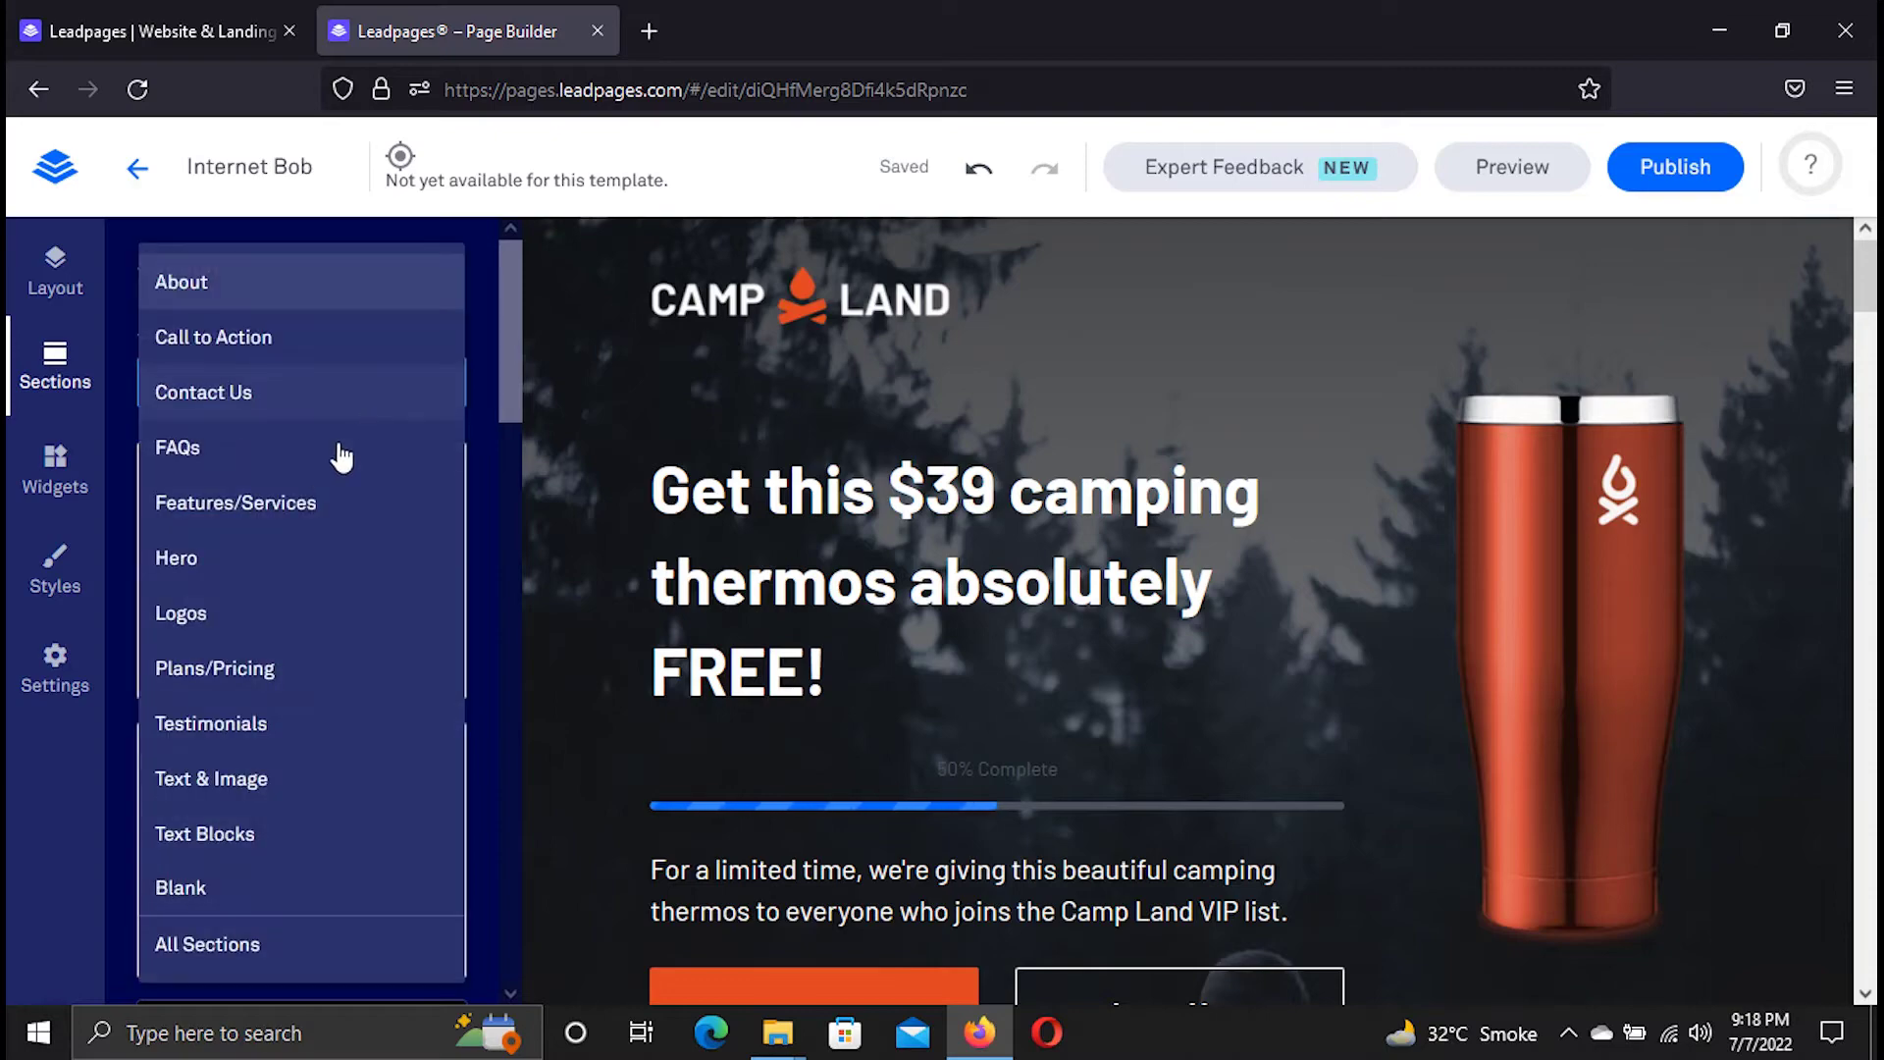
{"action": "left_click", "coordinate": [290, 441]}
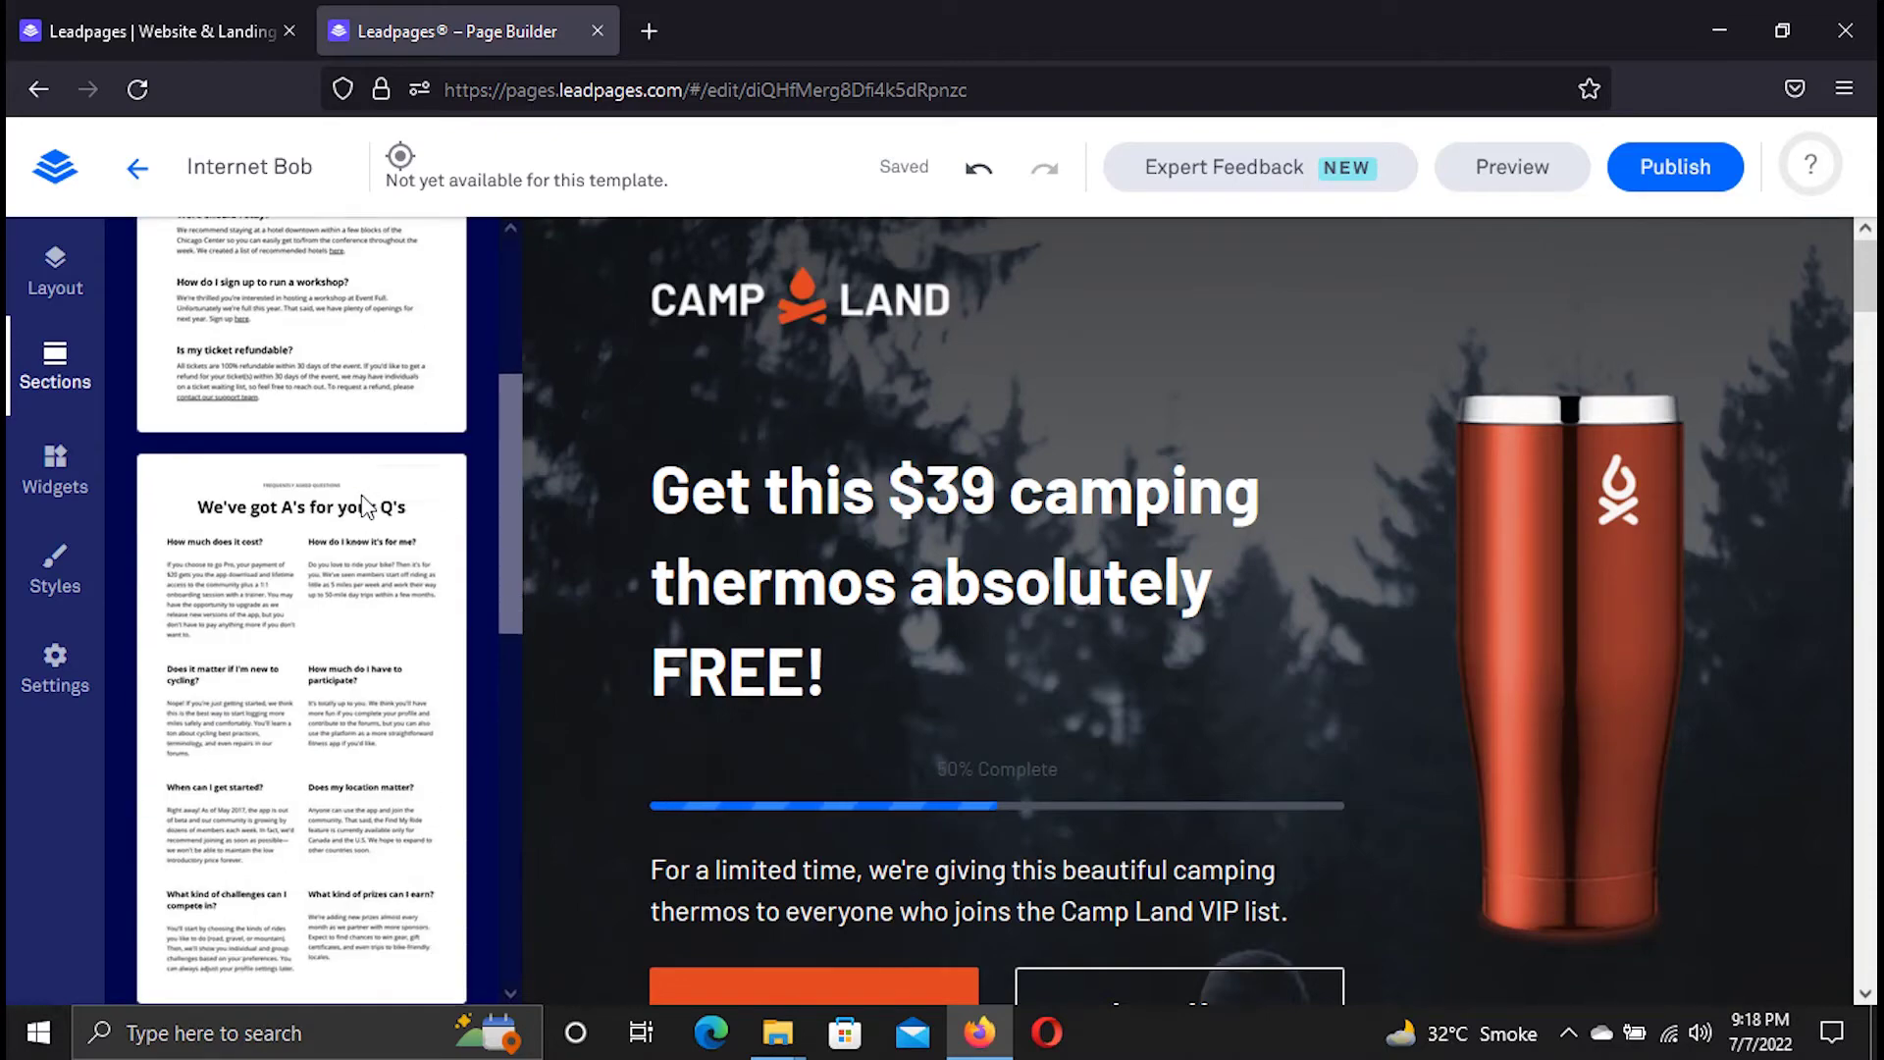
Add the first FAQs section layout to the page directly after the CTA section.
{"action": "scroll", "coordinate": [1057, 525], "scroll_direction": "down", "scroll_amount": 6}
{"action": "scroll", "coordinate": [1057, 525], "scroll_direction": "down", "scroll_amount": 15}
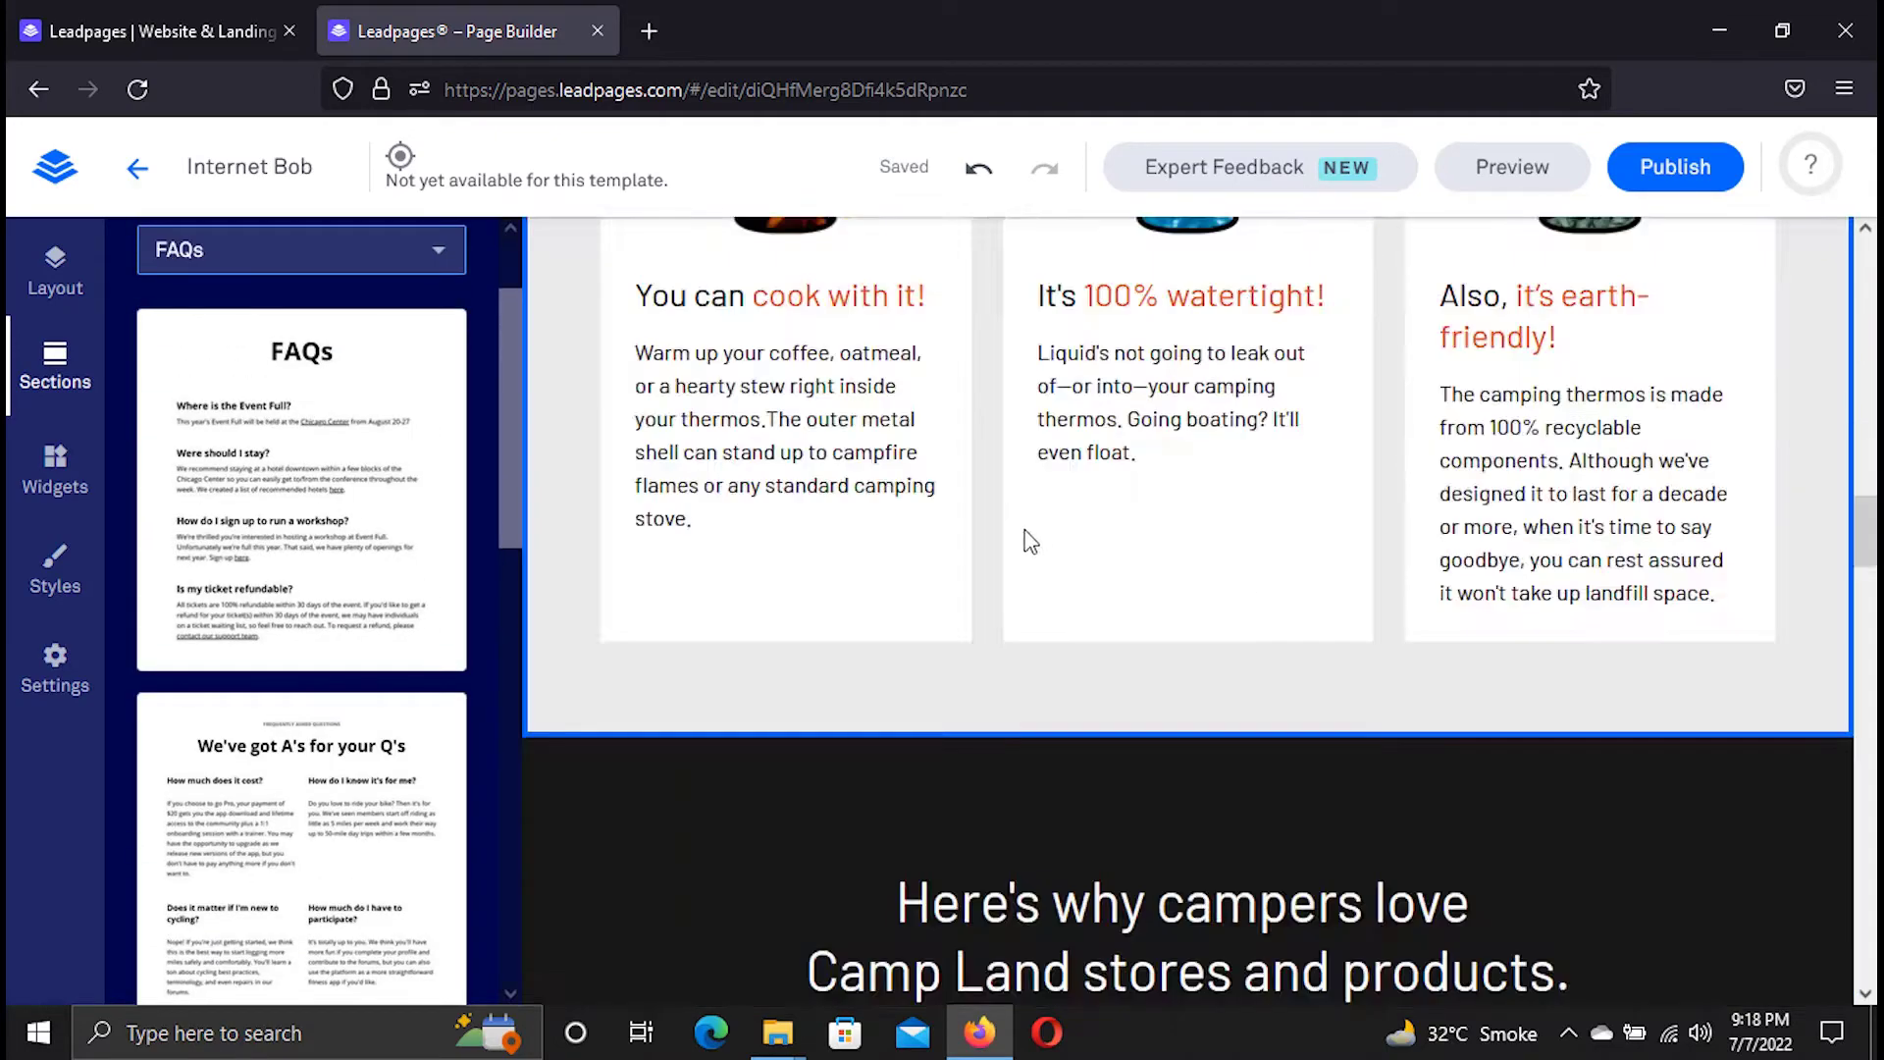
{"action": "scroll", "coordinate": [895, 556], "scroll_direction": "up", "scroll_amount": 5}
{"action": "scroll", "coordinate": [895, 548], "scroll_direction": "up", "scroll_amount": 3}
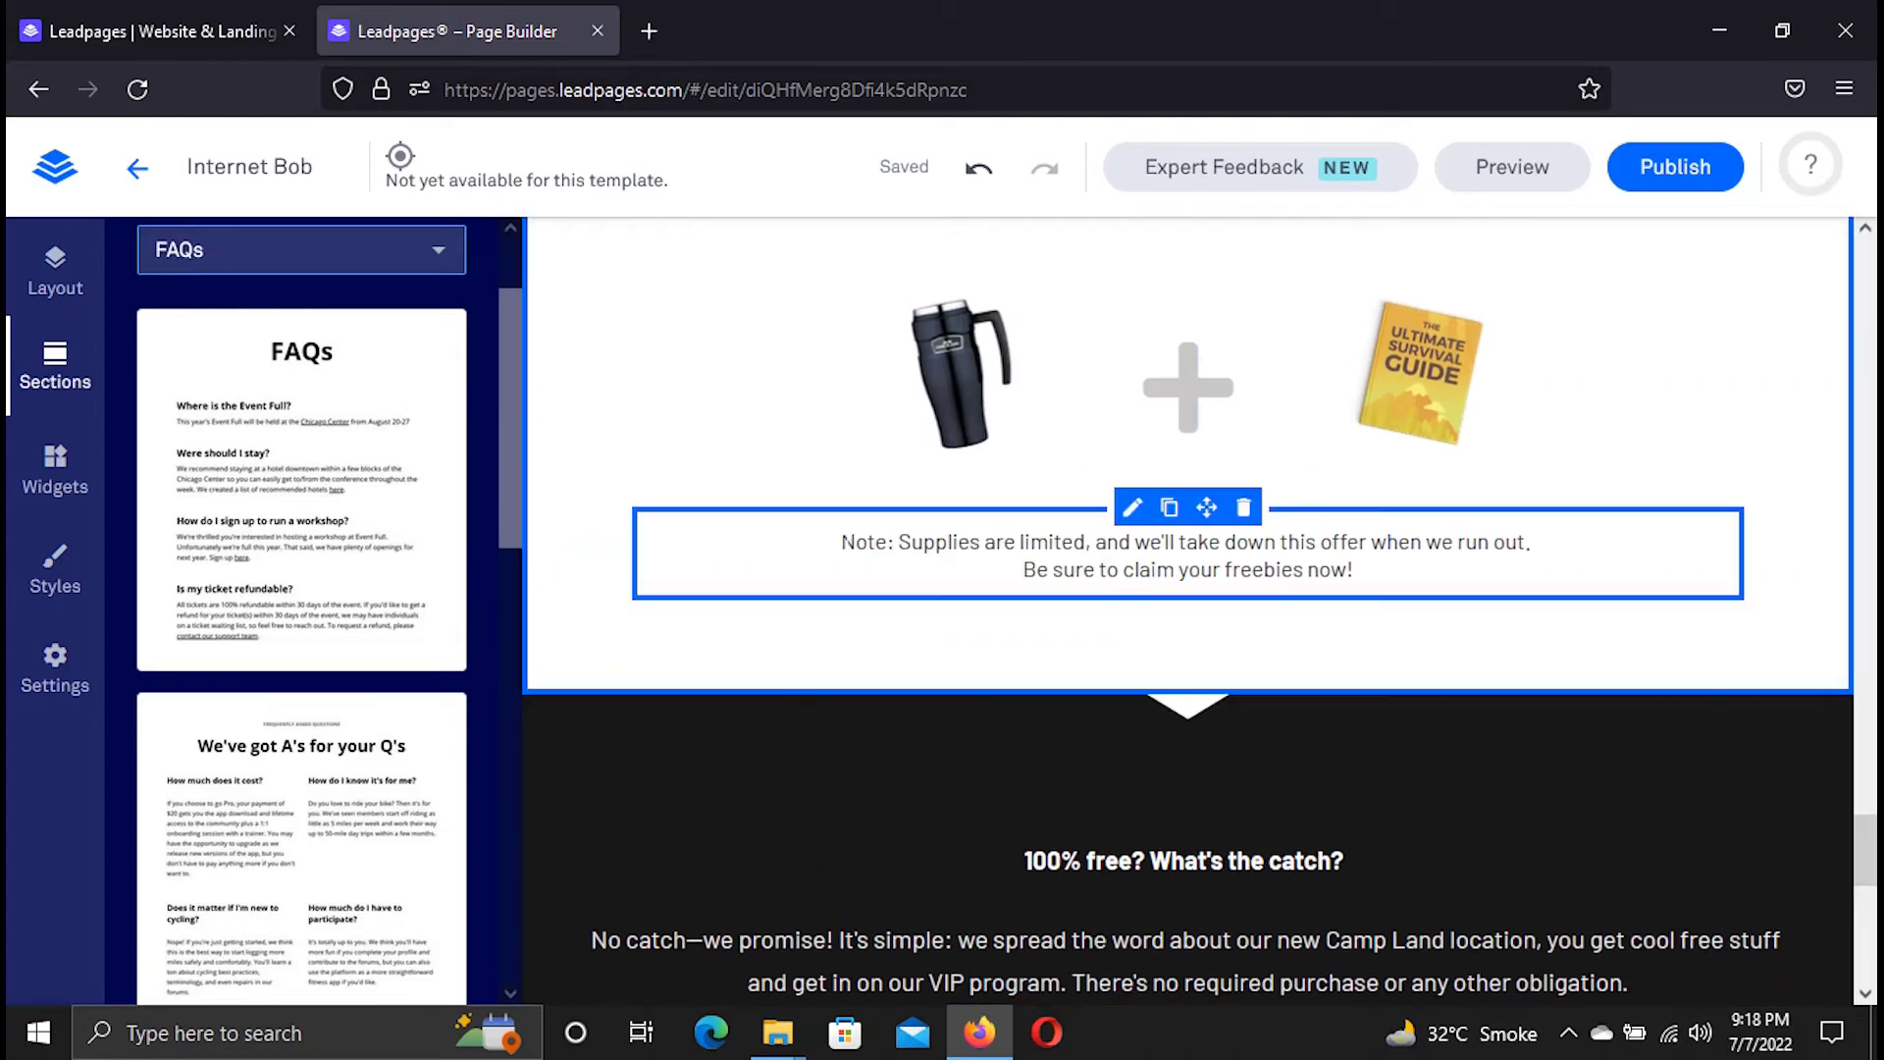
{"action": "left_click_drag", "start_coordinate": [290, 460], "coordinate": [1096, 643]}
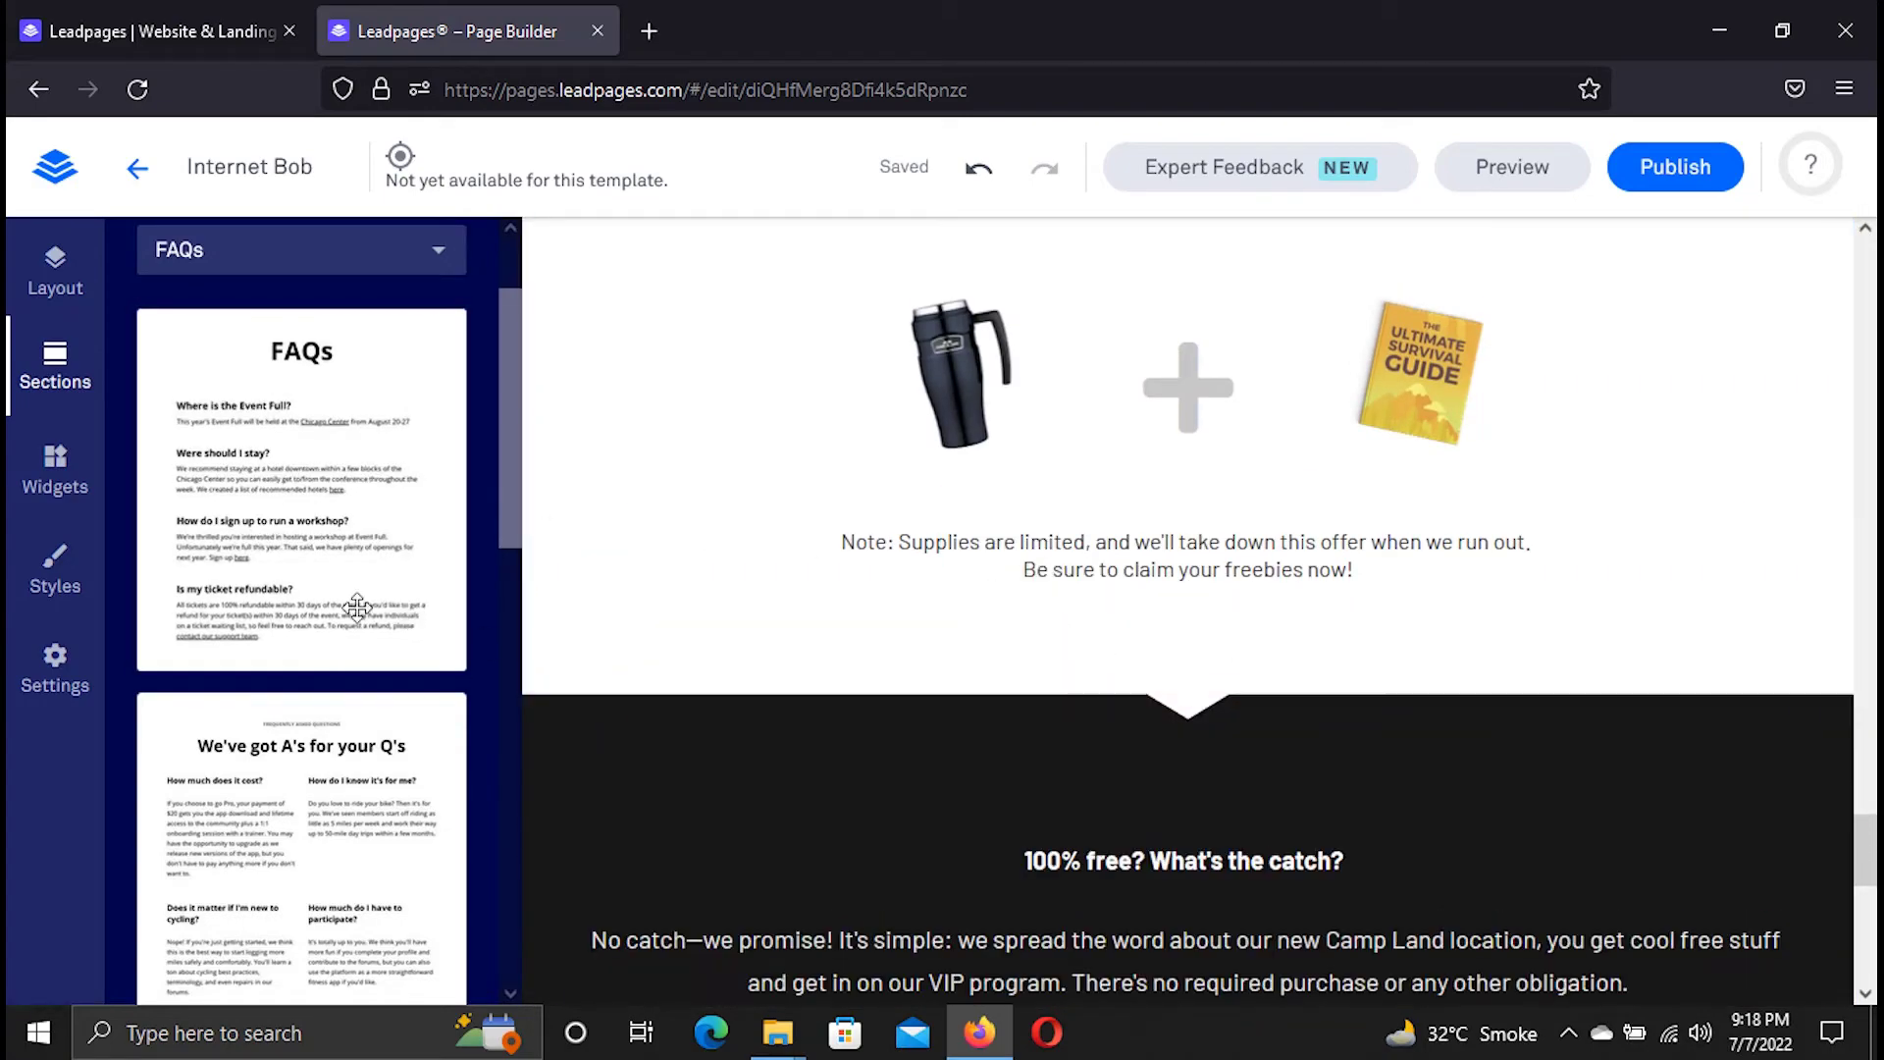
{"action": "left_click_drag", "start_coordinate": [224, 518], "coordinate": [850, 734]}
{"action": "scroll", "coordinate": [850, 692], "scroll_direction": "down", "scroll_amount": 15}
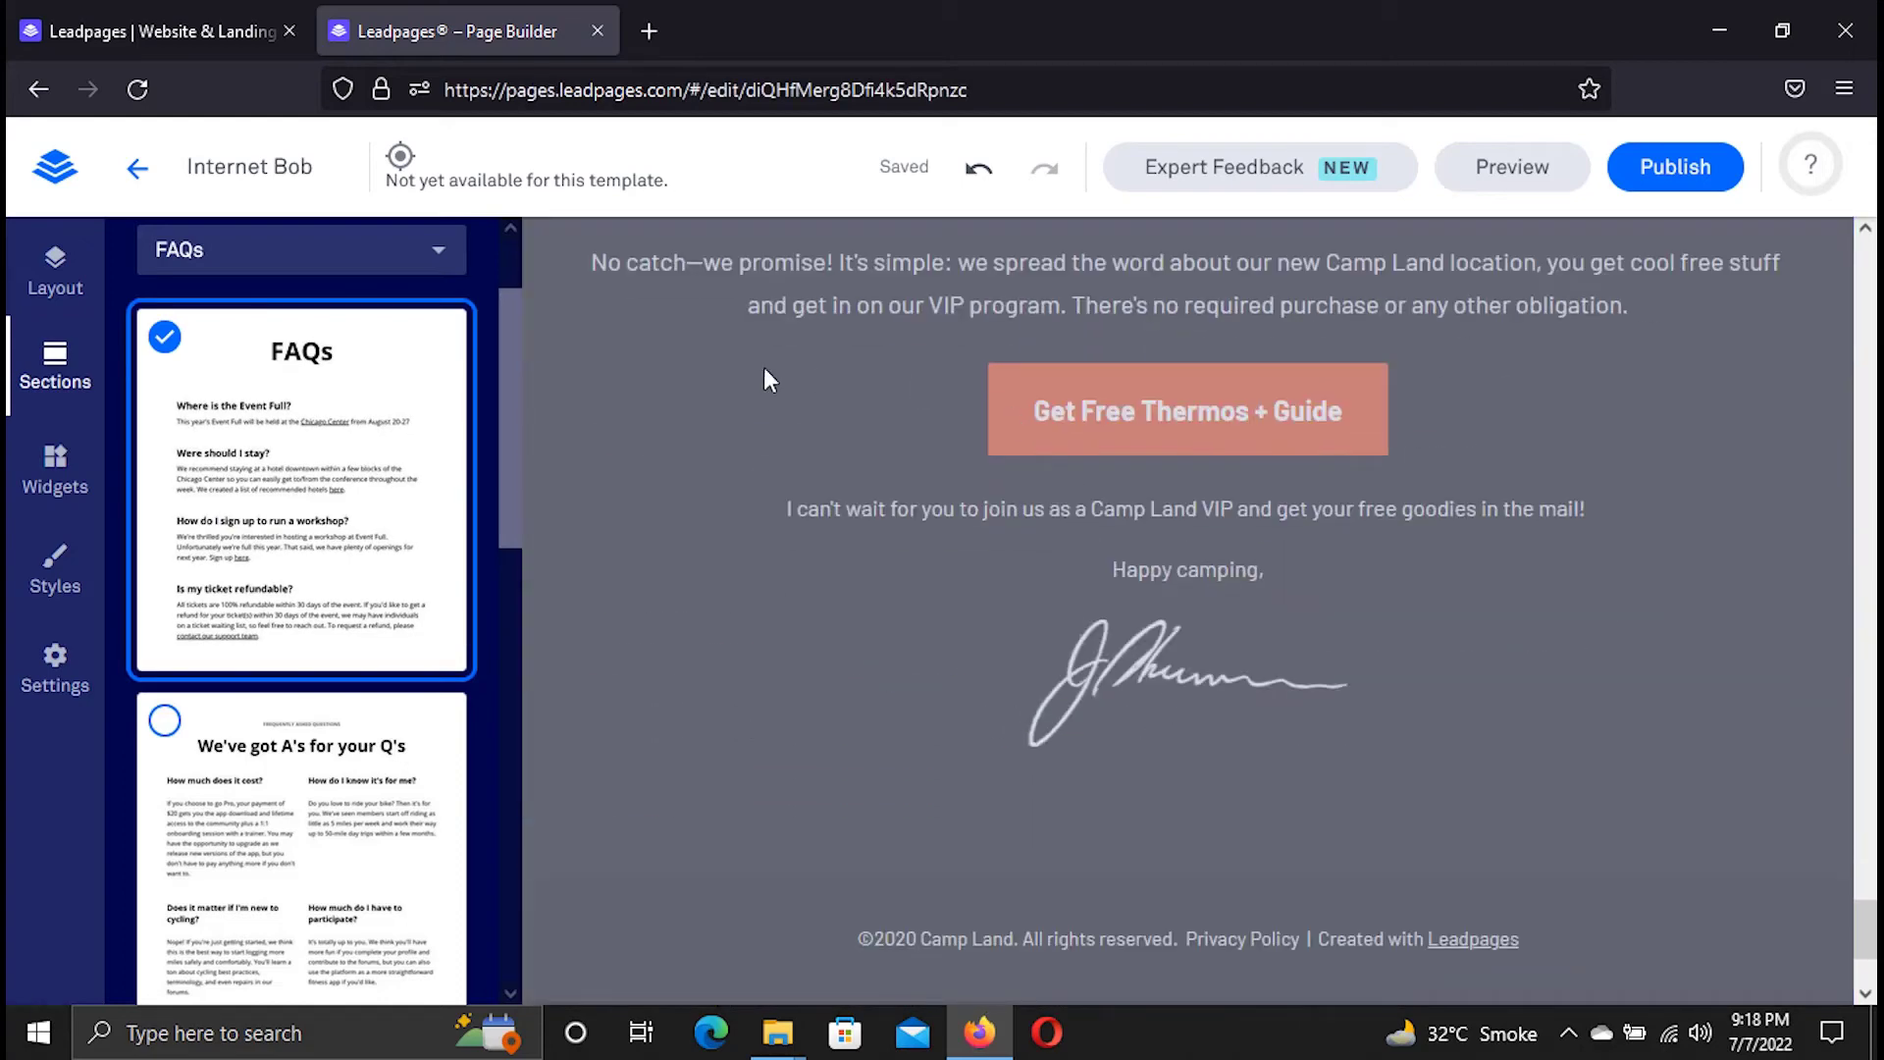
Review the section order in the page layout and the reorder, duplicate, delete and visibility options for each section, and close the layout.
{"action": "left_click", "coordinate": [43, 267]}
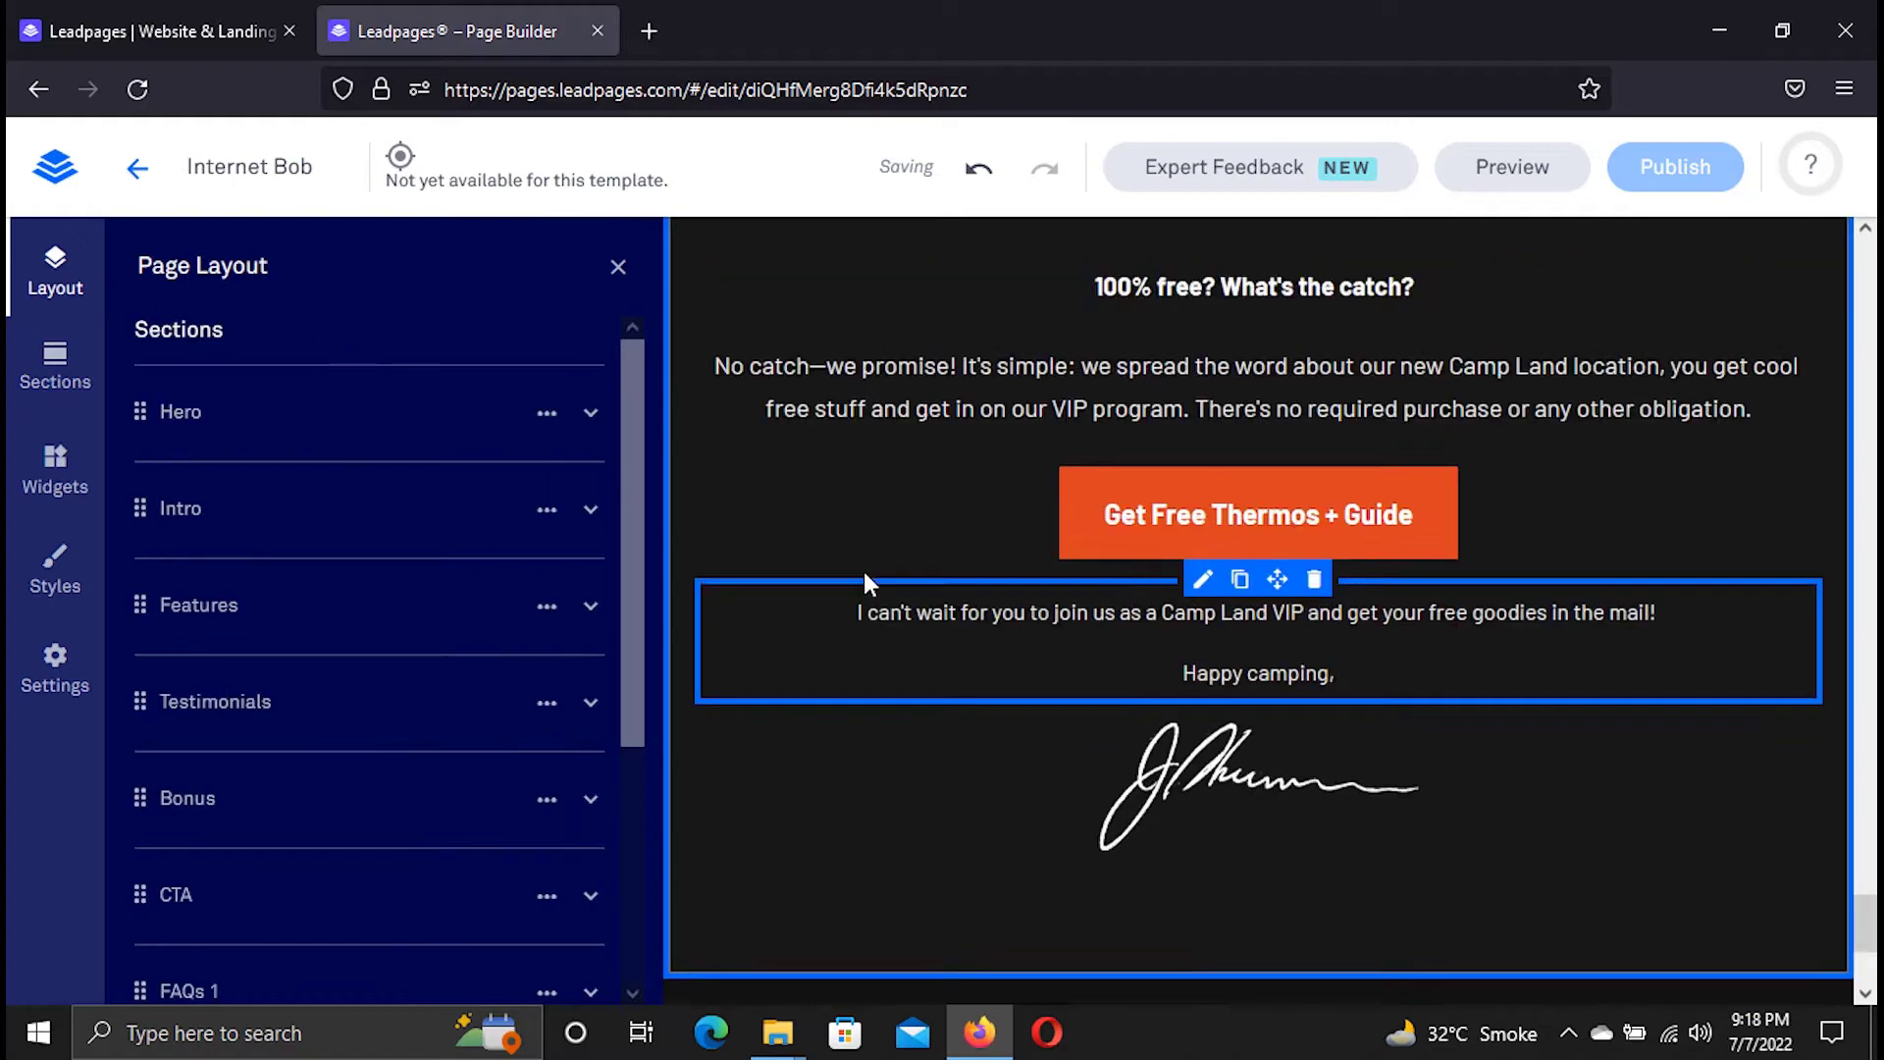
{"action": "scroll", "coordinate": [865, 577], "scroll_direction": "up", "scroll_amount": 20}
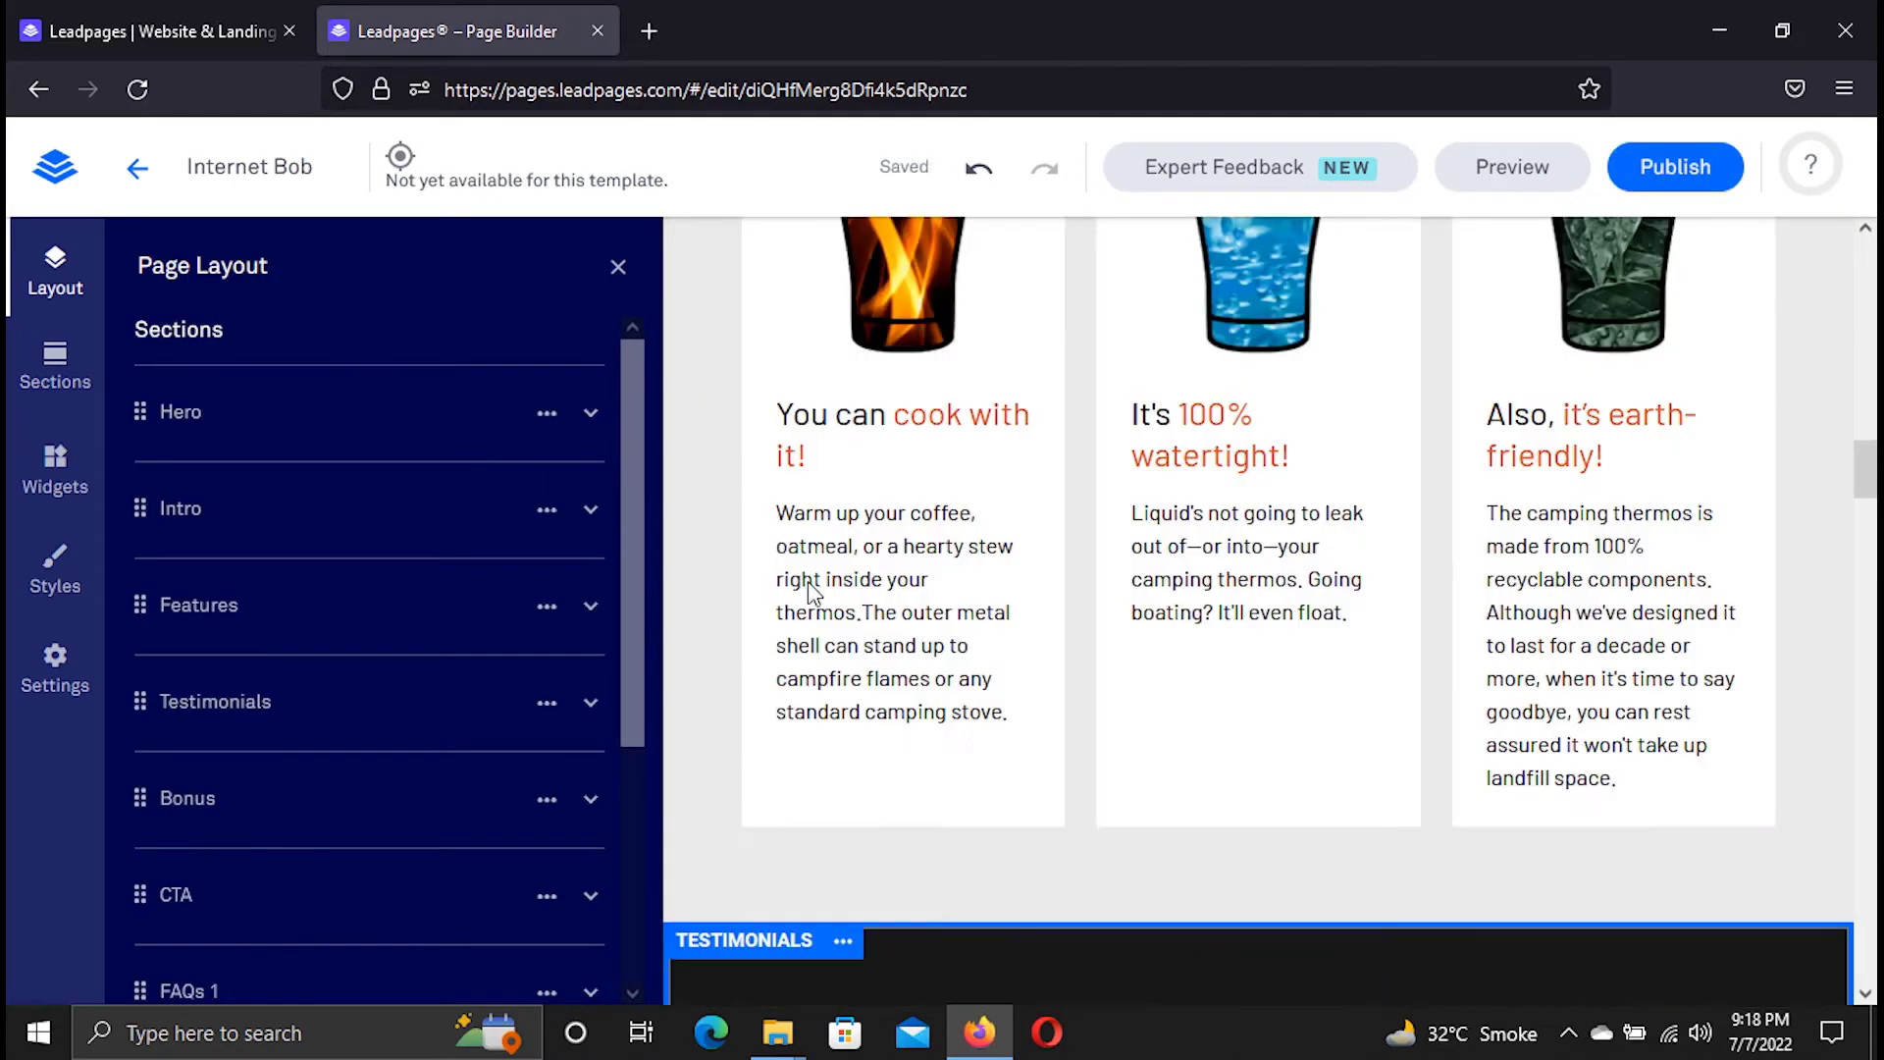
{"action": "scroll", "coordinate": [808, 581], "scroll_direction": "up", "scroll_amount": 6}
{"action": "scroll", "coordinate": [188, 554], "scroll_direction": "down", "scroll_amount": 4}
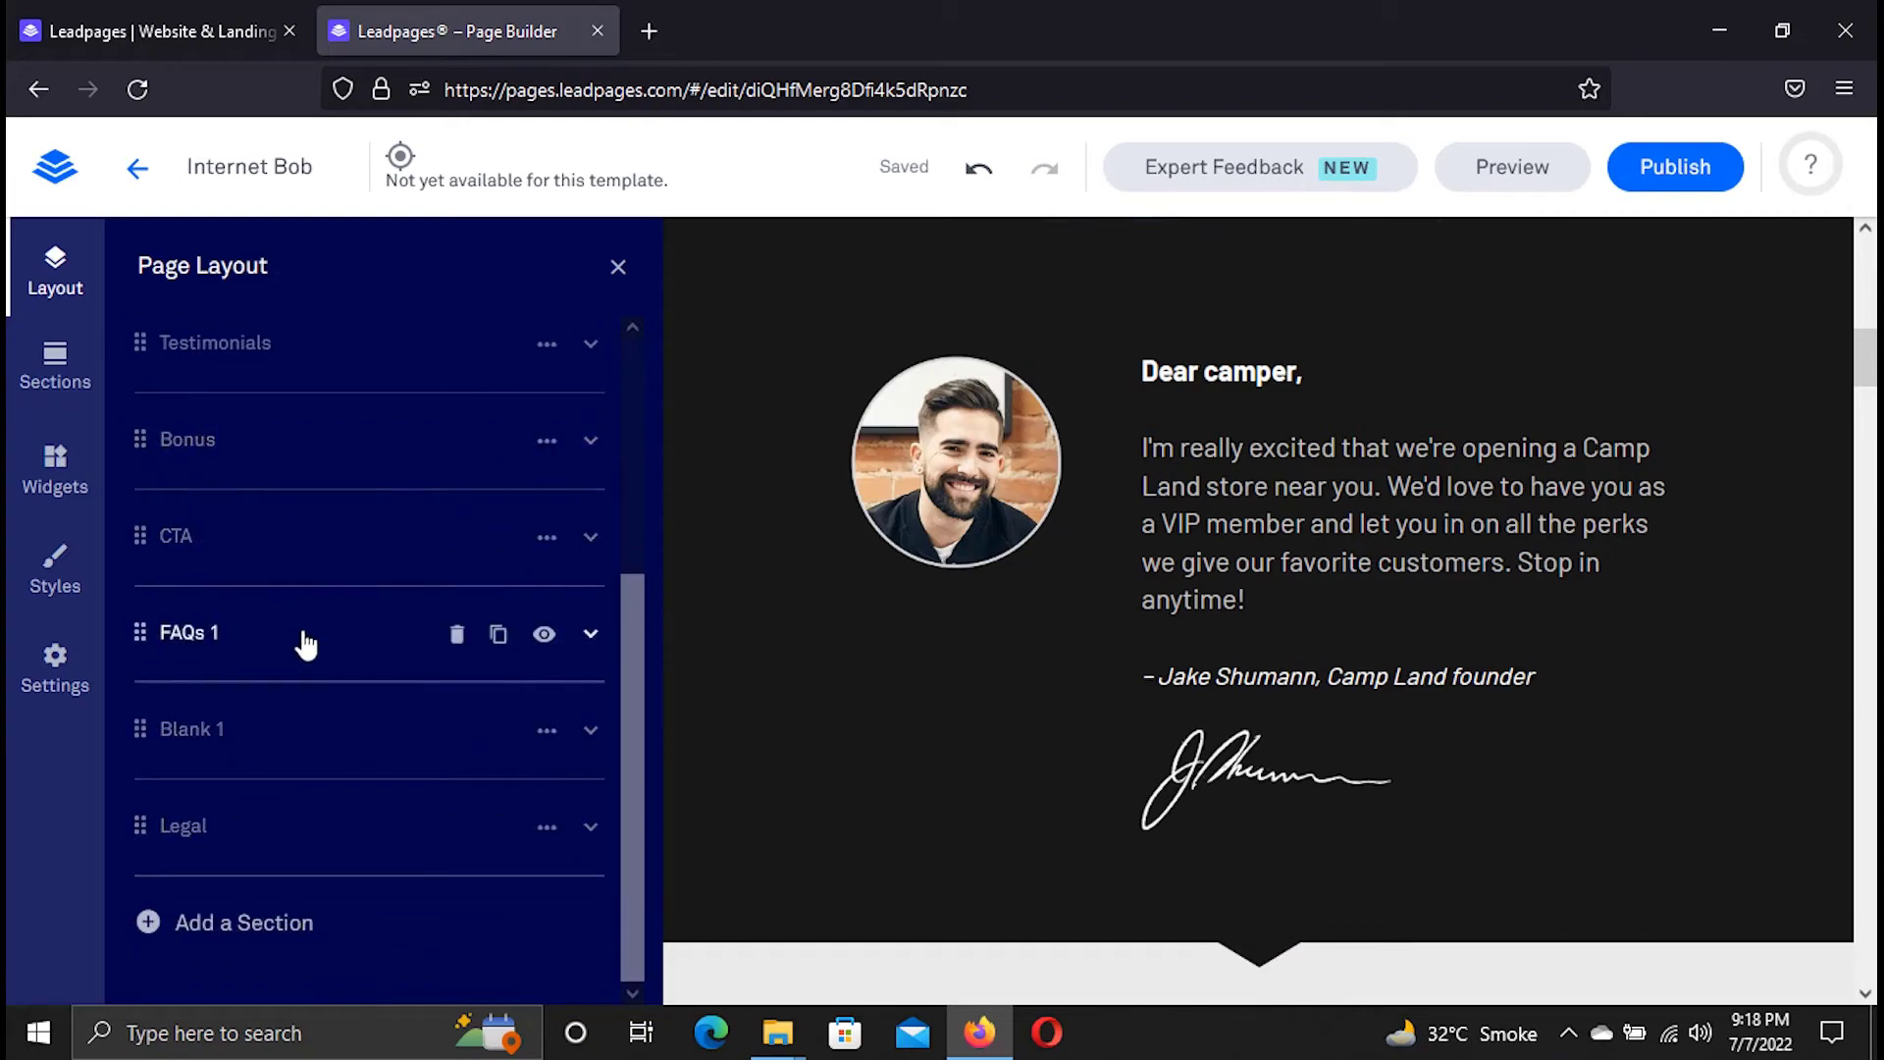
{"action": "scroll", "coordinate": [304, 642], "scroll_direction": "up", "scroll_amount": 4}
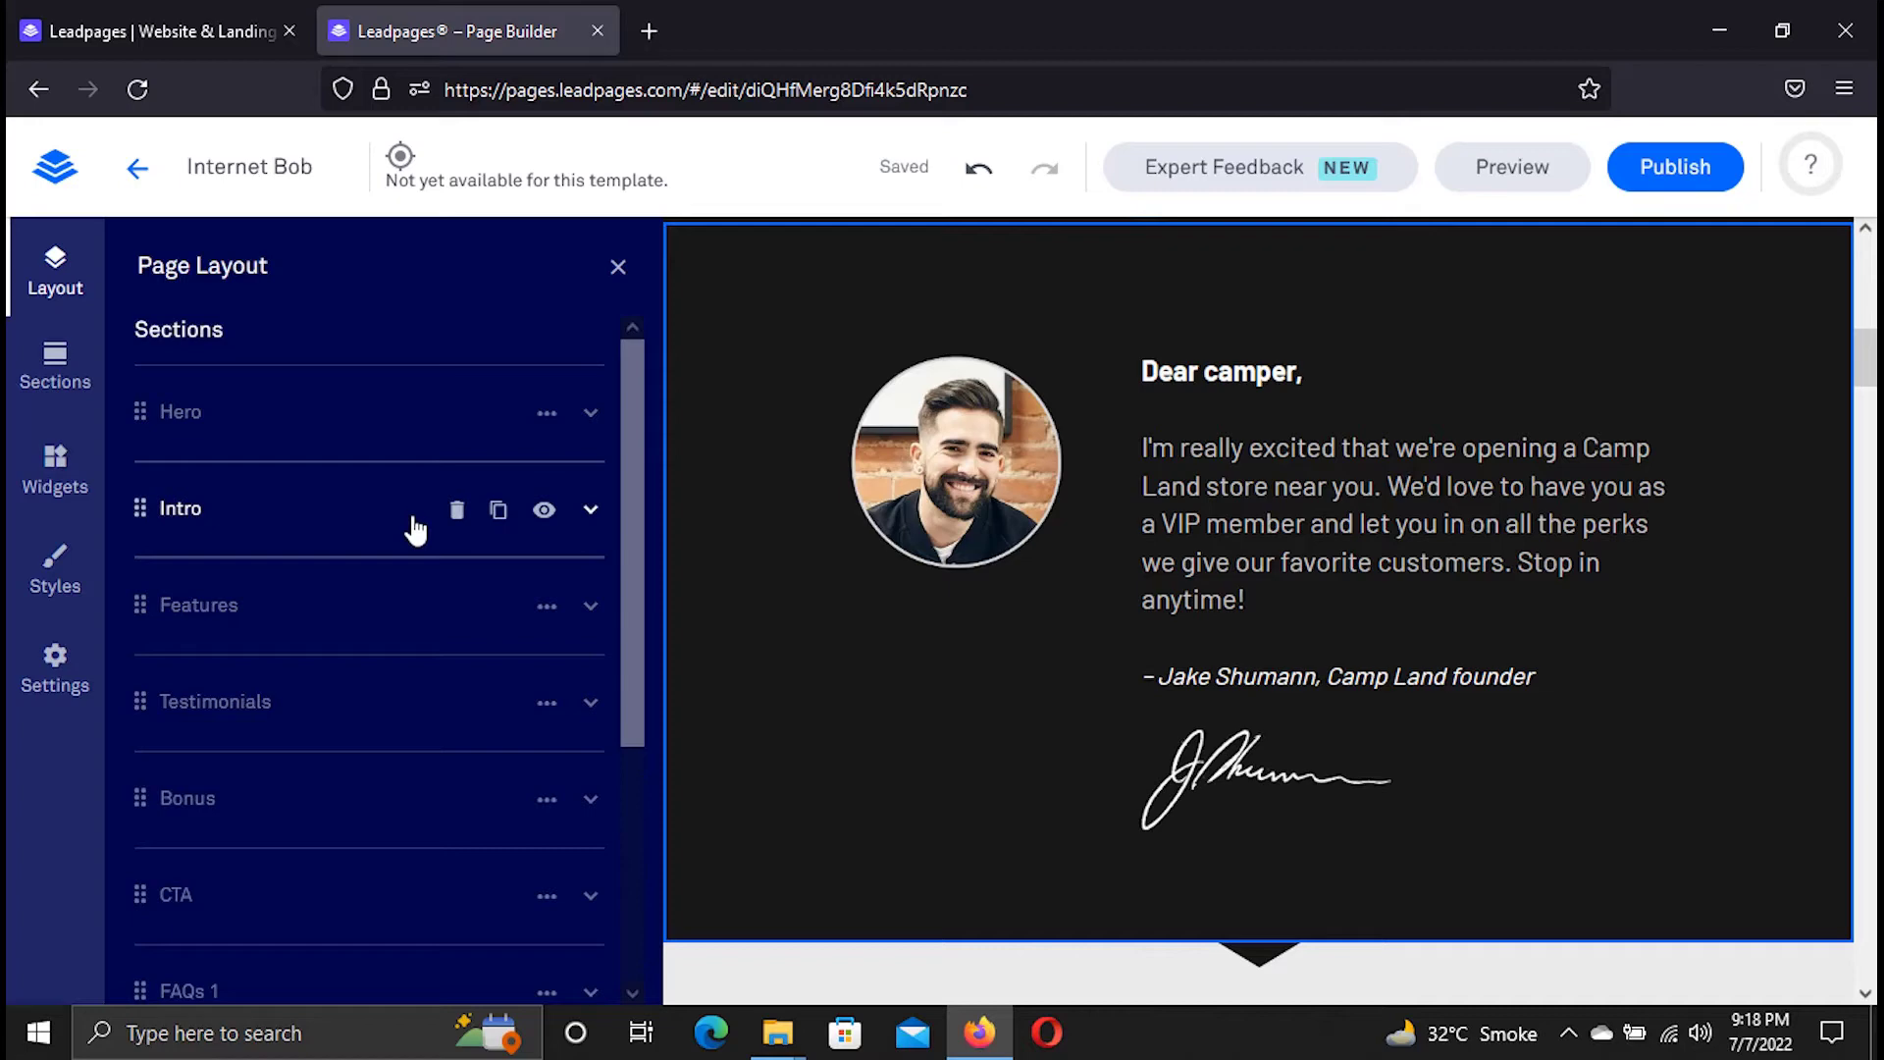
{"action": "scroll", "coordinate": [416, 530], "scroll_direction": "down", "scroll_amount": 1}
{"action": "scroll", "coordinate": [177, 540], "scroll_direction": "up", "scroll_amount": 1}
{"action": "mouse_move", "coordinate": [140, 413]}
{"action": "left_mouse_down"}
{"action": "mouse_move", "coordinate": [130, 546]}
{"action": "mouse_move", "coordinate": [162, 422]}
{"action": "left_mouse_up"}
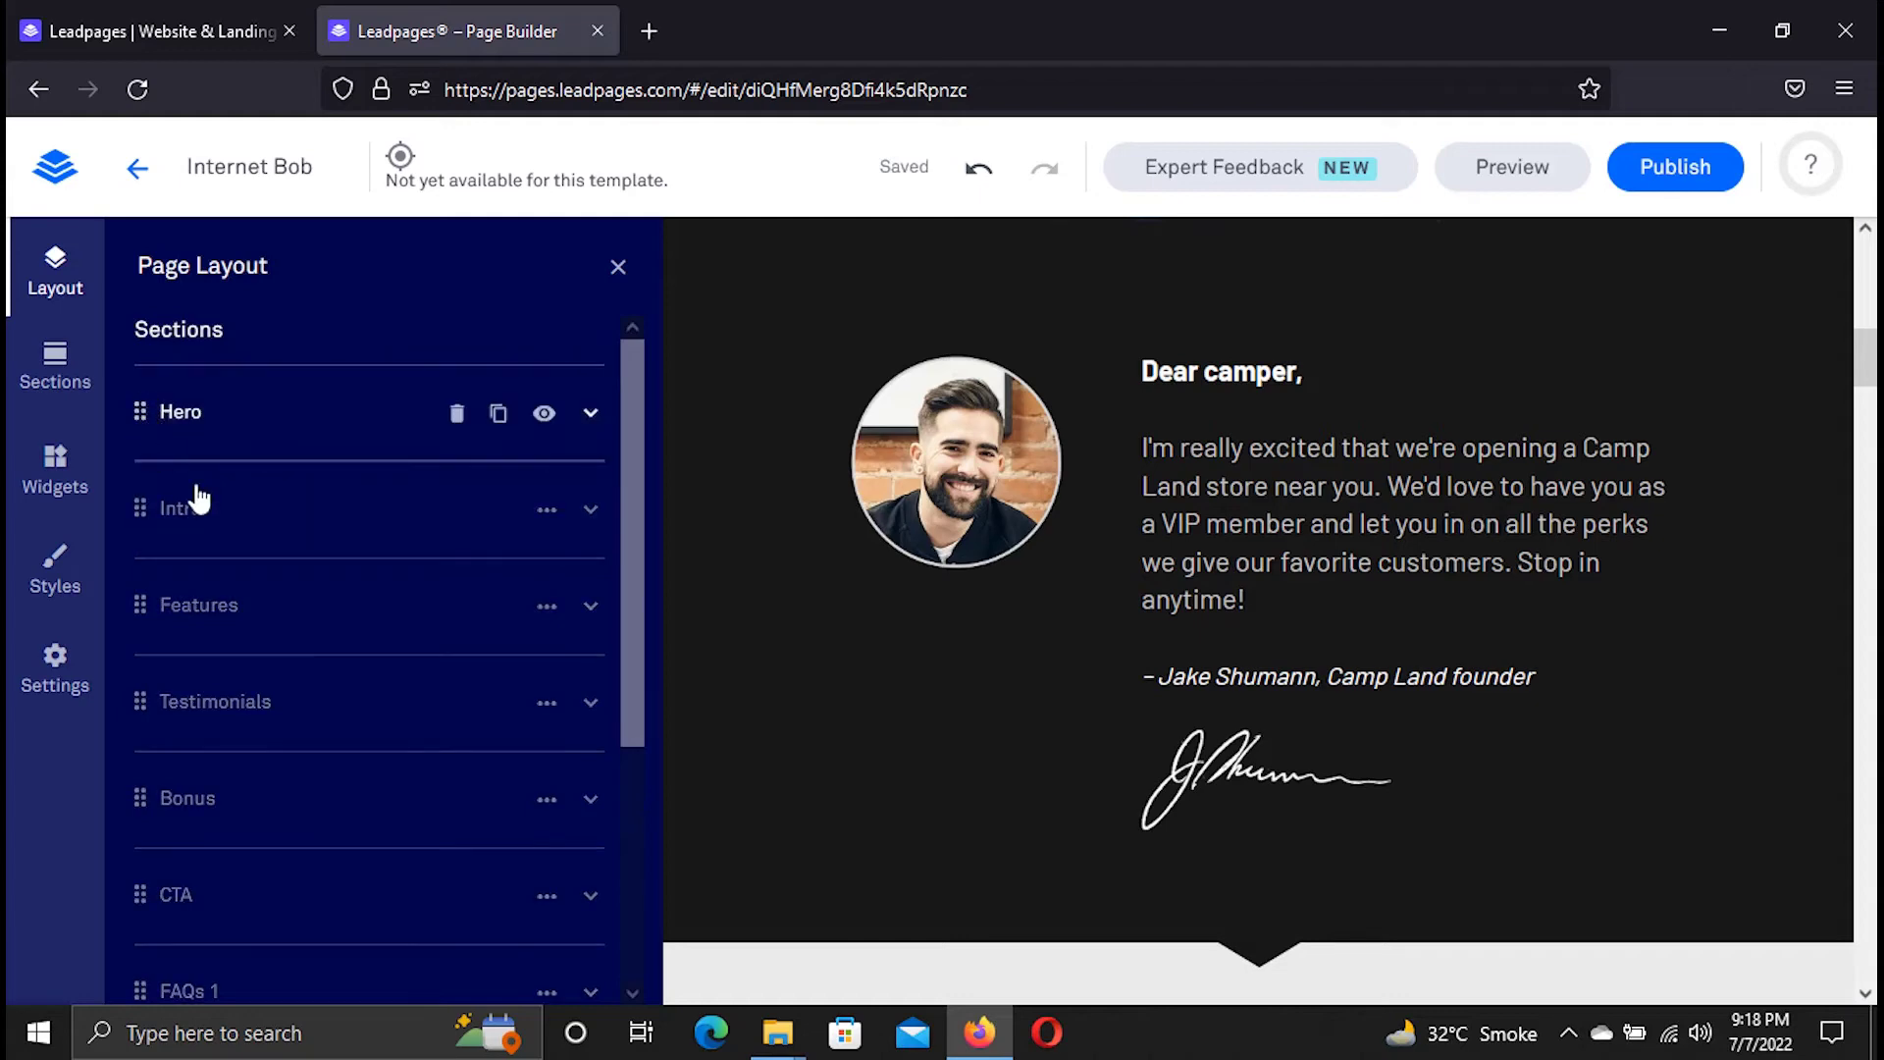
{"action": "scroll", "coordinate": [504, 648], "scroll_direction": "down", "scroll_amount": 4}
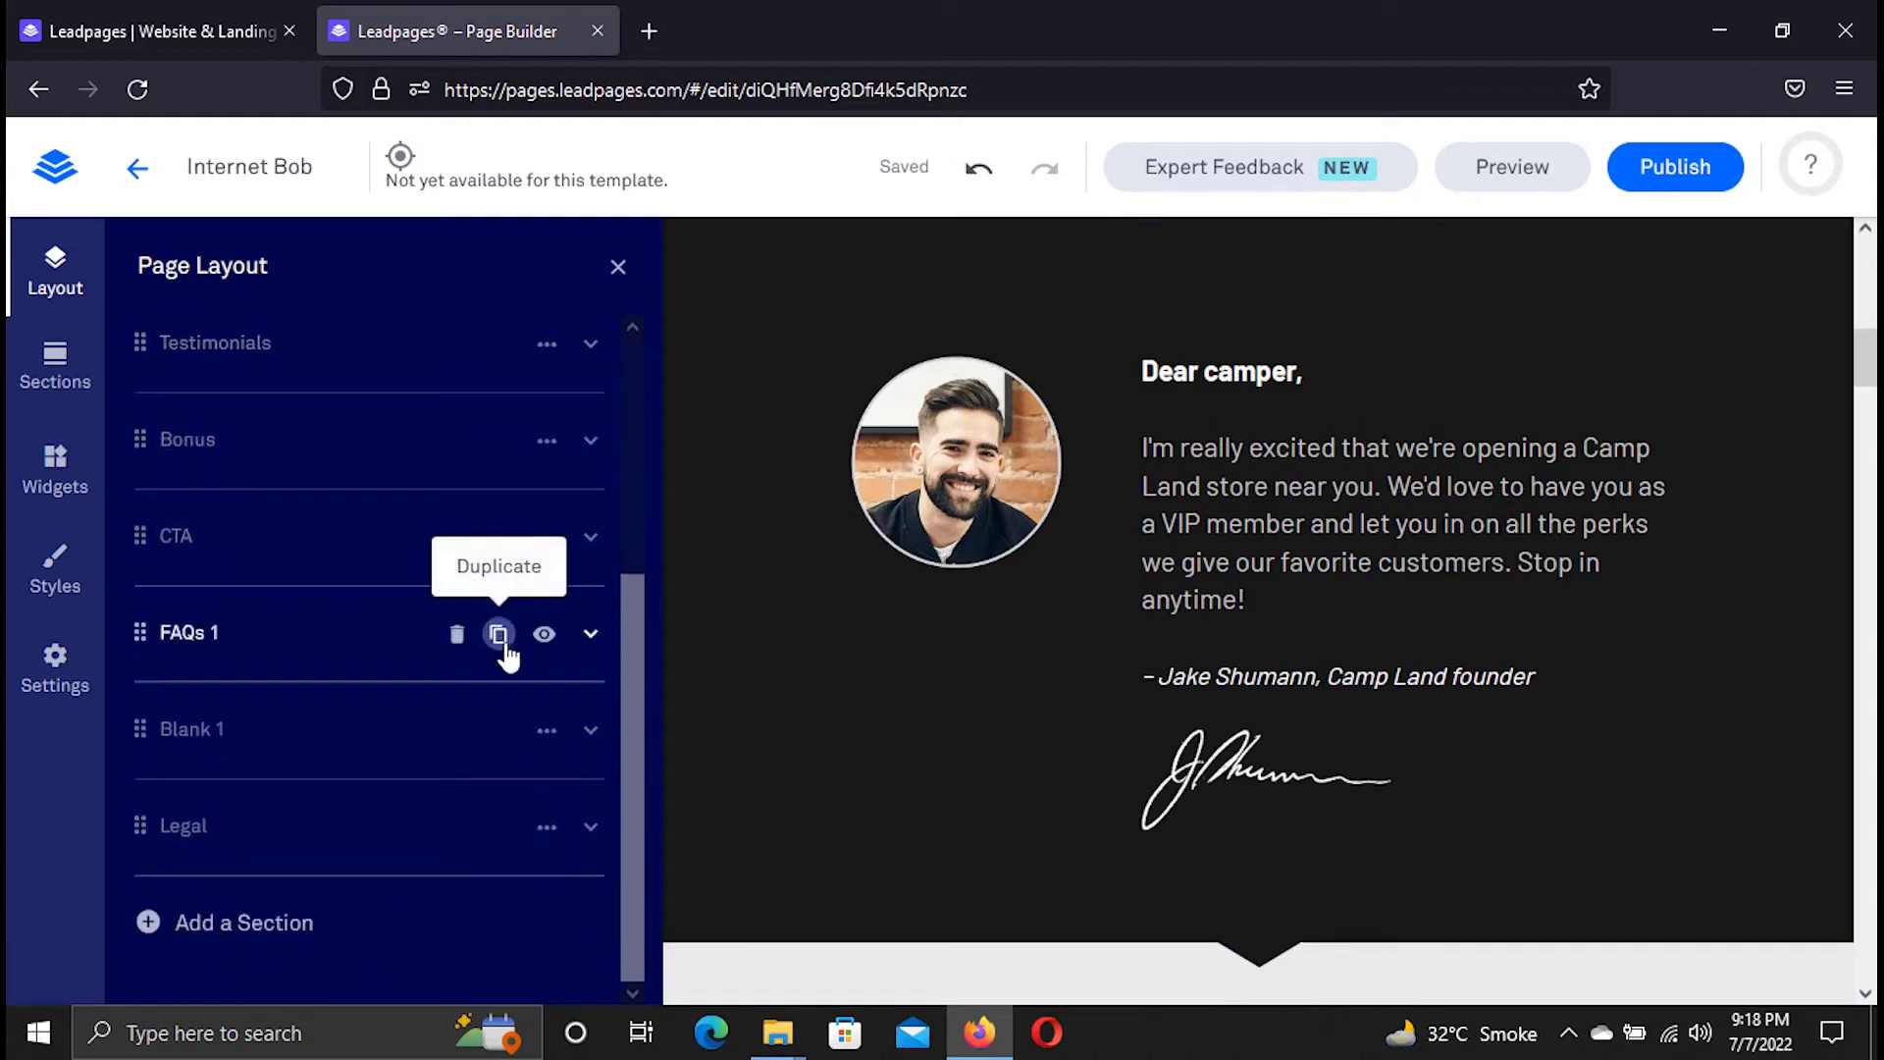
{"action": "scroll", "coordinate": [510, 658], "scroll_direction": "up", "scroll_amount": 4}
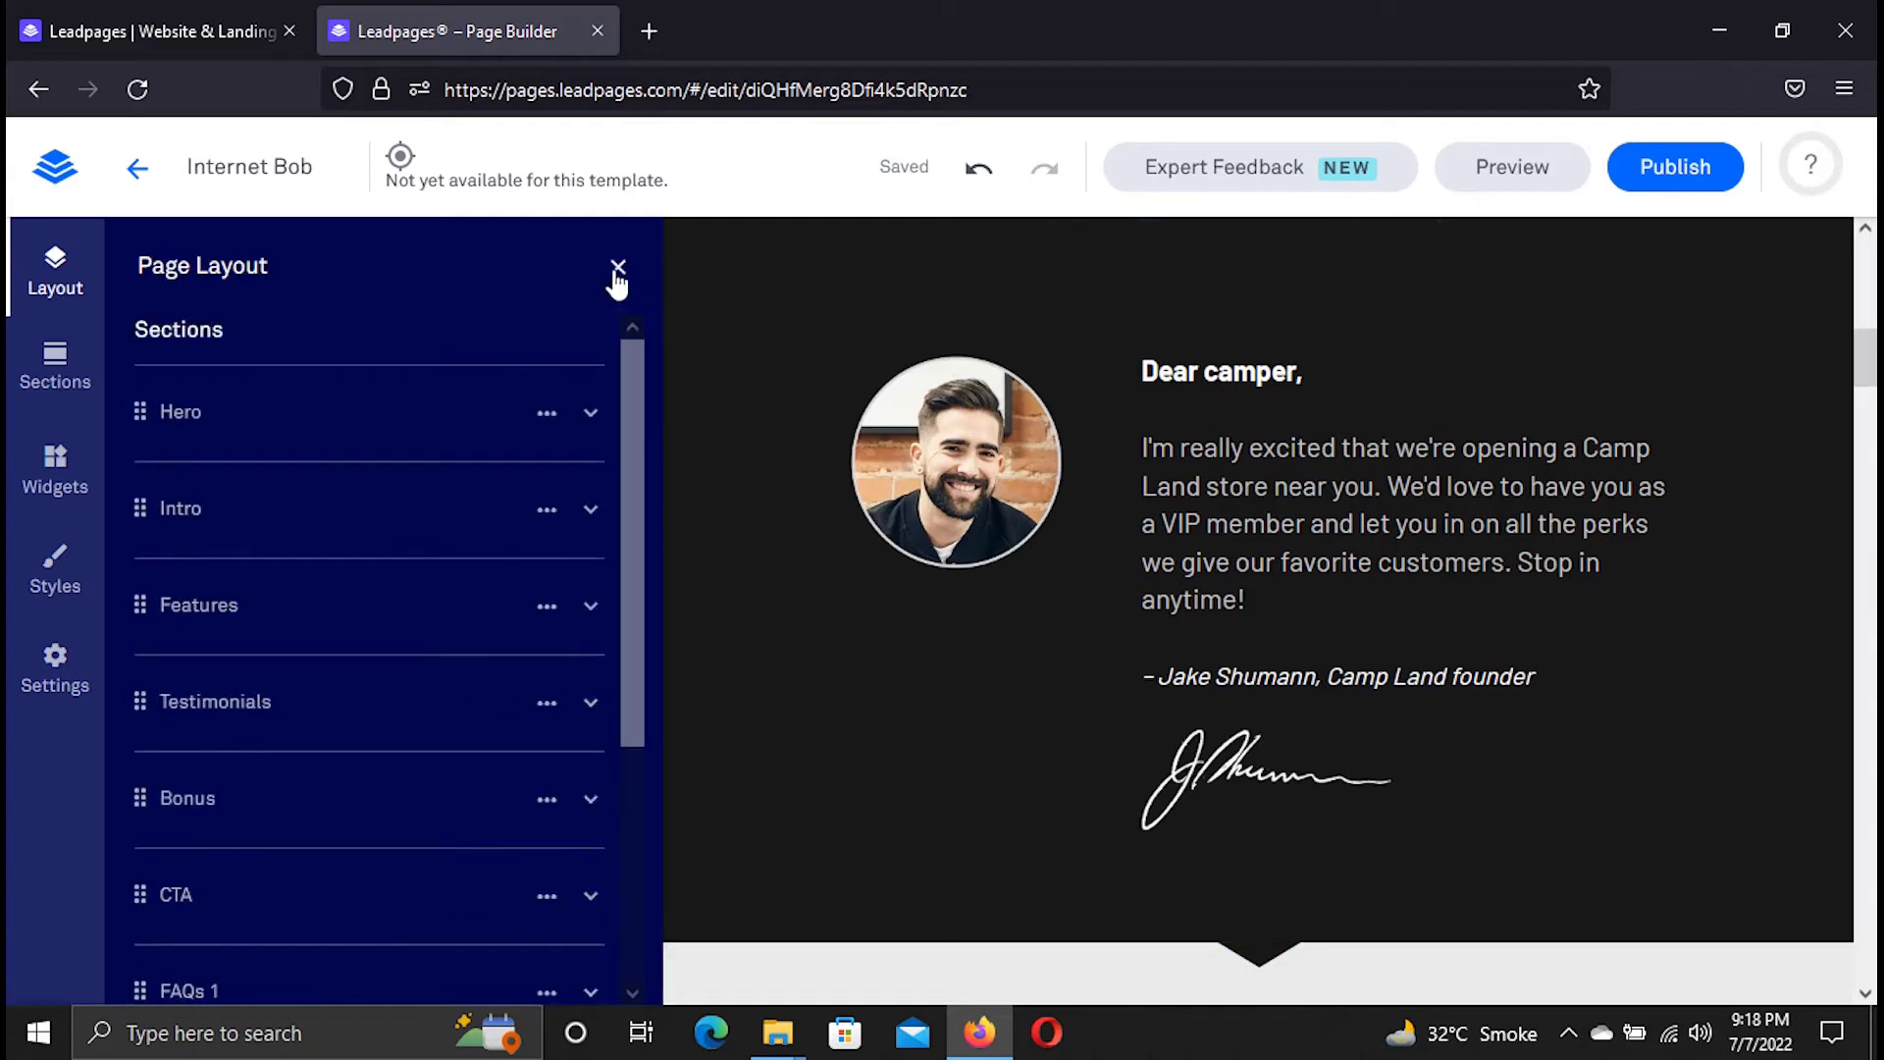
{"action": "scroll", "coordinate": [509, 420], "scroll_direction": "down", "scroll_amount": 4}
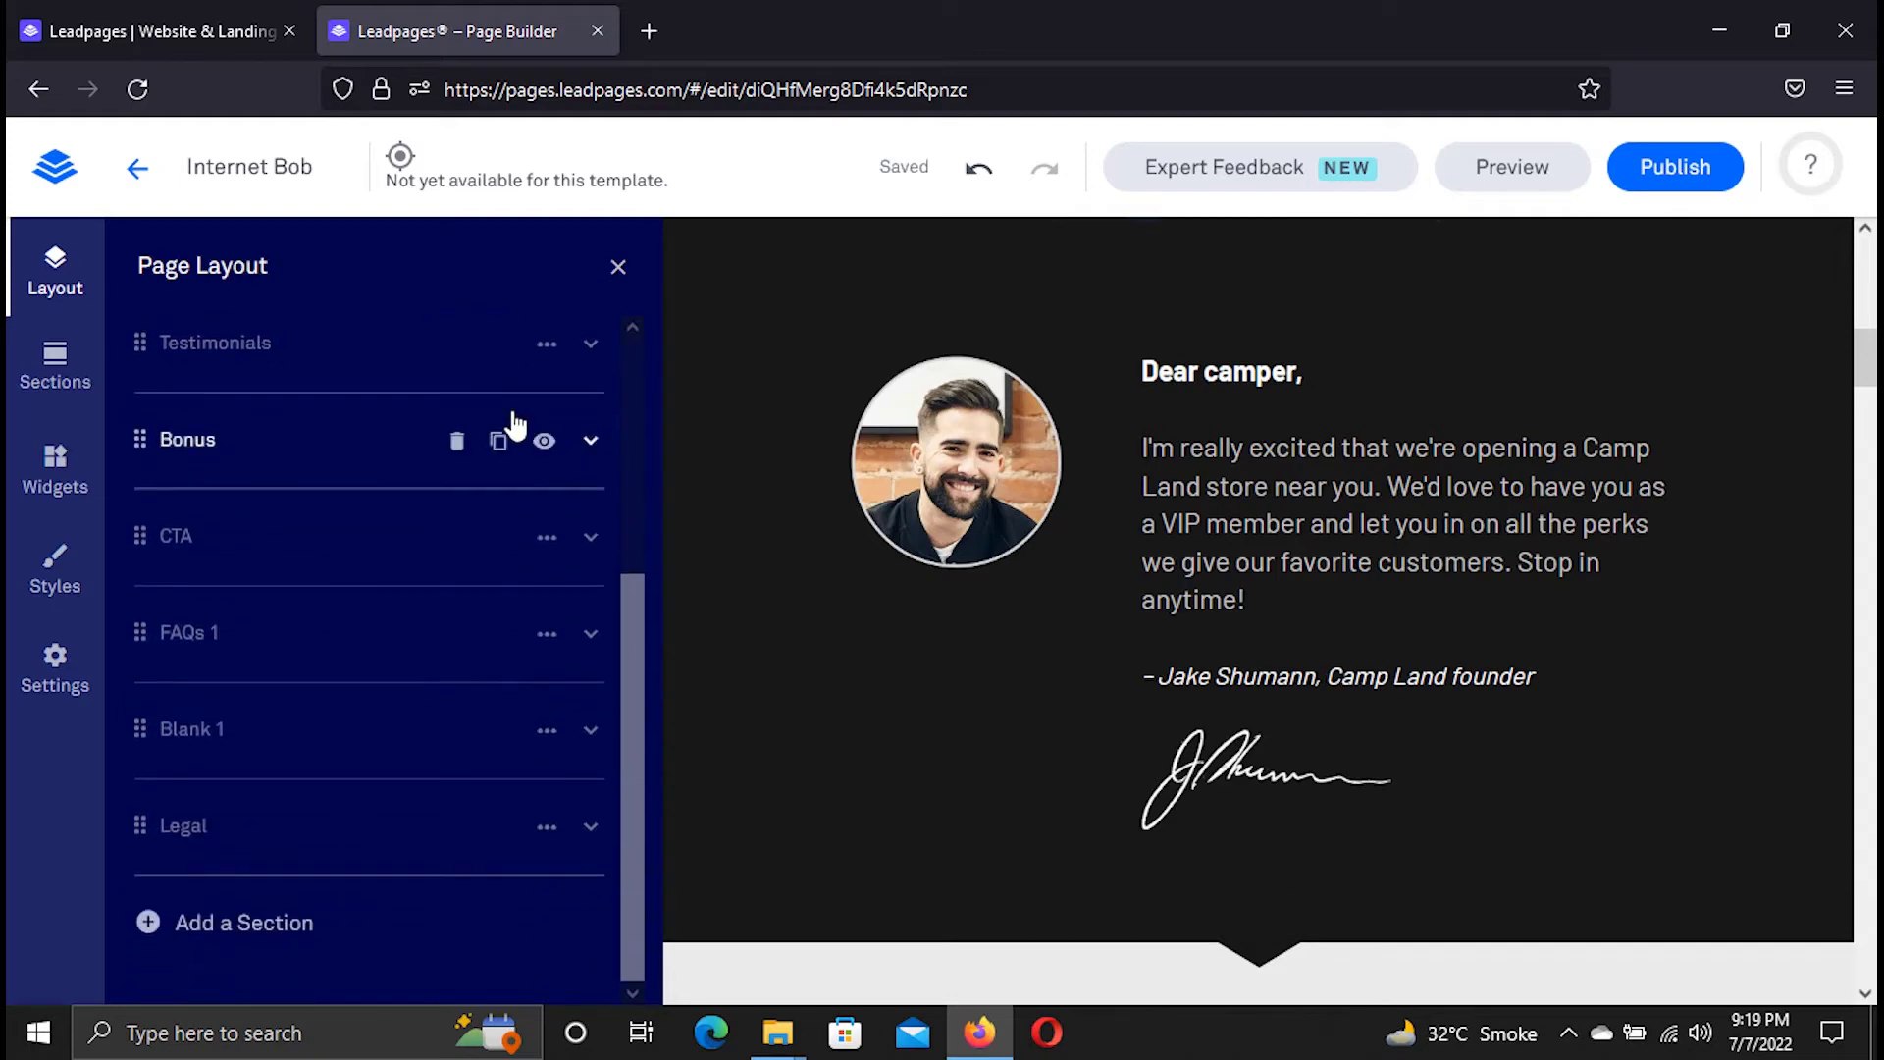
{"action": "scroll", "coordinate": [510, 422], "scroll_direction": "up", "scroll_amount": 4}
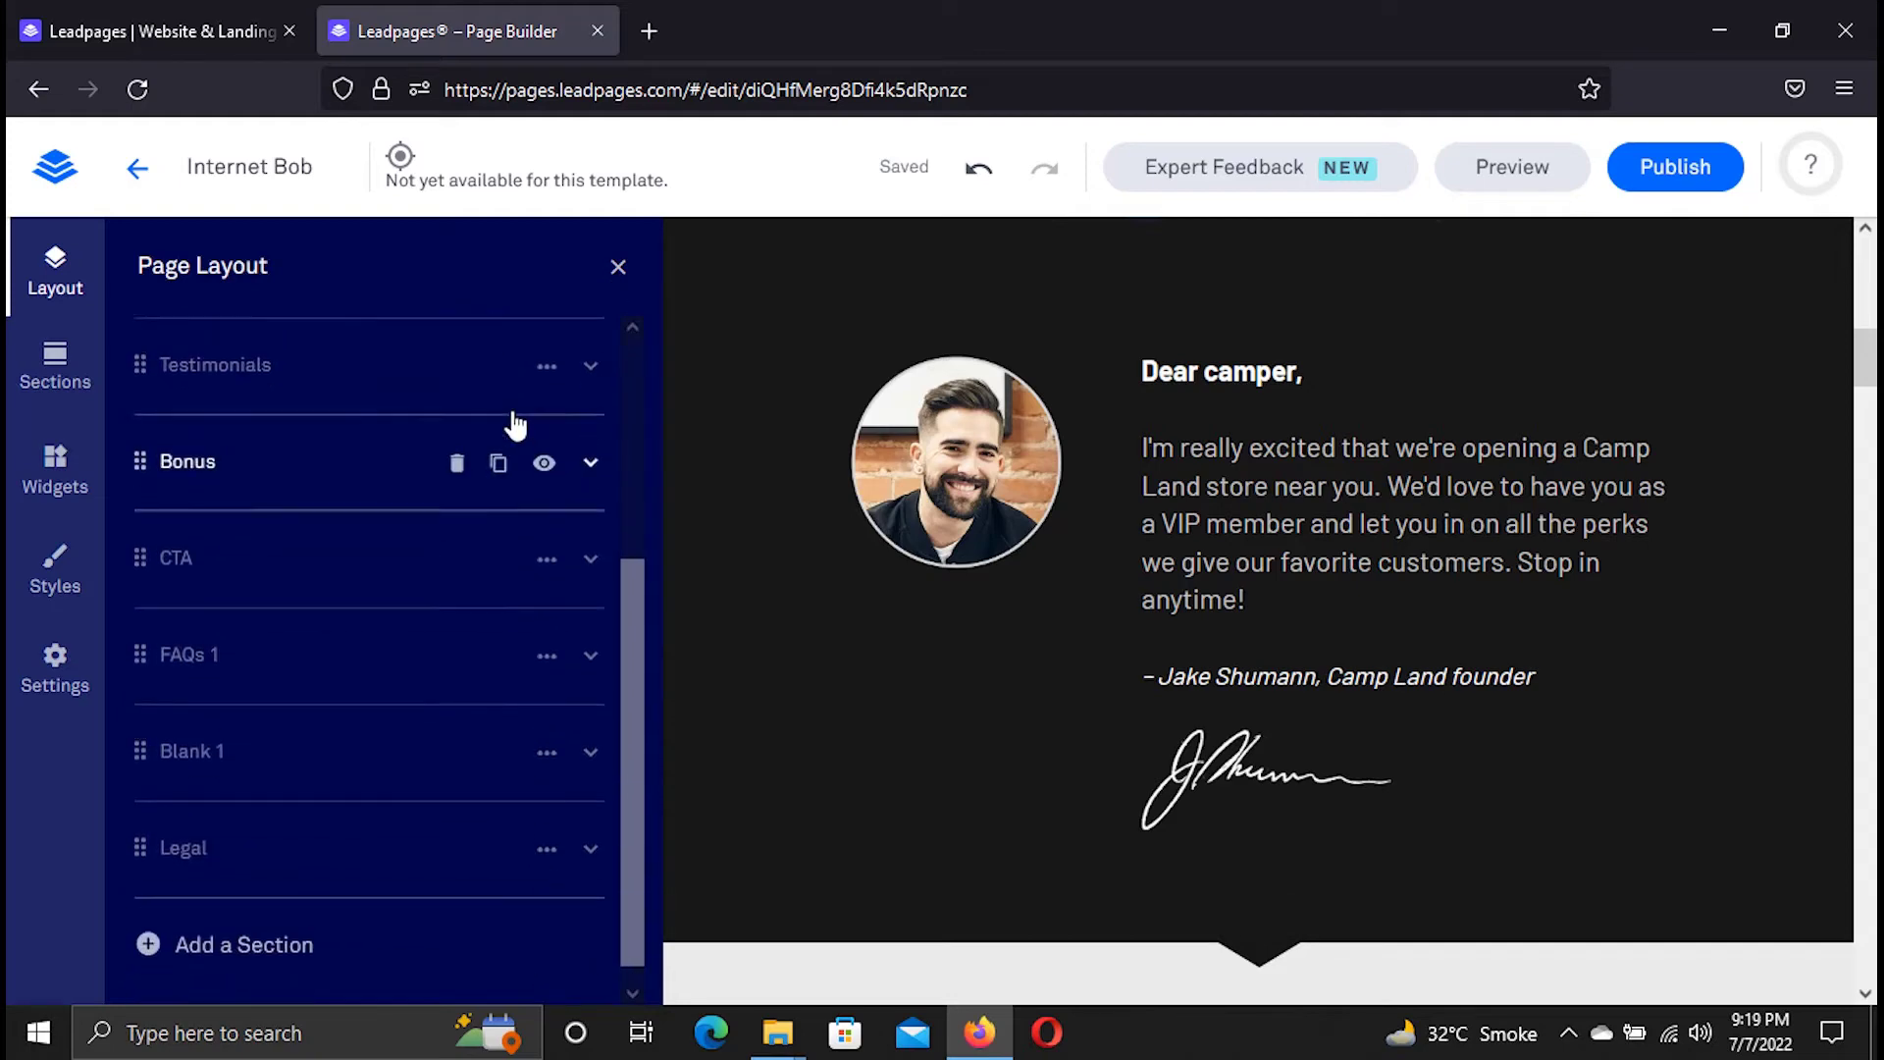
{"action": "left_click", "coordinate": [618, 271]}
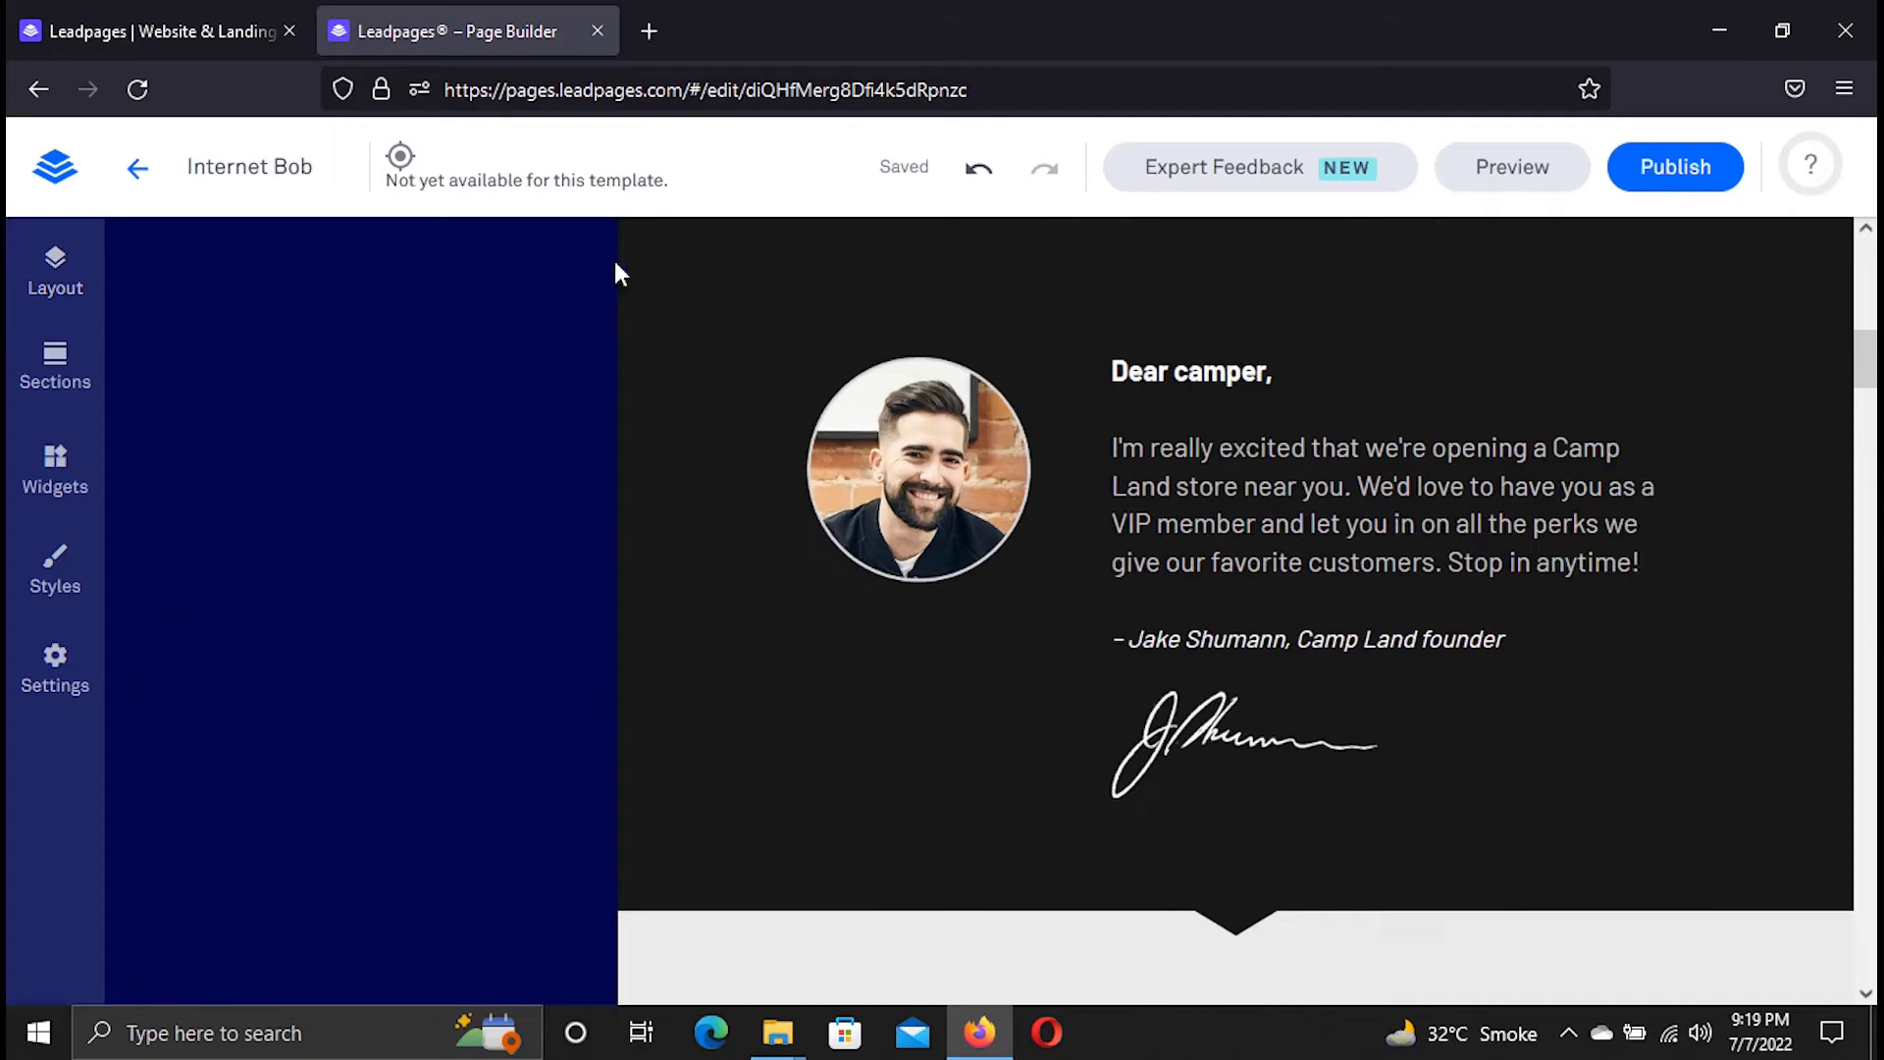
Look over the edited landing page from the hero section down to the testimonials and return to the hero.
{"action": "scroll", "coordinate": [392, 628], "scroll_direction": "up", "scroll_amount": 8}
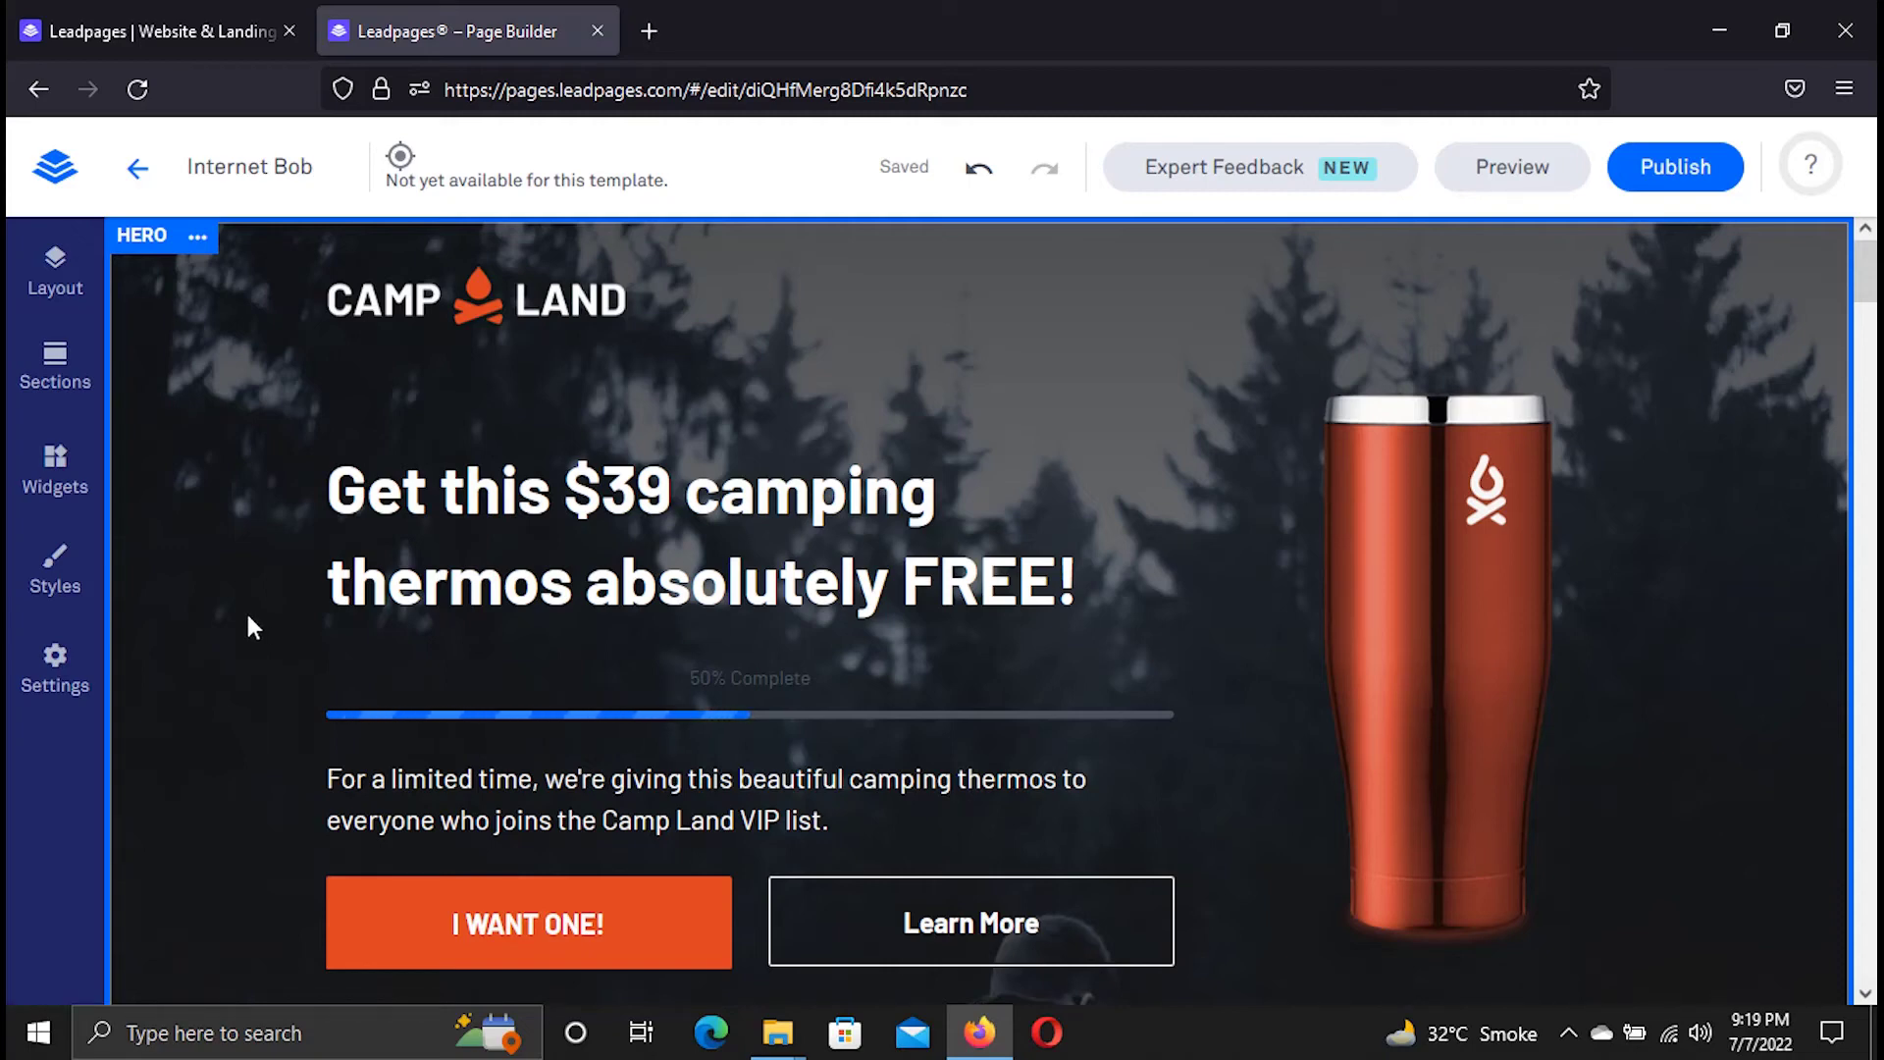
{"action": "scroll", "coordinate": [236, 723], "scroll_direction": "down", "scroll_amount": 2}
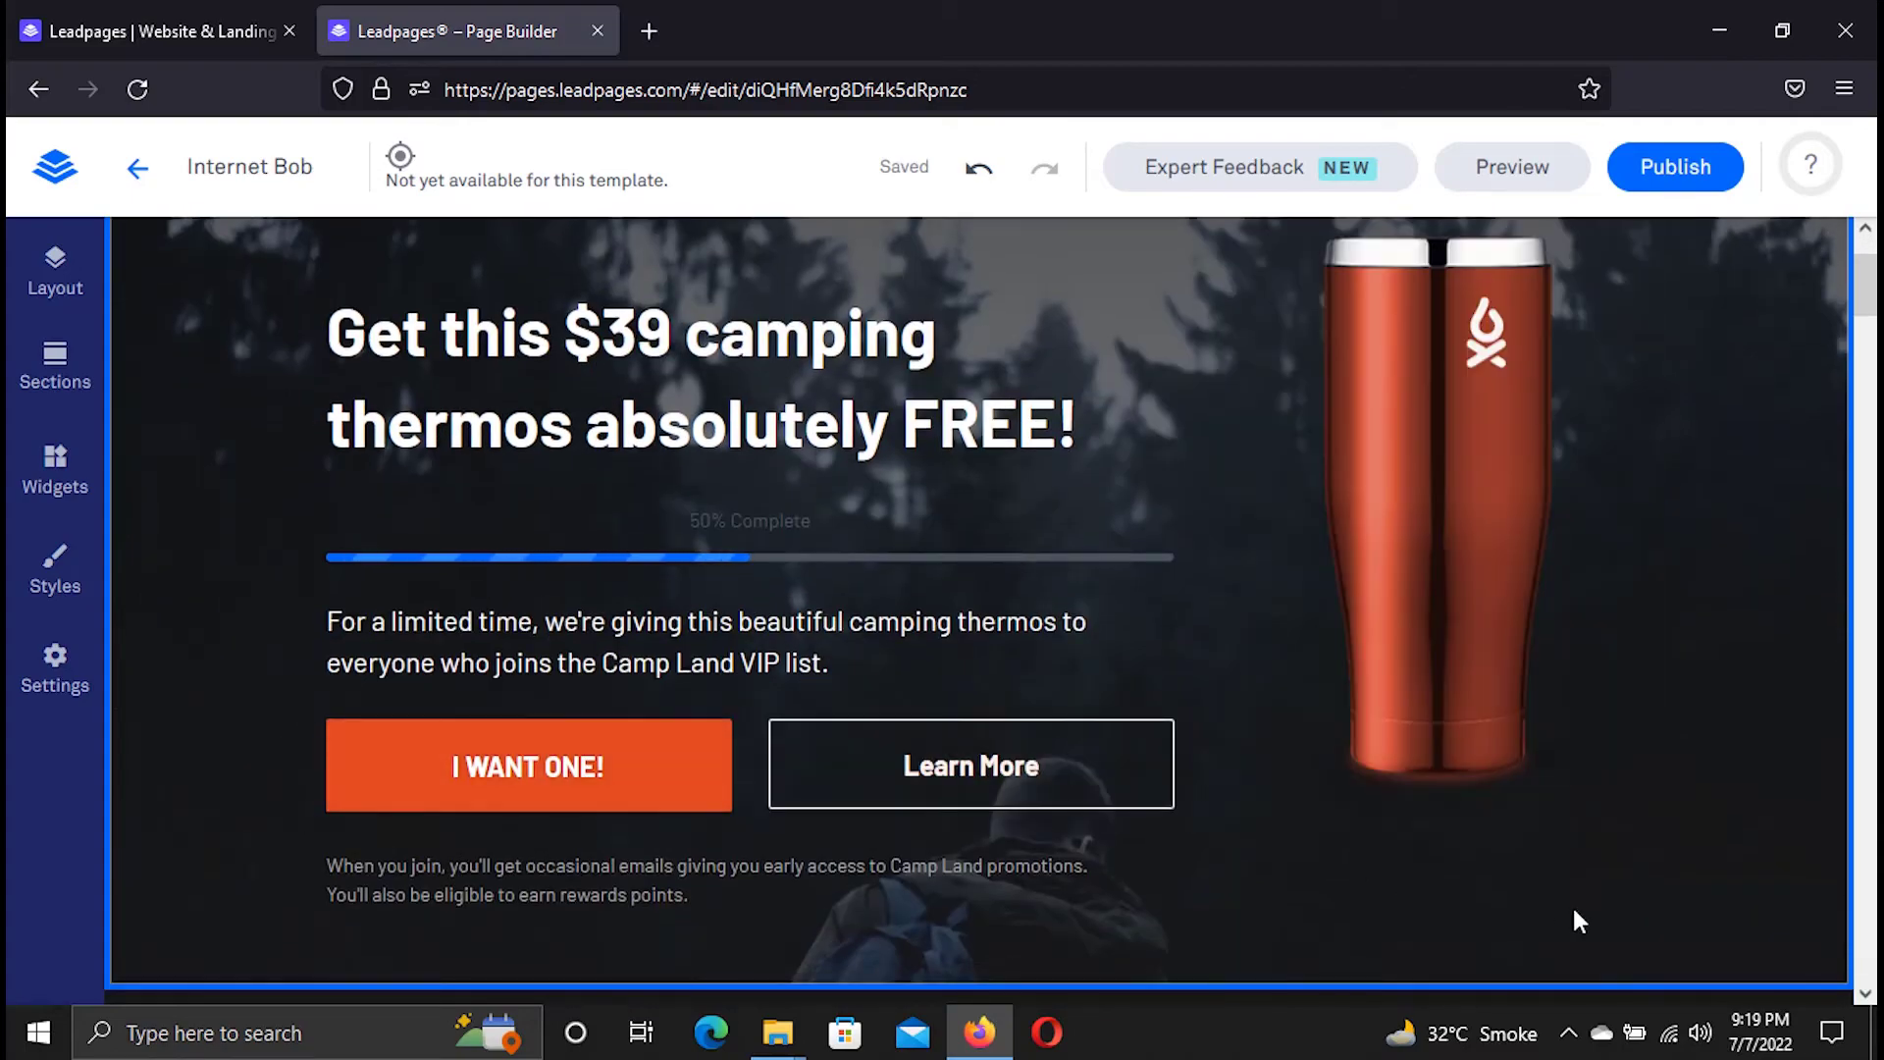
{"action": "scroll", "coordinate": [1592, 904], "scroll_direction": "down", "scroll_amount": 10}
{"action": "scroll", "coordinate": [1592, 903], "scroll_direction": "down", "scroll_amount": 3}
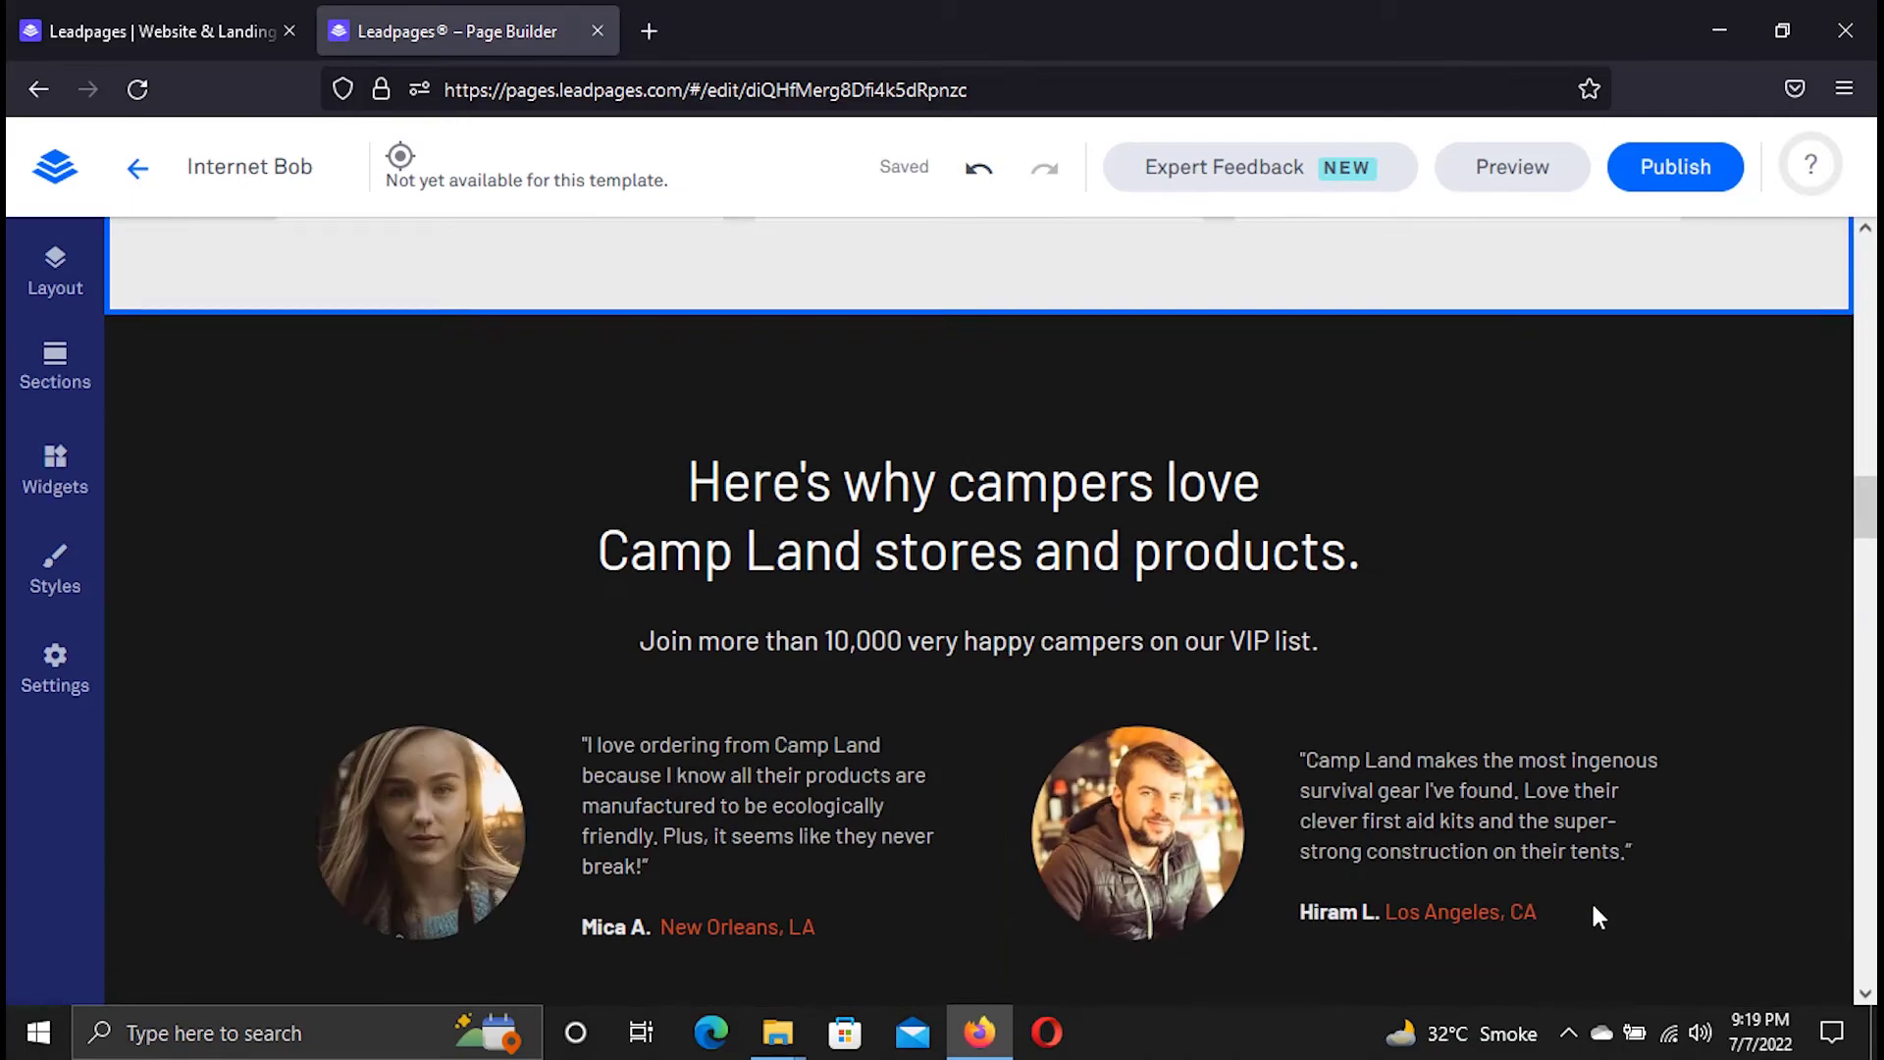
{"action": "scroll", "coordinate": [1591, 904], "scroll_direction": "up", "scroll_amount": 15}
{"action": "scroll", "coordinate": [1600, 916], "scroll_direction": "up", "scroll_amount": 2}
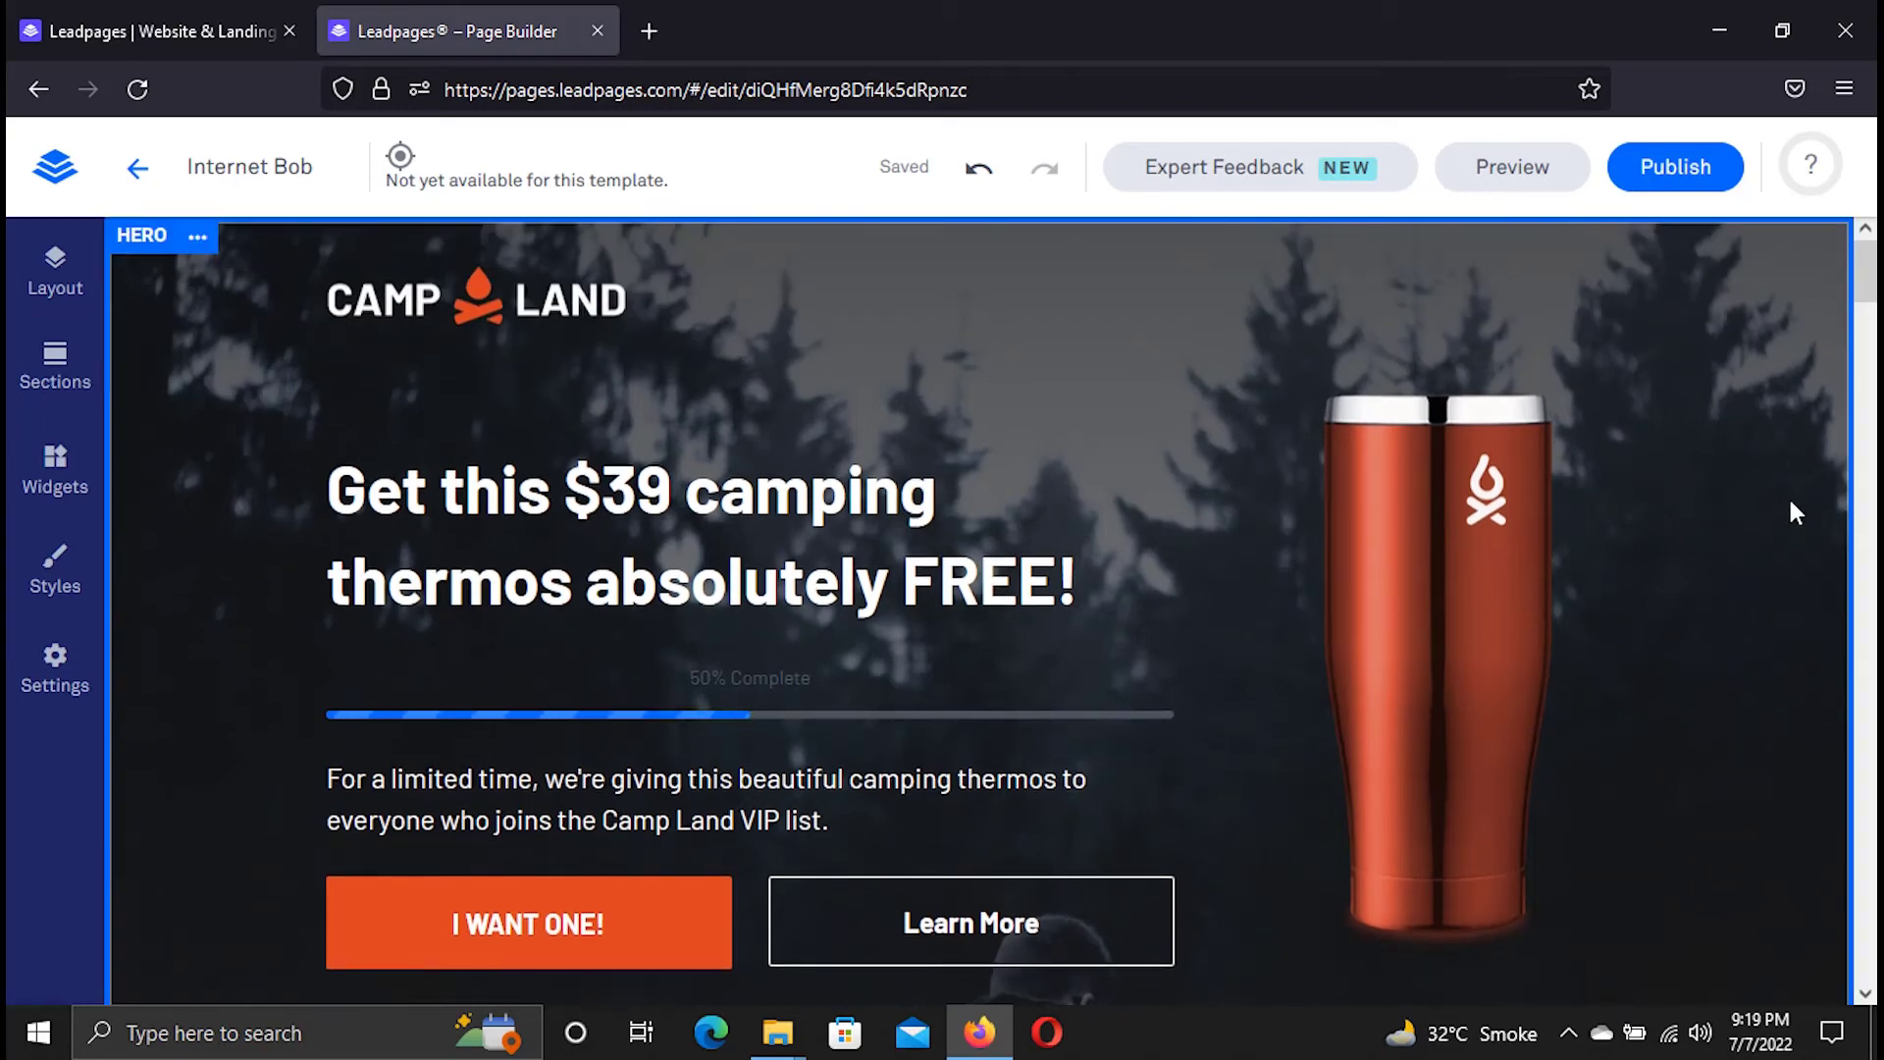
Look over the Leadpages homepage in the other browser tab and return to the hero section in the page builder.
{"action": "scroll", "coordinate": [1794, 513], "scroll_direction": "down", "scroll_amount": 3}
{"action": "scroll", "coordinate": [1794, 513], "scroll_direction": "down", "scroll_amount": 1}
{"action": "left_click", "coordinate": [177, 12]}
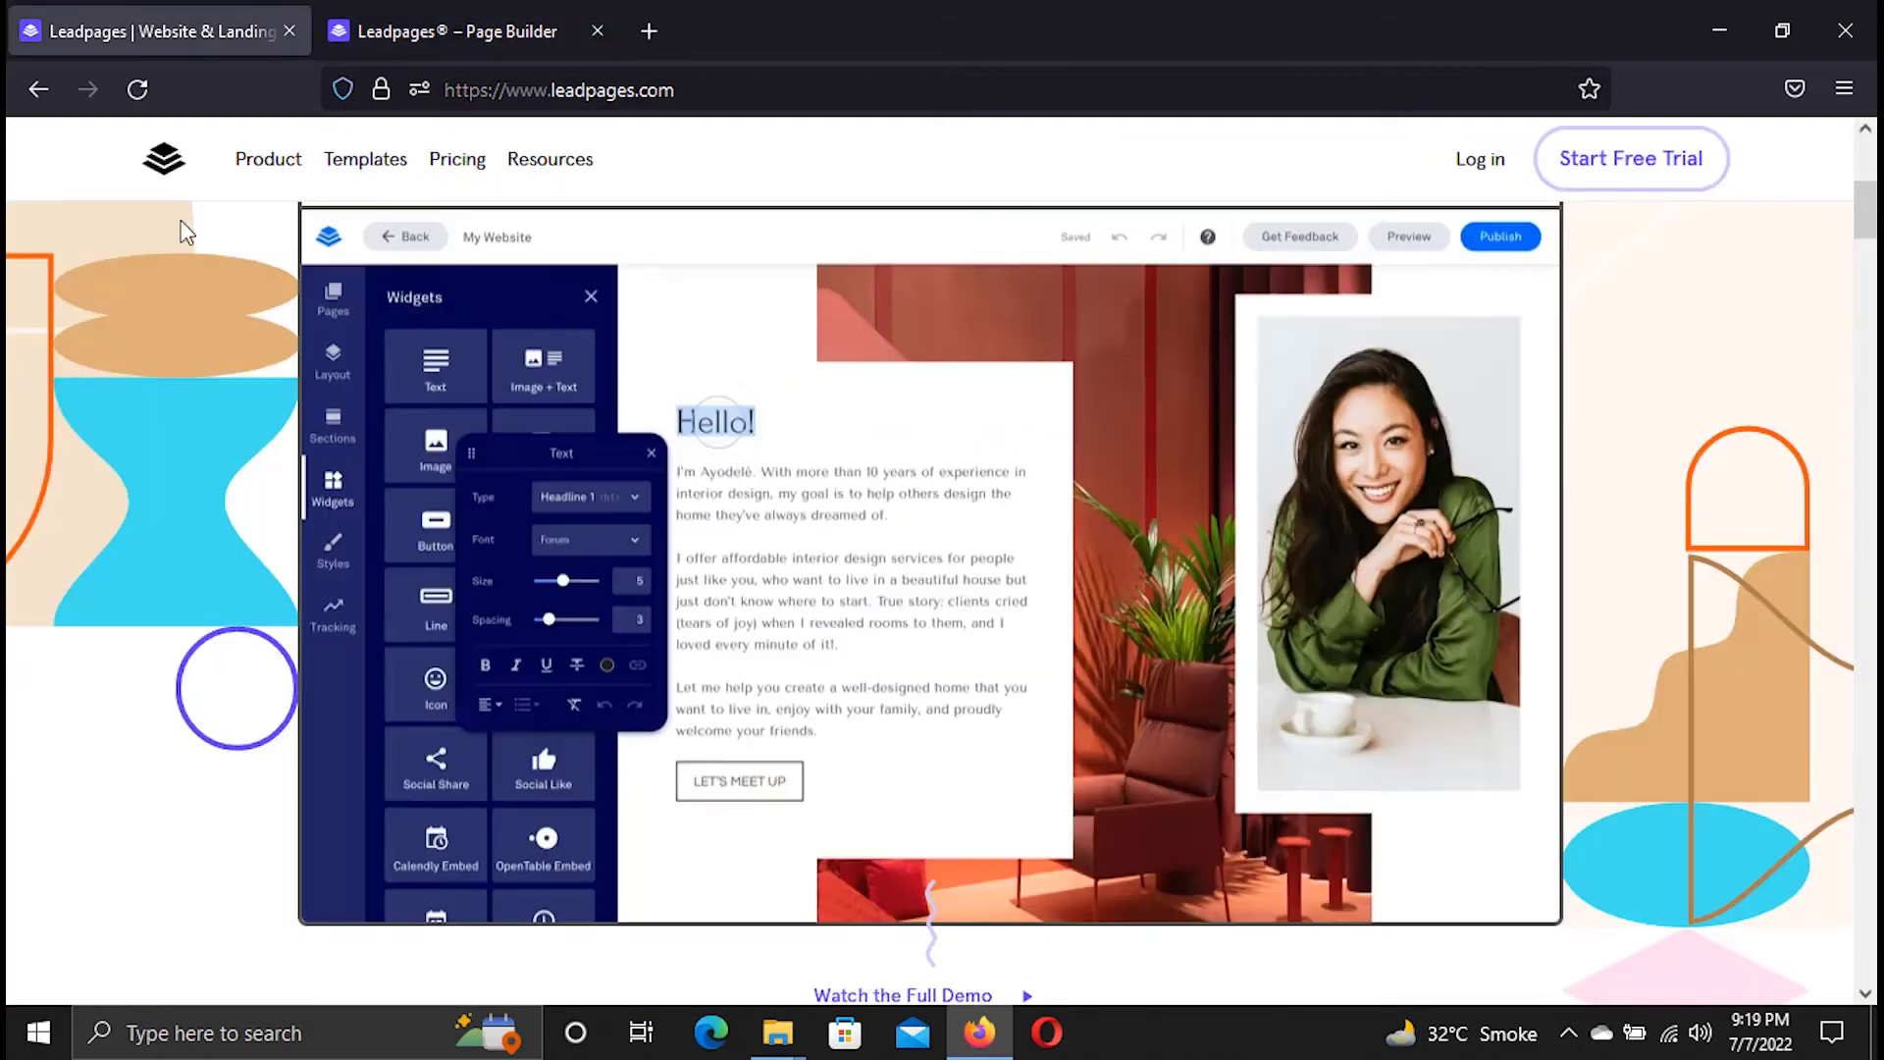
{"action": "scroll", "coordinate": [125, 530], "scroll_direction": "down", "scroll_amount": 7}
{"action": "scroll", "coordinate": [122, 529], "scroll_direction": "up", "scroll_amount": 6}
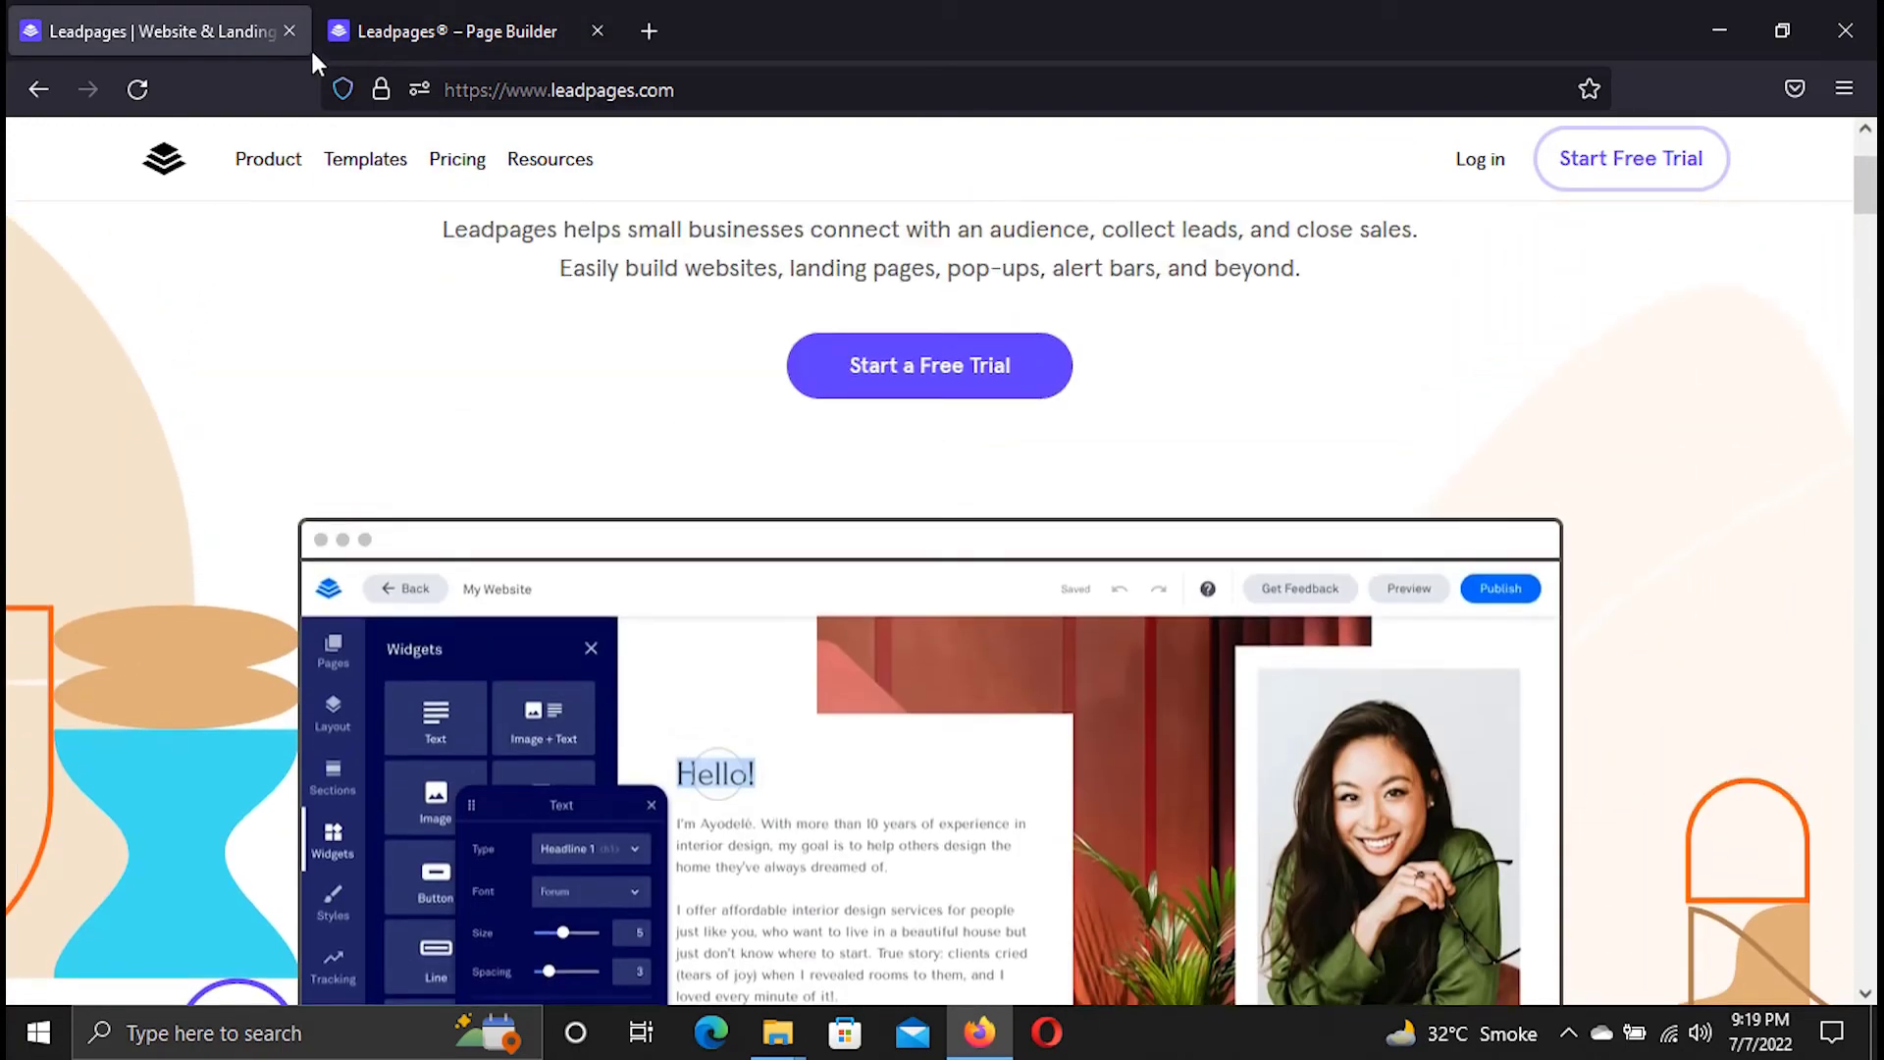
{"action": "left_click", "coordinate": [373, 14]}
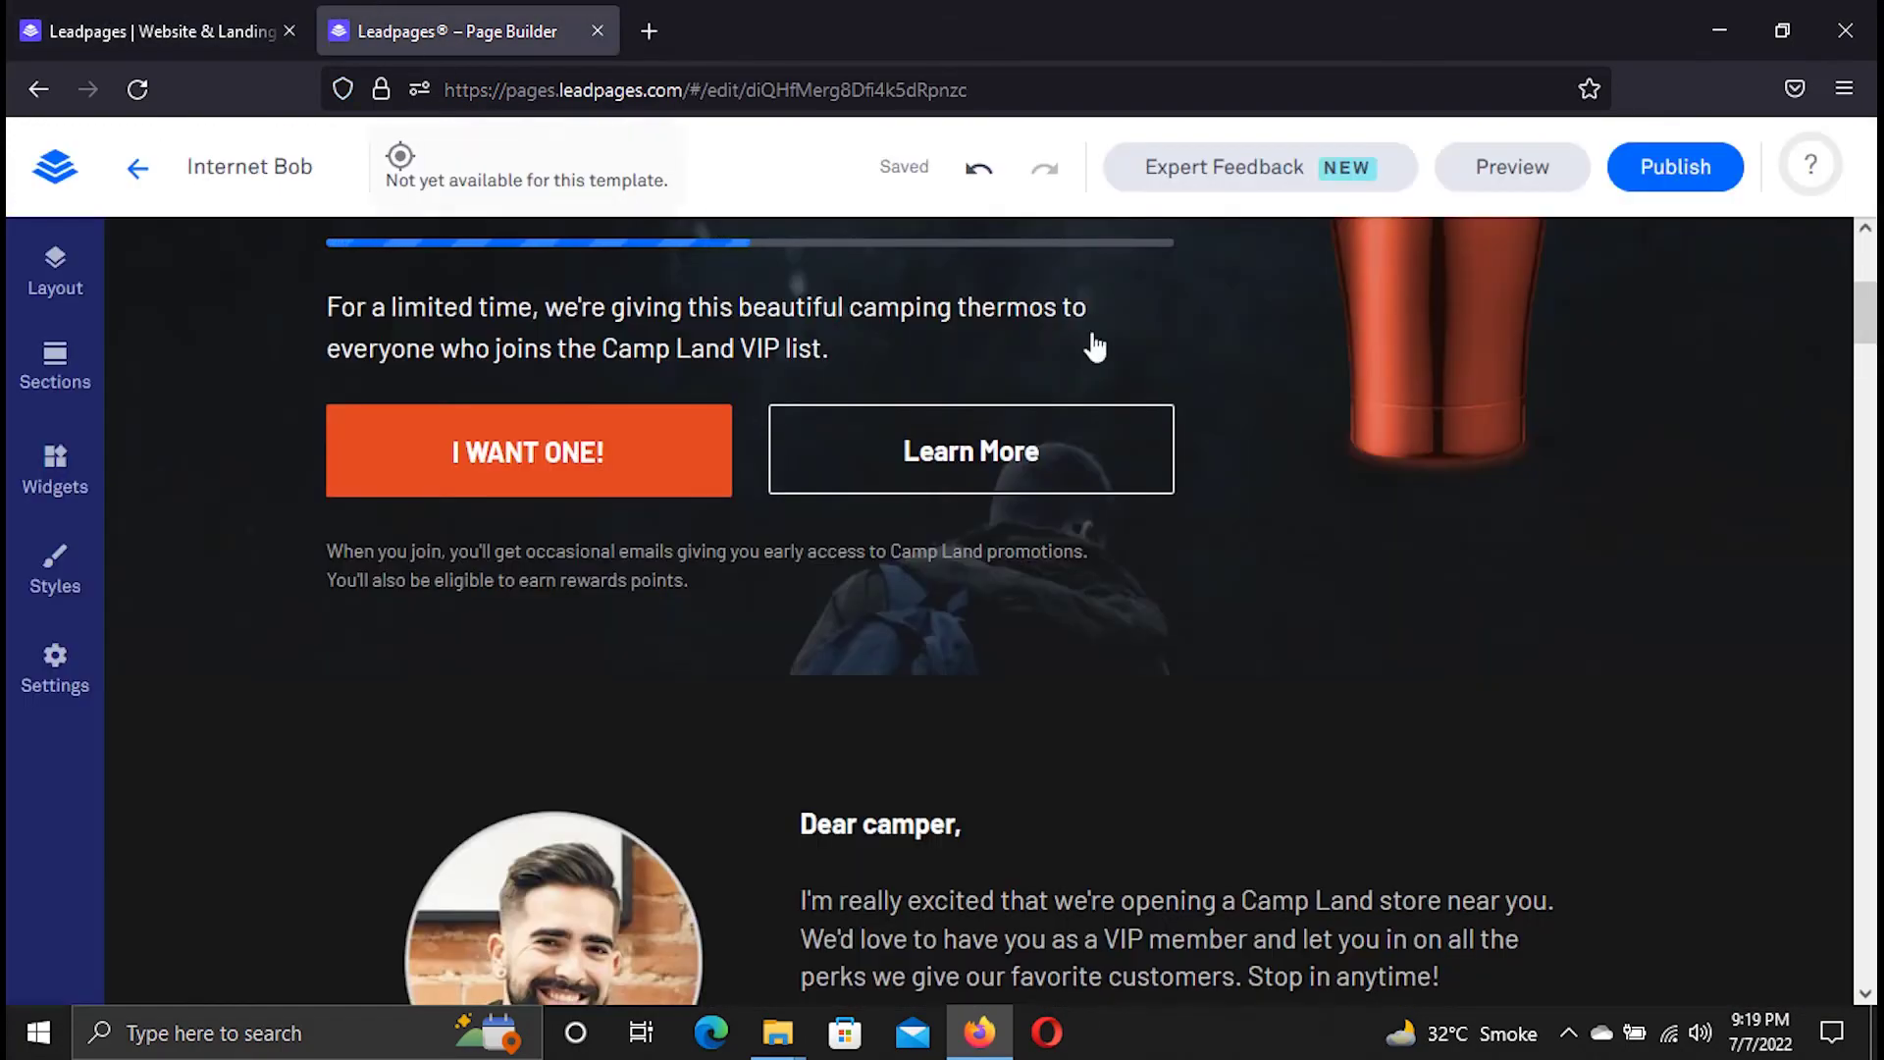
{"action": "scroll", "coordinate": [1805, 667], "scroll_direction": "up", "scroll_amount": 4}
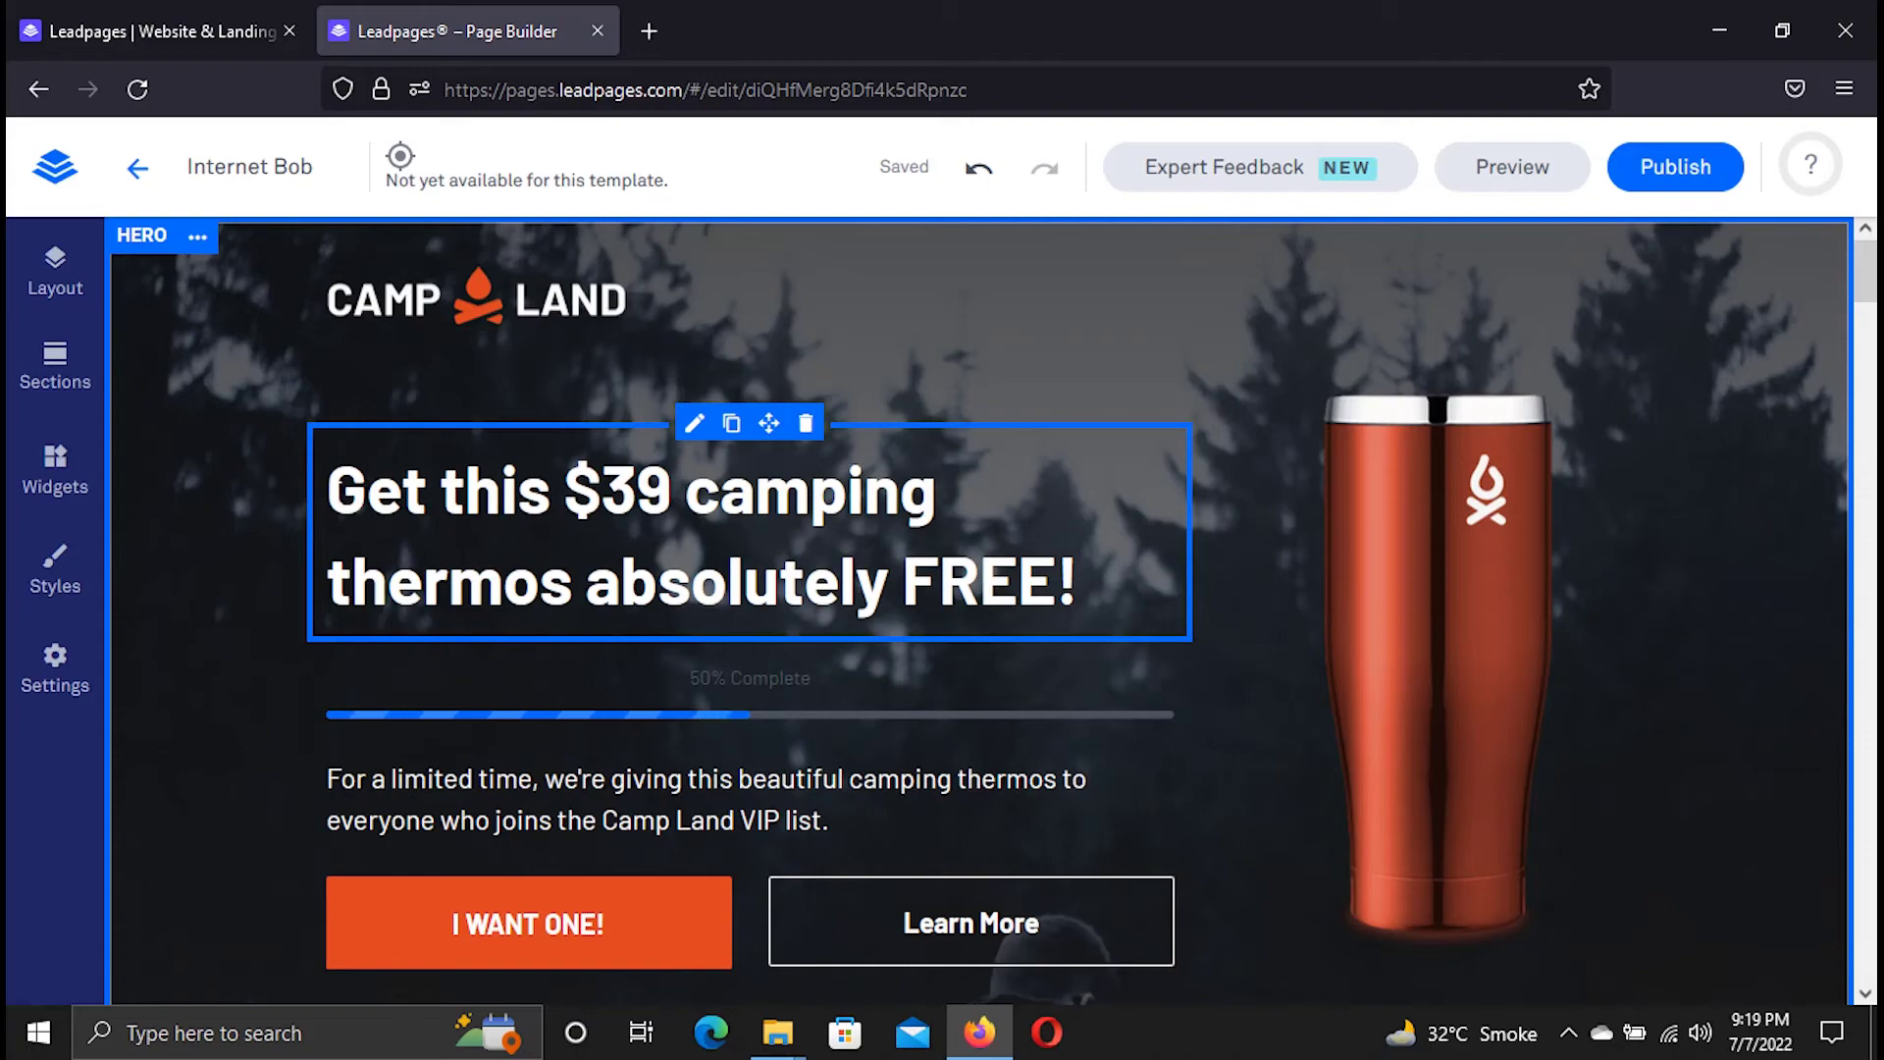
Review the page content from the hero headline through the intro, features and testimonials to the Ultimate Survival Guide bonus.
{"action": "left_click_drag", "start_coordinate": [329, 491], "coordinate": [1092, 555]}
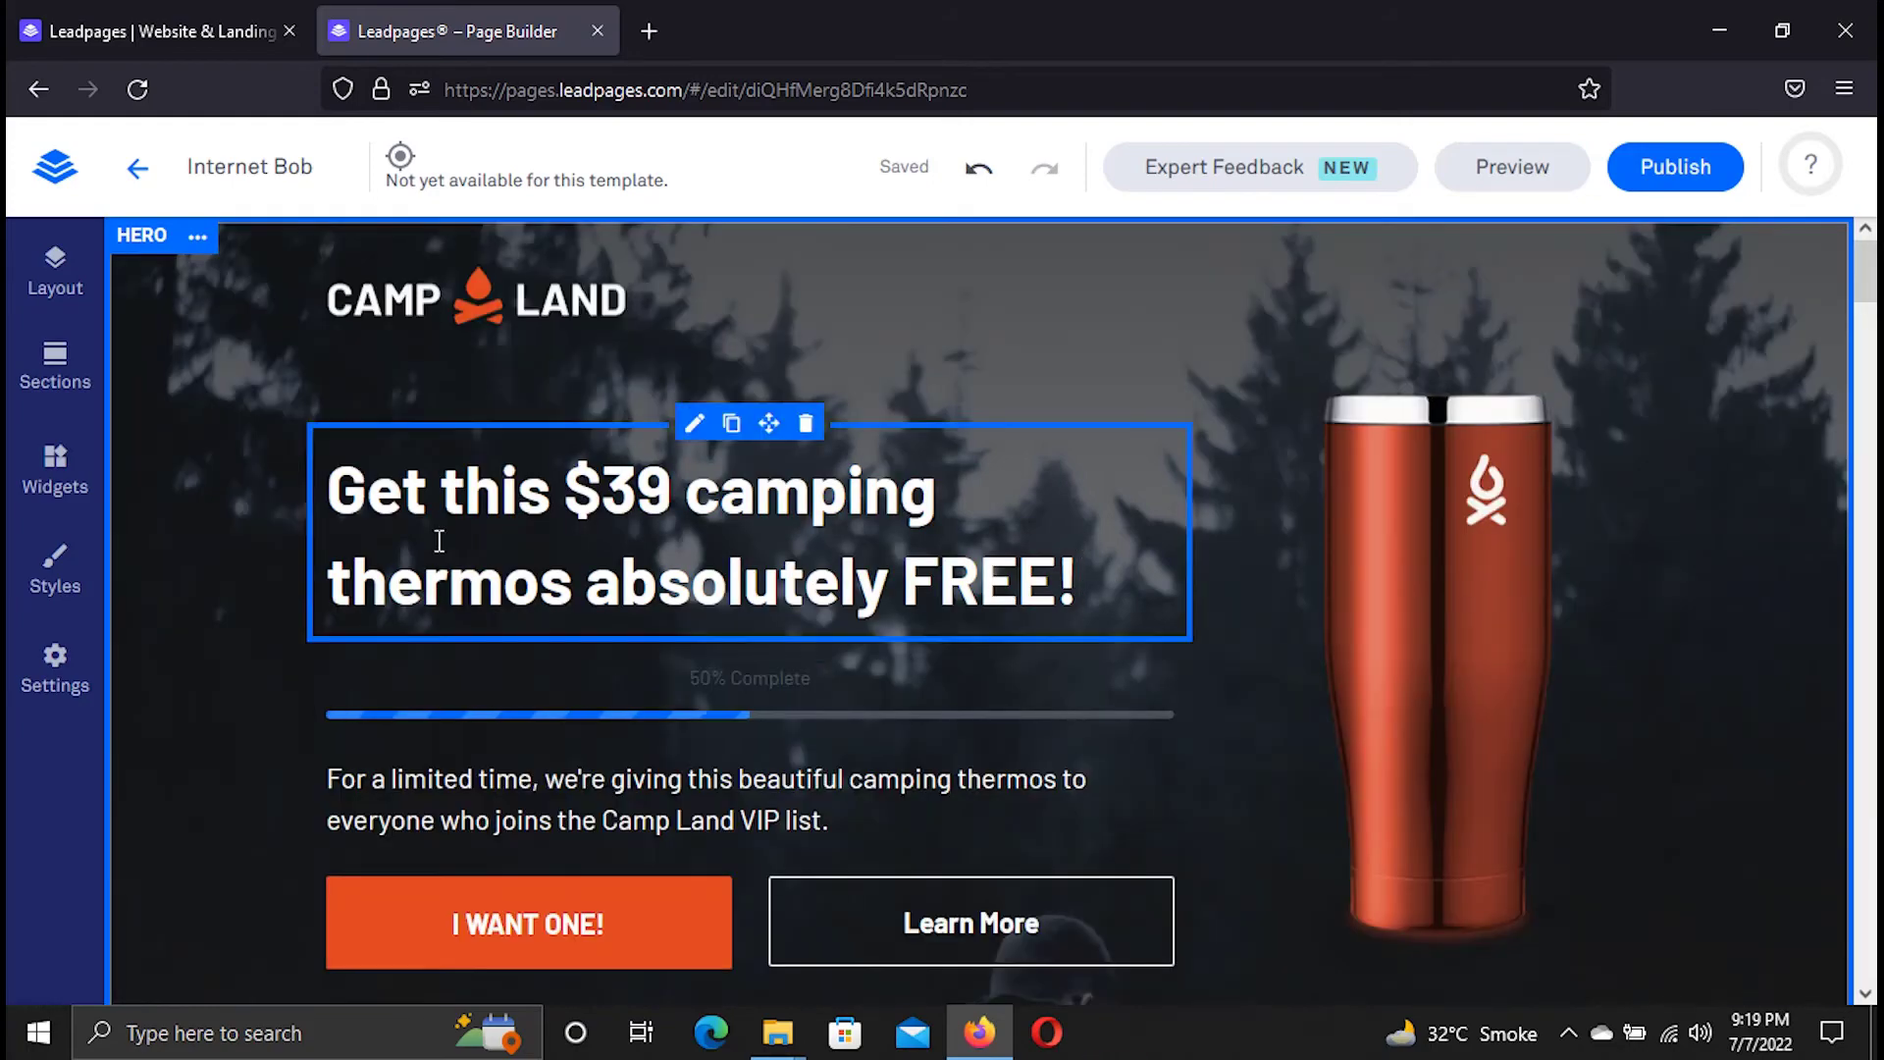
{"action": "scroll", "coordinate": [315, 710], "scroll_direction": "down", "scroll_amount": 8}
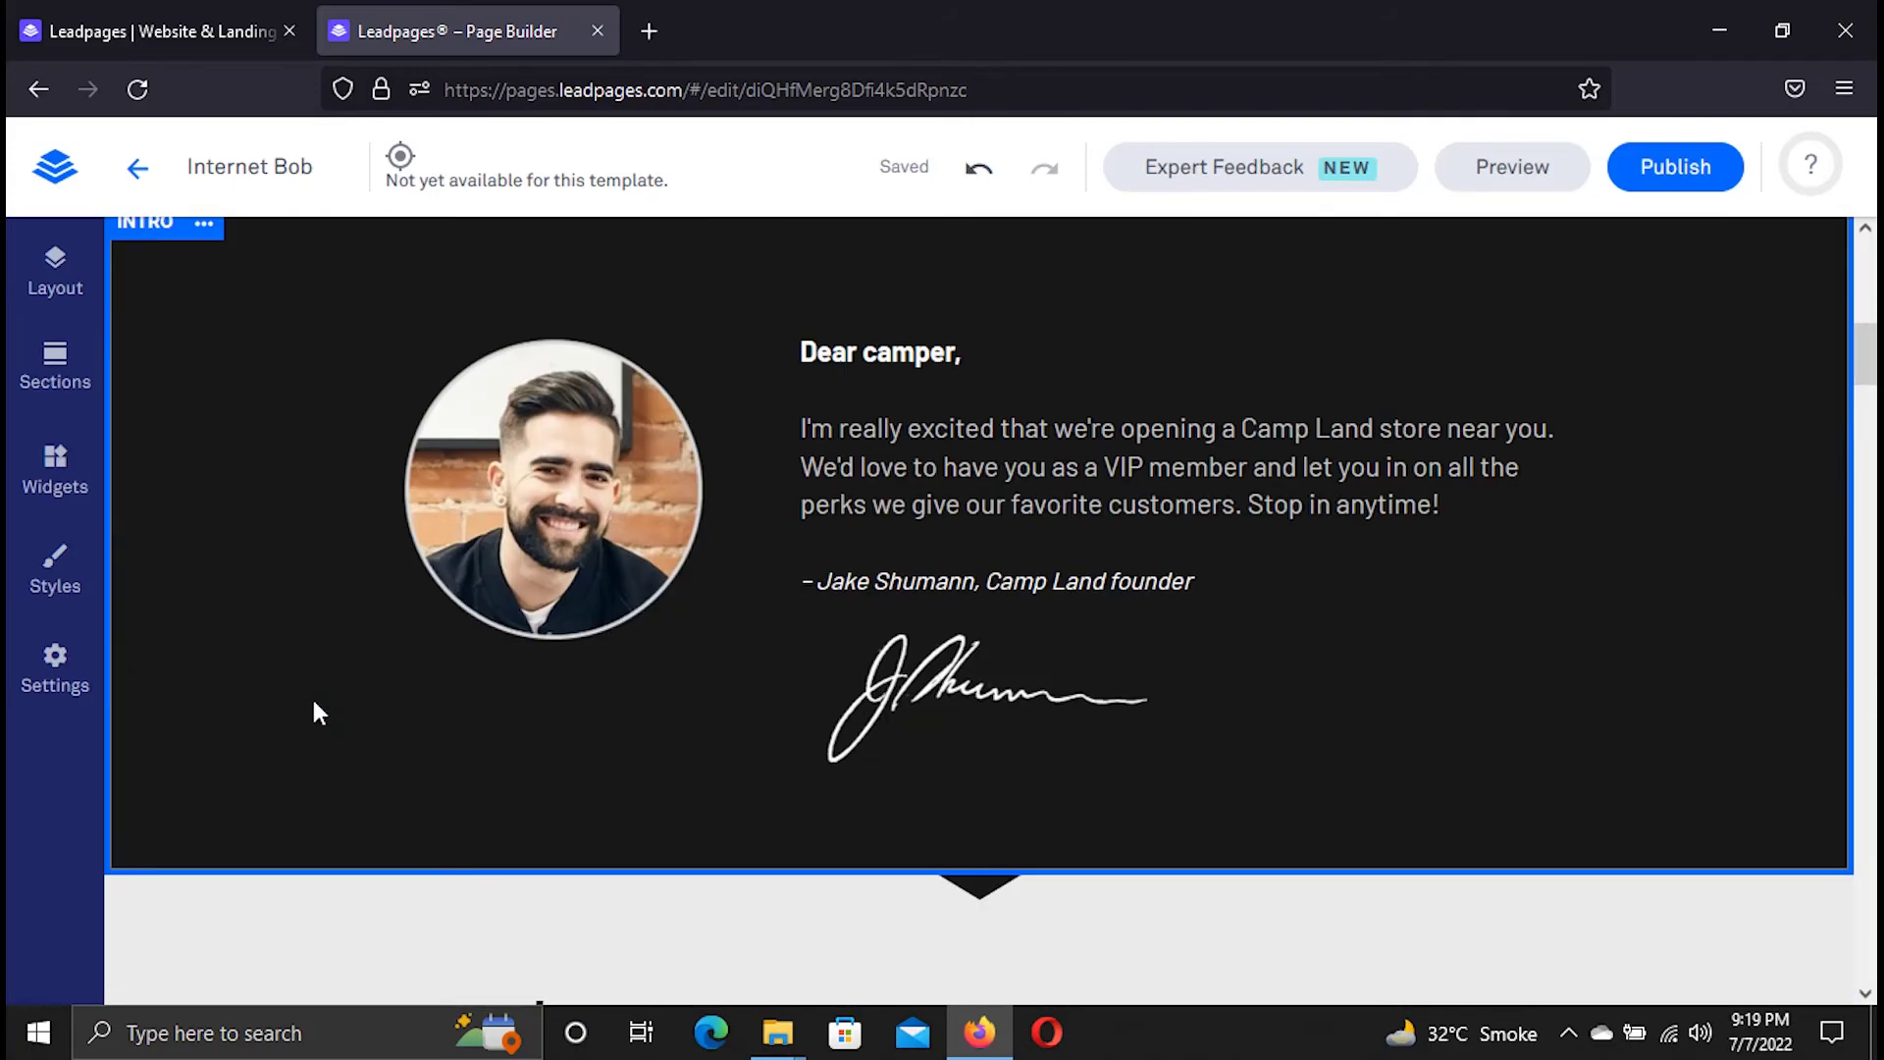
{"action": "scroll", "coordinate": [315, 711], "scroll_direction": "down", "scroll_amount": 6}
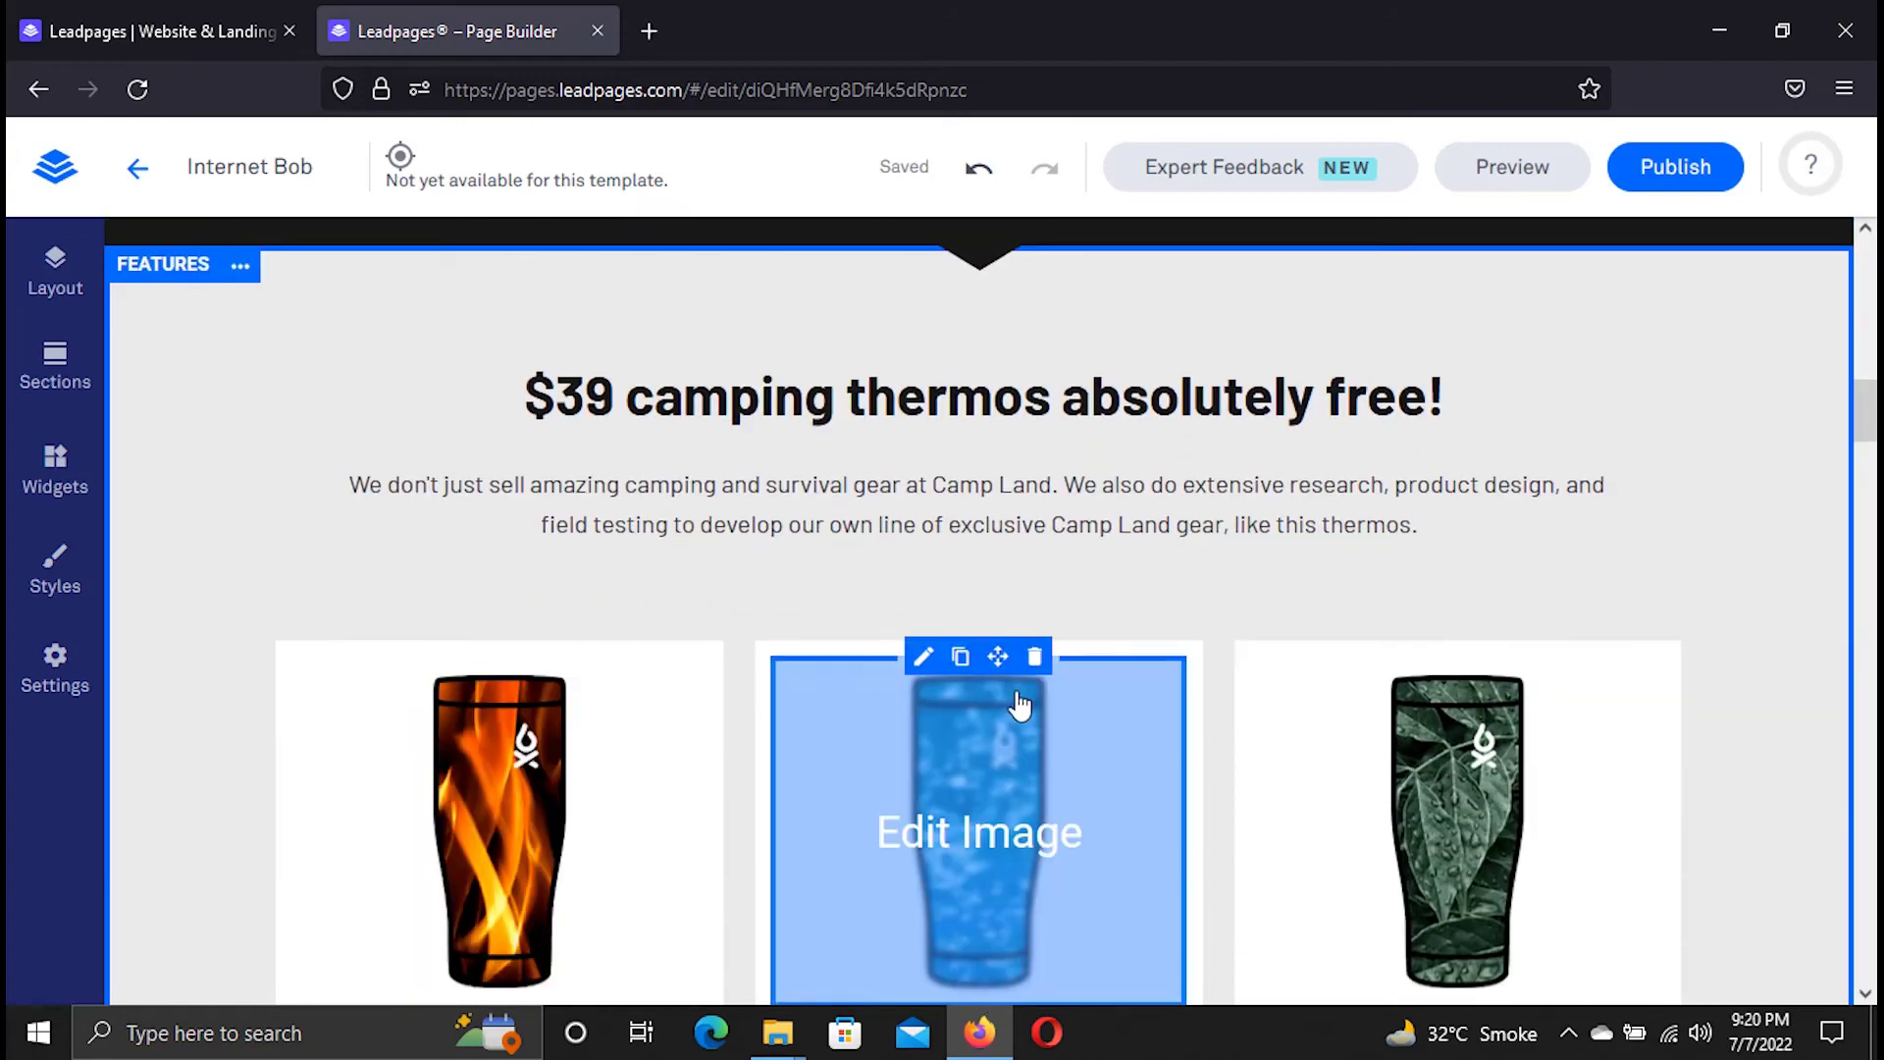
{"action": "scroll", "coordinate": [1020, 704], "scroll_direction": "down", "scroll_amount": 3}
{"action": "scroll", "coordinate": [1452, 697], "scroll_direction": "down", "scroll_amount": 6}
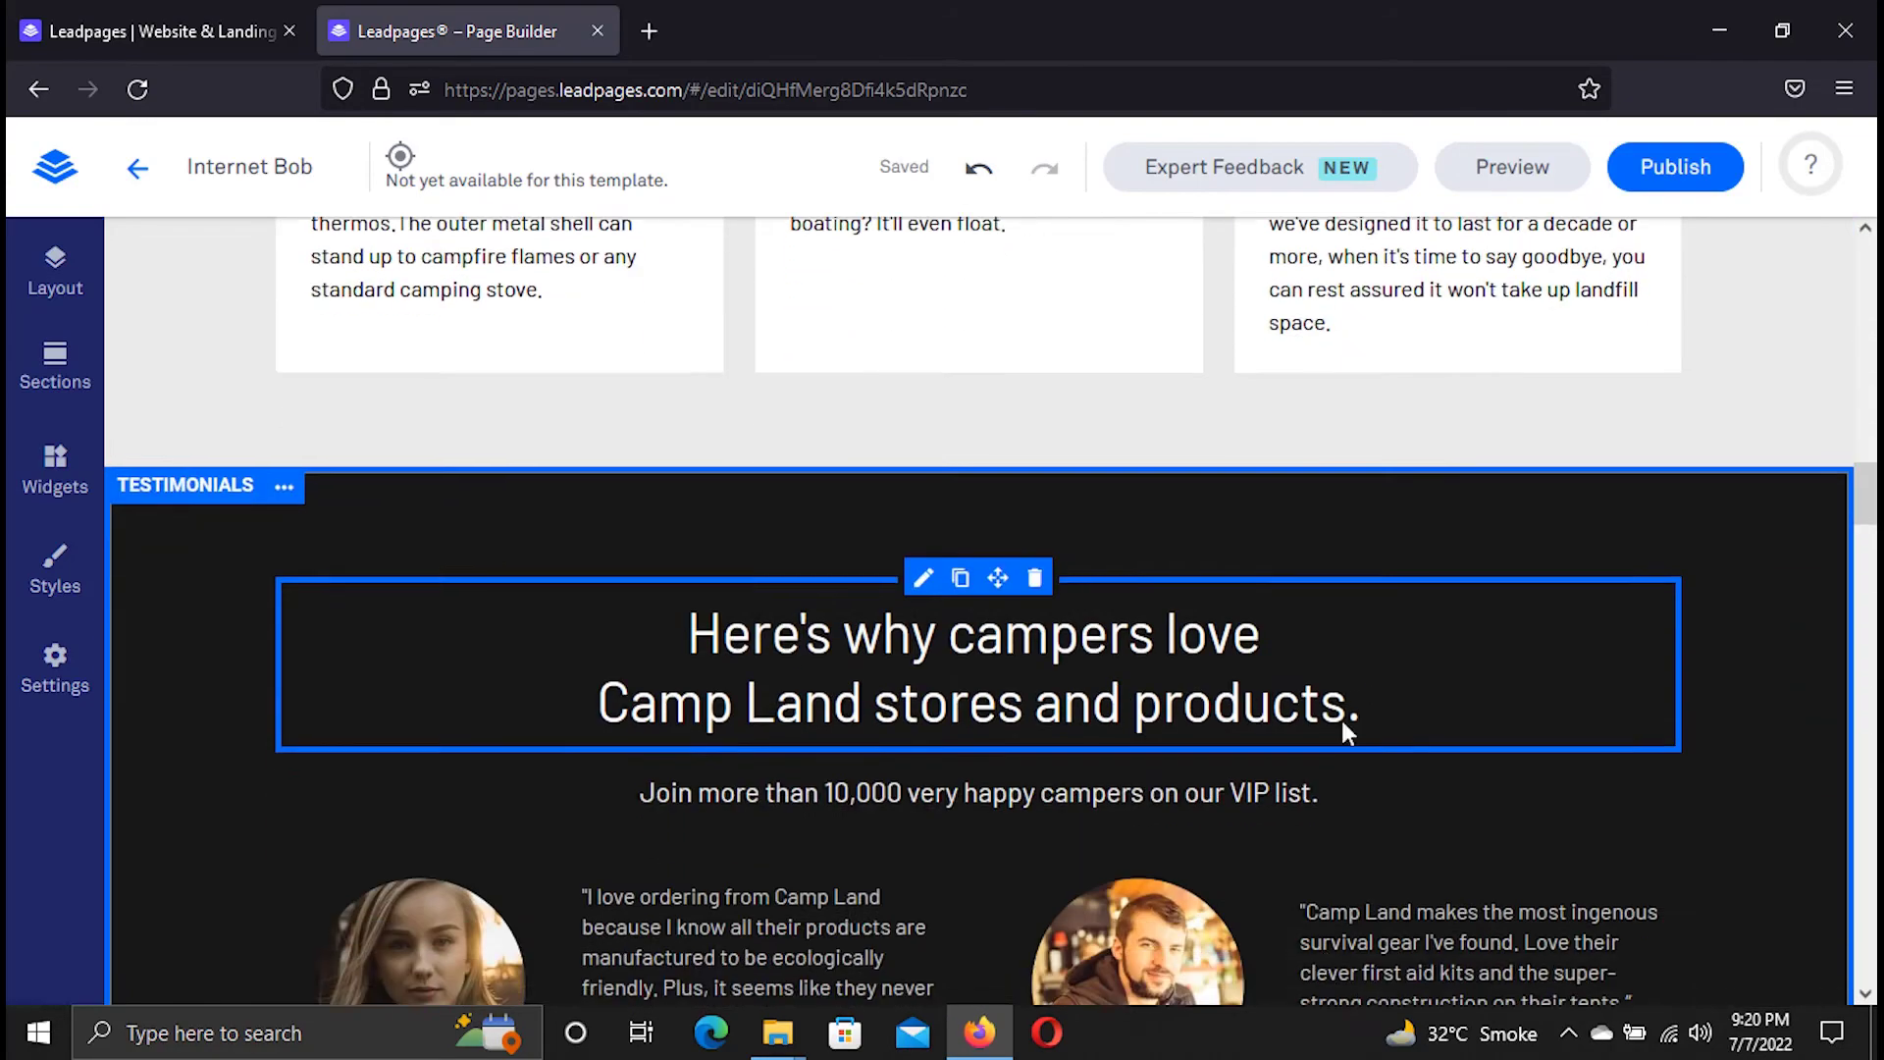
{"action": "scroll", "coordinate": [1341, 721], "scroll_direction": "down", "scroll_amount": 4}
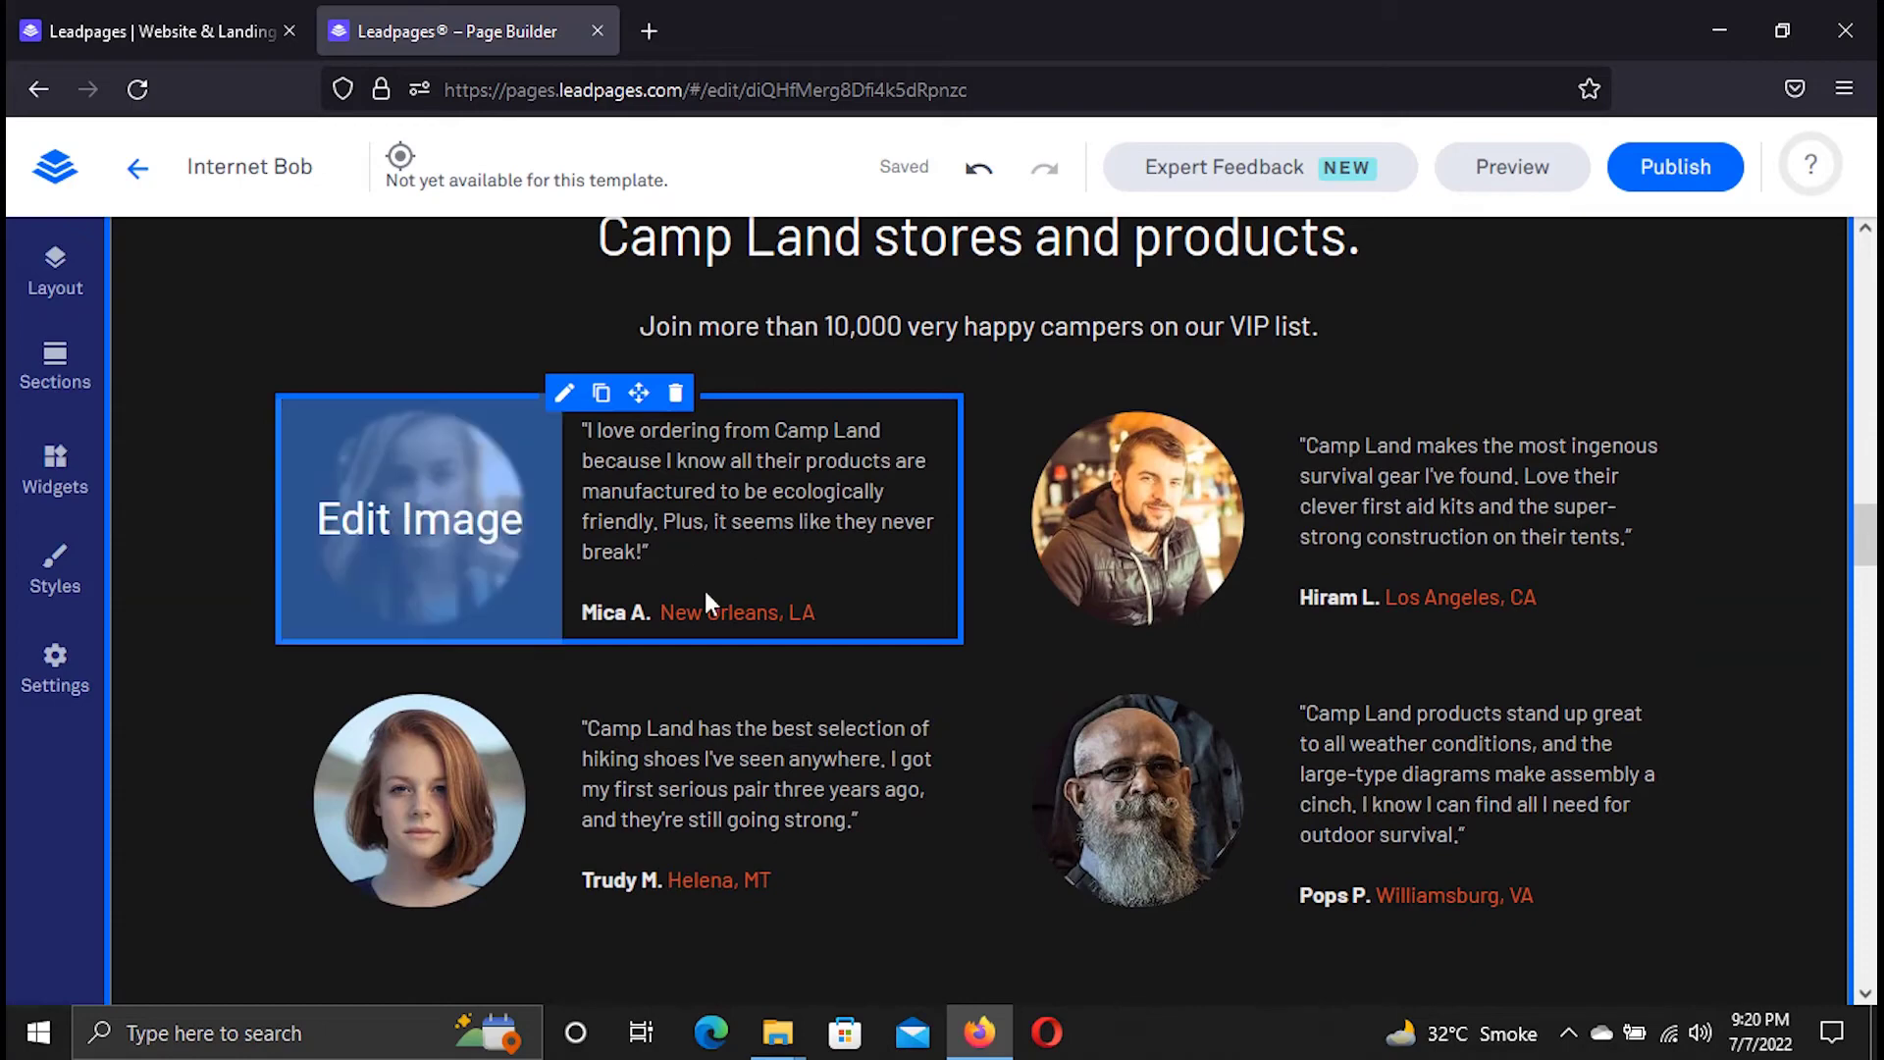
{"action": "scroll", "coordinate": [1039, 791], "scroll_direction": "down", "scroll_amount": 6}
{"action": "scroll", "coordinate": [848, 719], "scroll_direction": "down", "scroll_amount": 6}
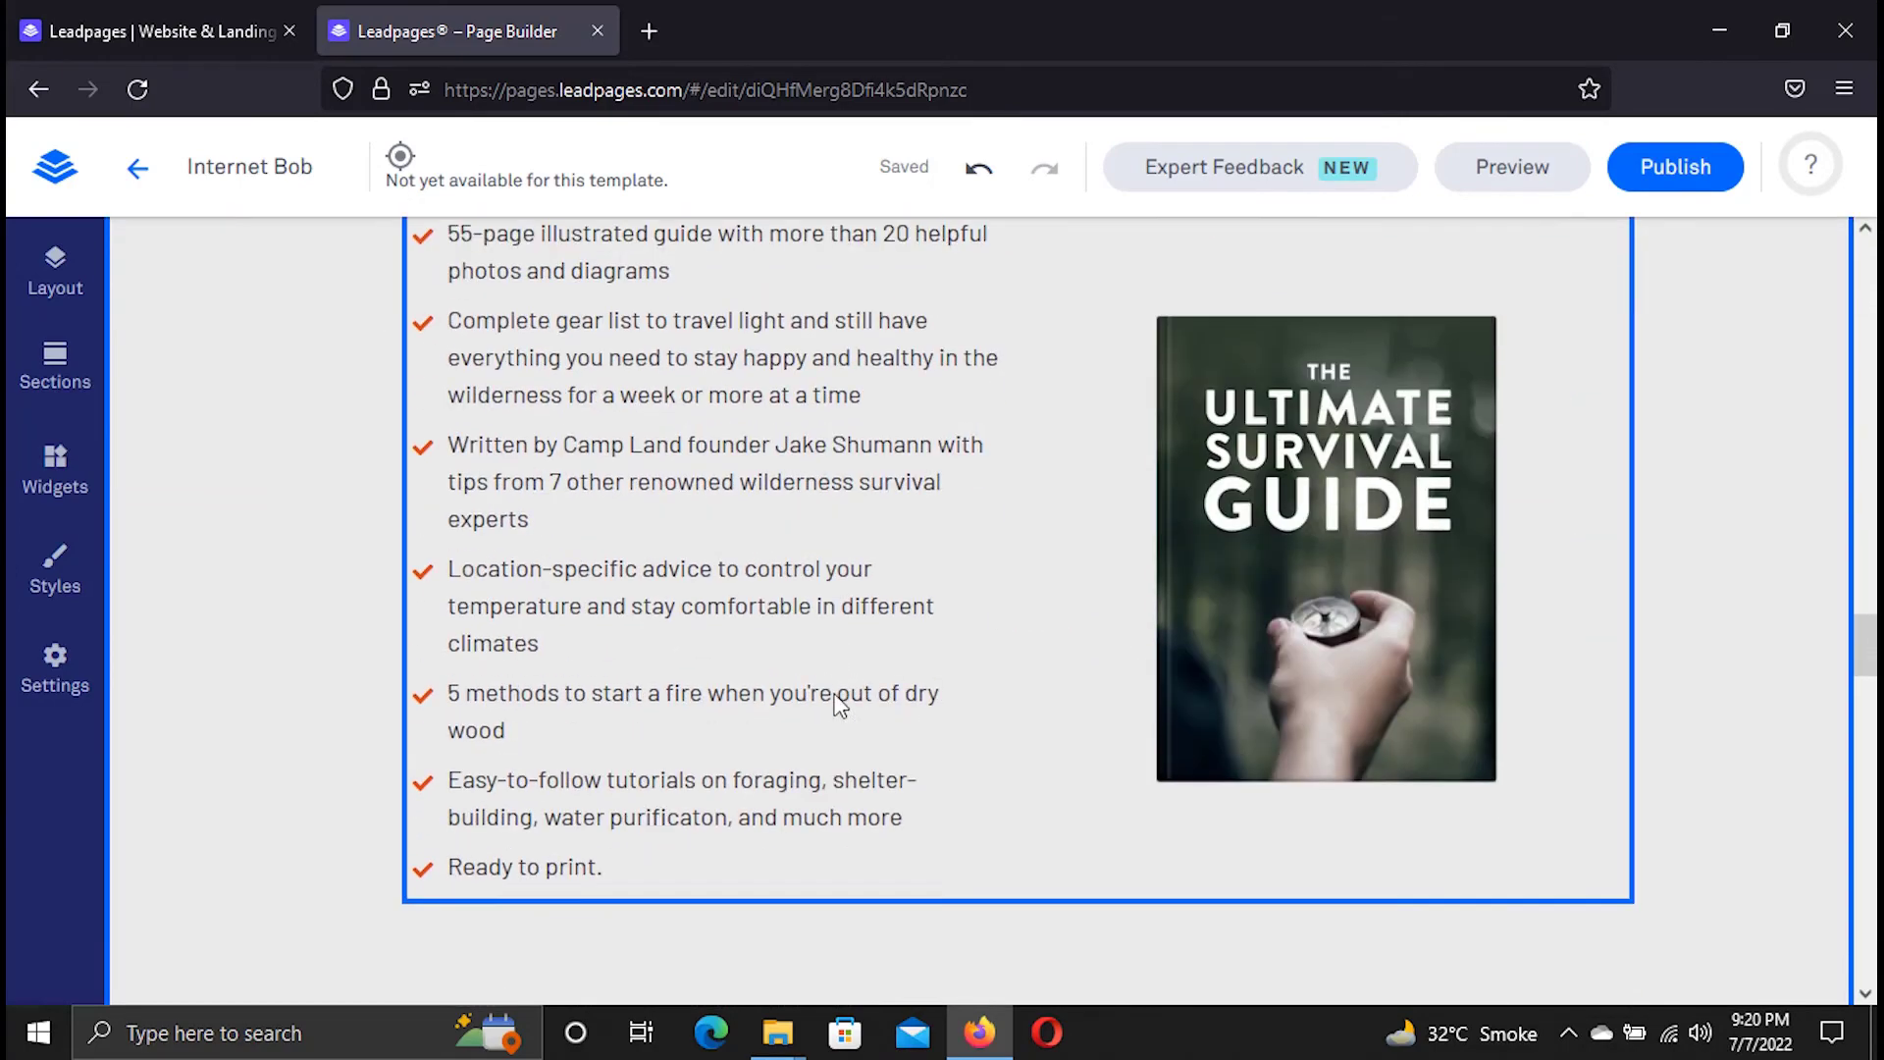
{"action": "scroll", "coordinate": [833, 706], "scroll_direction": "up", "scroll_amount": 2}
{"action": "scroll", "coordinate": [438, 471], "scroll_direction": "up", "scroll_amount": 2}
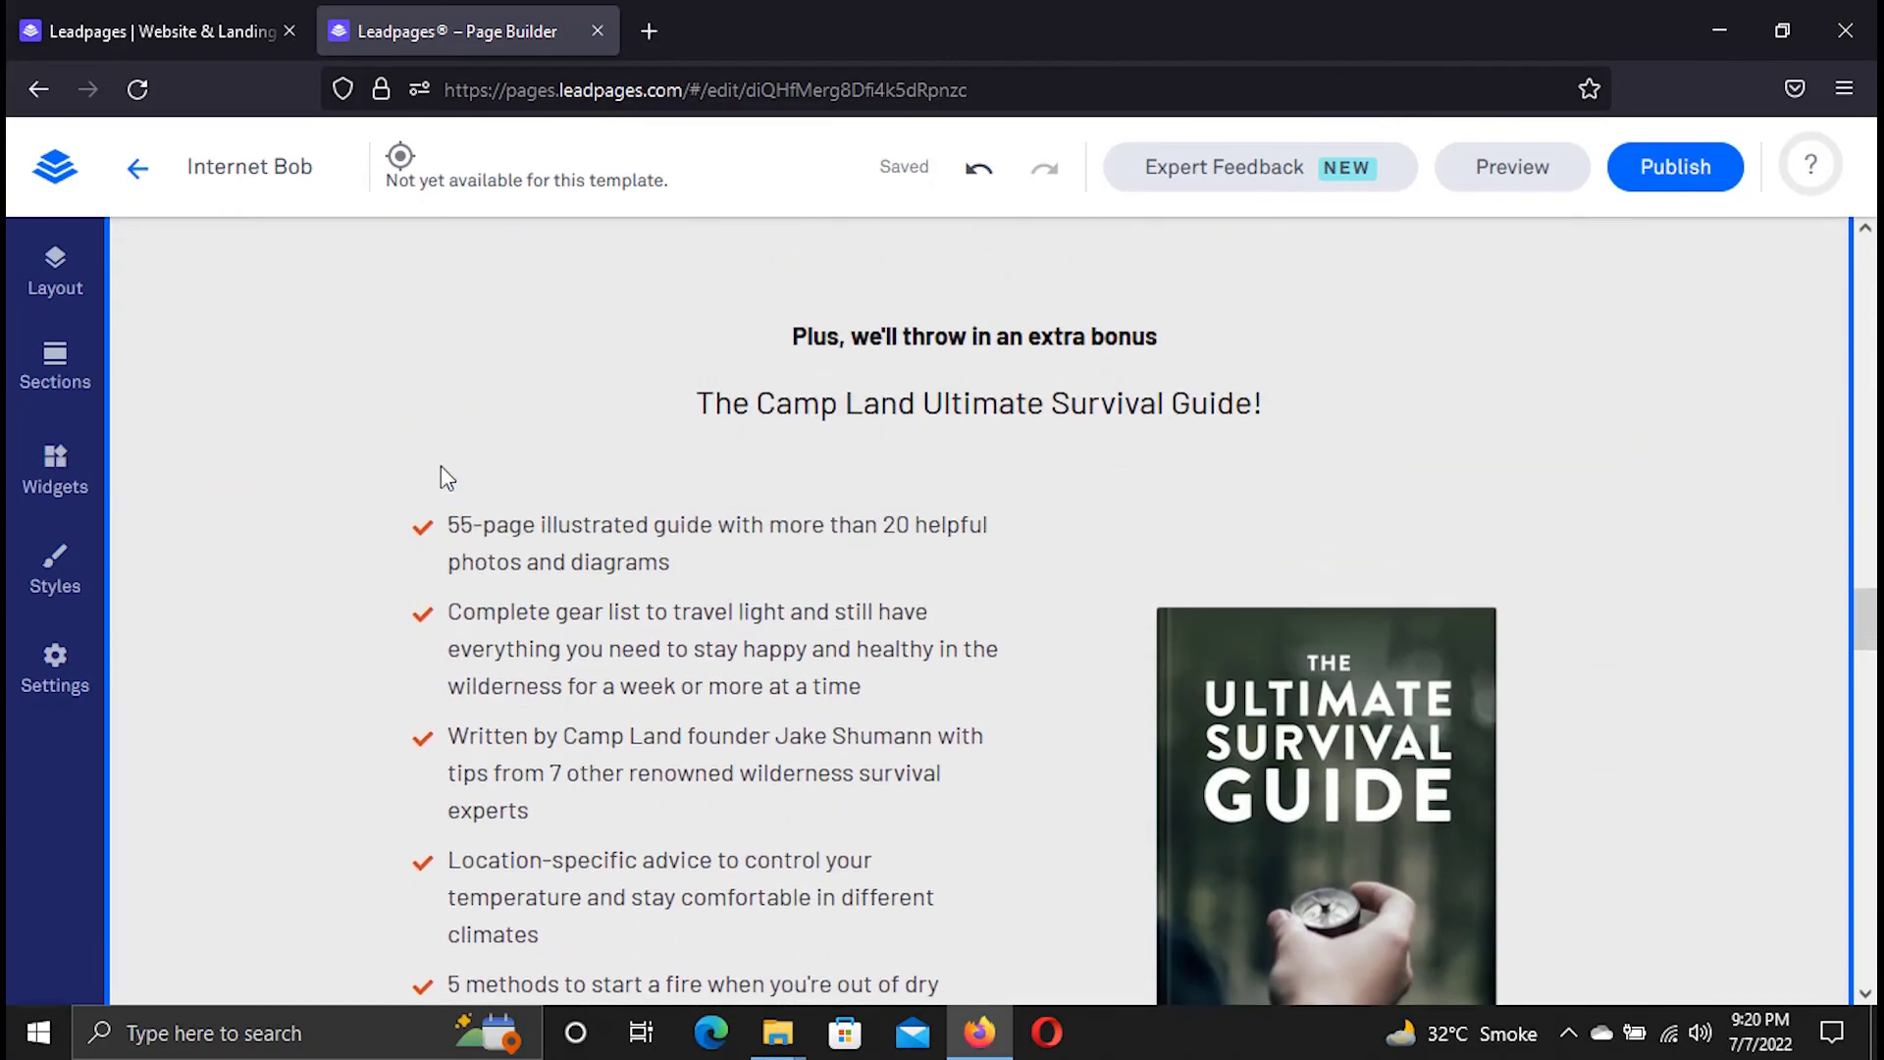
Examine the rest of the page, covering the CTA, the added FAQs section and the closing section with the free thermos button.
{"action": "scroll", "coordinate": [286, 492], "scroll_direction": "down", "scroll_amount": 2}
{"action": "scroll", "coordinate": [888, 633], "scroll_direction": "down", "scroll_amount": 5}
{"action": "scroll", "coordinate": [889, 633], "scroll_direction": "down", "scroll_amount": 15}
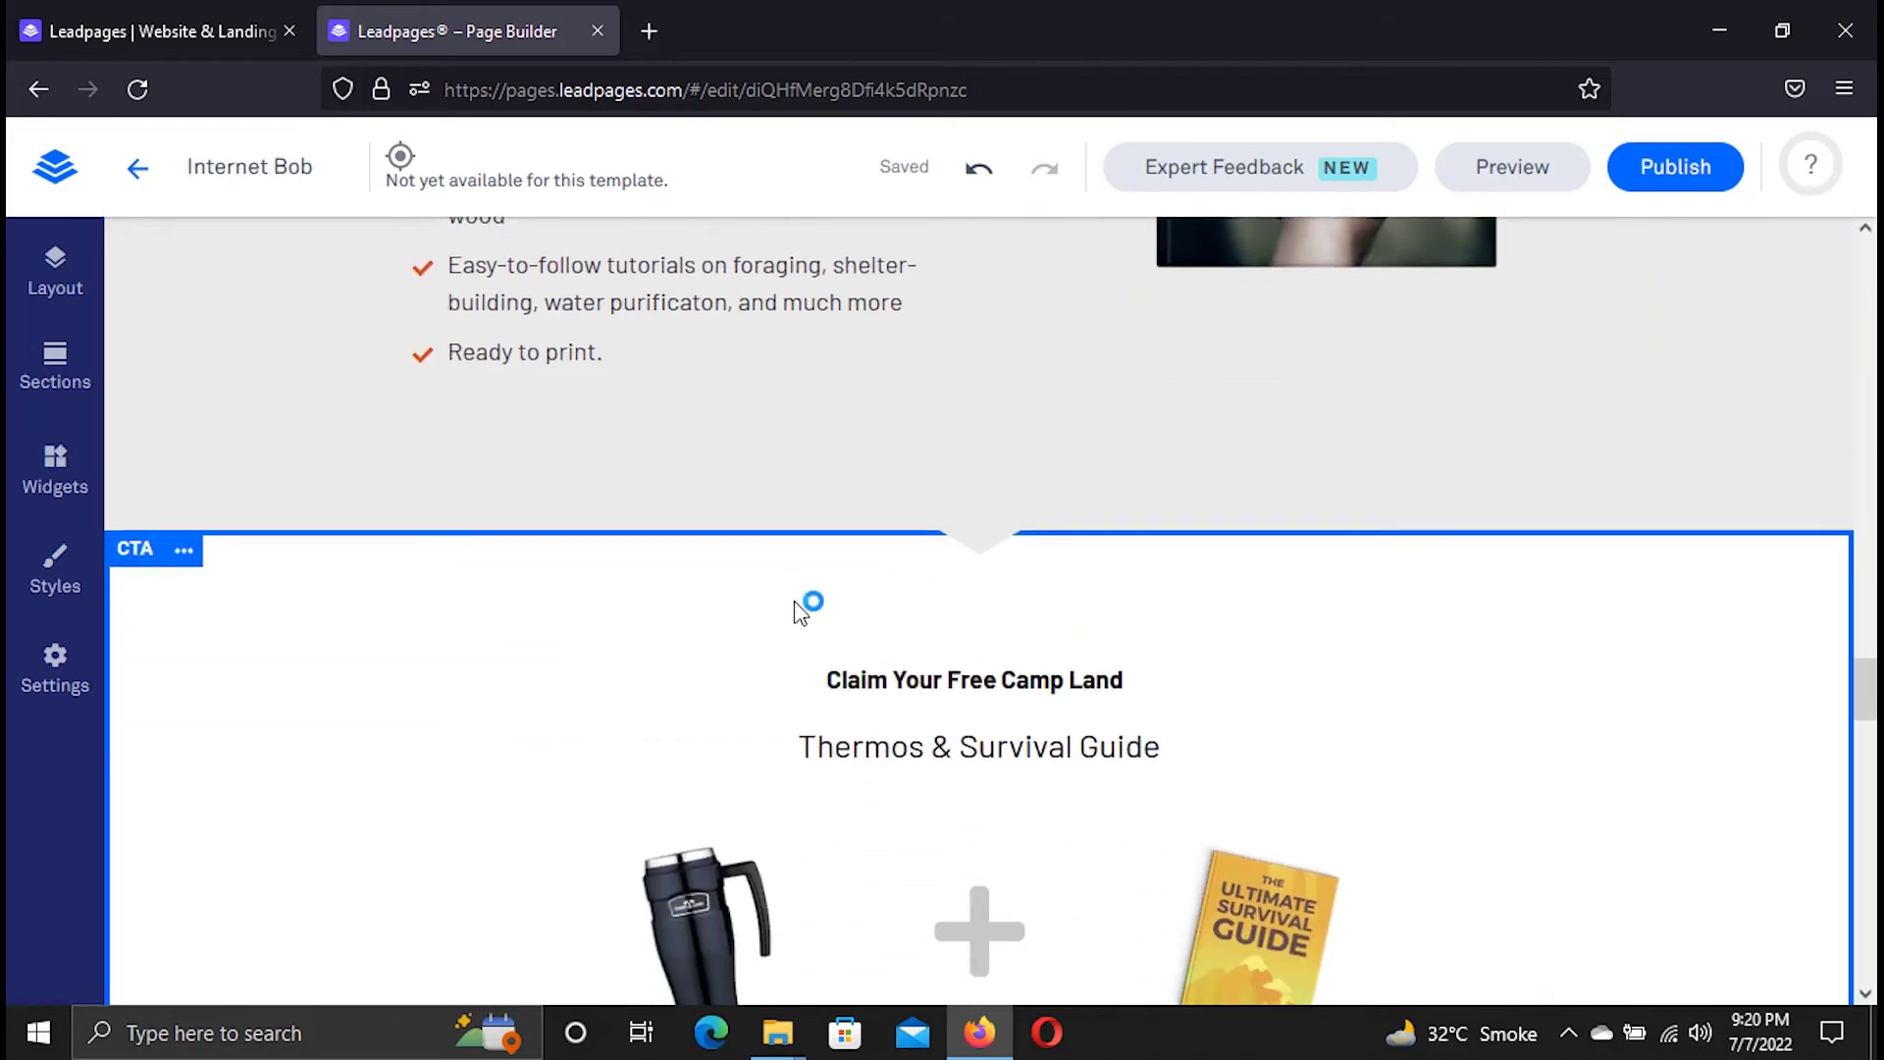
{"action": "scroll", "coordinate": [628, 525], "scroll_direction": "up", "scroll_amount": 3}
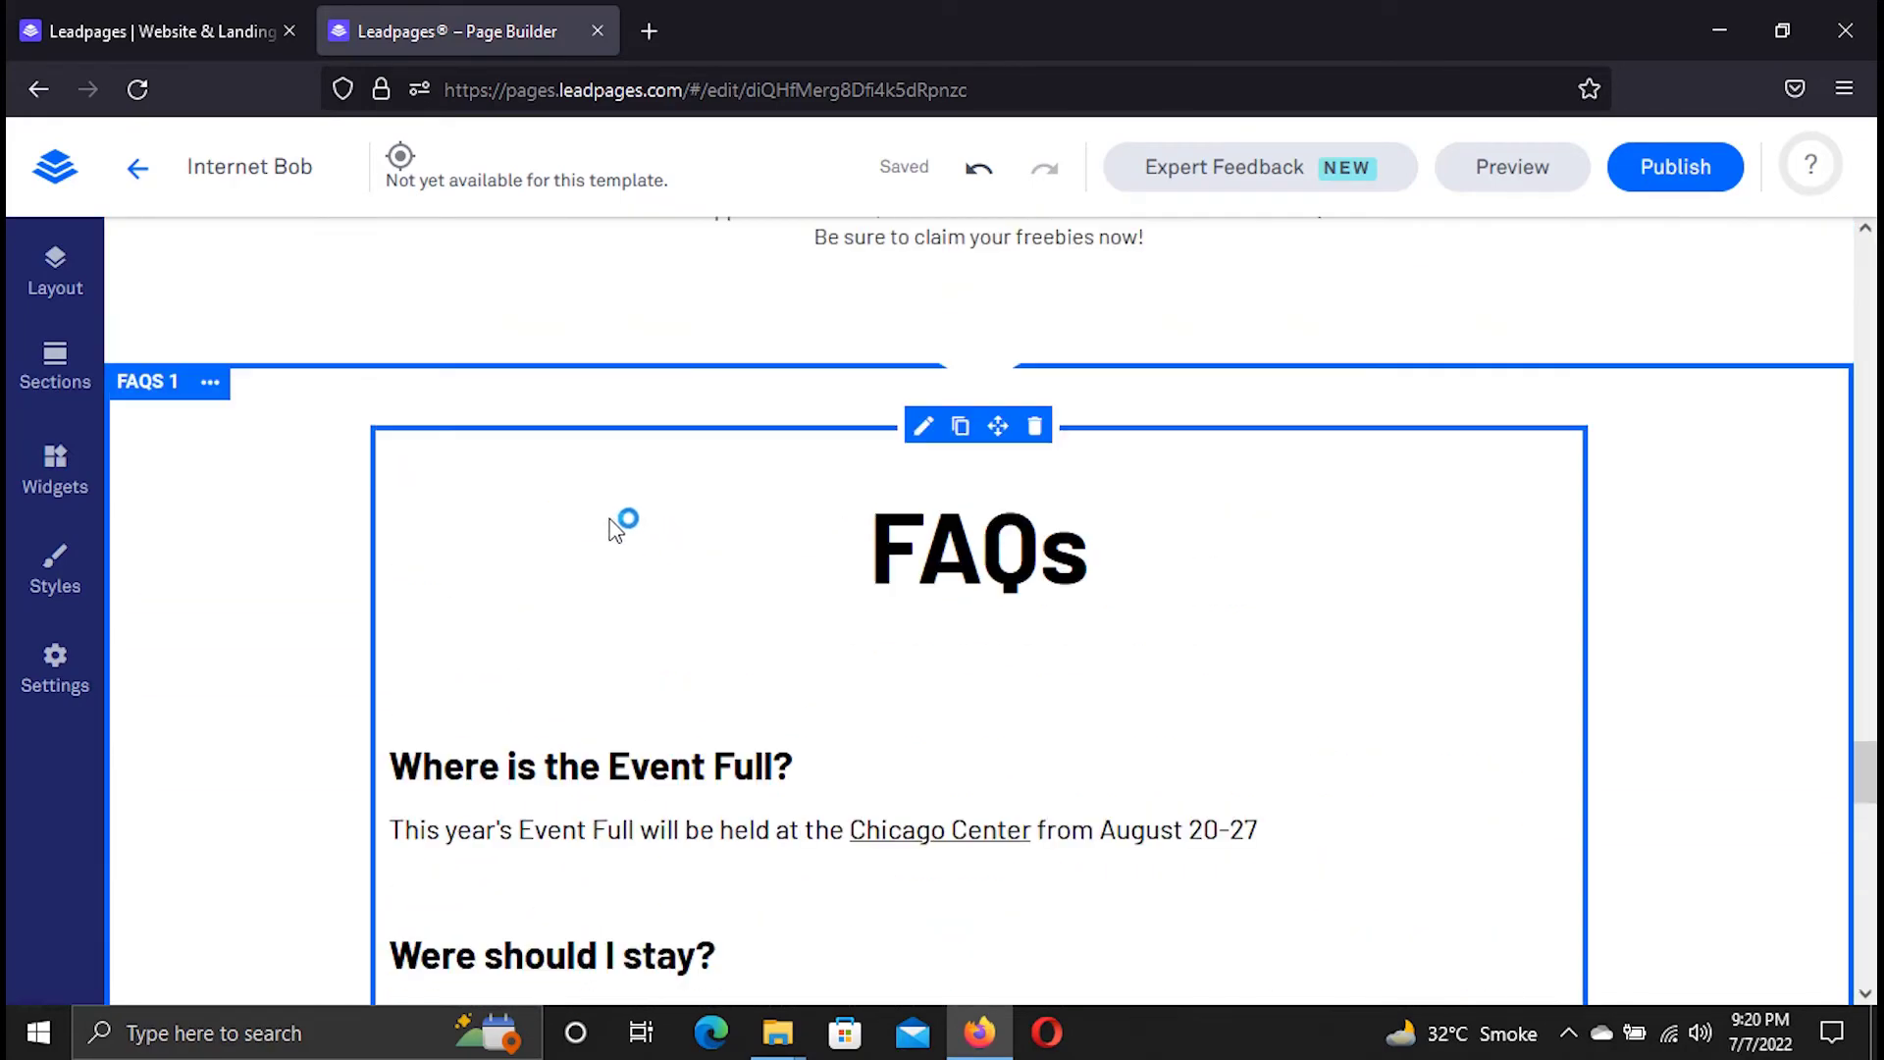
{"action": "scroll", "coordinate": [481, 550], "scroll_direction": "down", "scroll_amount": 3}
{"action": "scroll", "coordinate": [687, 579], "scroll_direction": "down", "scroll_amount": 10}
{"action": "scroll", "coordinate": [638, 591], "scroll_direction": "down", "scroll_amount": 3}
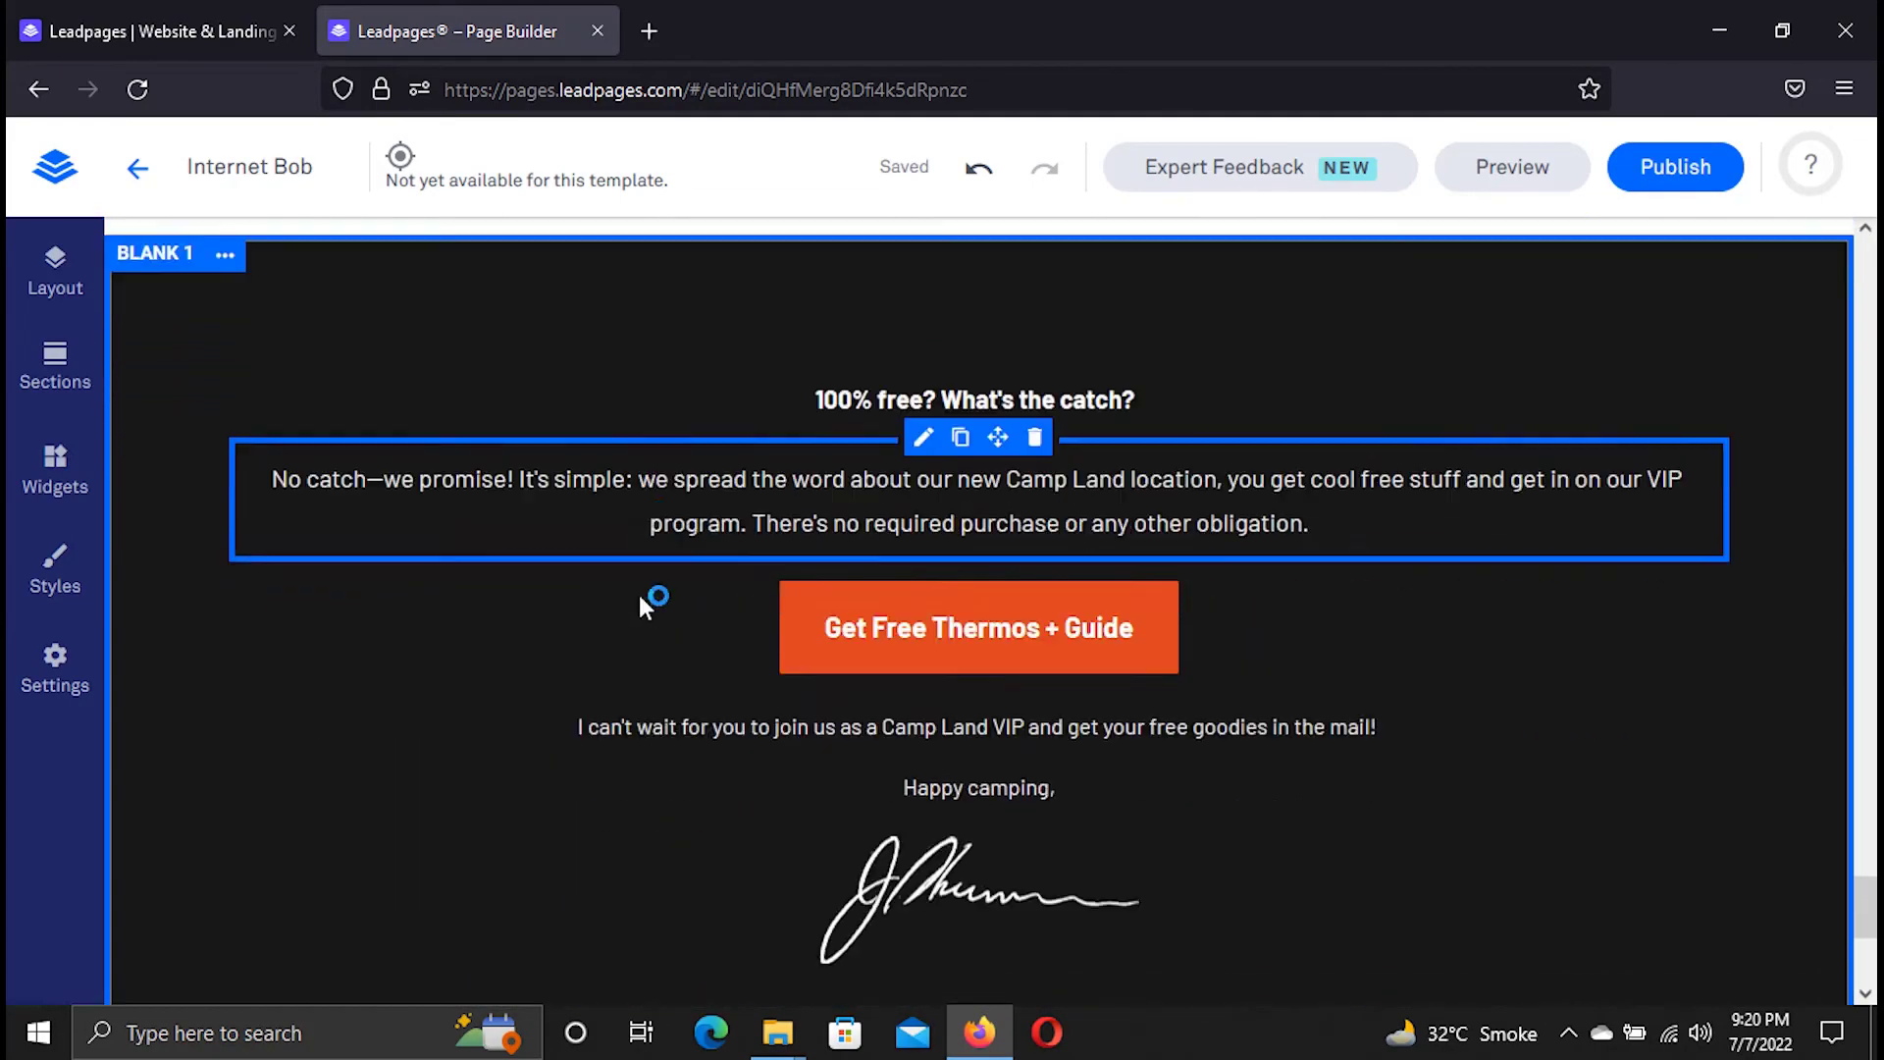
{"action": "scroll", "coordinate": [637, 591], "scroll_direction": "up", "scroll_amount": 3}
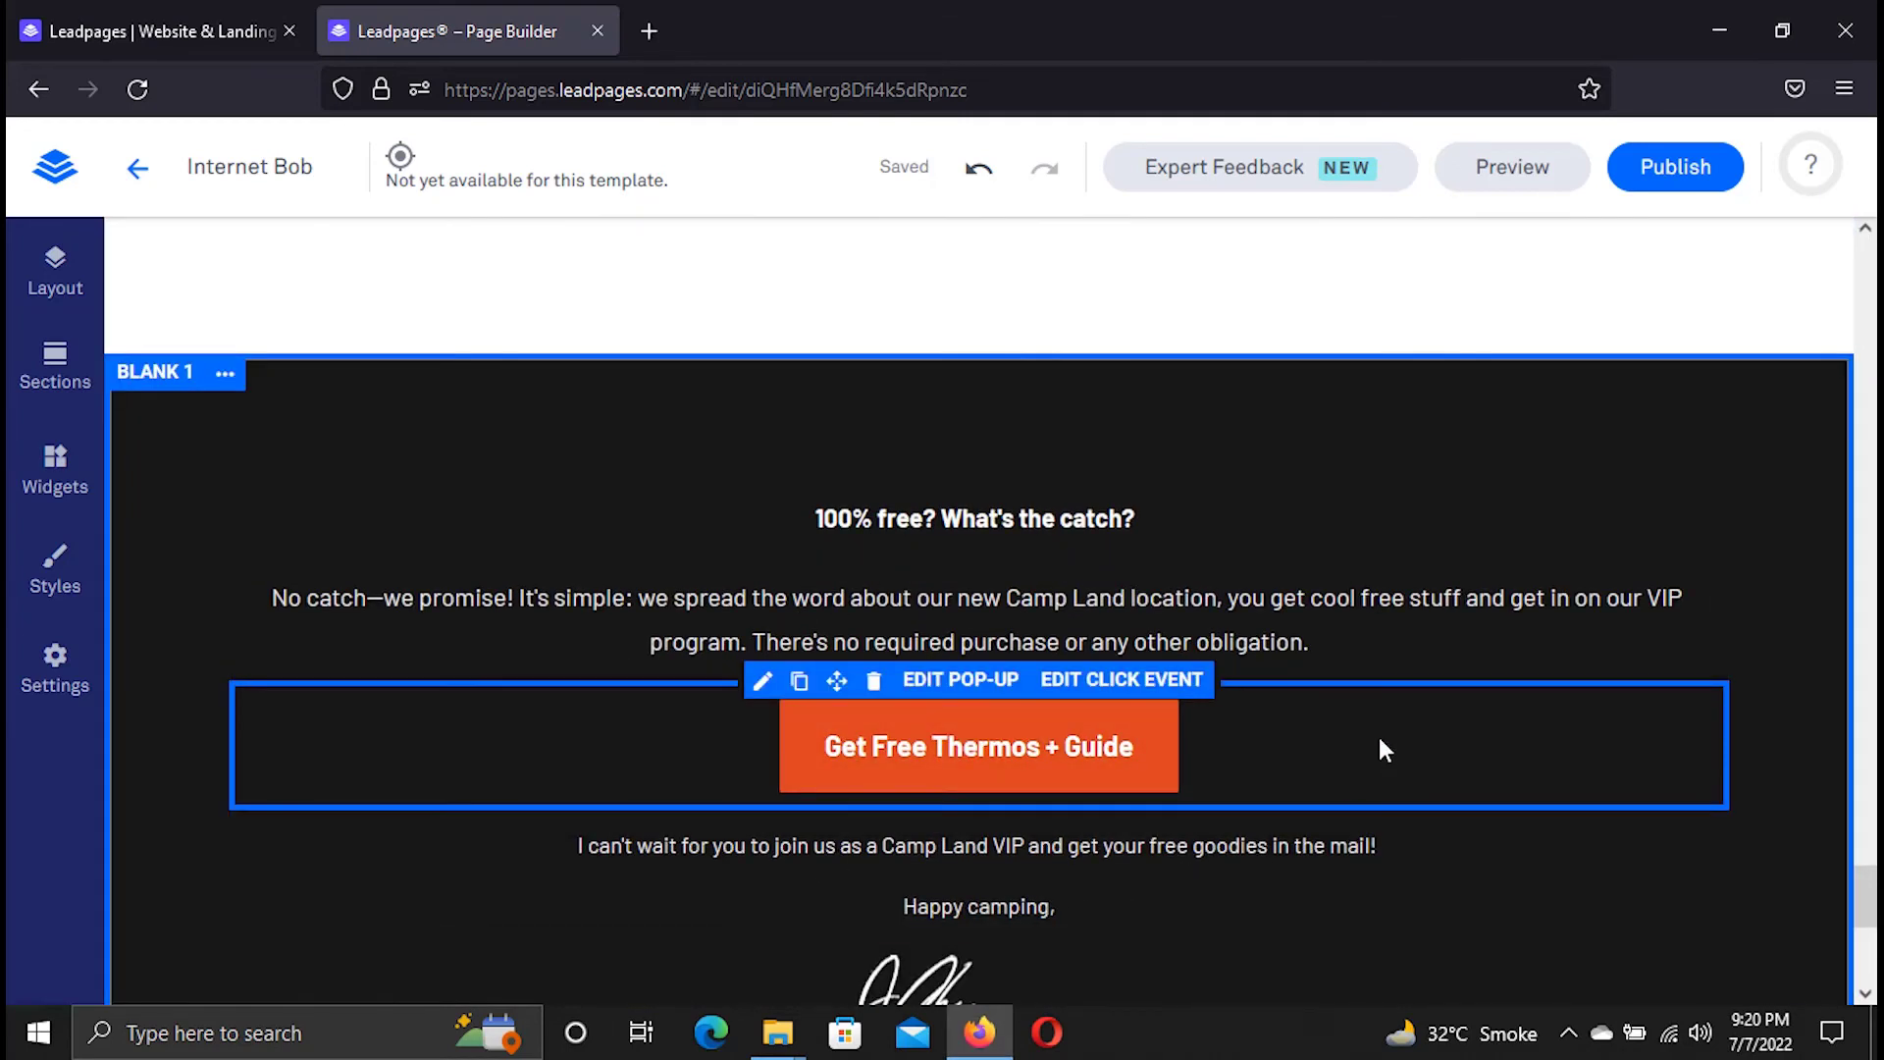
{"action": "scroll", "coordinate": [1787, 546], "scroll_direction": "down", "scroll_amount": 2}
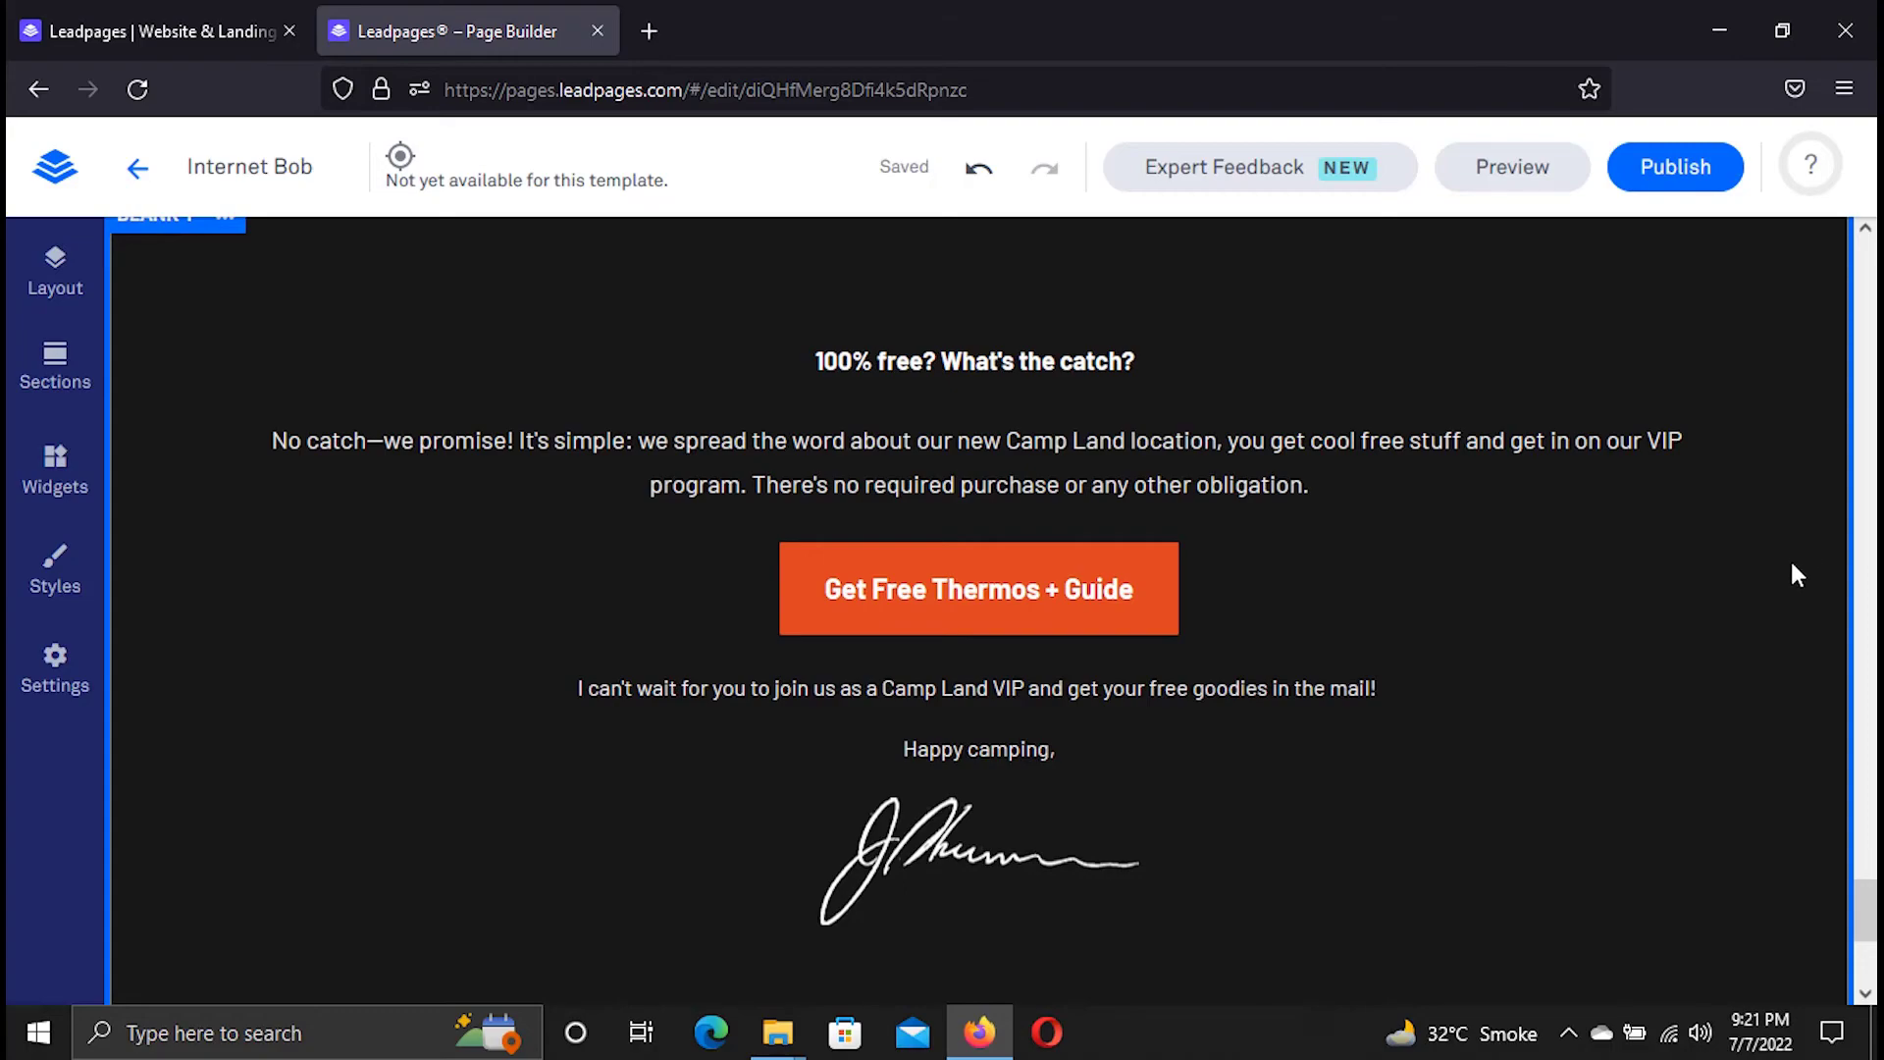
Look back over the page from the closing section through the CTA and features to the hero section.
{"action": "scroll", "coordinate": [1789, 550], "scroll_direction": "up", "scroll_amount": 4}
{"action": "scroll", "coordinate": [1688, 480], "scroll_direction": "up", "scroll_amount": 8}
{"action": "scroll", "coordinate": [962, 285], "scroll_direction": "up", "scroll_amount": 6}
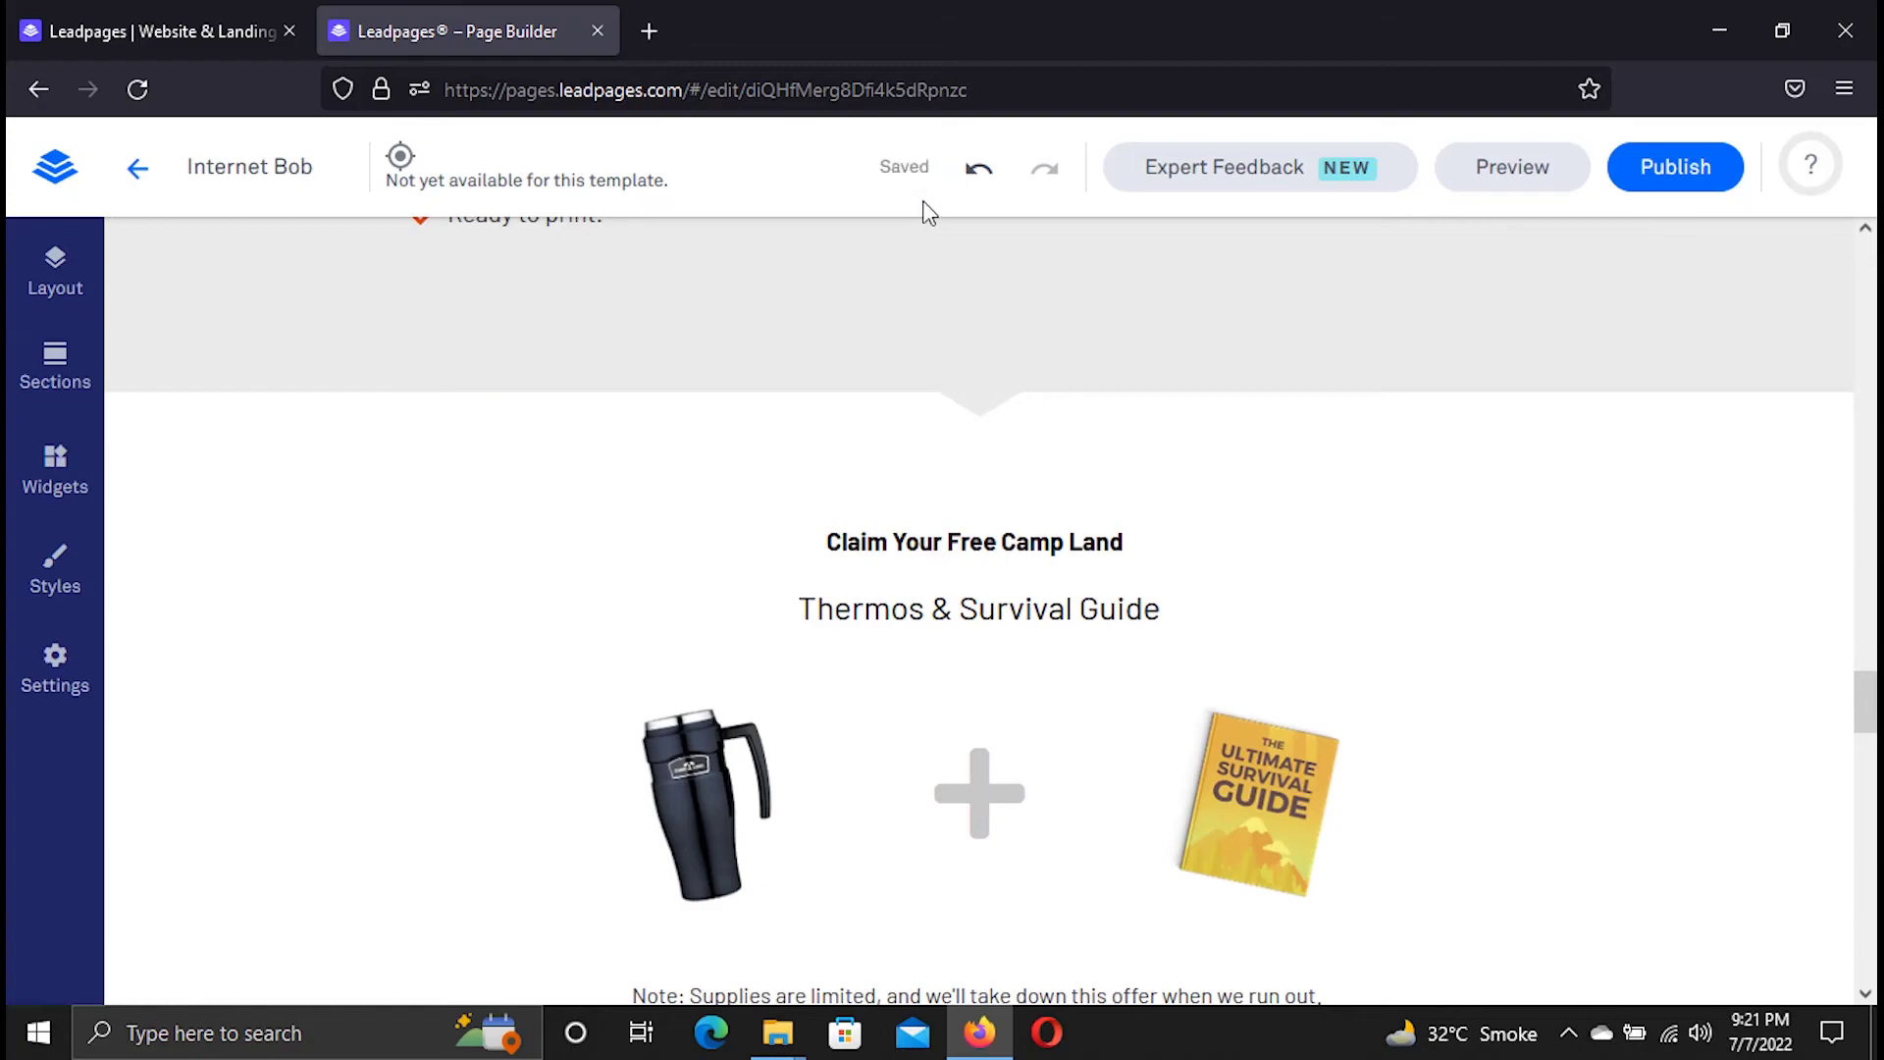
{"action": "scroll", "coordinate": [982, 550], "scroll_direction": "down", "scroll_amount": 4}
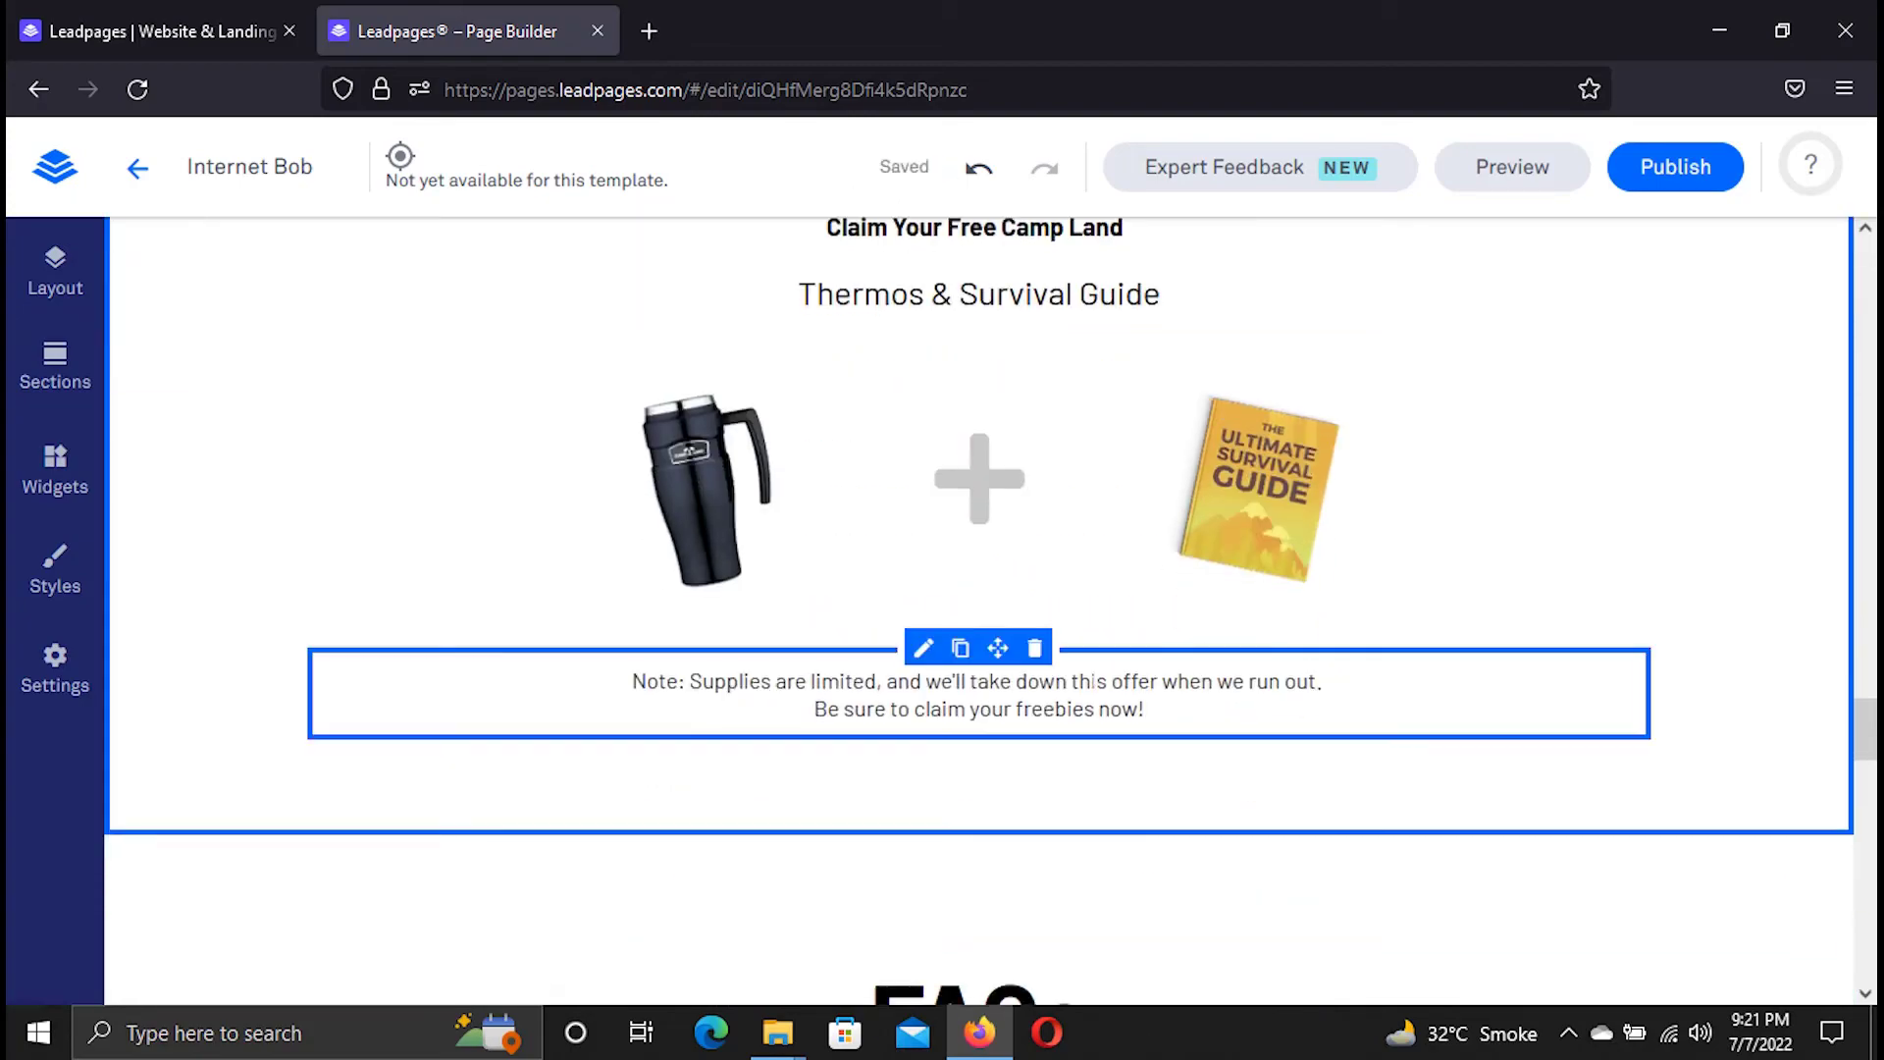
{"action": "scroll", "coordinate": [1101, 662], "scroll_direction": "up", "scroll_amount": 13}
{"action": "scroll", "coordinate": [1100, 663], "scroll_direction": "up", "scroll_amount": 15}
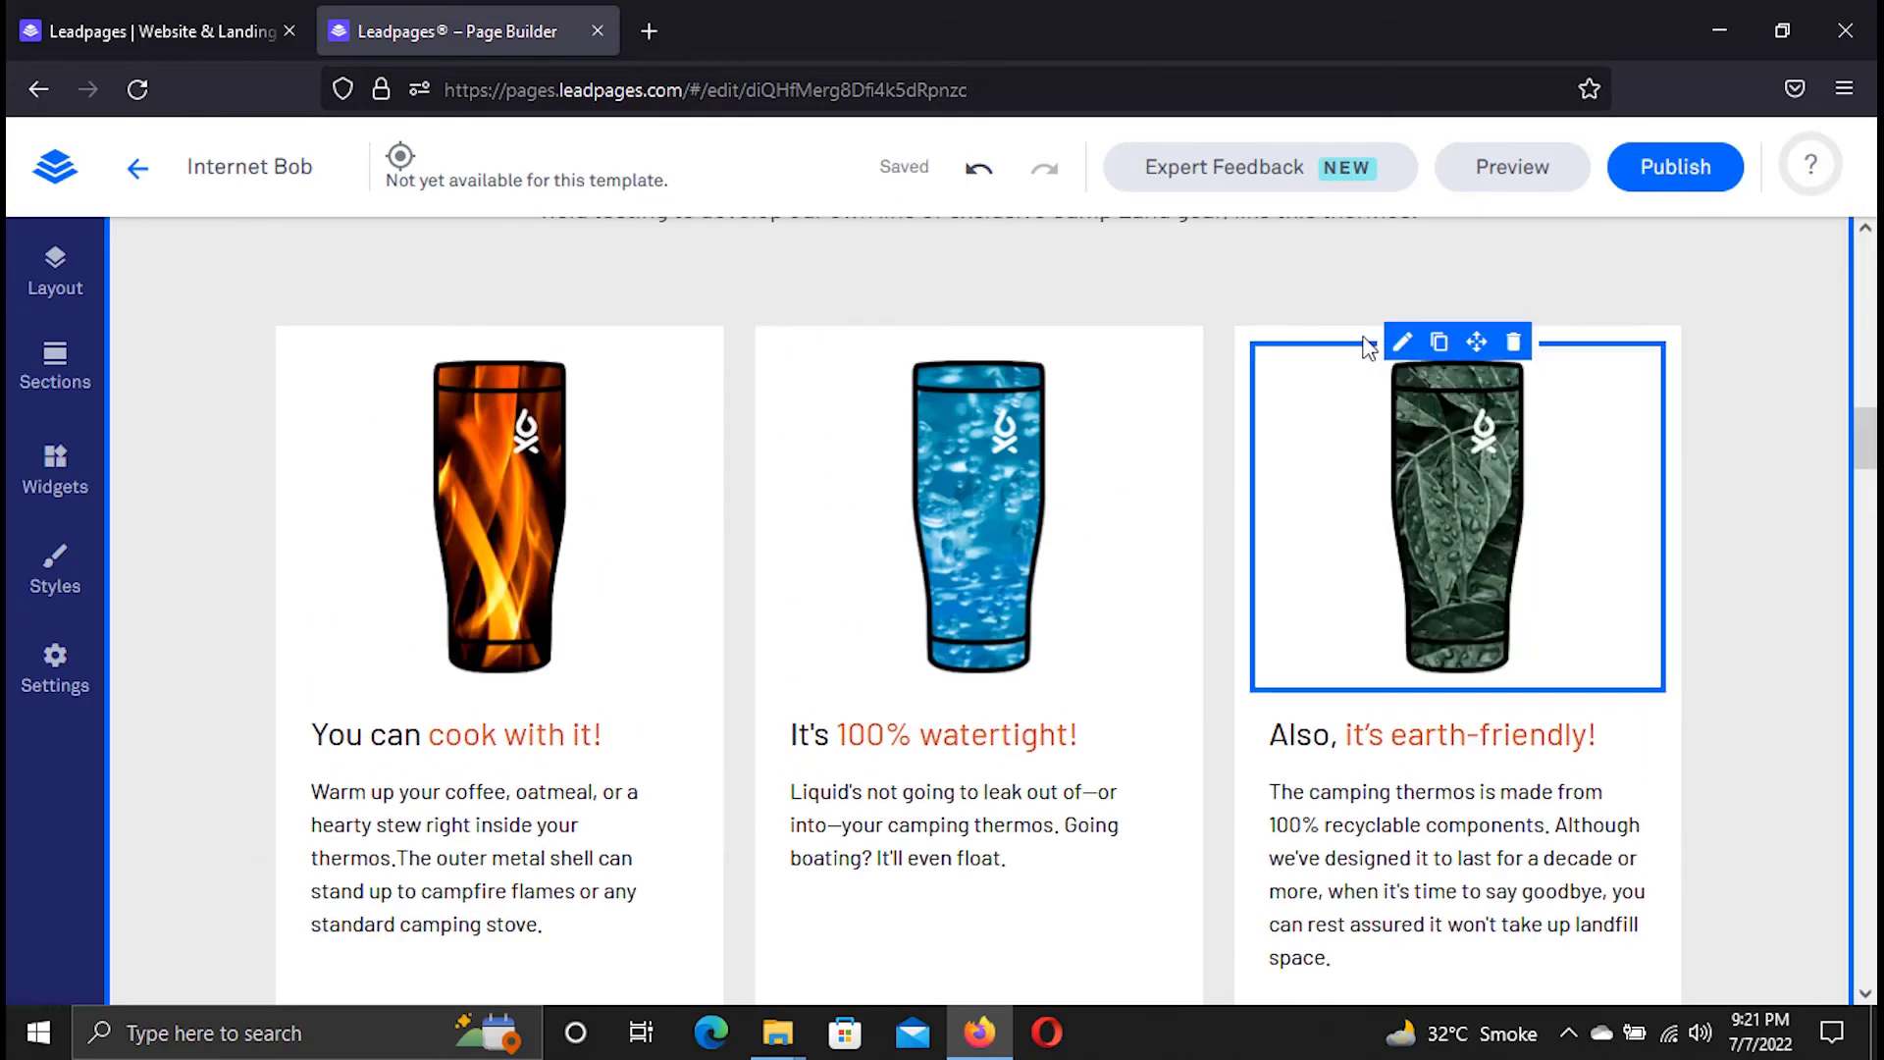
{"action": "scroll", "coordinate": [1452, 218], "scroll_direction": "up", "scroll_amount": 5}
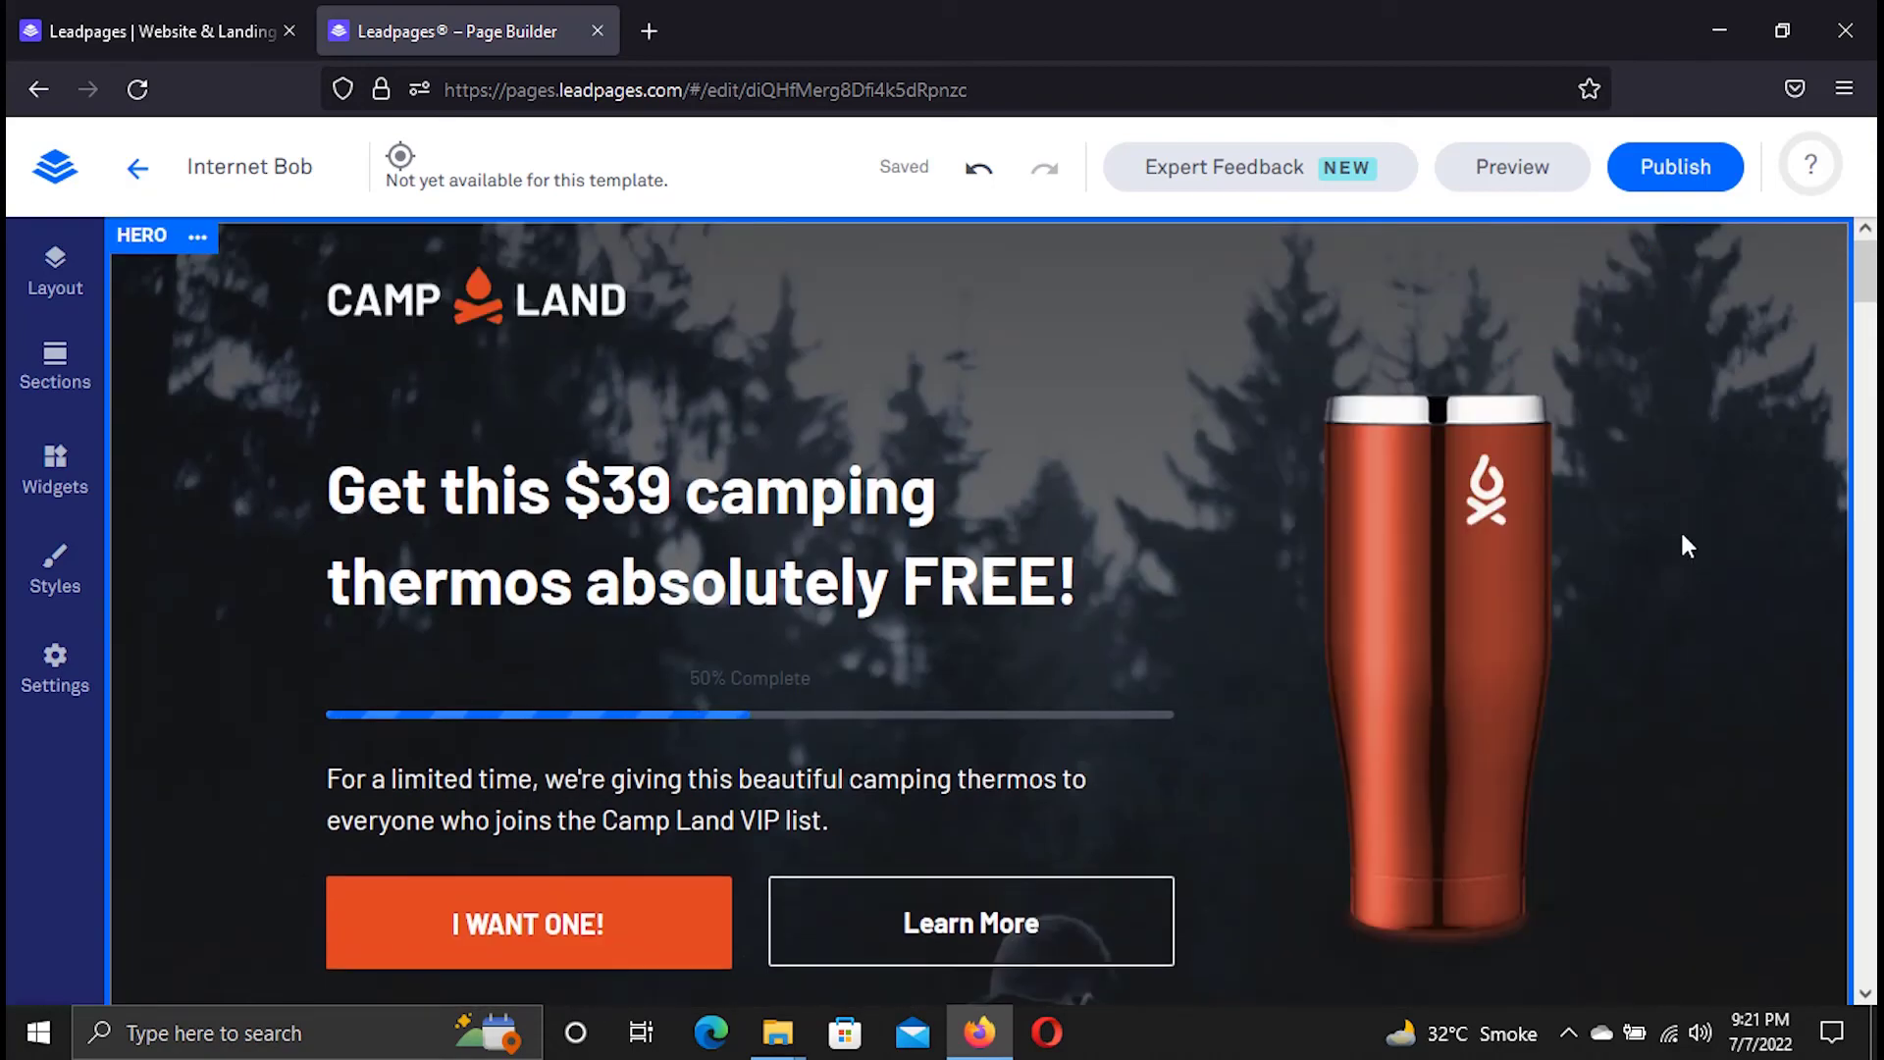
Preview the landing page in desktop view and look through it down to the FAQs section.
{"action": "scroll", "coordinate": [1707, 579], "scroll_direction": "down", "scroll_amount": 1}
{"action": "scroll", "coordinate": [1715, 601], "scroll_direction": "up", "scroll_amount": 1}
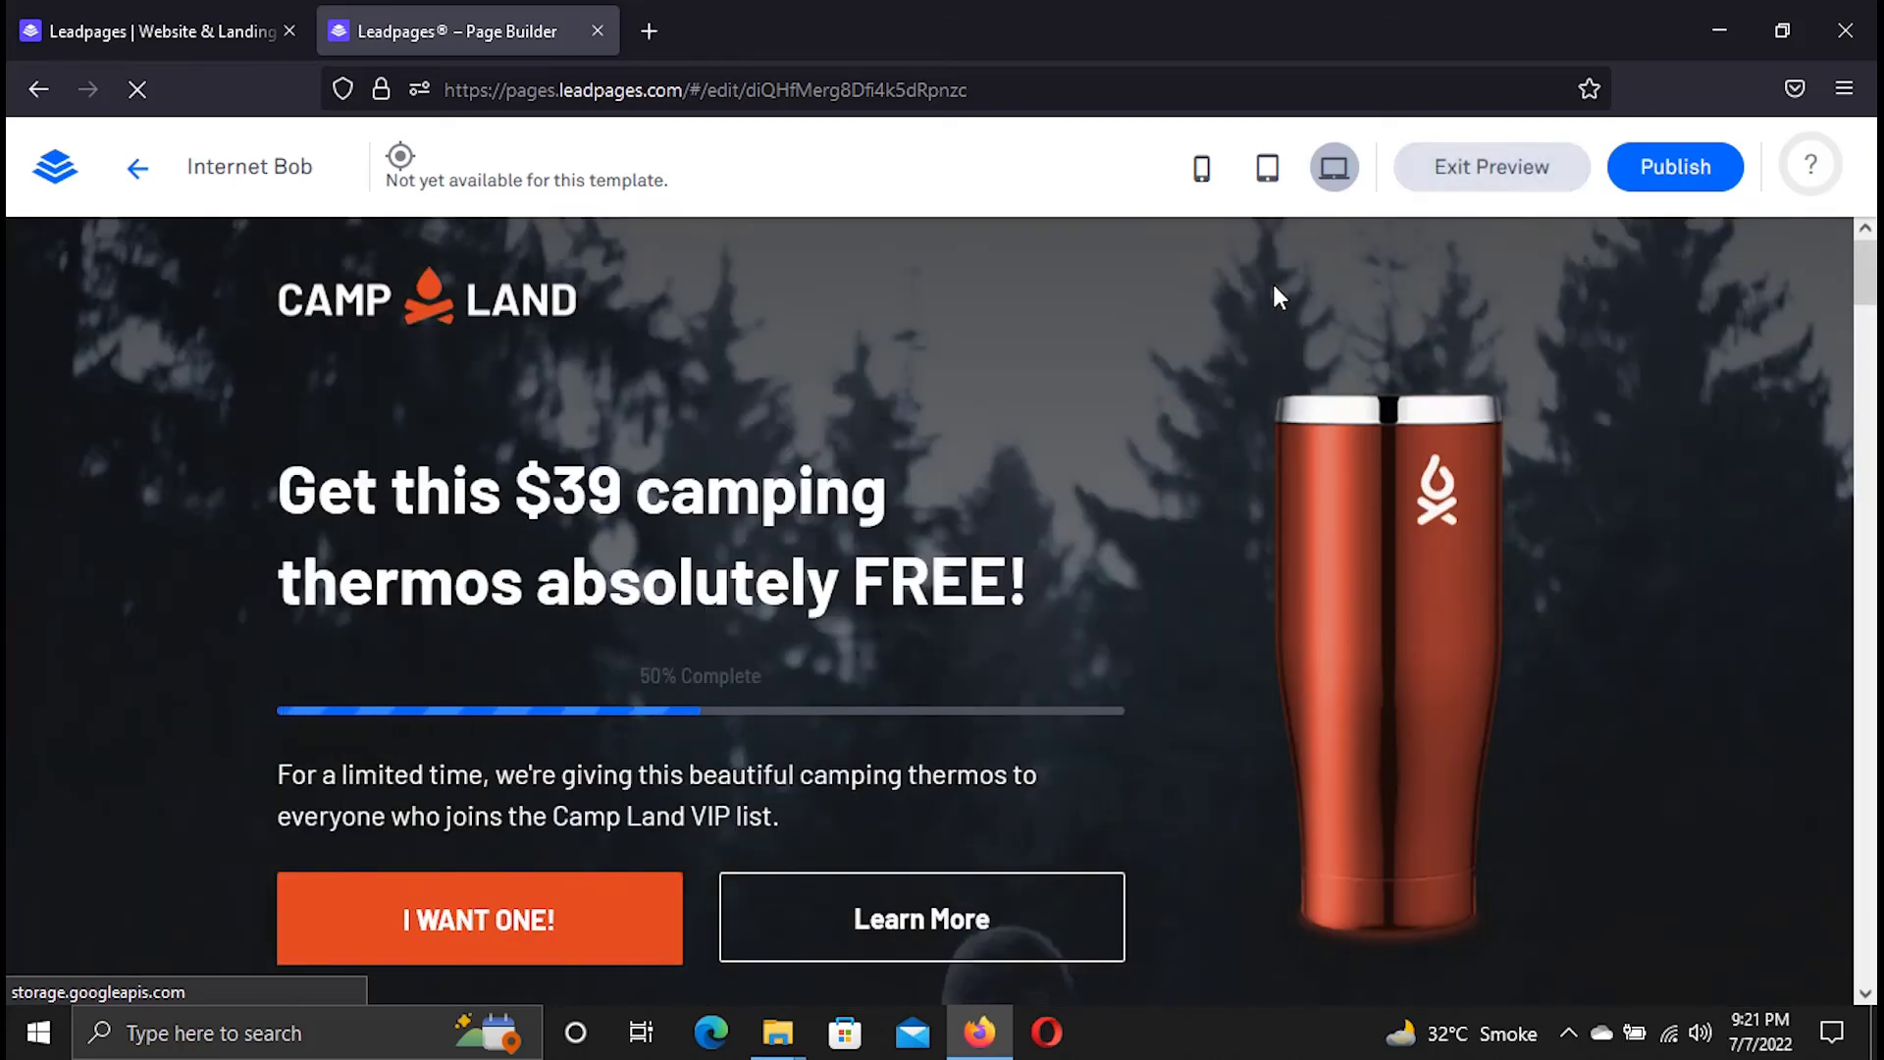
{"action": "scroll", "coordinate": [1417, 373], "scroll_direction": "down", "scroll_amount": 15}
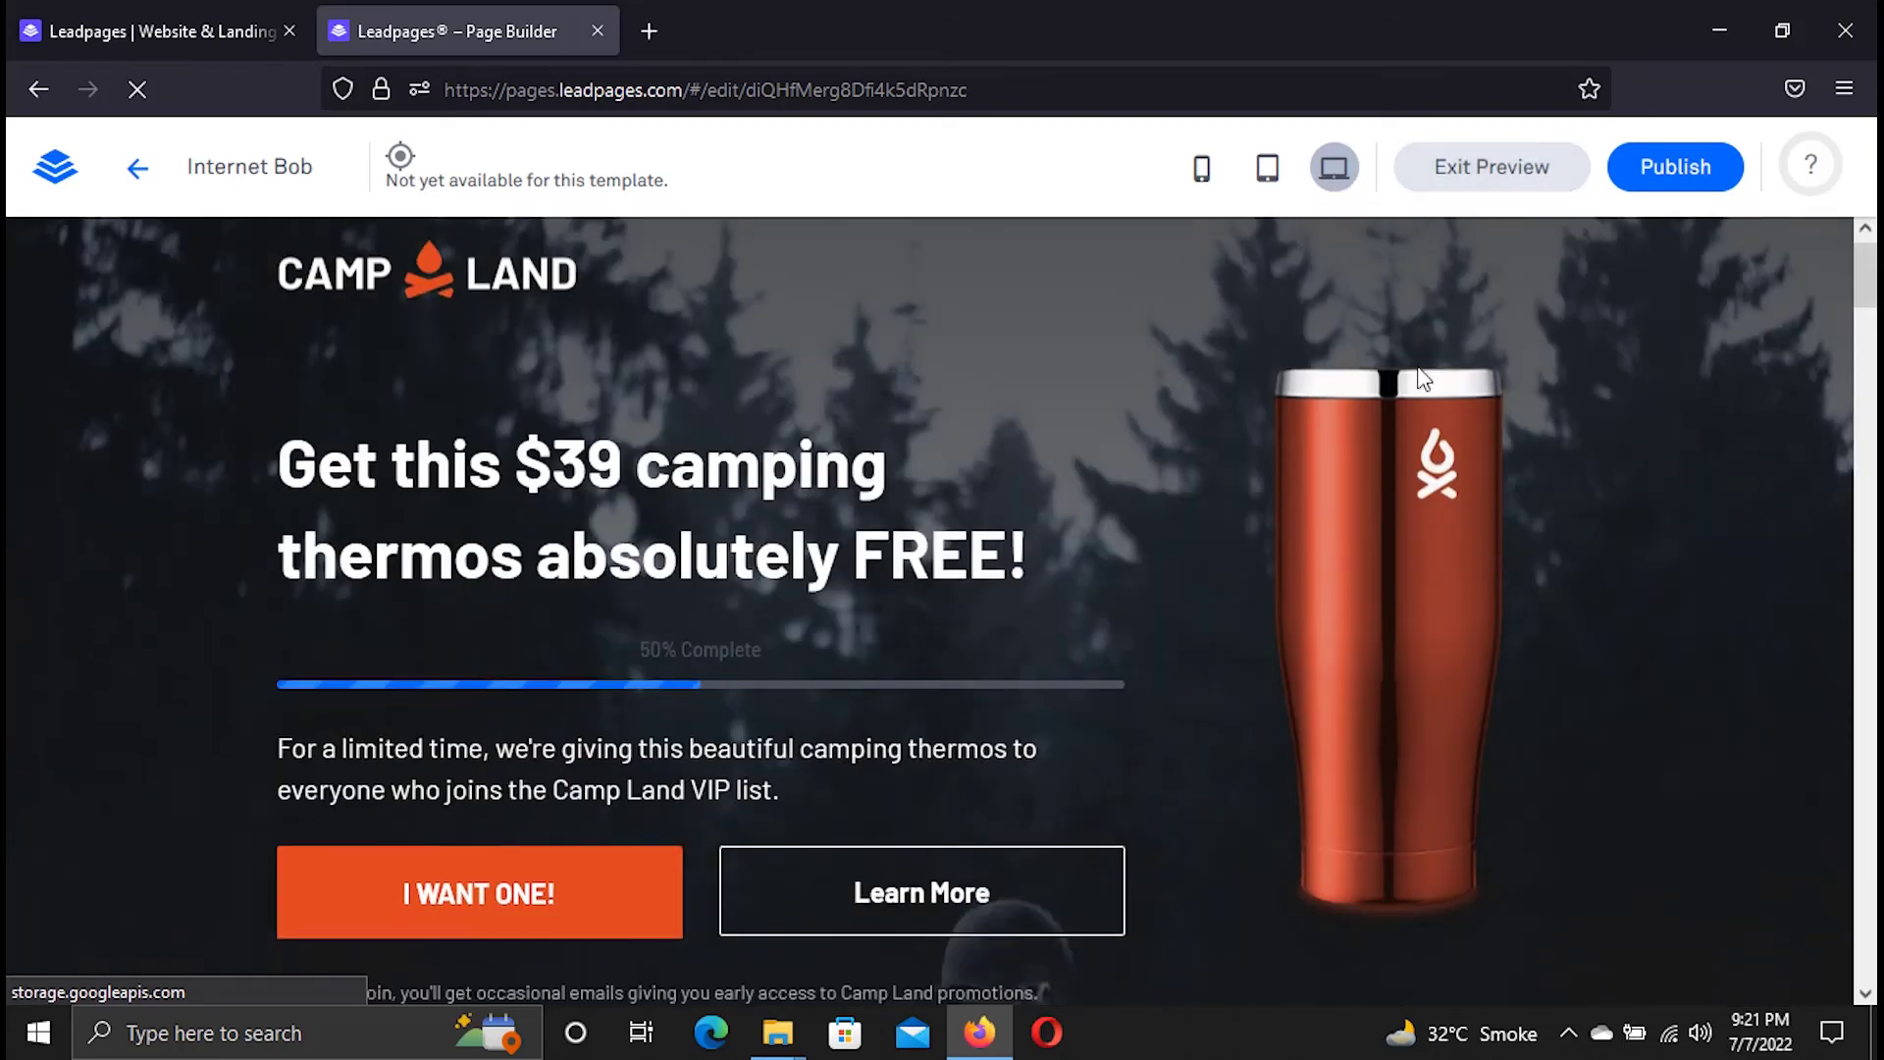
{"action": "scroll", "coordinate": [1417, 373], "scroll_direction": "down", "scroll_amount": 20}
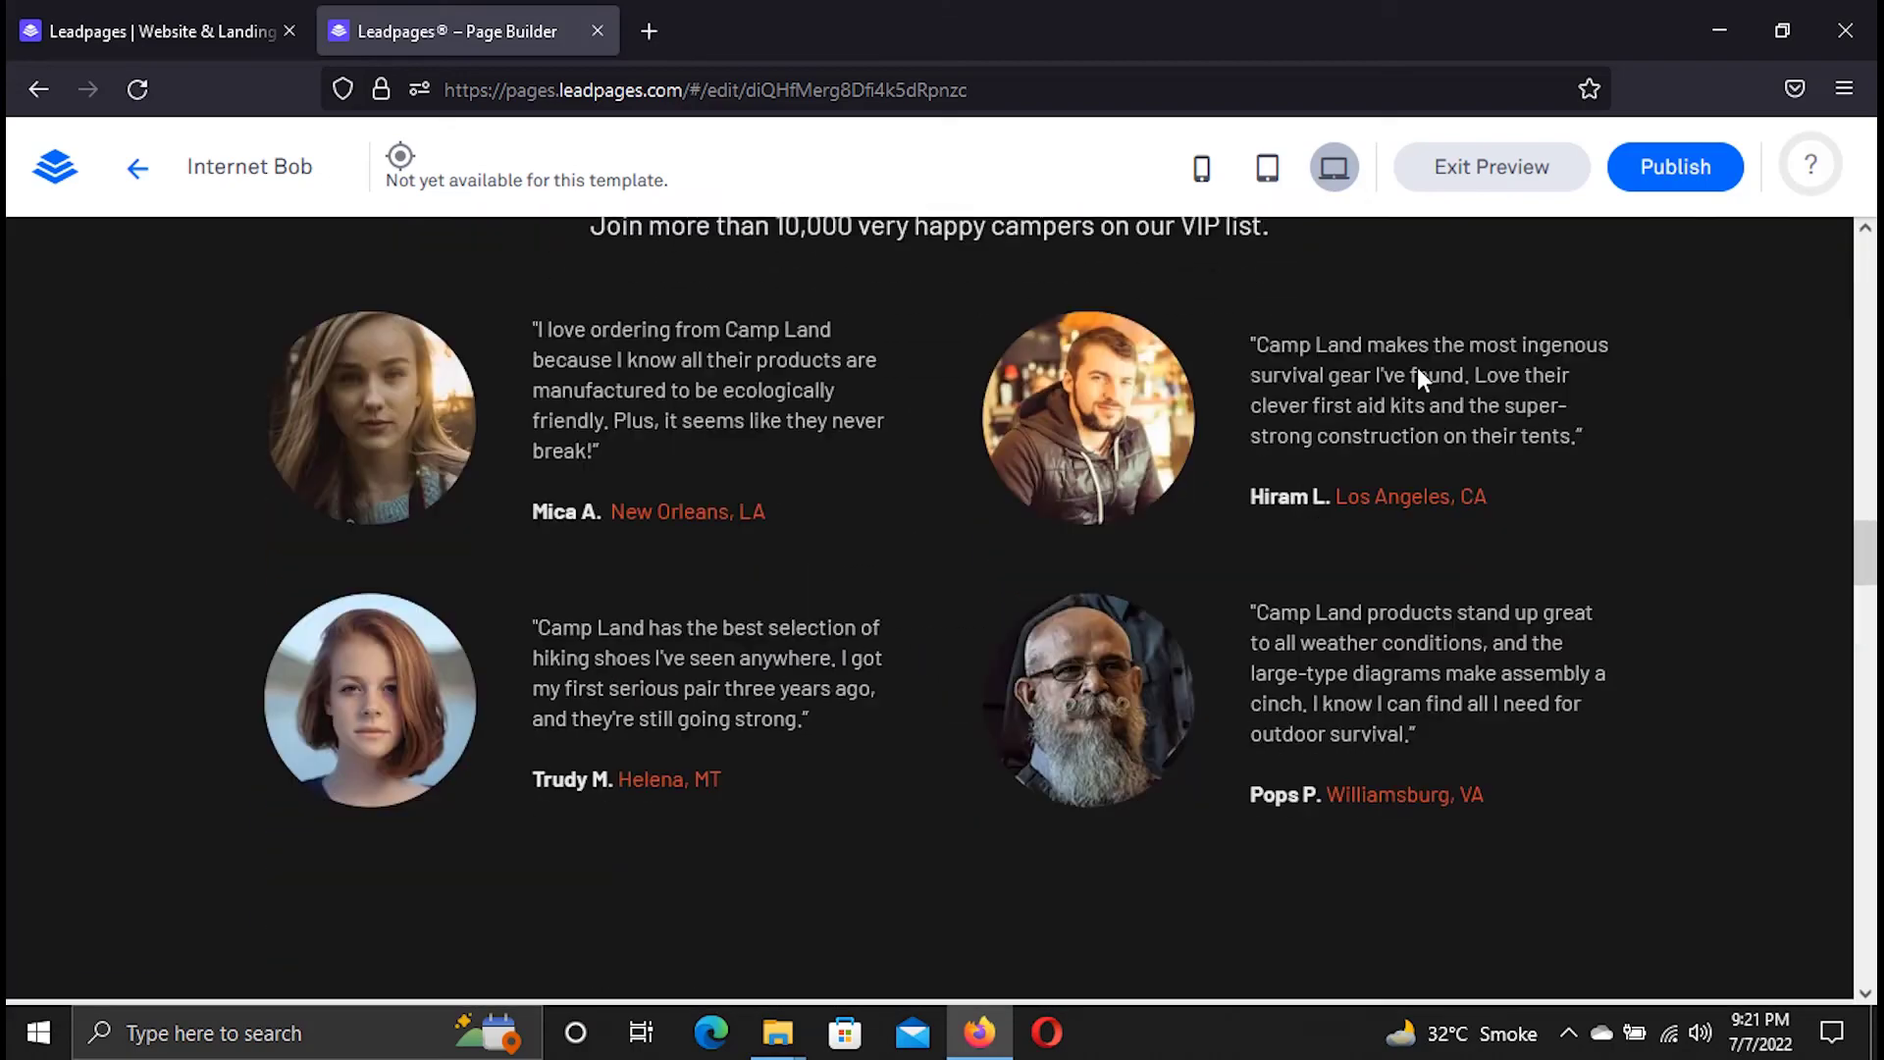
{"action": "scroll", "coordinate": [1417, 378], "scroll_direction": "down", "scroll_amount": 10}
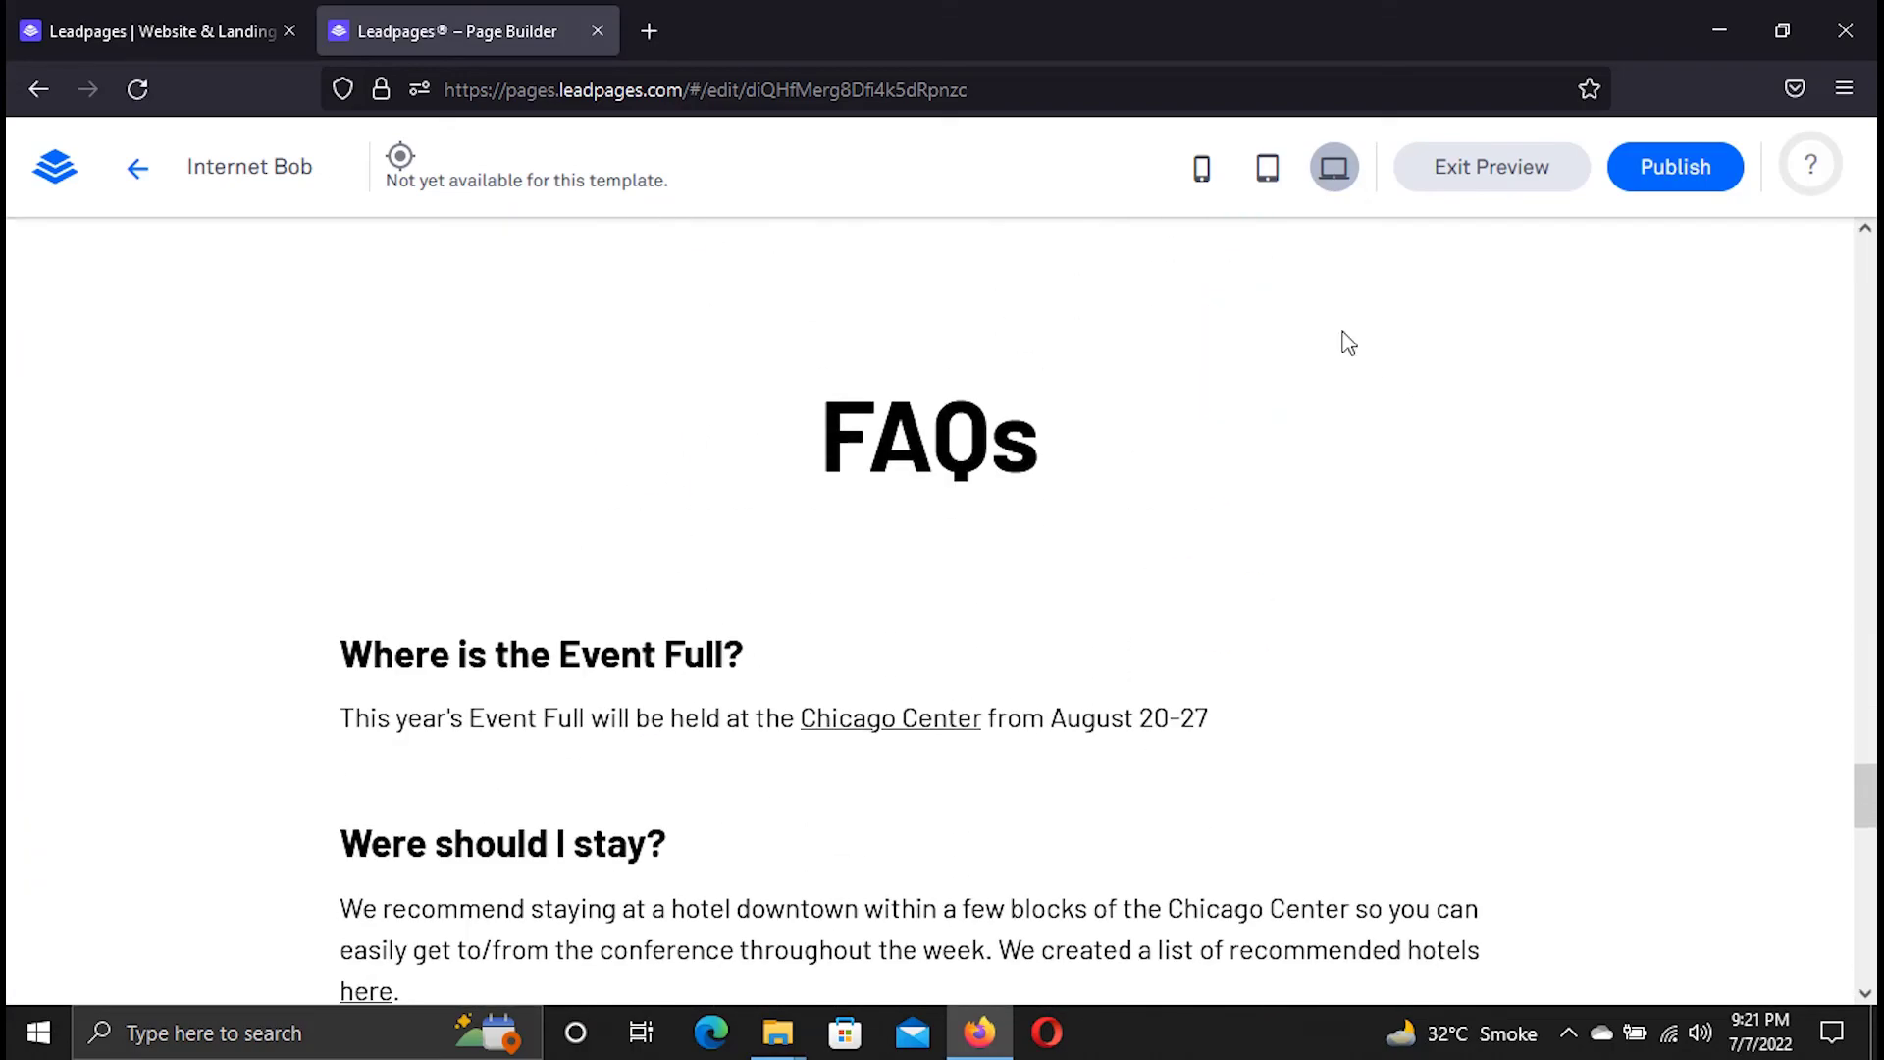
Switch the preview to the mobile view, check how the sections look on a phone, and exit the preview.
{"action": "left_click", "coordinate": [1203, 169]}
{"action": "scroll", "coordinate": [1072, 579], "scroll_direction": "up", "scroll_amount": 10}
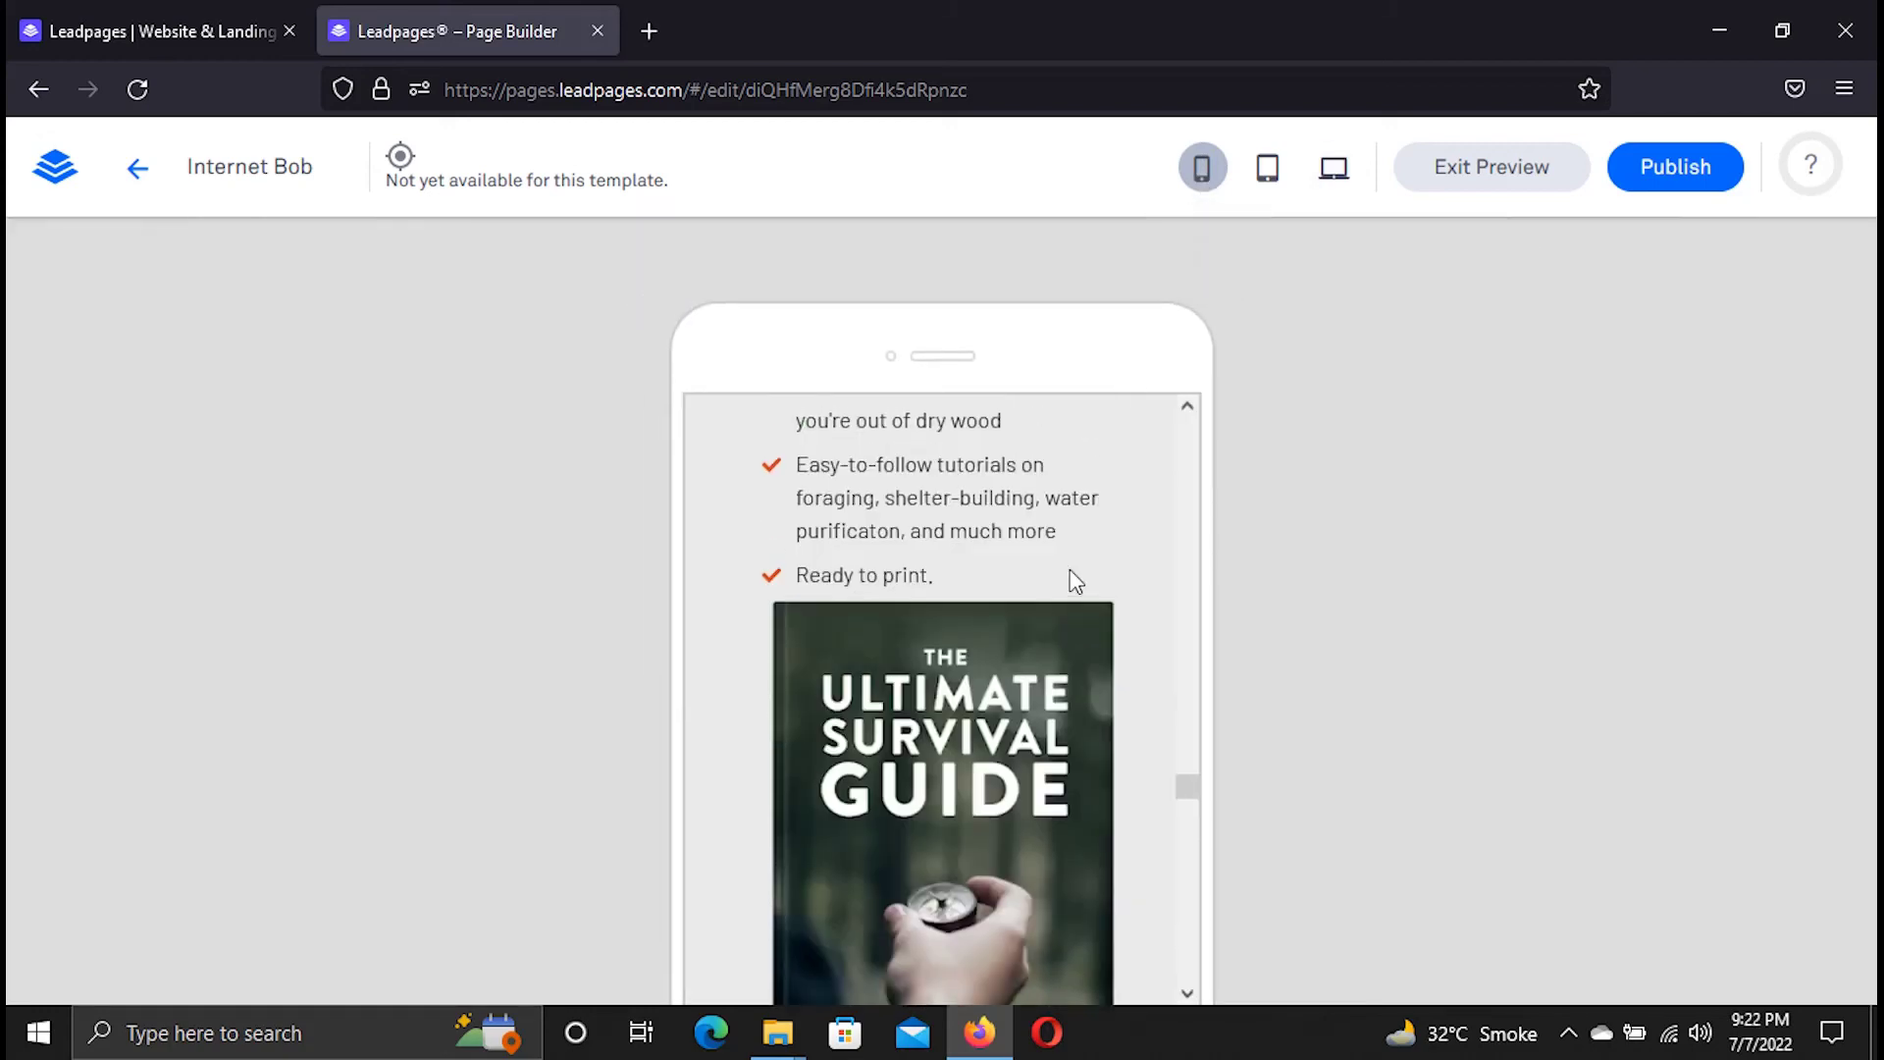
{"action": "scroll", "coordinate": [1076, 581], "scroll_direction": "up", "scroll_amount": 15}
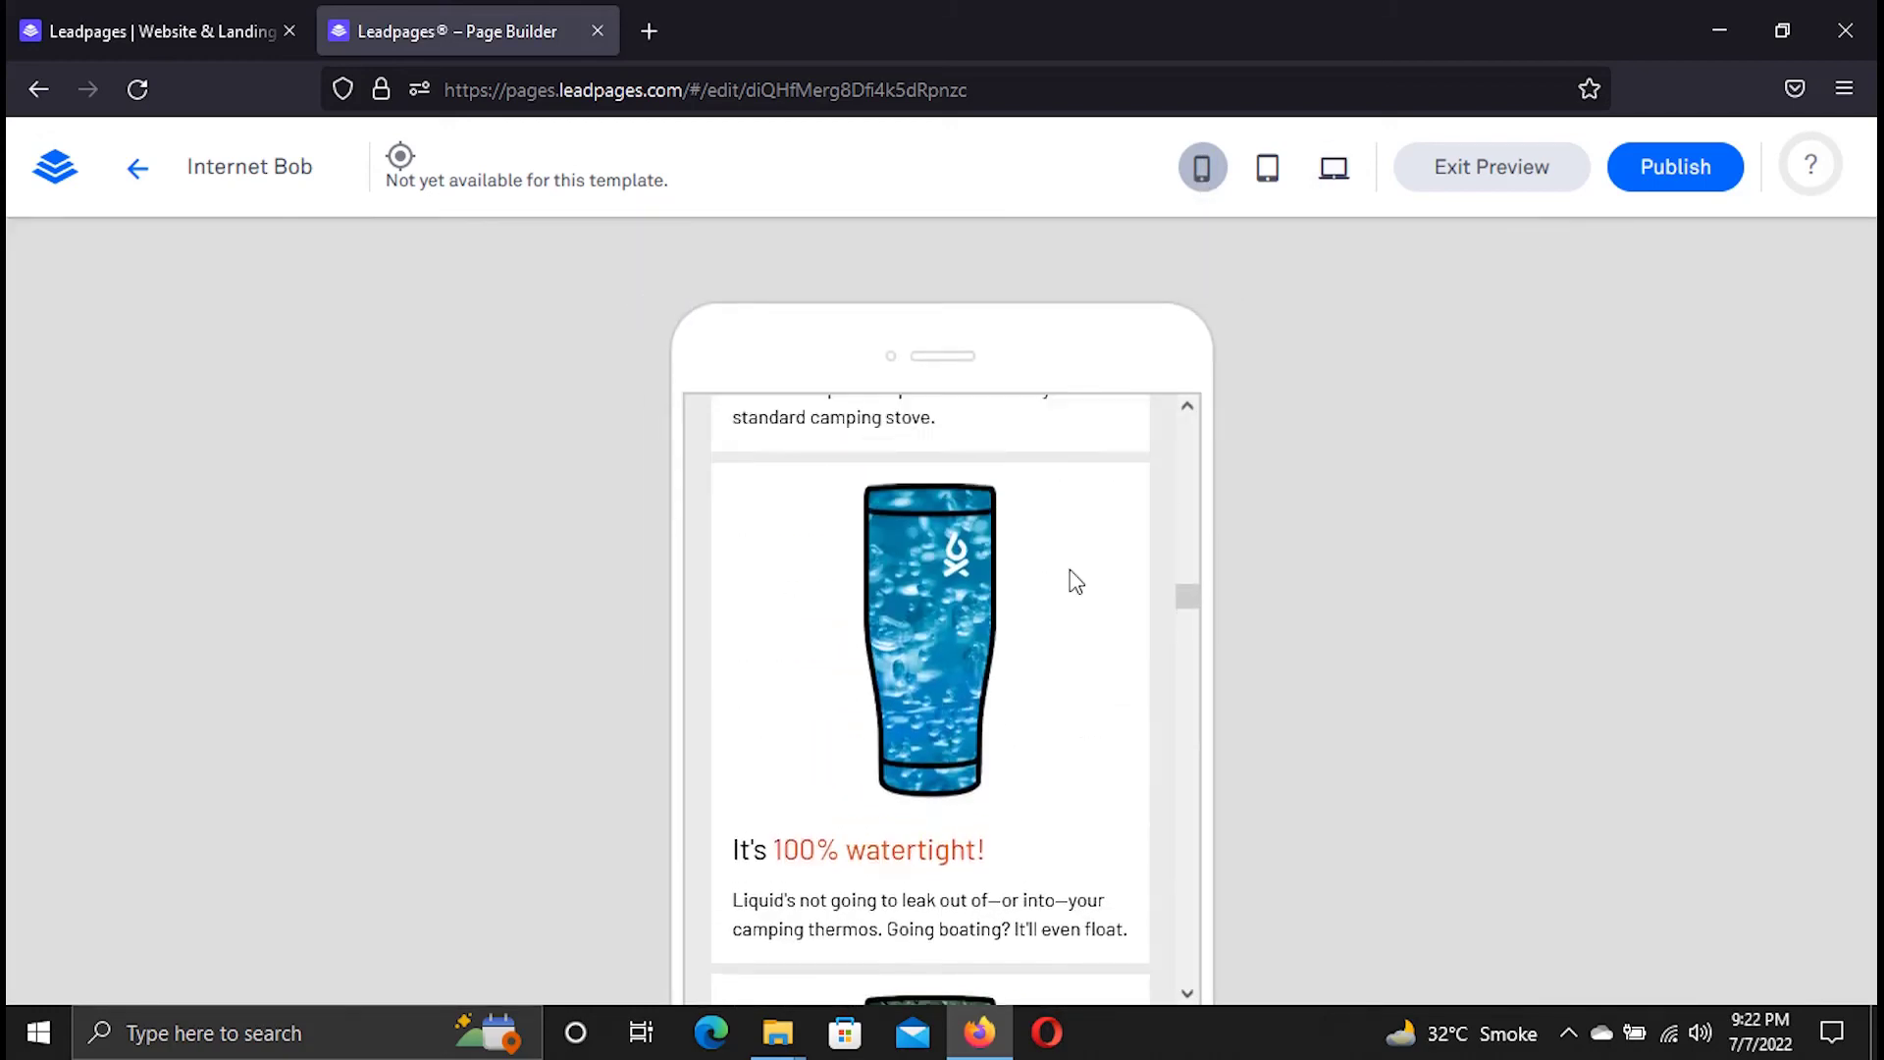
{"action": "scroll", "coordinate": [1075, 579], "scroll_direction": "up", "scroll_amount": 15}
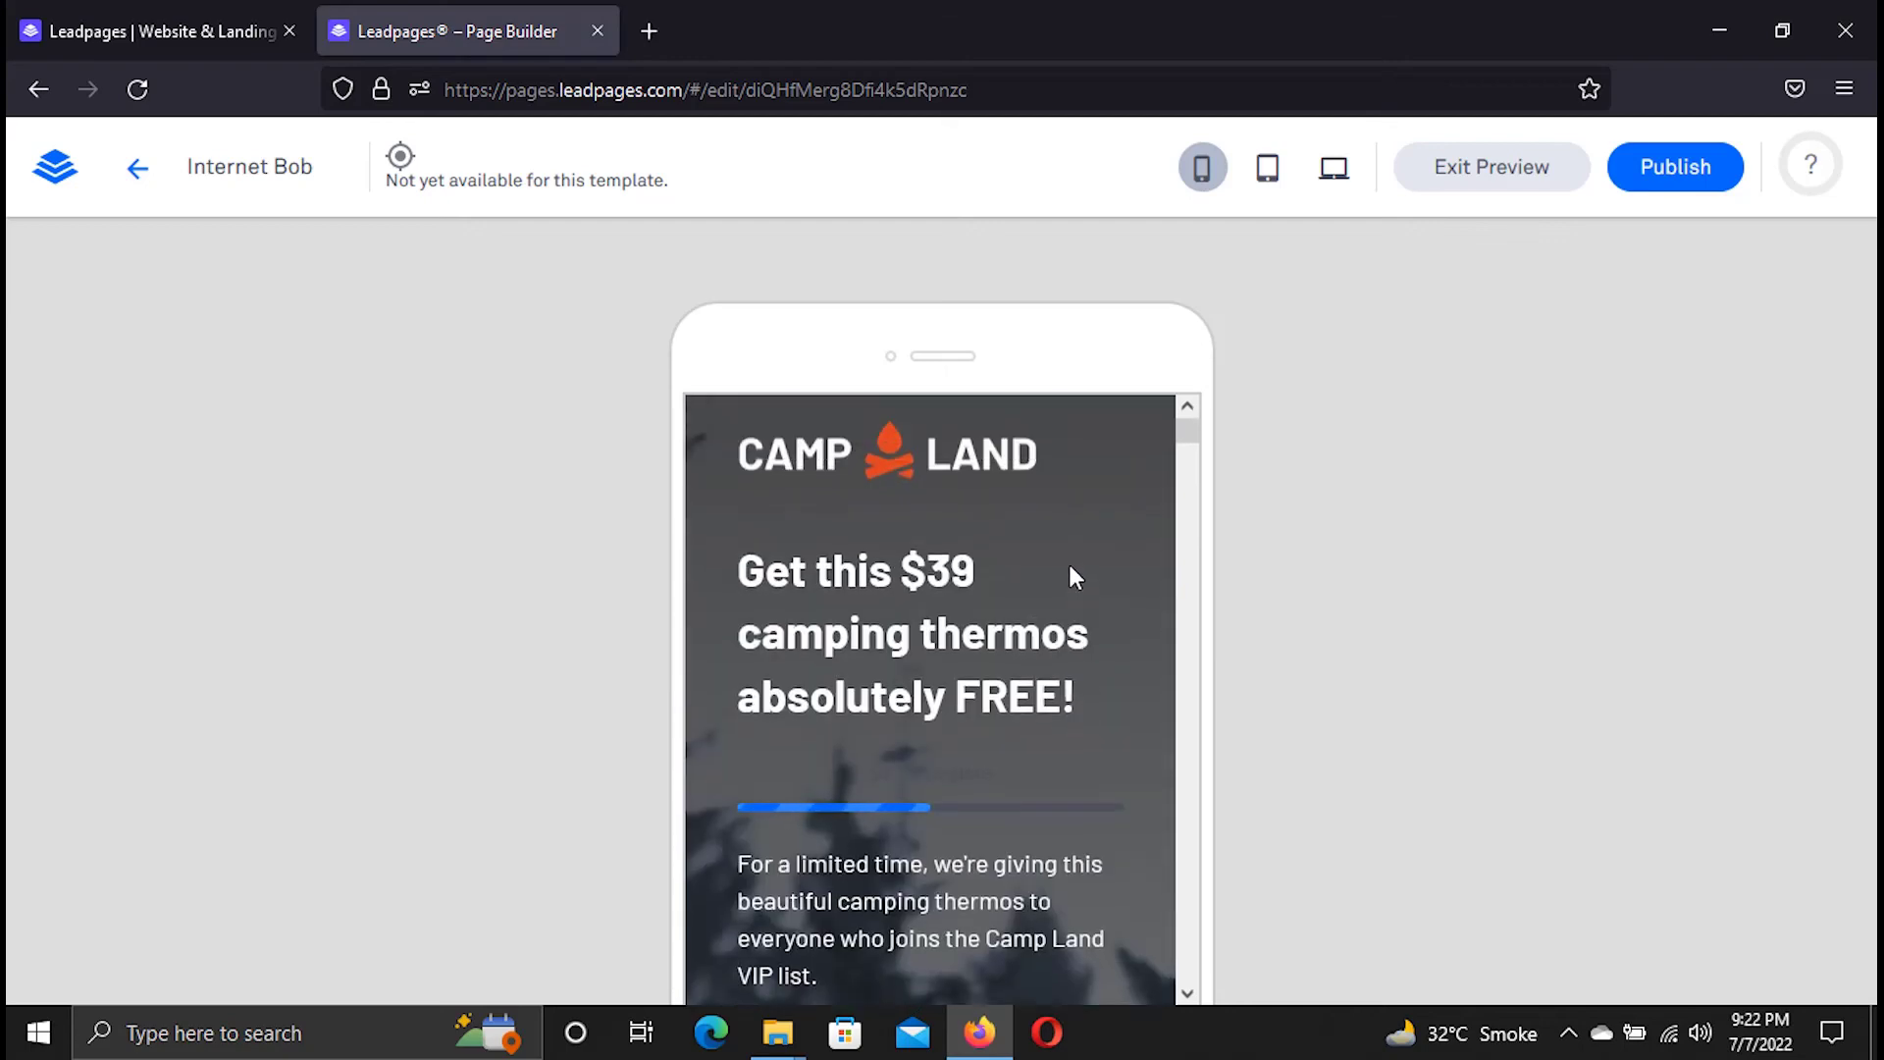
{"action": "scroll", "coordinate": [1071, 576], "scroll_direction": "down", "scroll_amount": 8}
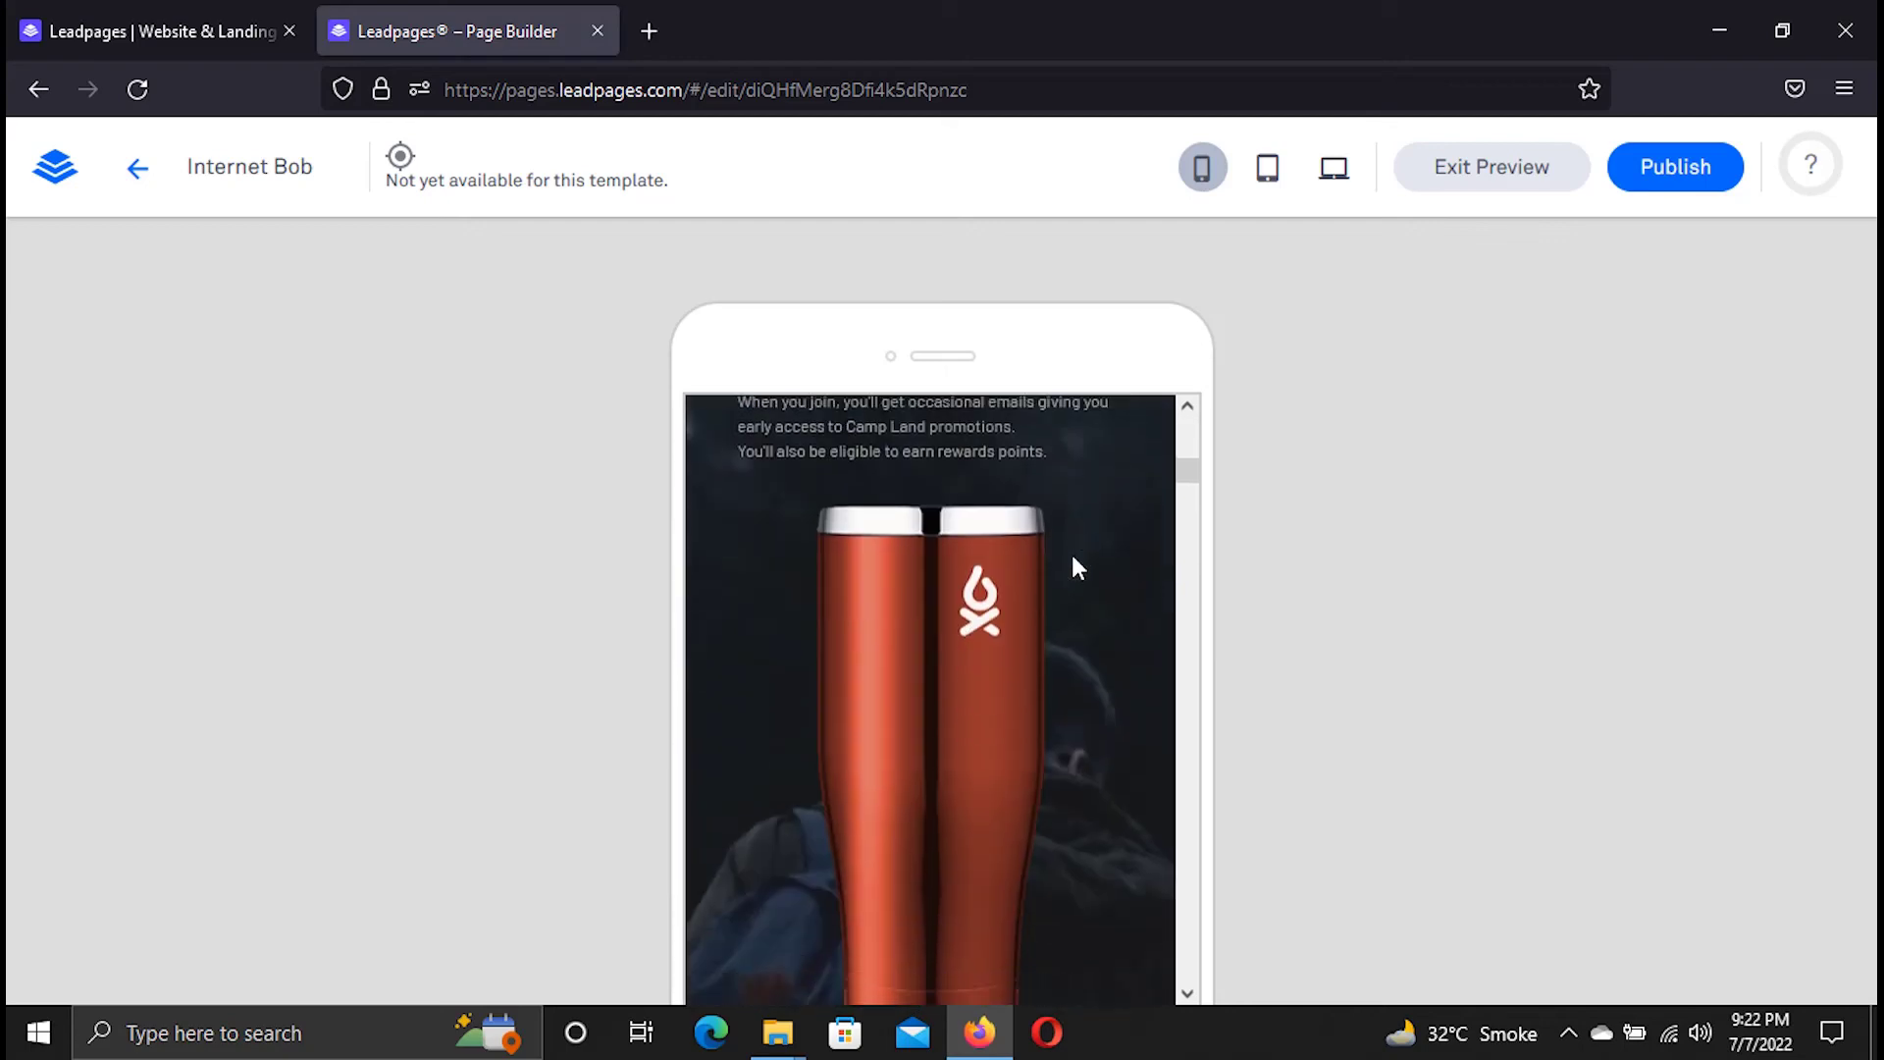
{"action": "scroll", "coordinate": [1072, 568], "scroll_direction": "down", "scroll_amount": 12}
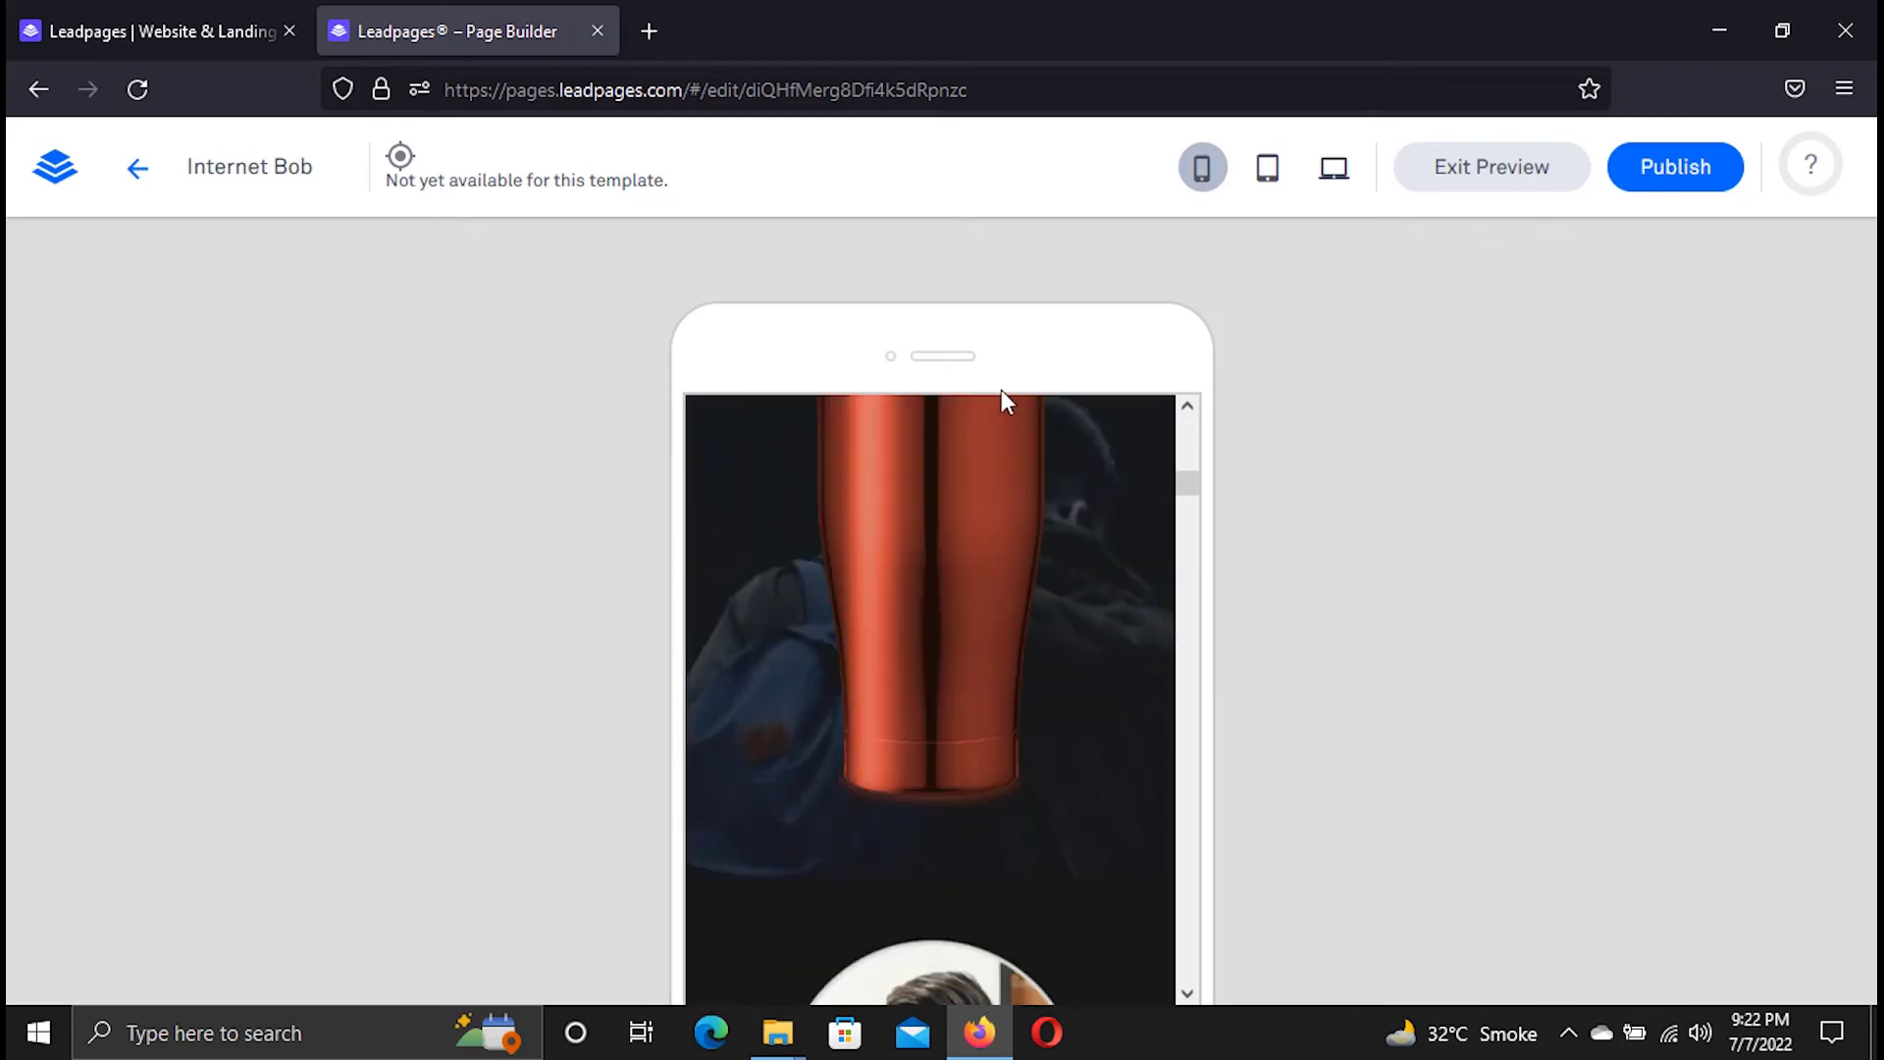
{"action": "scroll", "coordinate": [982, 413], "scroll_direction": "up", "scroll_amount": 10}
{"action": "left_click", "coordinate": [139, 170]}
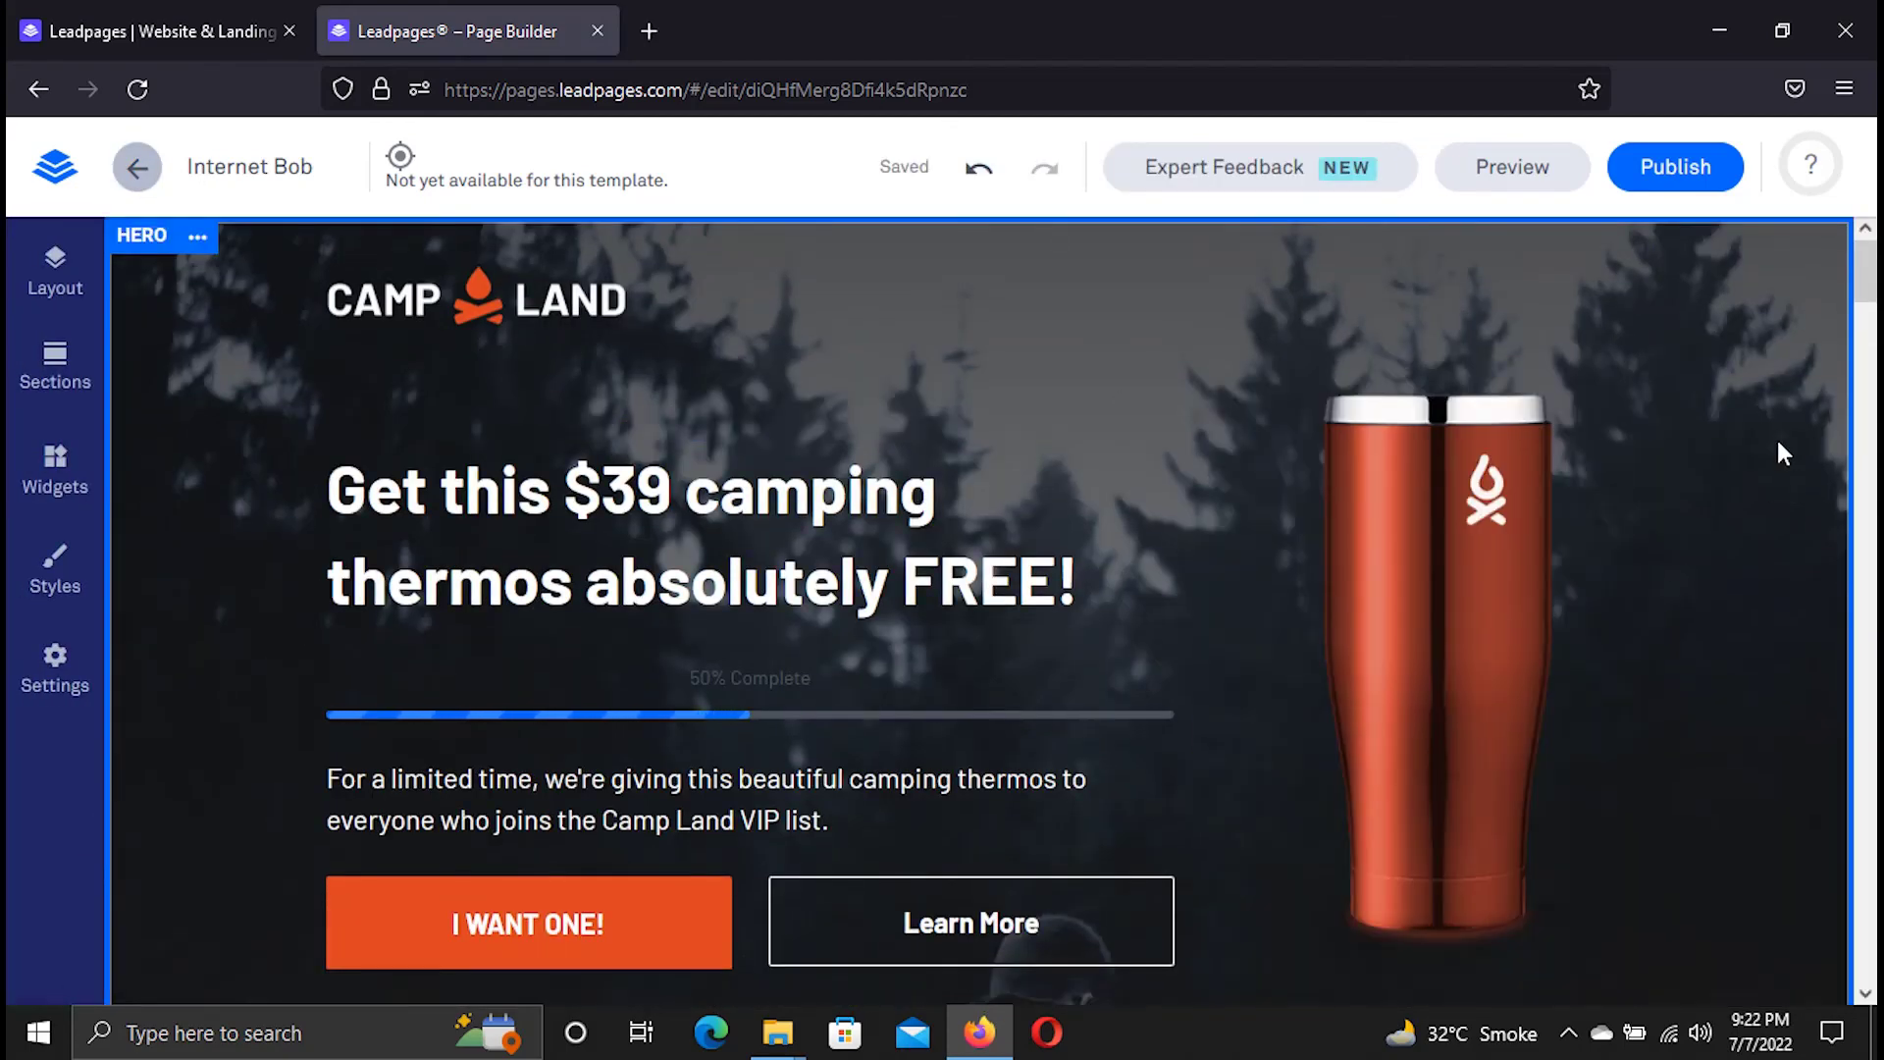
Publish the landing page and save the suggested Leadpages subdomain for it.
{"action": "scroll", "coordinate": [1780, 446], "scroll_direction": "down", "scroll_amount": 4}
{"action": "scroll", "coordinate": [1780, 446], "scroll_direction": "up", "scroll_amount": 4}
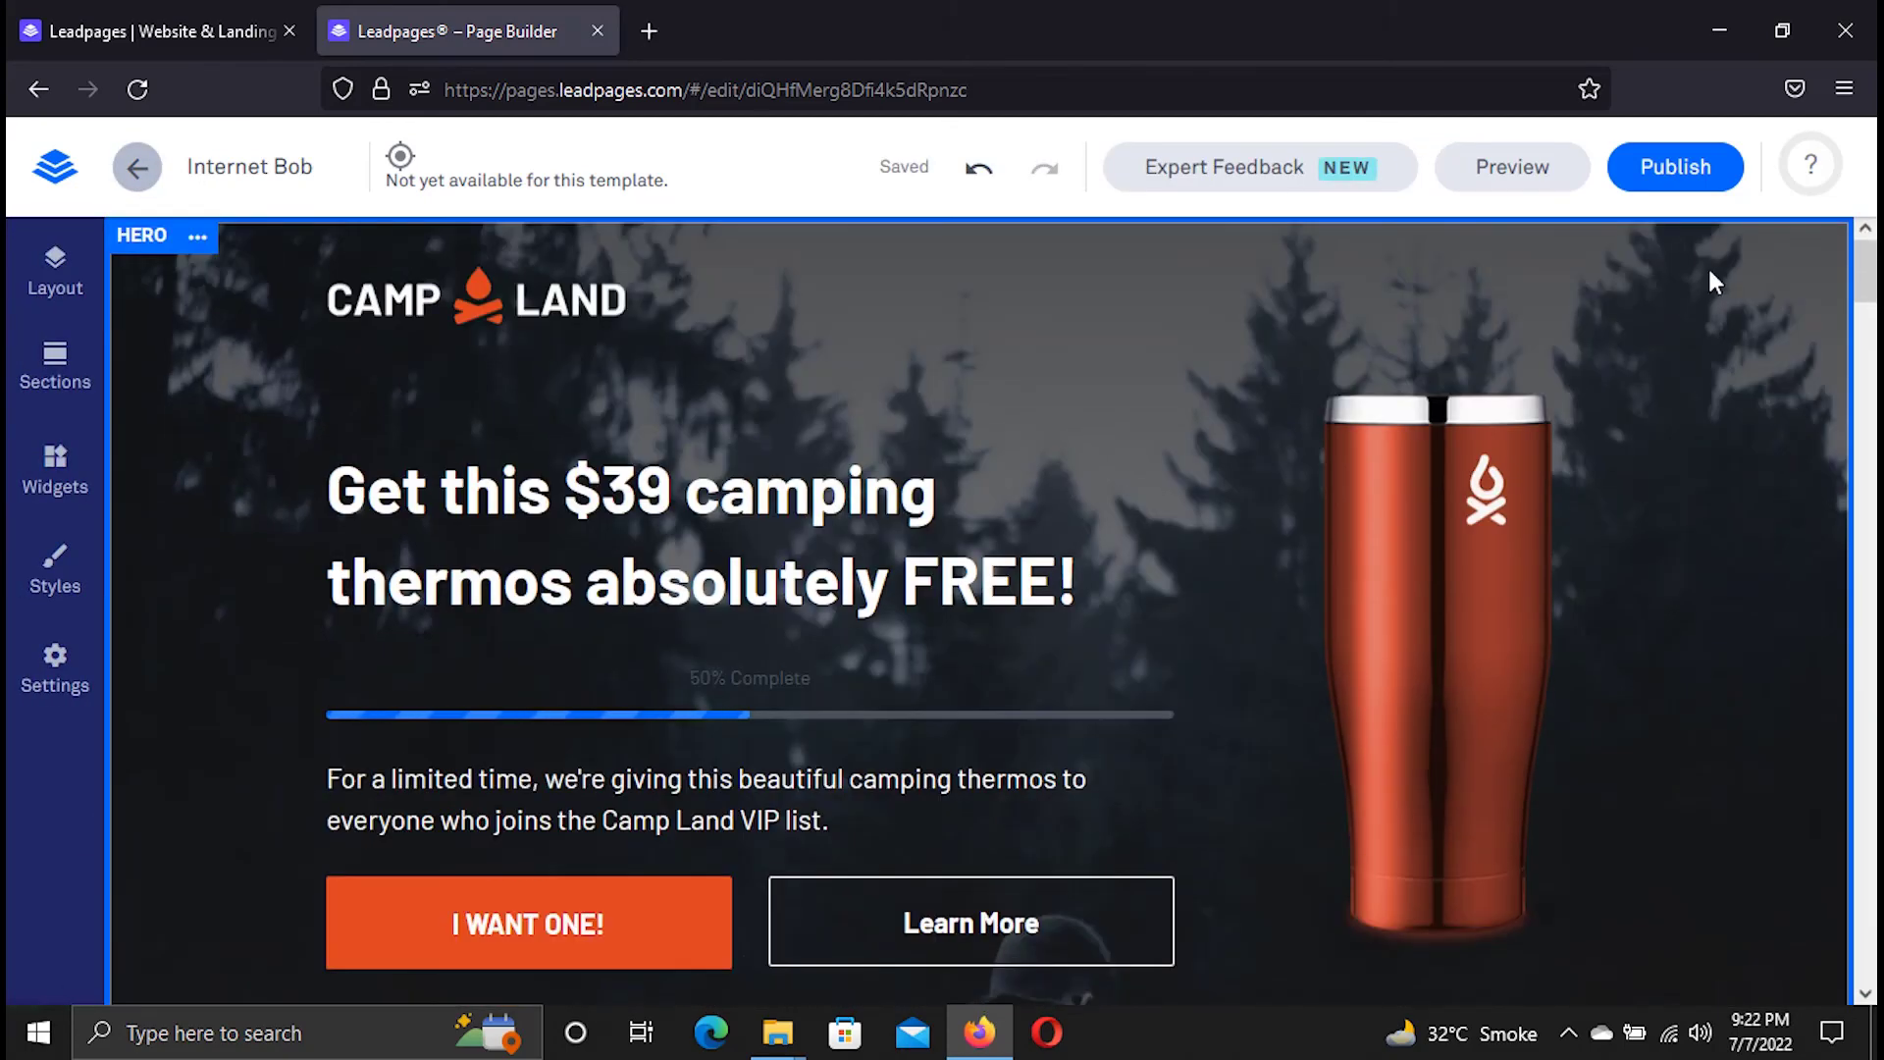
{"action": "left_click", "coordinate": [1676, 168]}
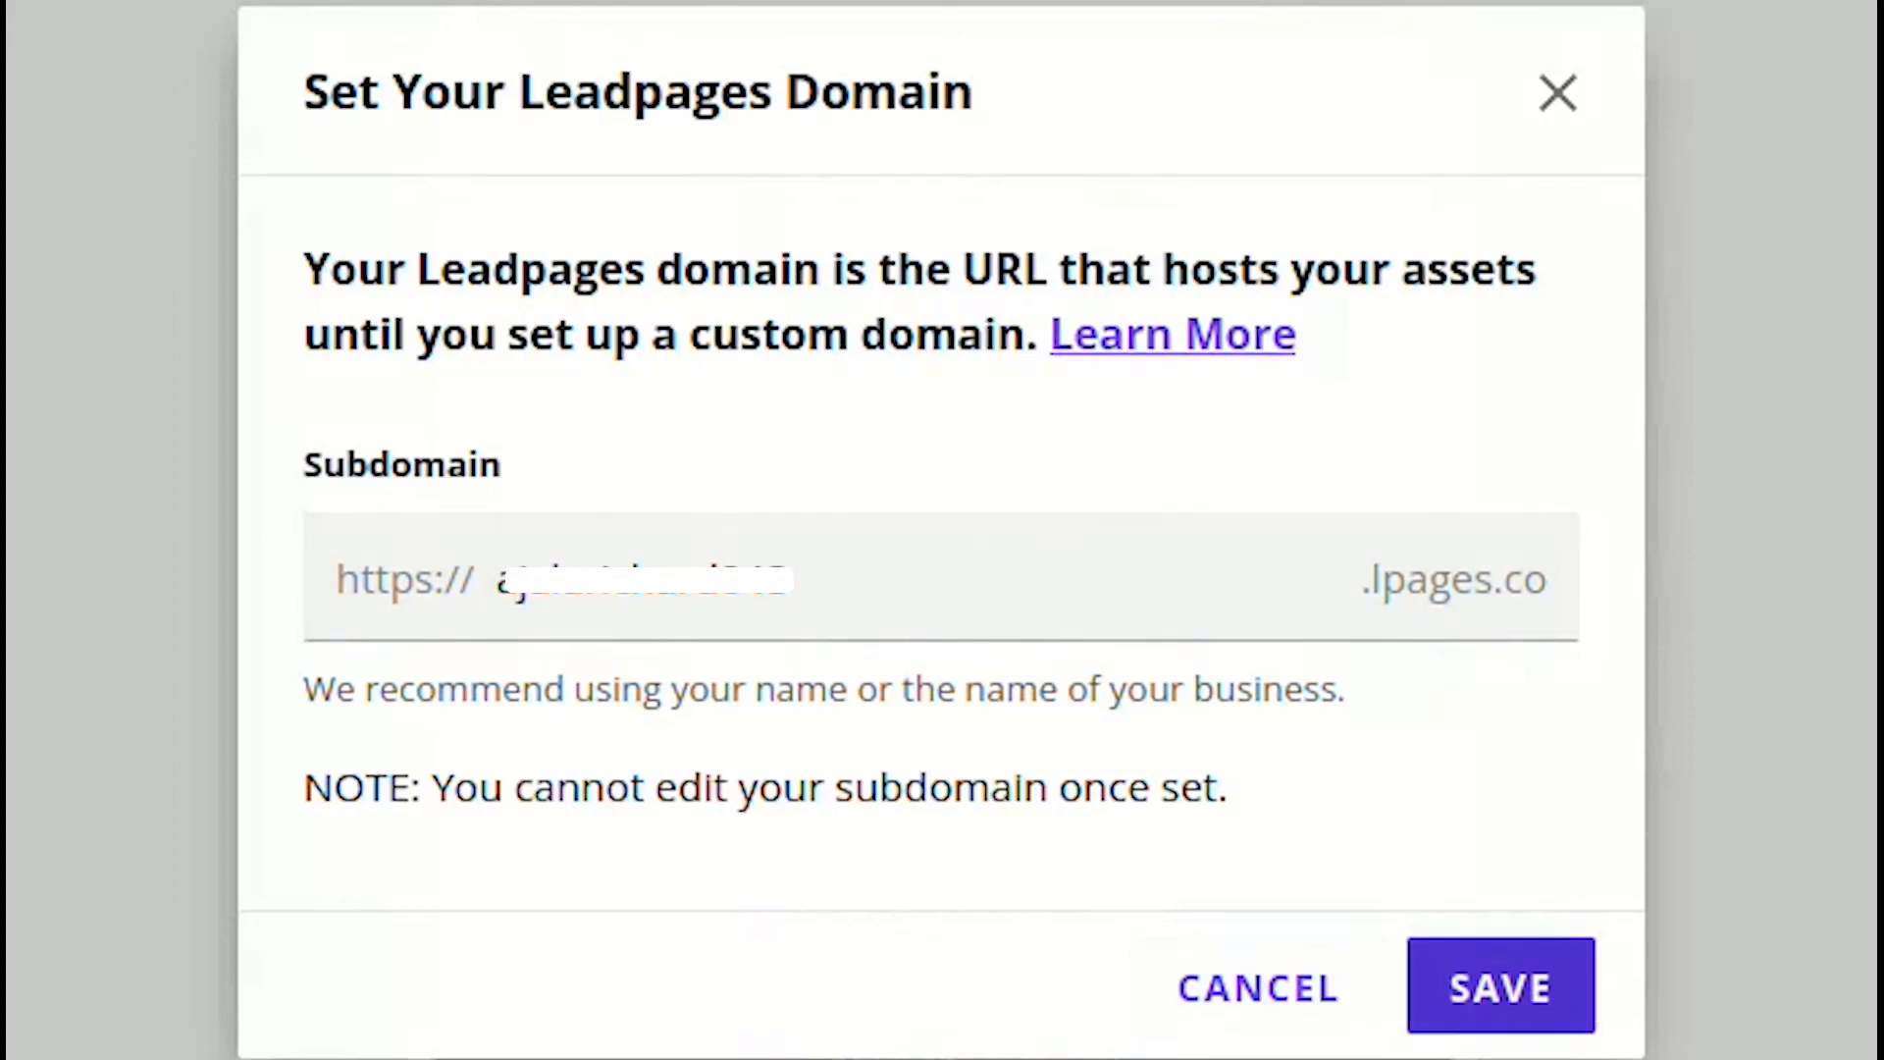
{"action": "left_click", "coordinate": [1501, 985]}
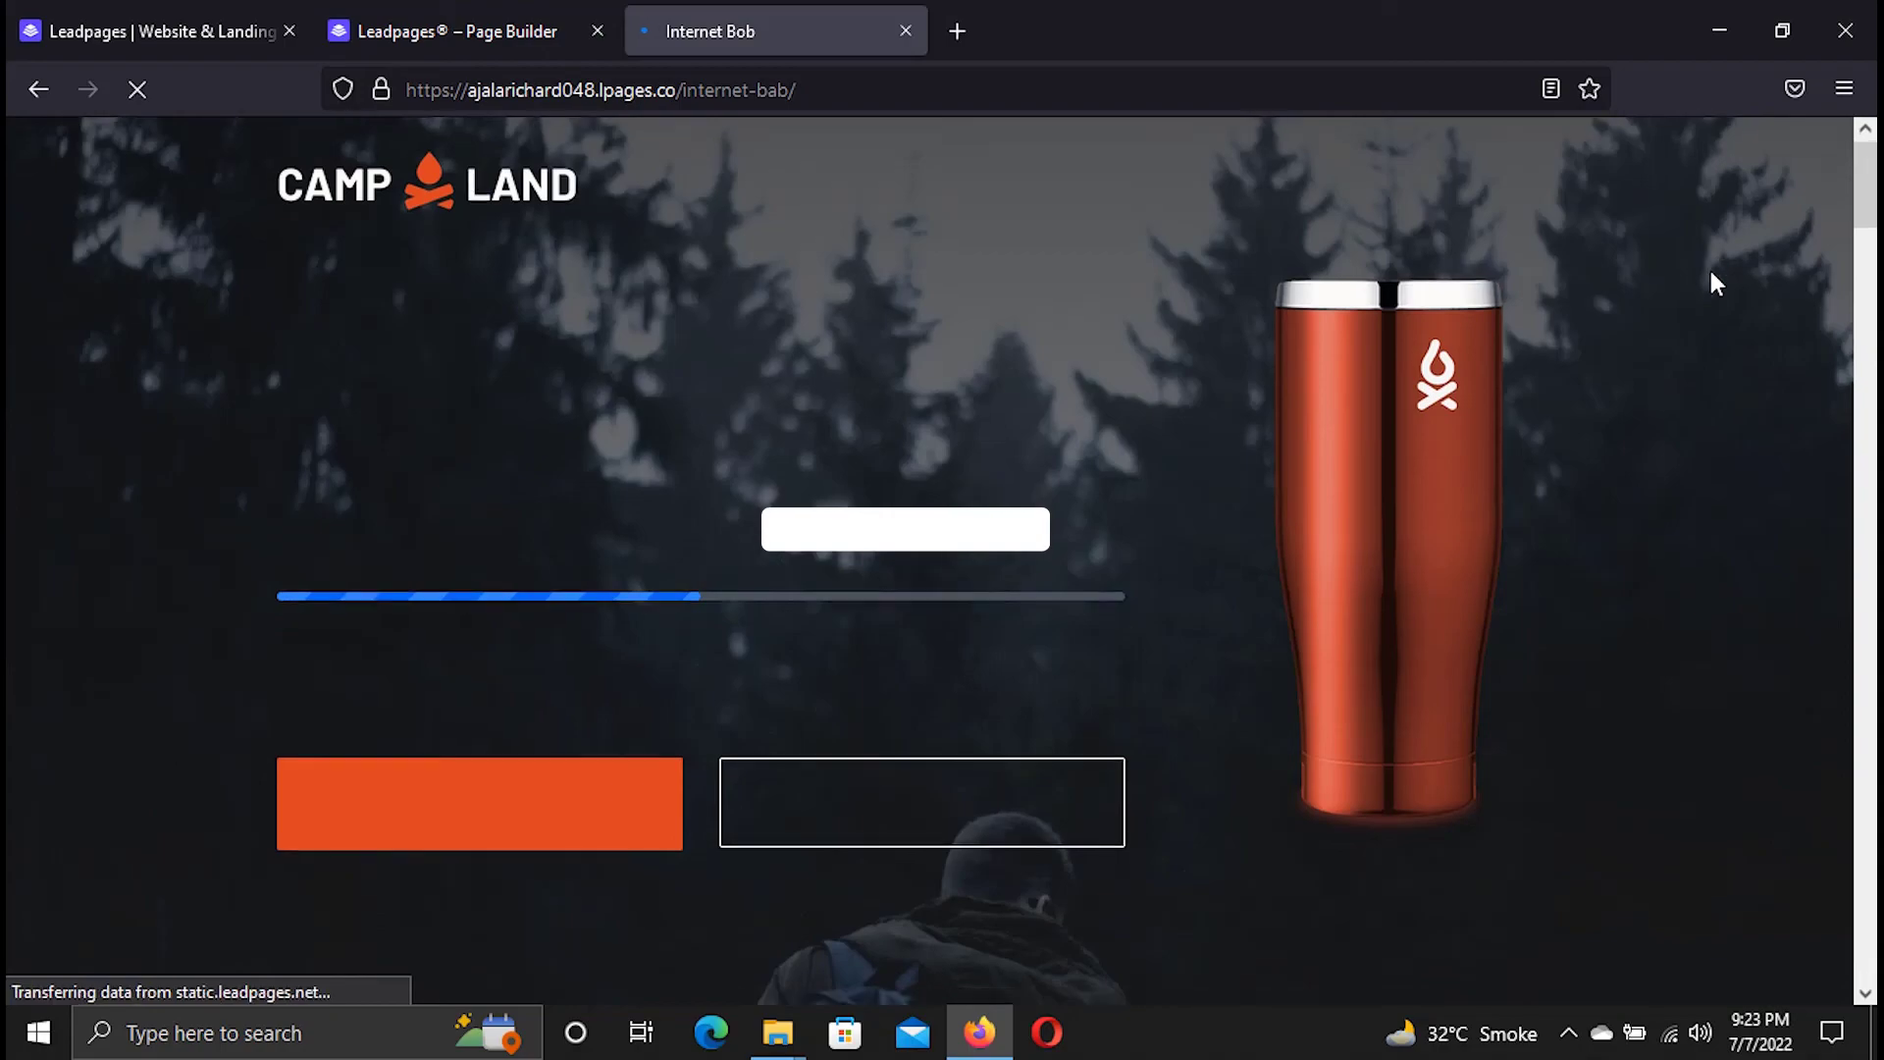
Look through the published Internet Bob page in its own browser tab from the hero down to the FAQs.
{"action": "scroll", "coordinate": [1711, 275], "scroll_direction": "down", "scroll_amount": 5}
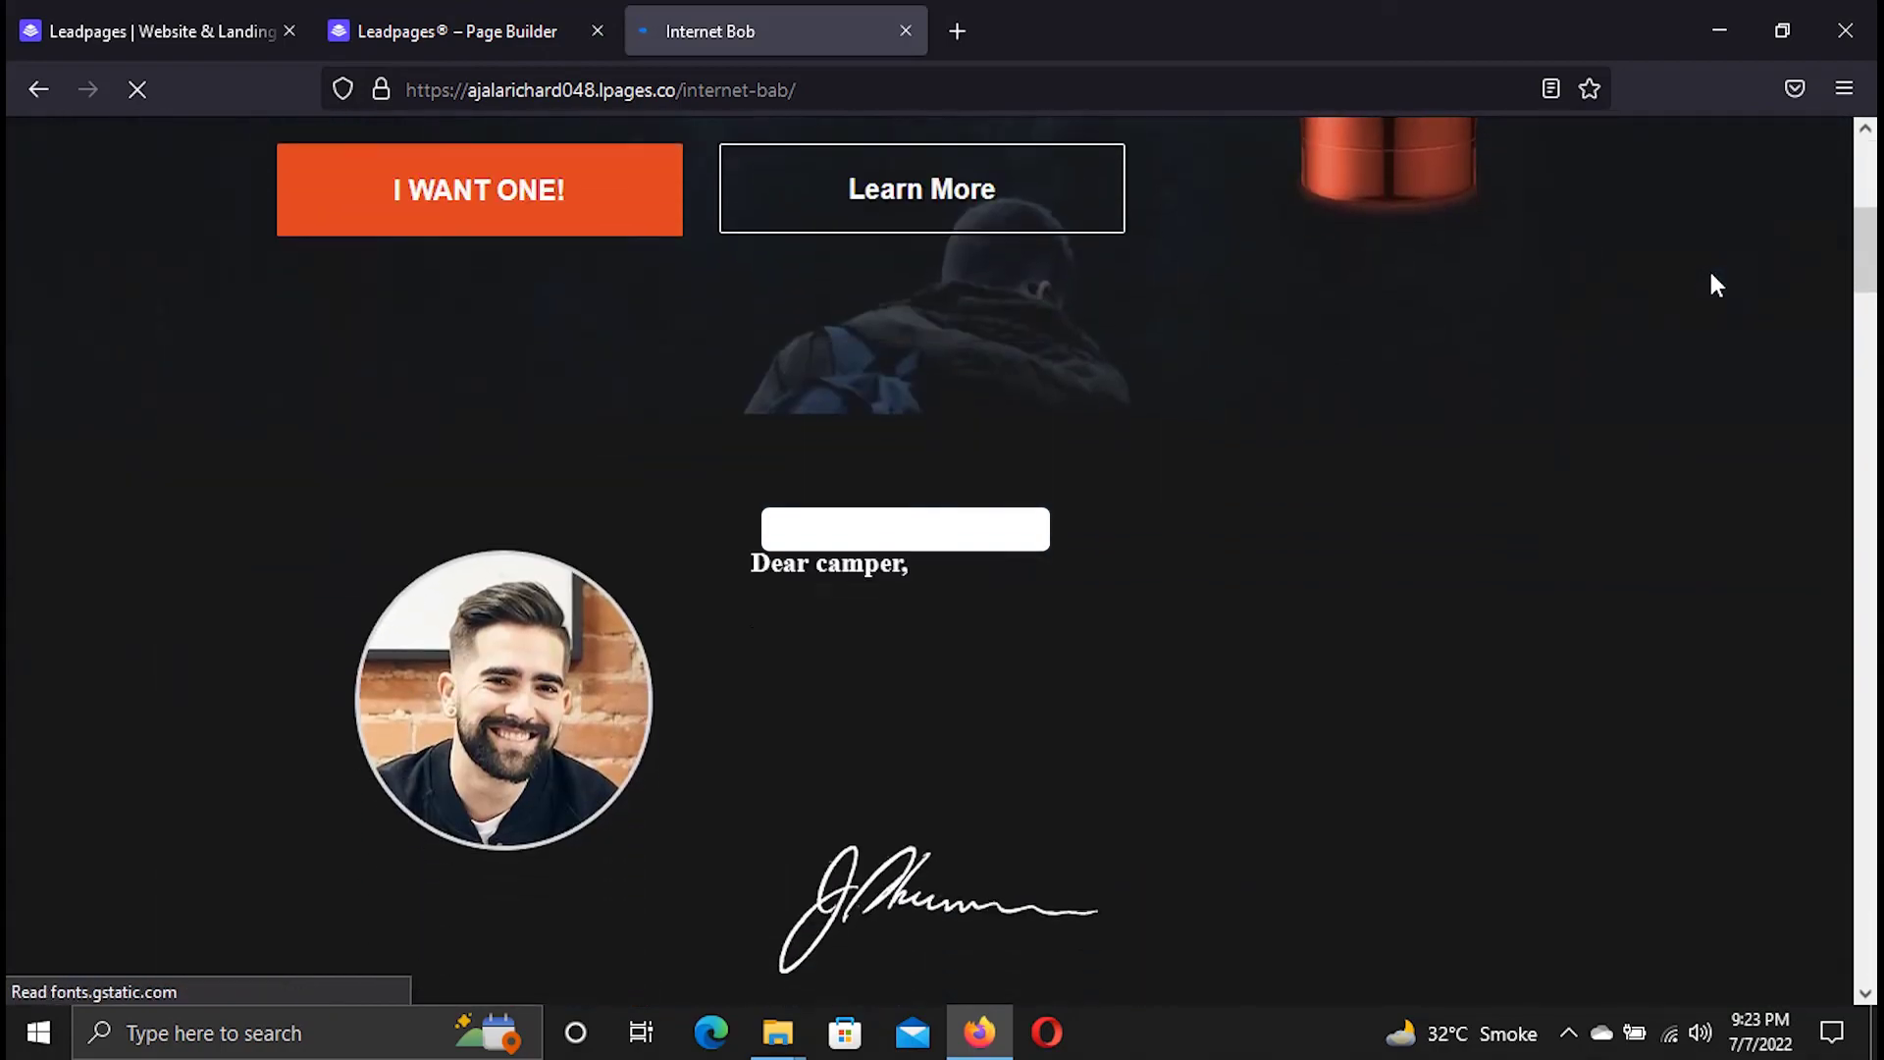
{"action": "scroll", "coordinate": [1709, 268], "scroll_direction": "down", "scroll_amount": 10}
{"action": "scroll", "coordinate": [1710, 284], "scroll_direction": "up", "scroll_amount": 8}
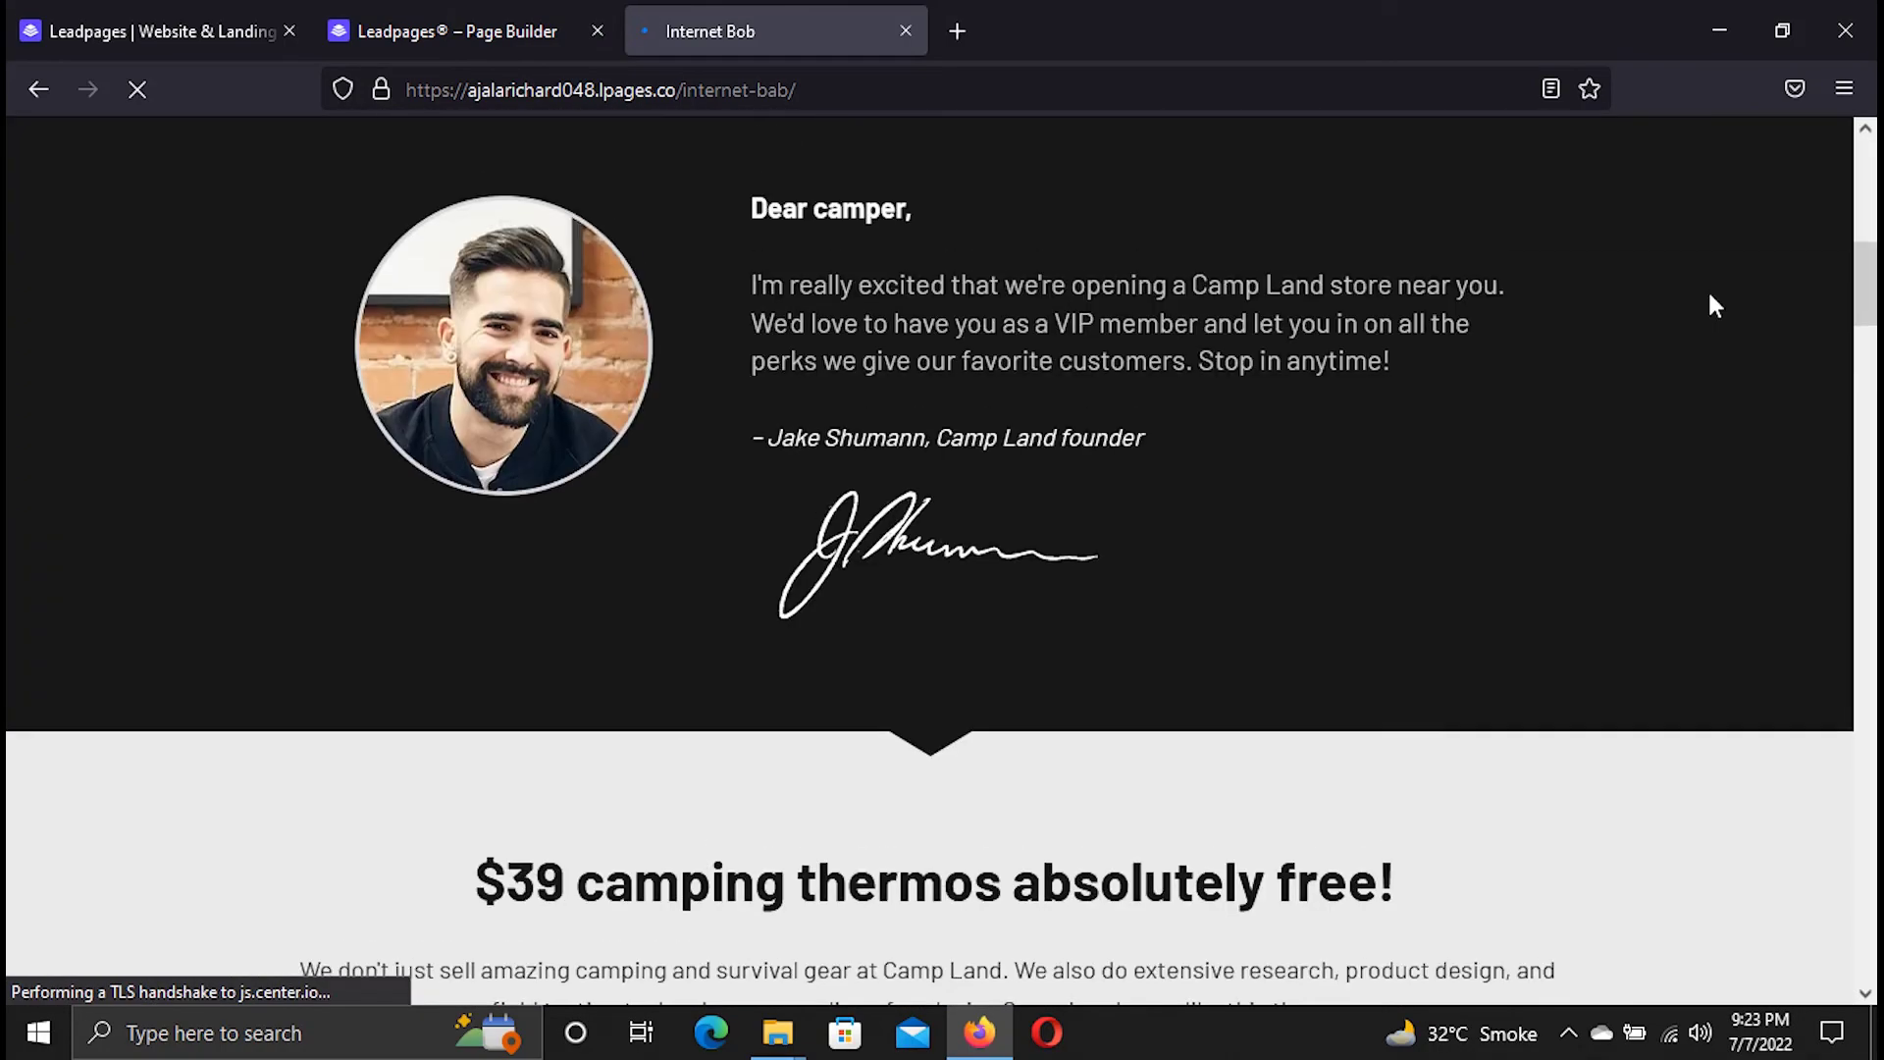
{"action": "scroll", "coordinate": [1714, 306], "scroll_direction": "up", "scroll_amount": 5}
{"action": "scroll", "coordinate": [1714, 306], "scroll_direction": "down", "scroll_amount": 20}
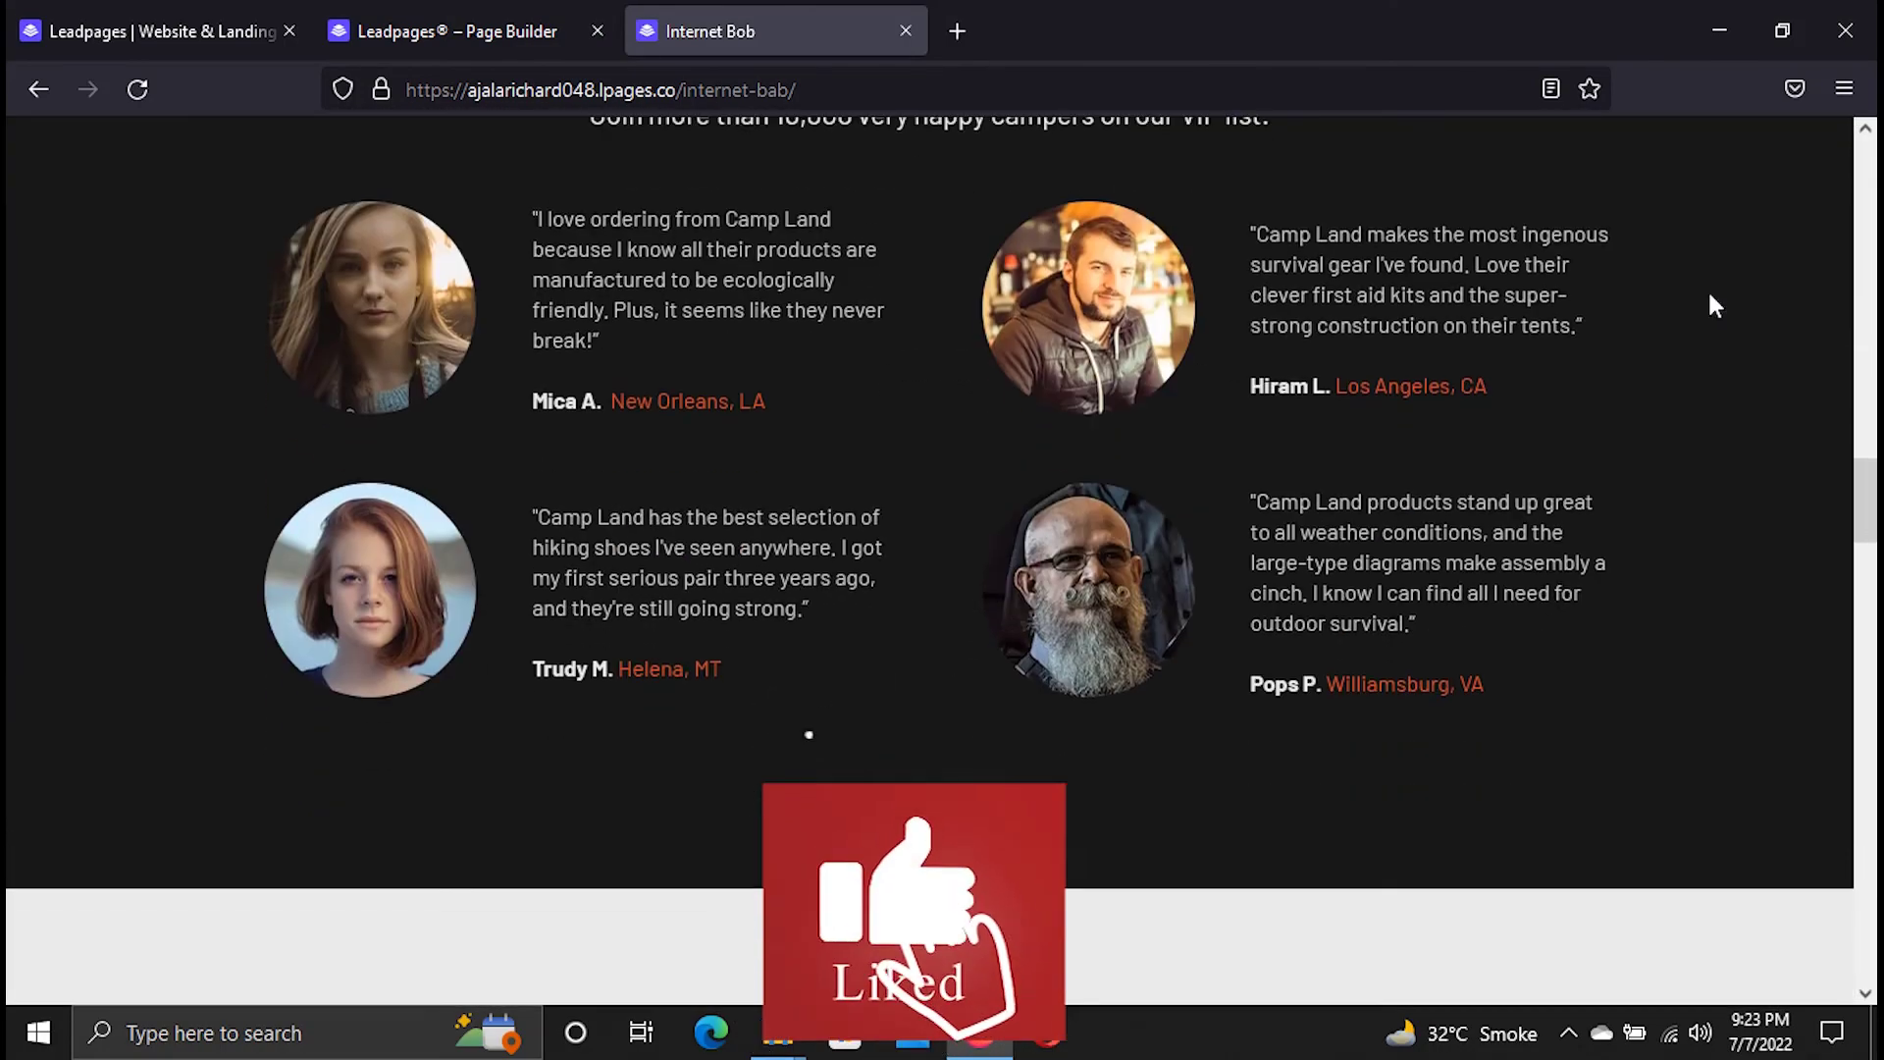
{"action": "scroll", "coordinate": [1714, 306], "scroll_direction": "down", "scroll_amount": 20}
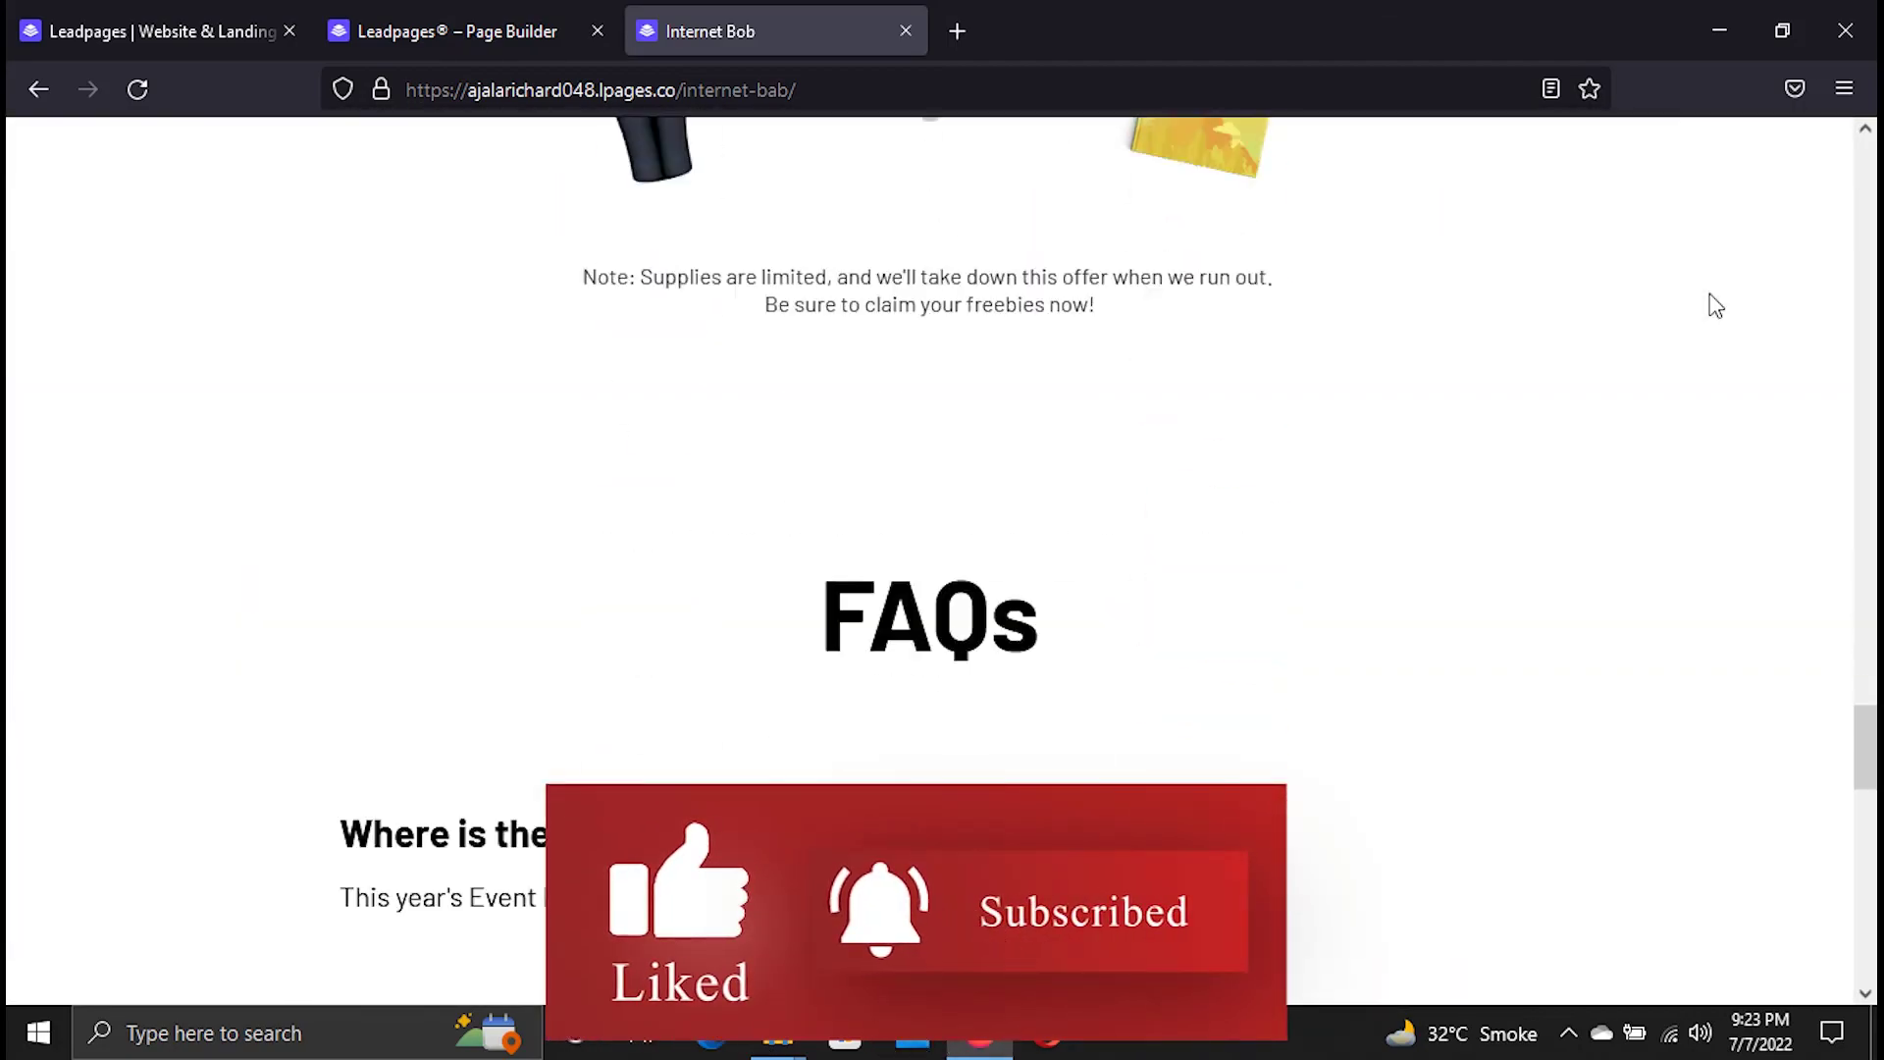